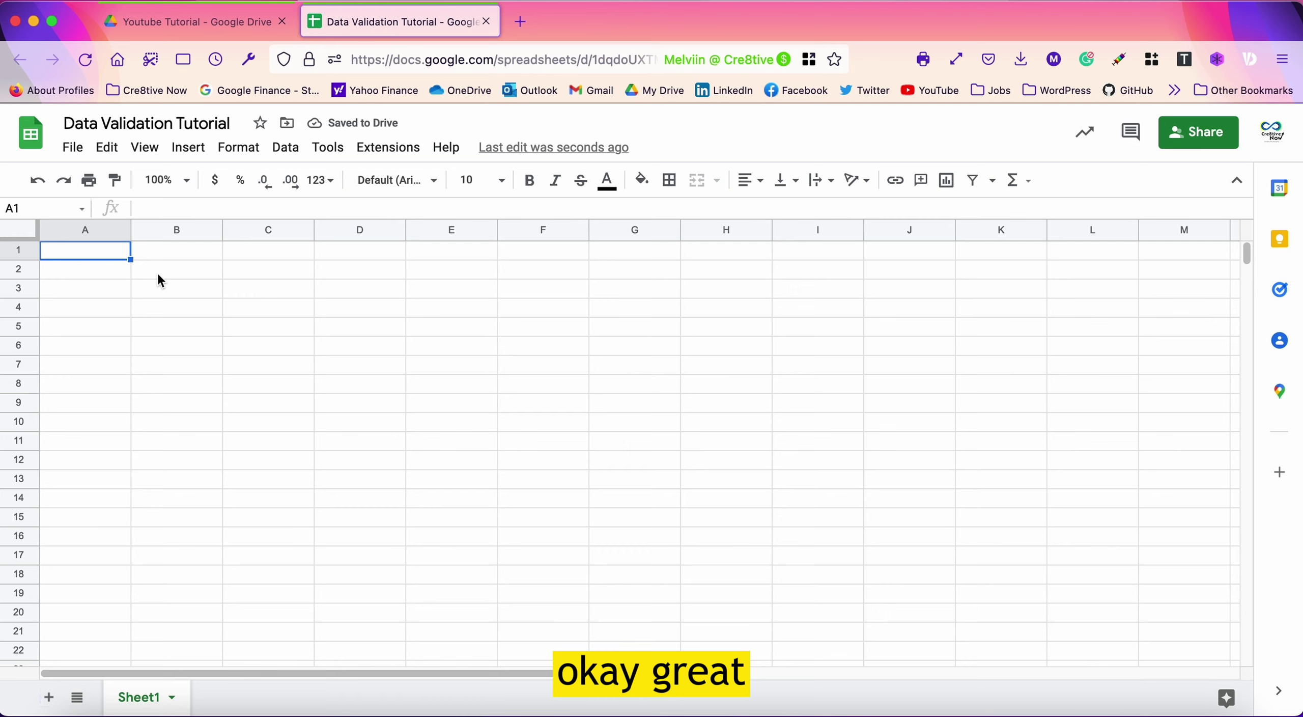
# Step: Open the data validation settings for cell A1 and examine the criteria types and invalid-data options
pyautogui.click(277, 155)
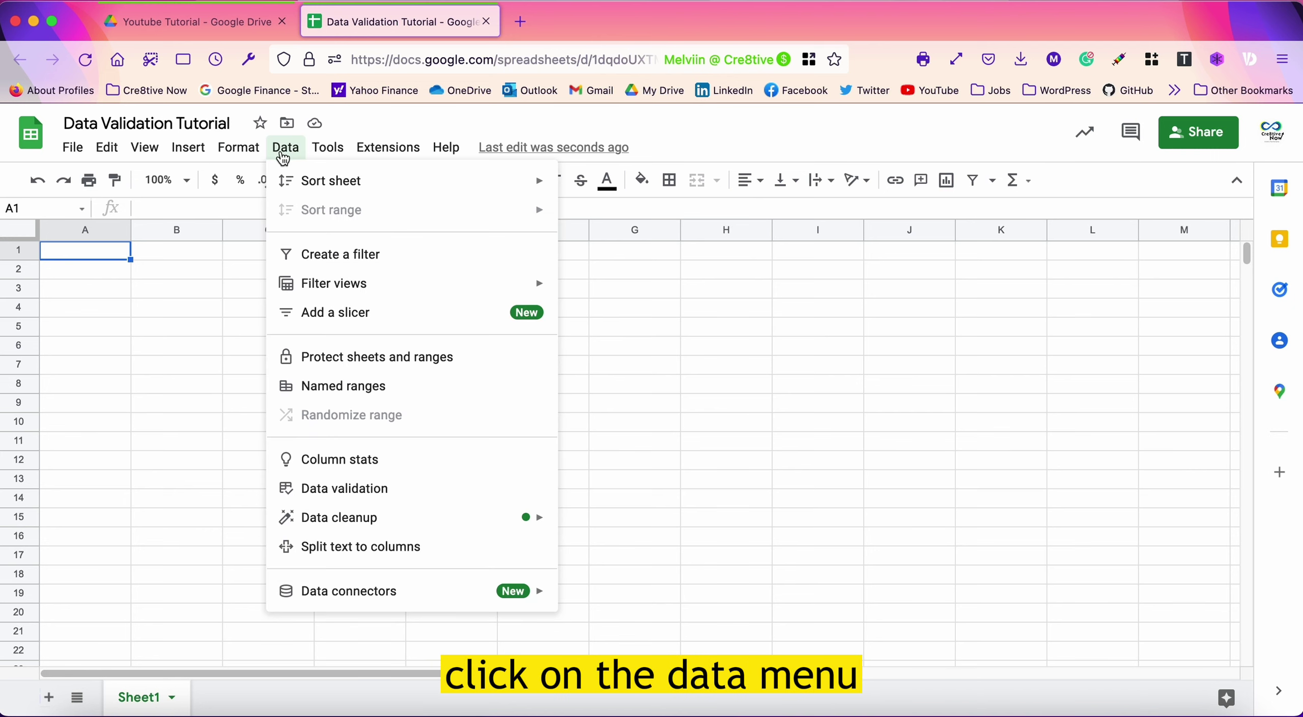
pyautogui.click(415, 493)
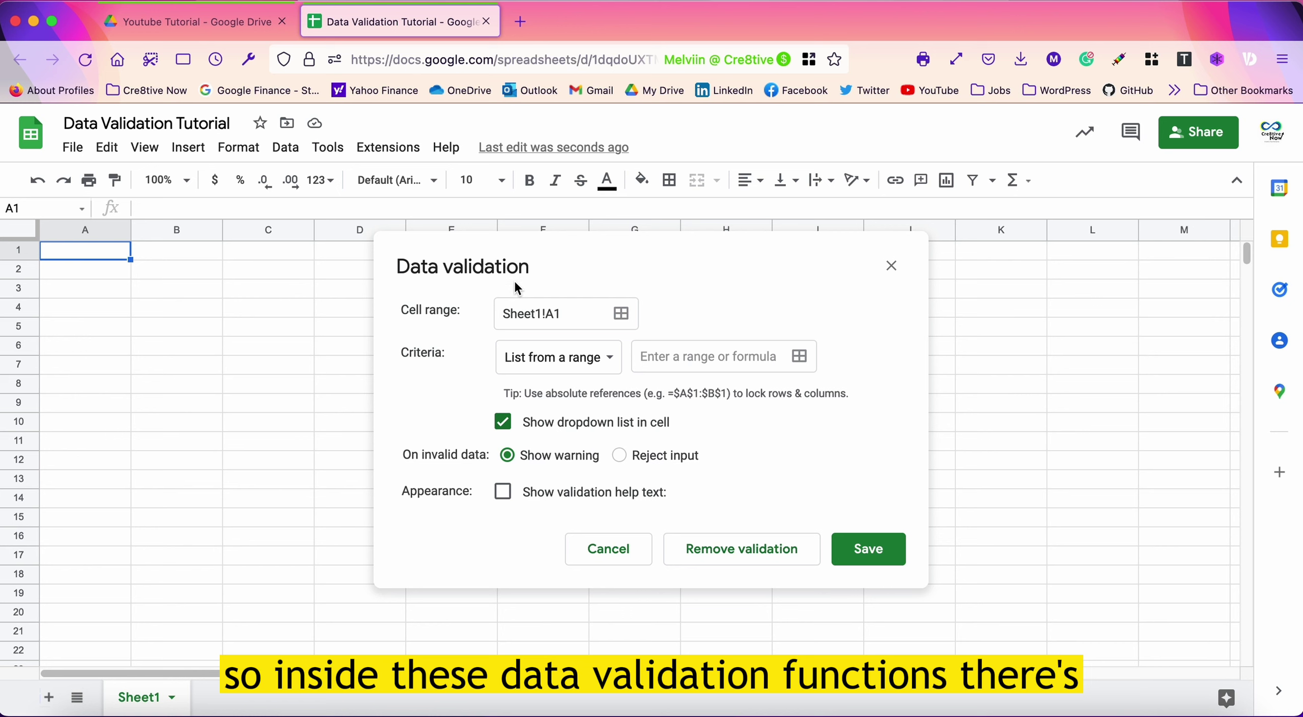
pyautogui.moveTo(516, 278); pyautogui.dragTo(509, 262)
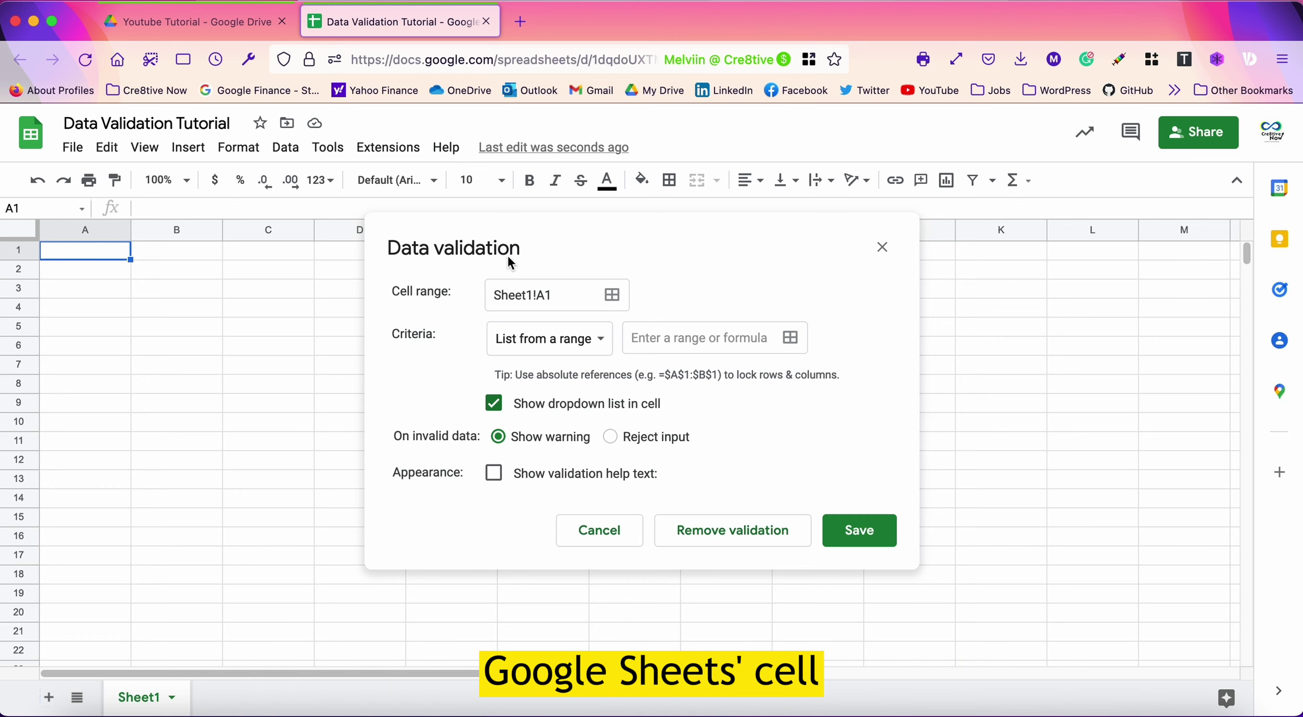
pyautogui.moveTo(447, 249)
pyautogui.mouseDown()
pyautogui.moveTo(518, 250)
pyautogui.moveTo(432, 263)
pyautogui.mouseUp()
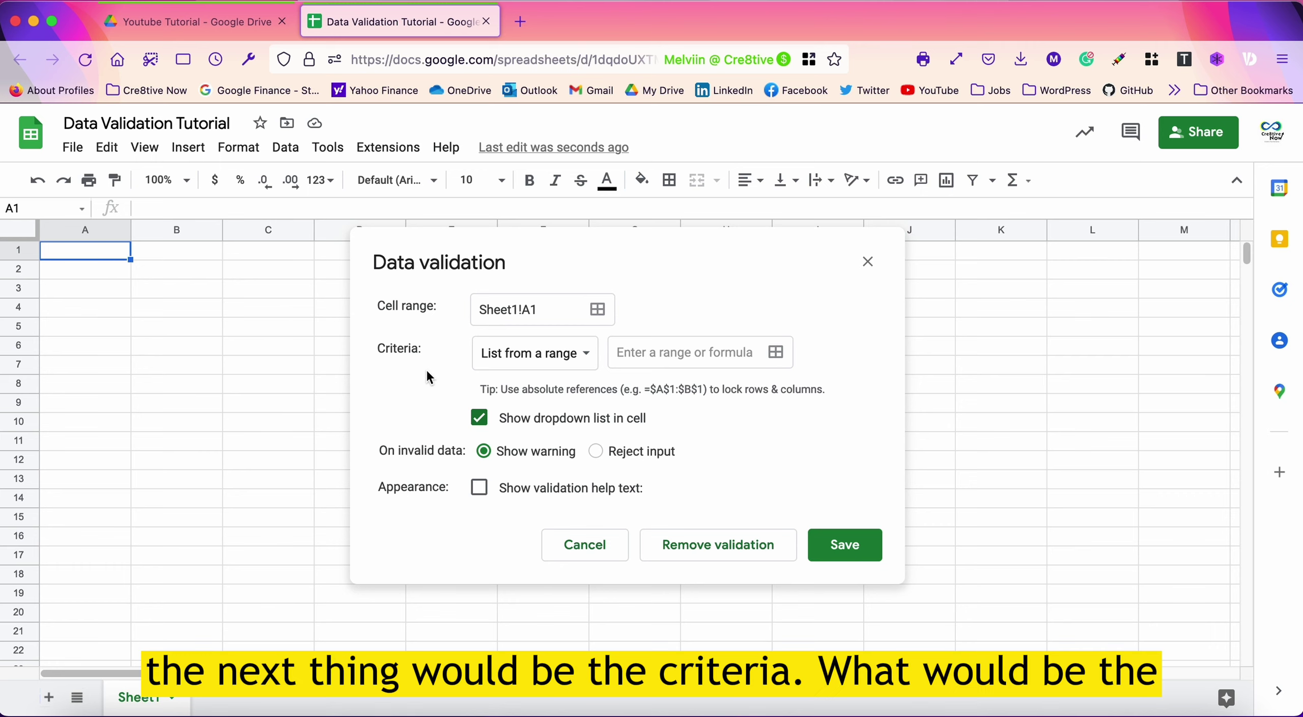
pyautogui.click(548, 353)
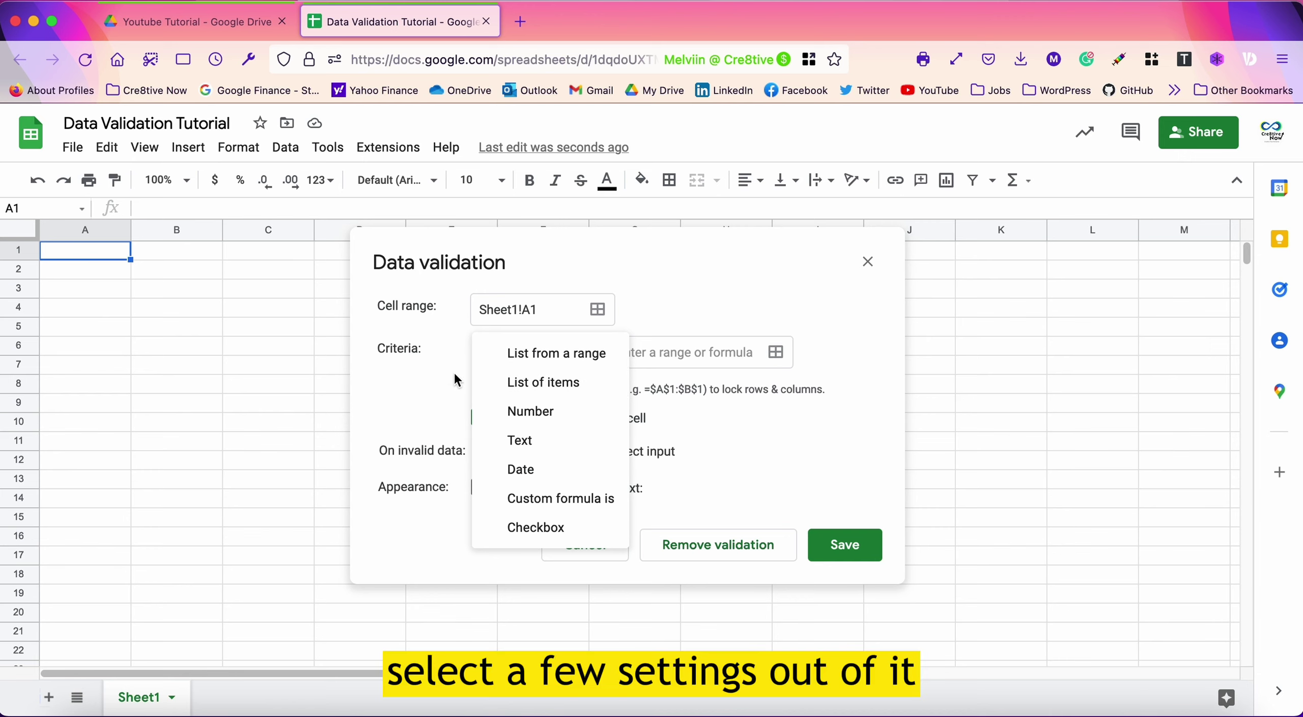
pyautogui.click(427, 372)
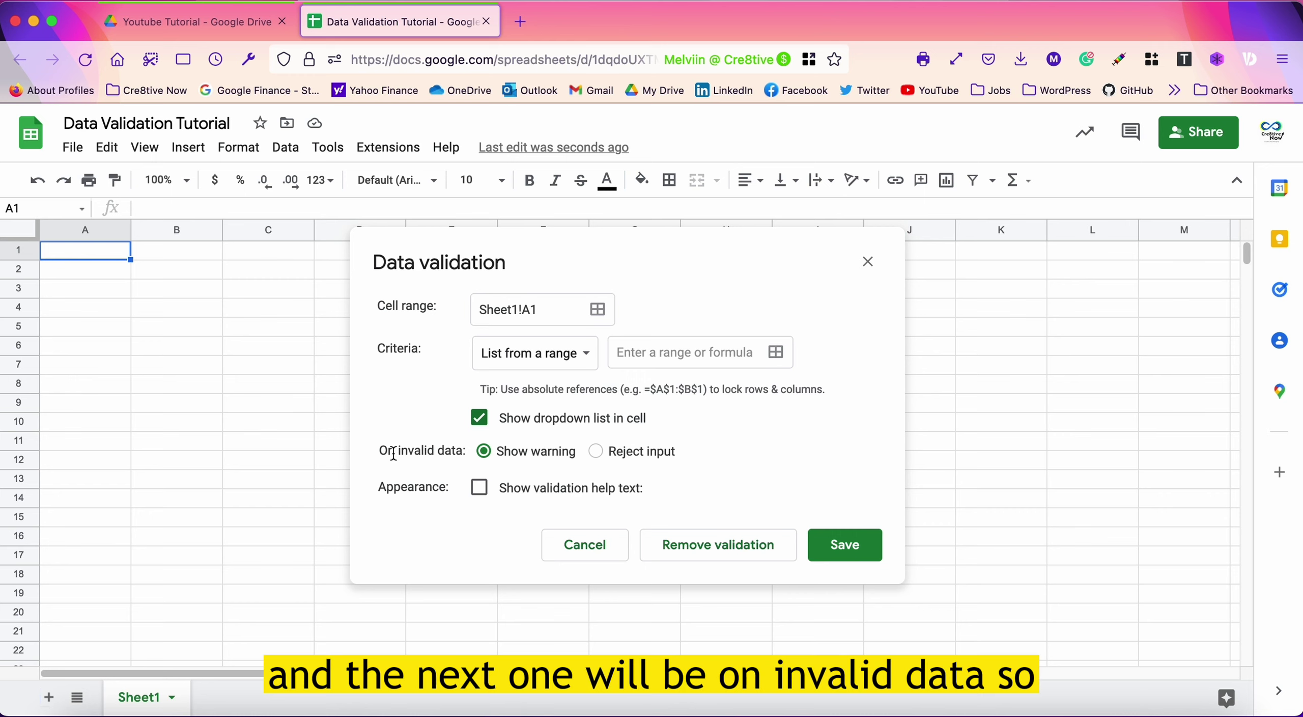
pyautogui.moveTo(379, 451); pyautogui.dragTo(467, 450)
pyautogui.click(466, 450)
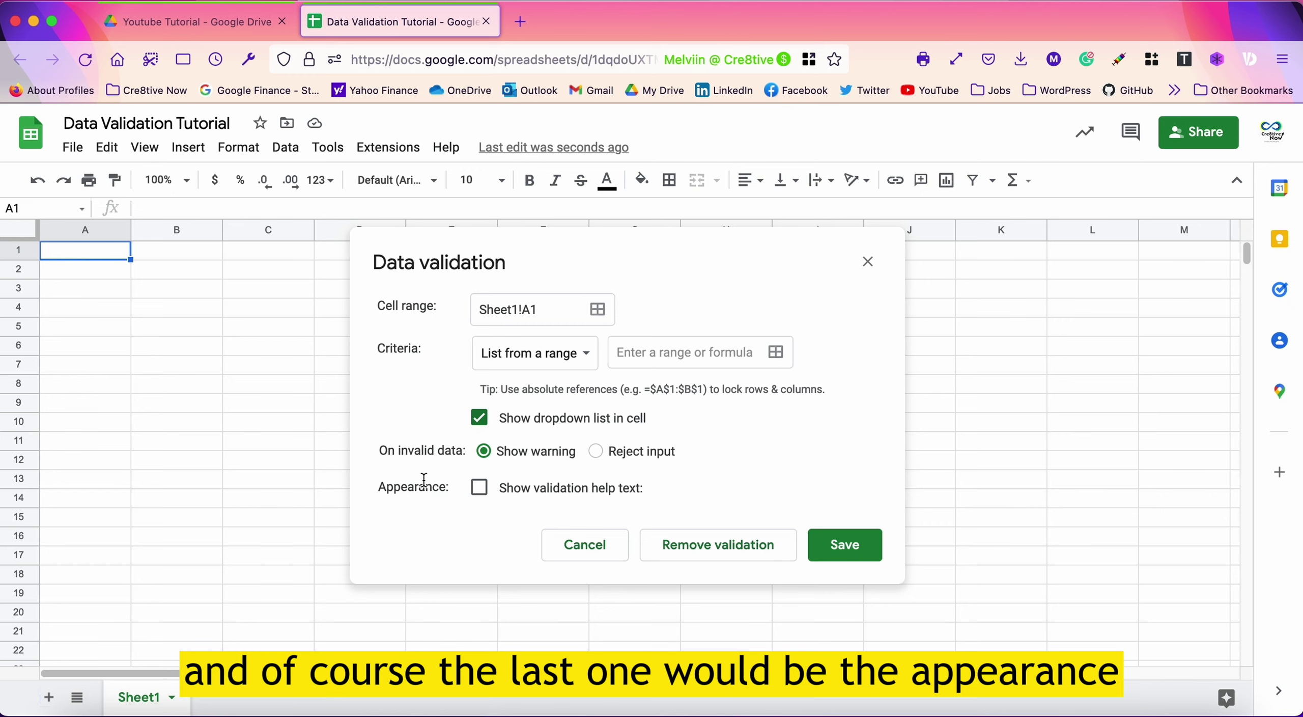
# Step: Try the option to show validation help text and inspect its message field, leaving the option off
pyautogui.click(479, 489)
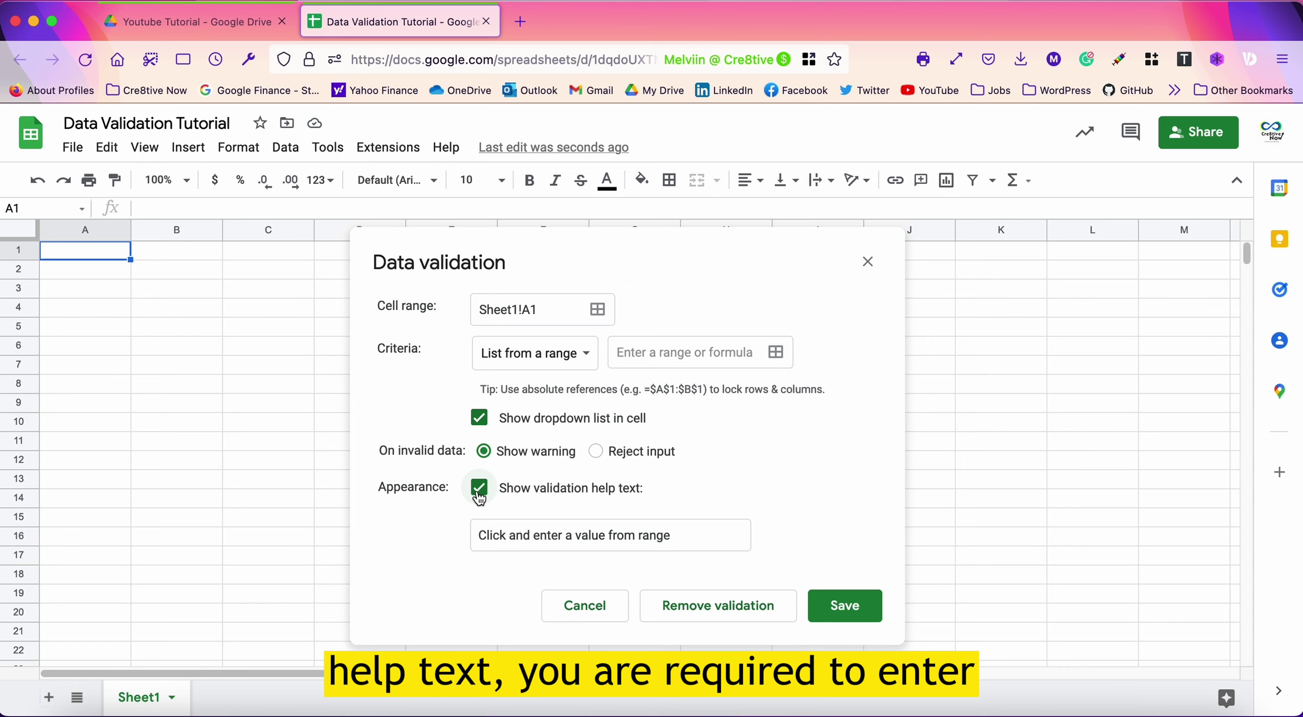
pyautogui.click(509, 532)
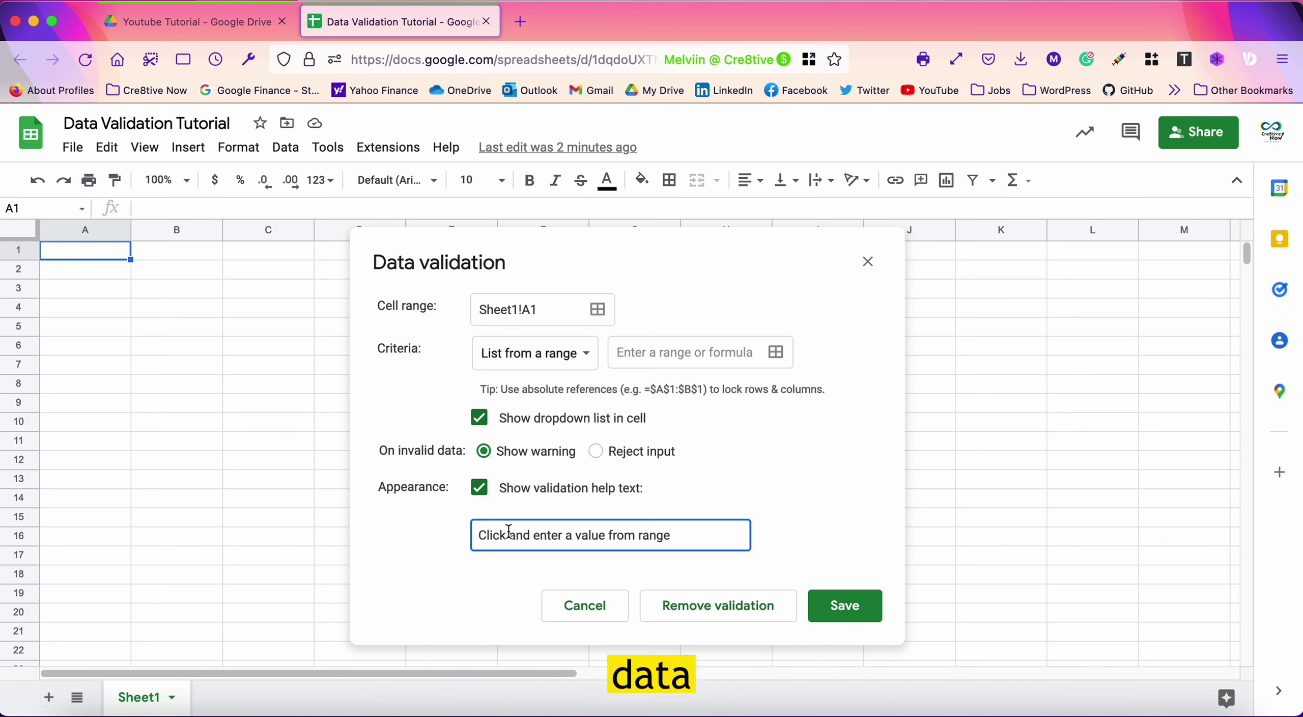
pyautogui.click(483, 499)
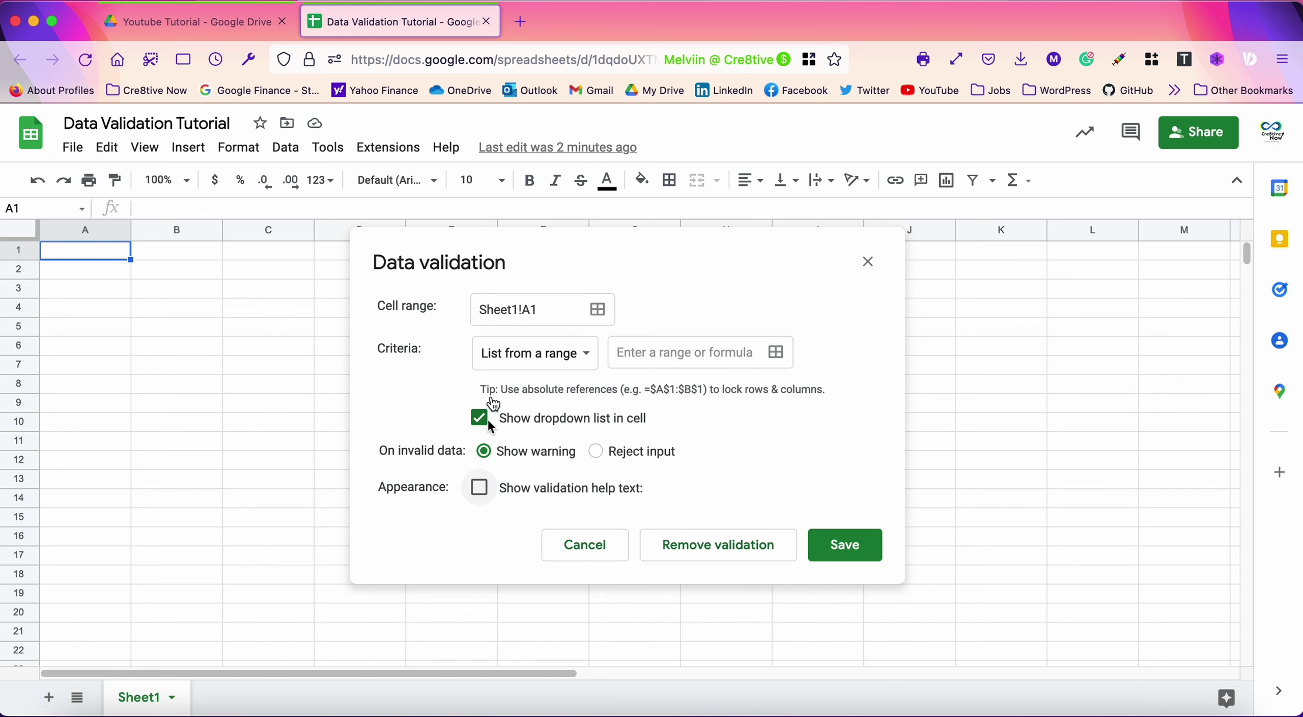
# Step: Set the validation criteria to Number with the between condition, reviewing the other comparison conditions
pyautogui.click(518, 354)
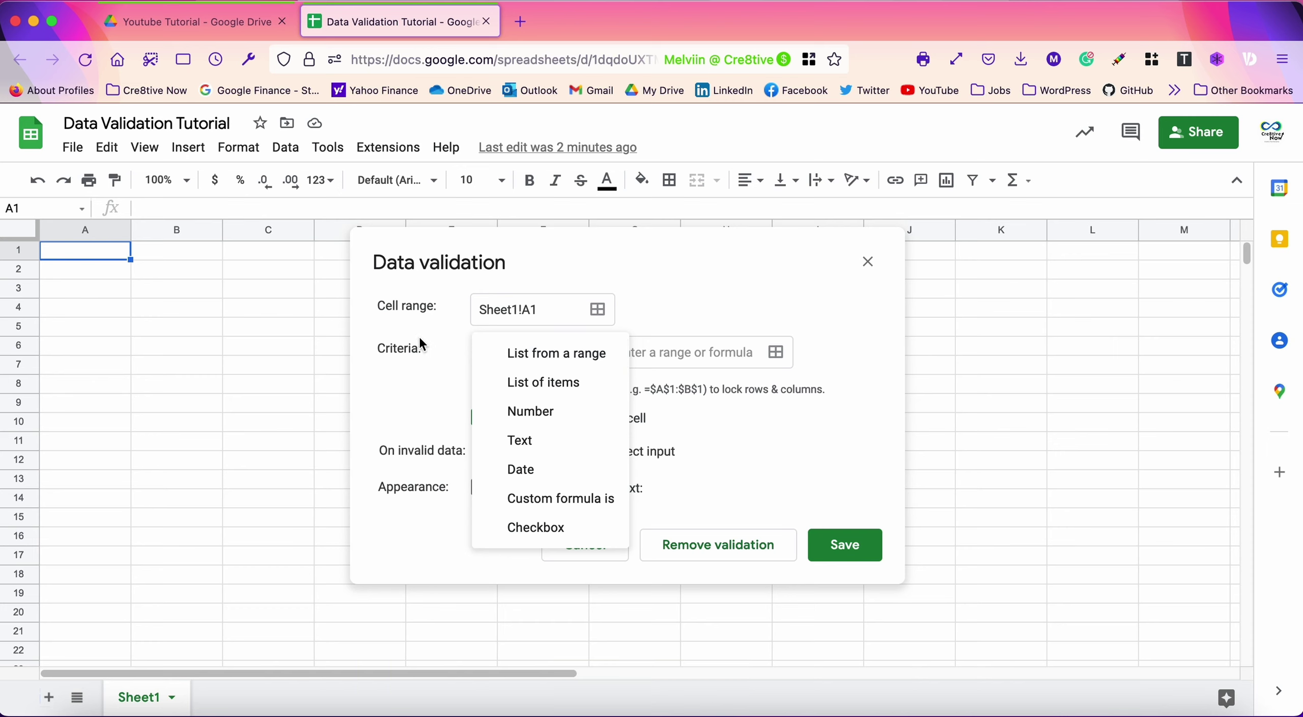
pyautogui.click(524, 411)
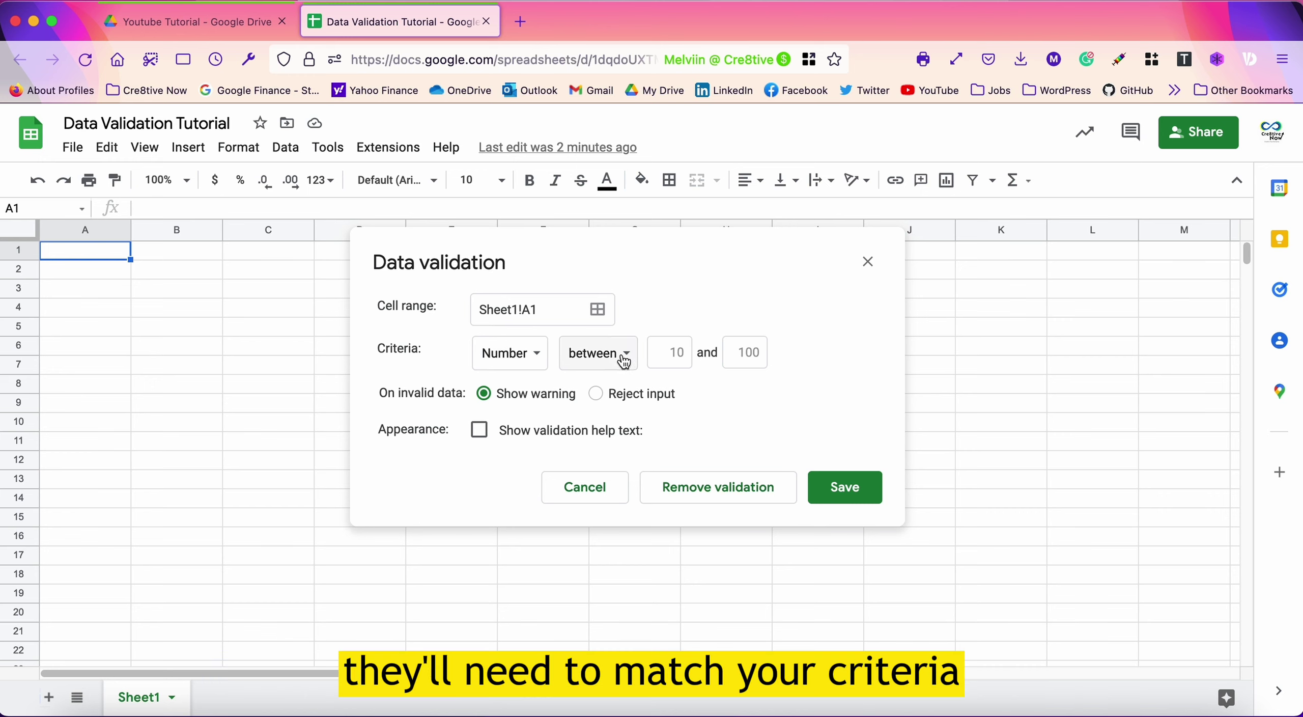
pyautogui.click(573, 368)
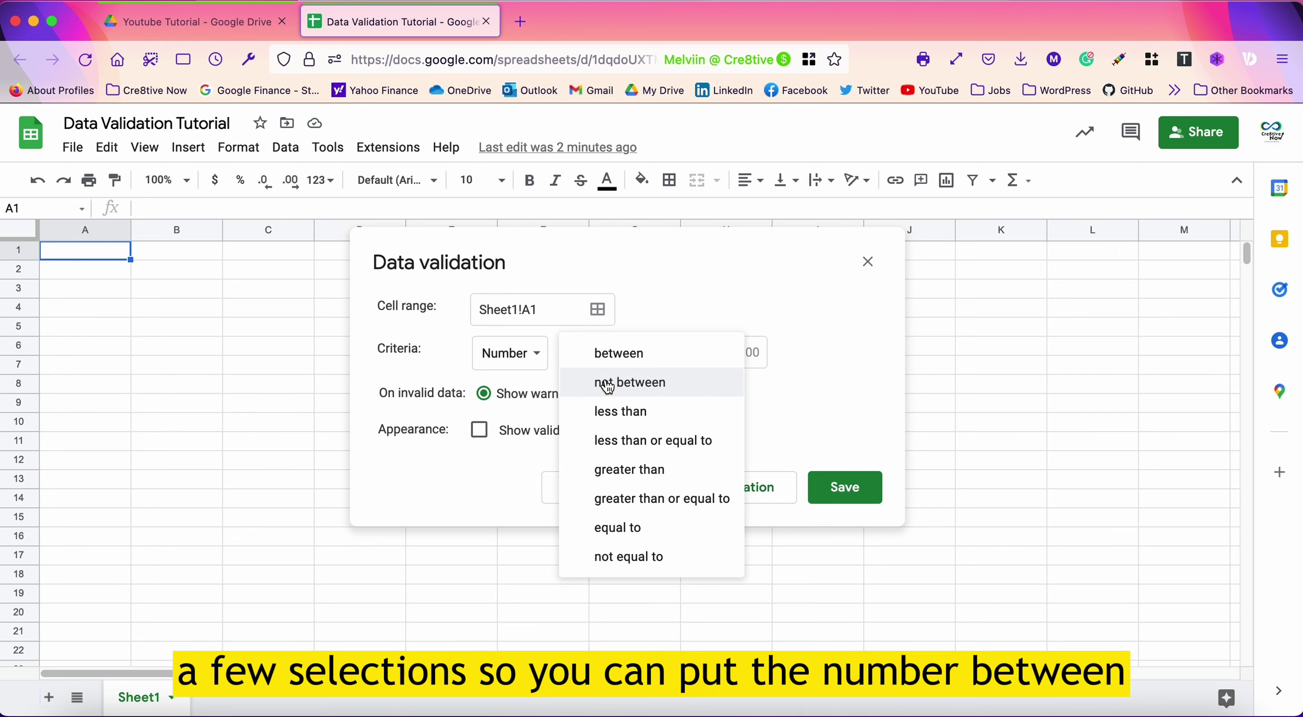
pyautogui.click(606, 352)
pyautogui.click(596, 363)
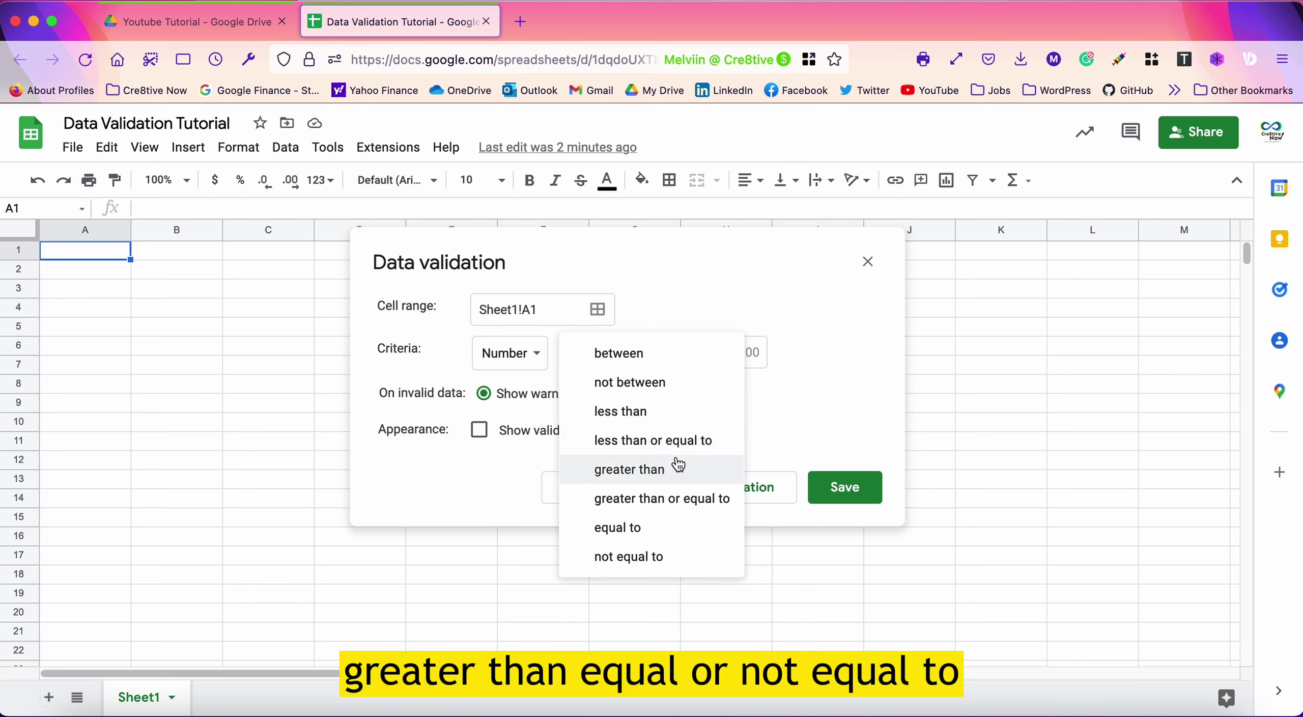
pyautogui.click(631, 368)
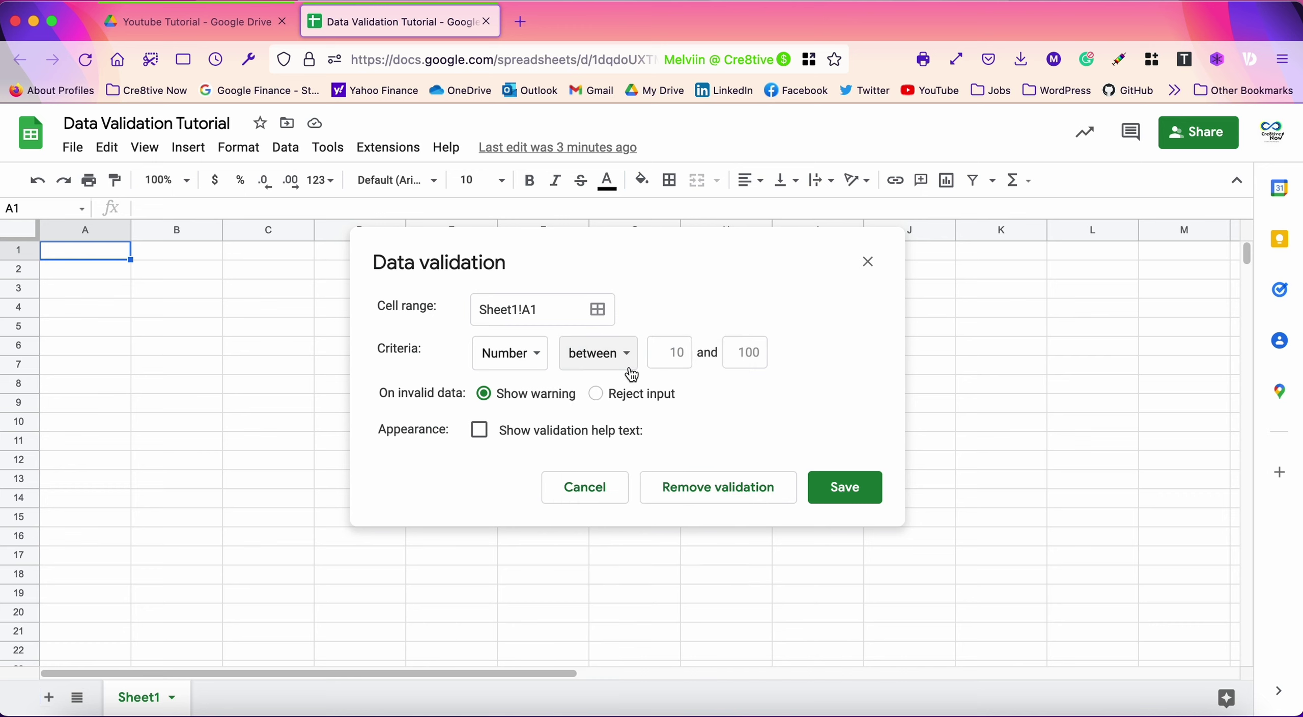
# Step: Set the allowed number range from 1 to 120 and save the rule on cell A1 with Show warning
pyautogui.click(664, 349)
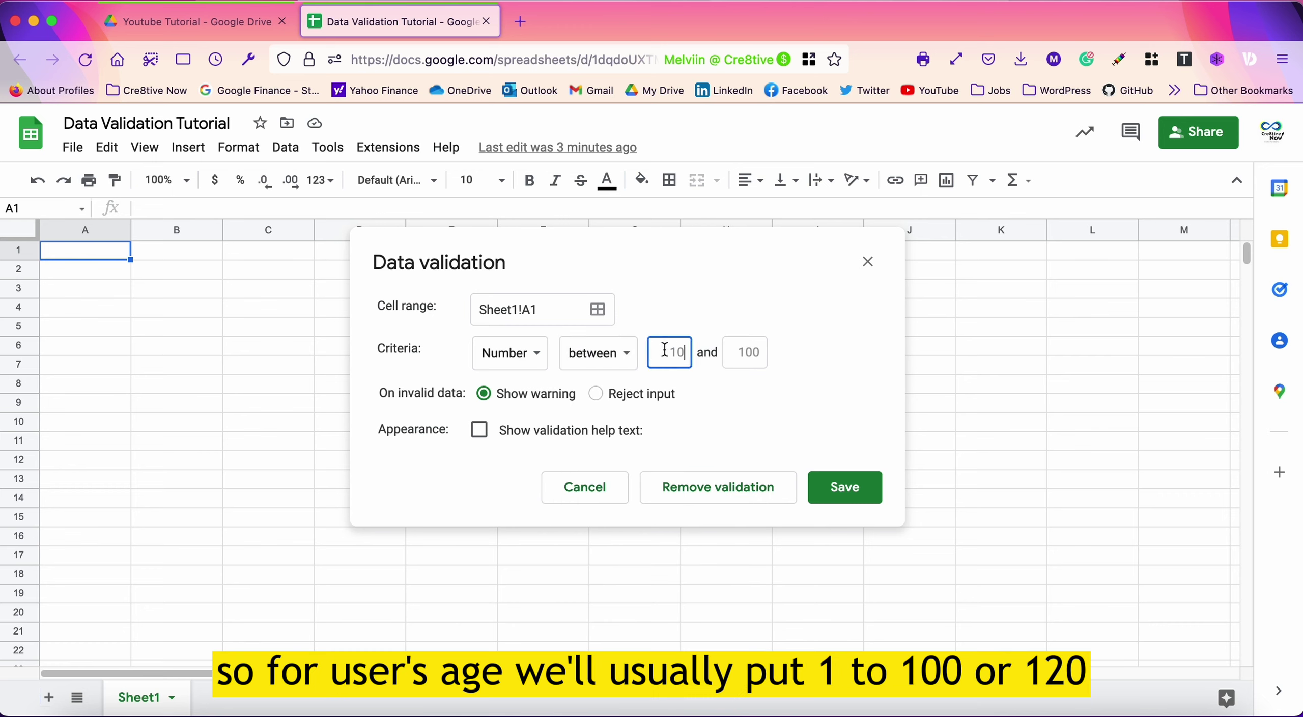
pyautogui.write('1')
pyautogui.click(732, 355)
pyautogui.write('120')
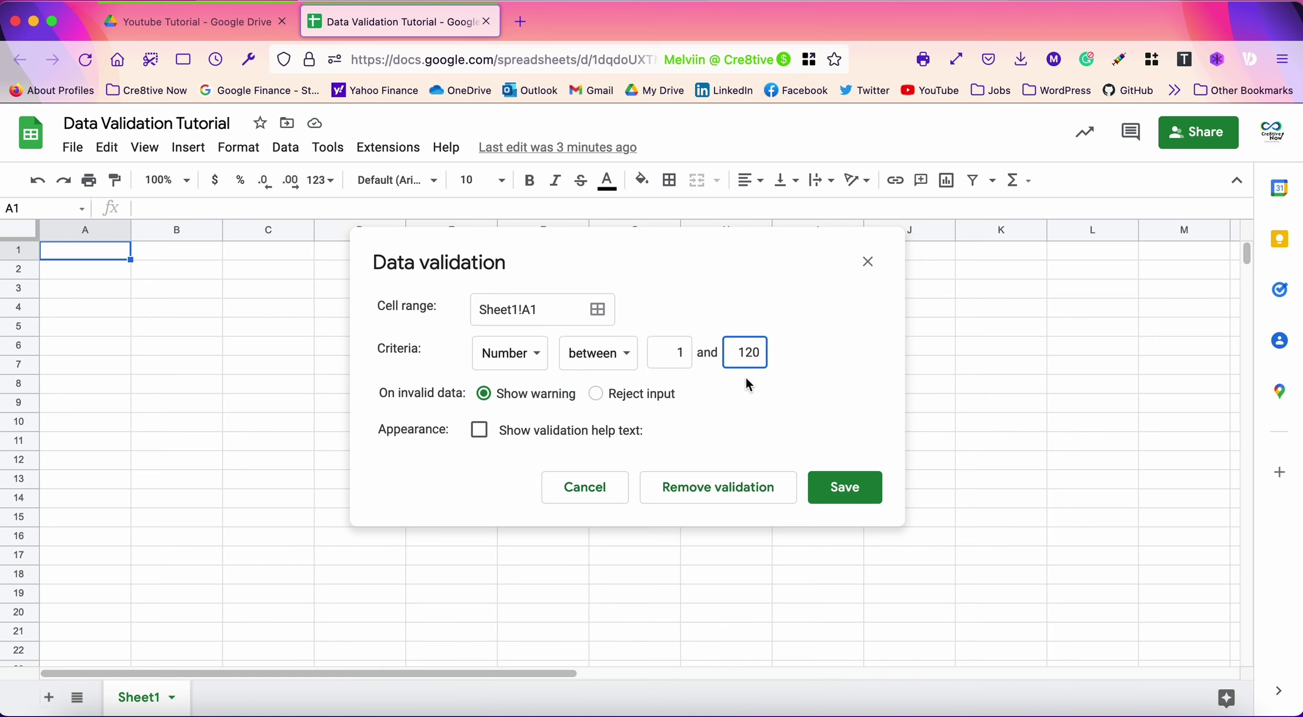
pyautogui.click(759, 394)
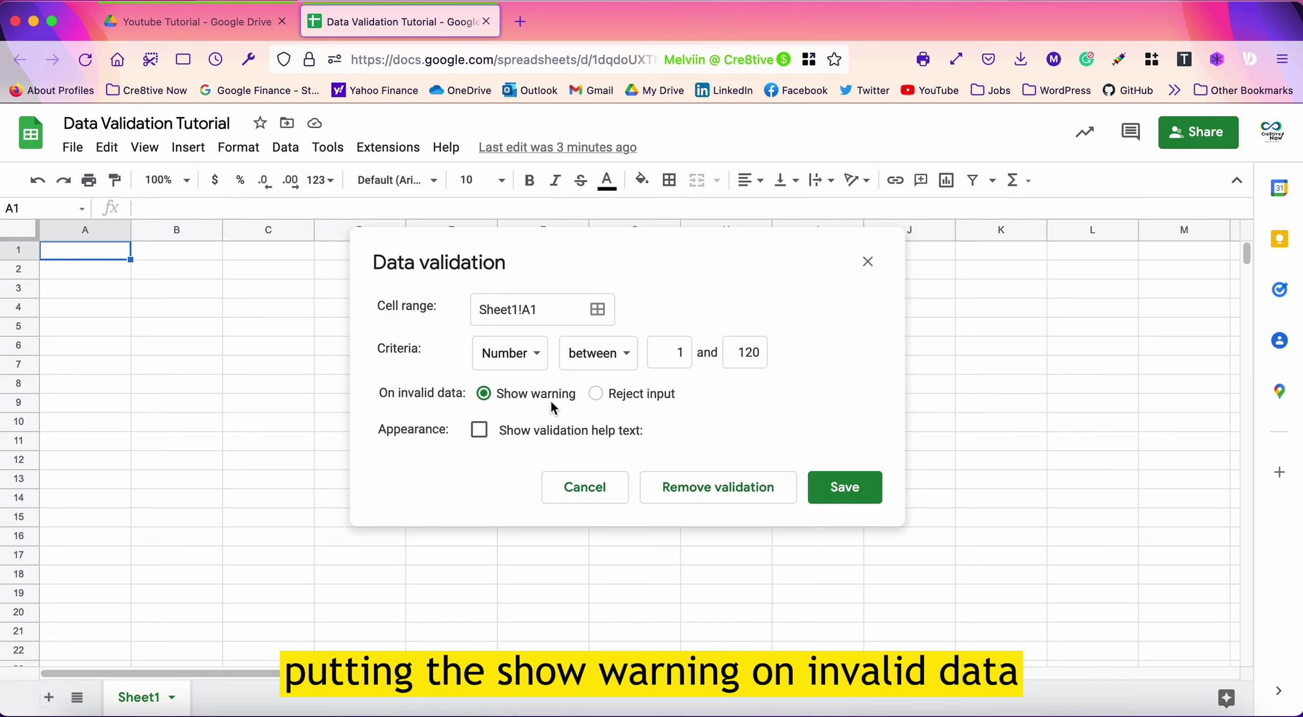
pyautogui.click(814, 494)
# Step: Test the validation rule with in-range values by entering 50 and 100 in cell A1
pyautogui.click(166, 291)
pyautogui.click(100, 258)
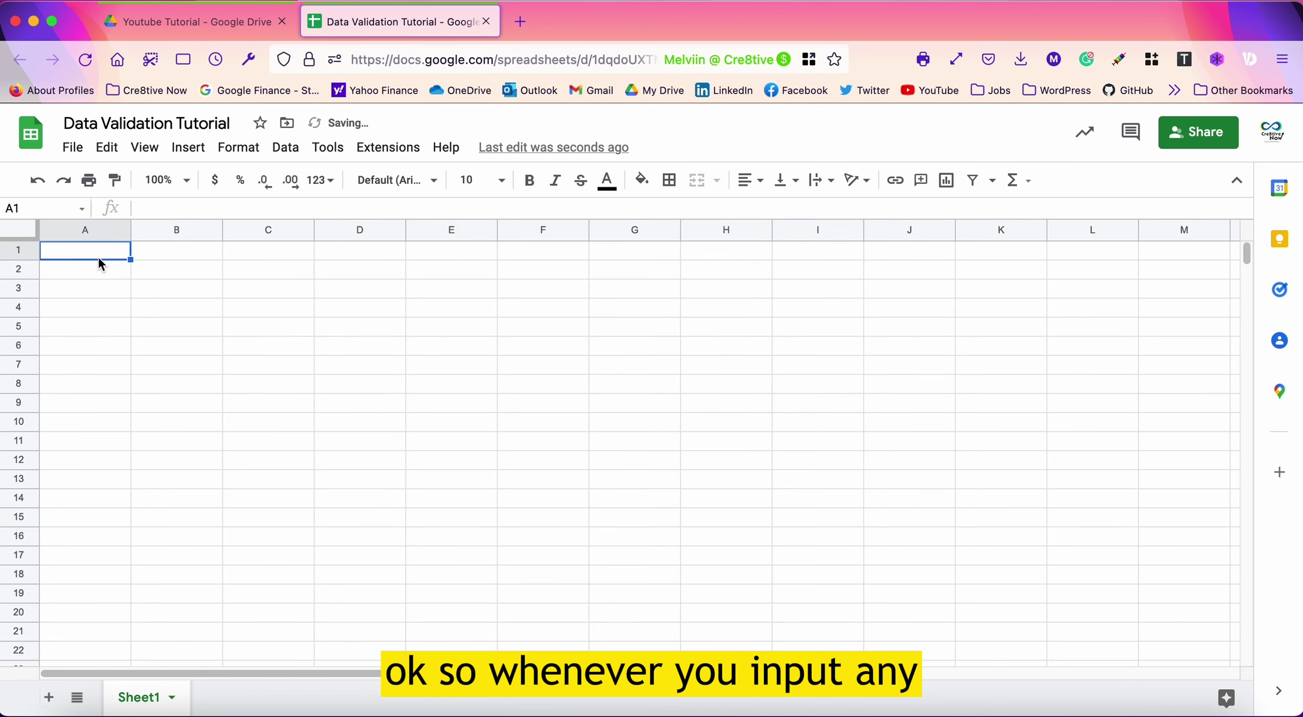
pyautogui.write('50')
pyautogui.press('Return')
pyautogui.press('Up')
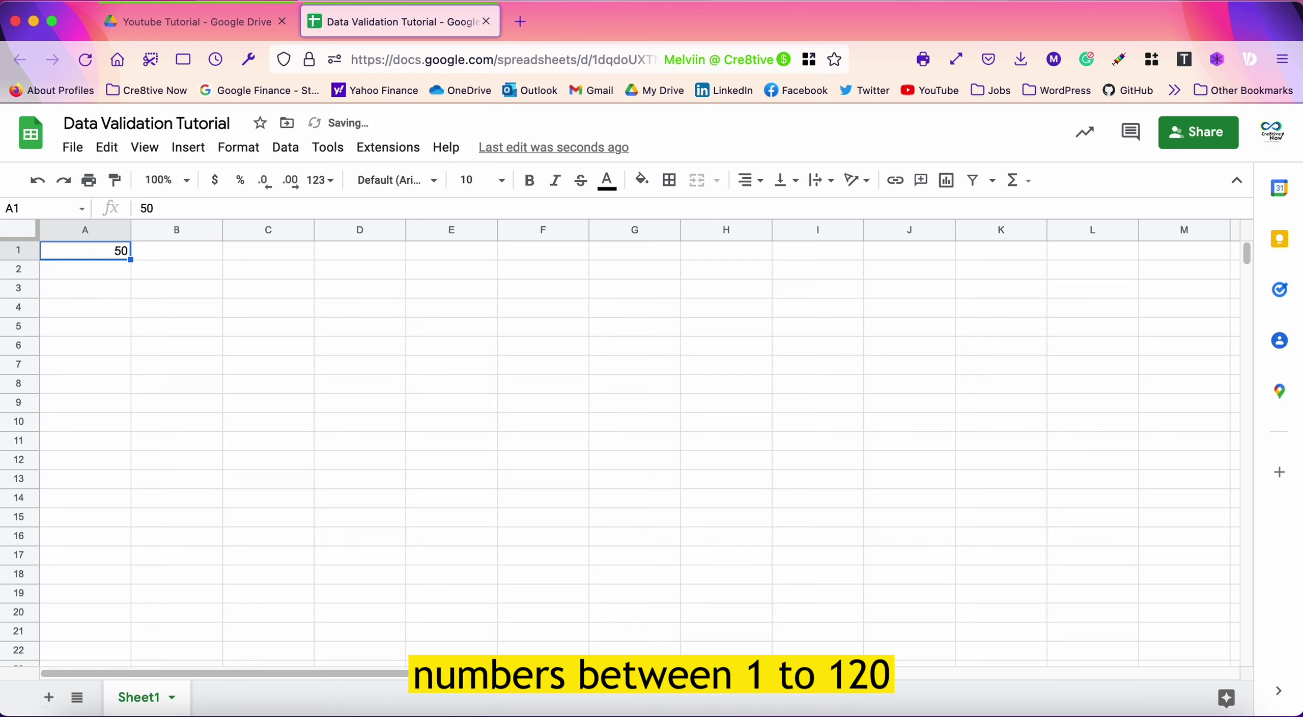
pyautogui.write('100')
pyautogui.press('Return')
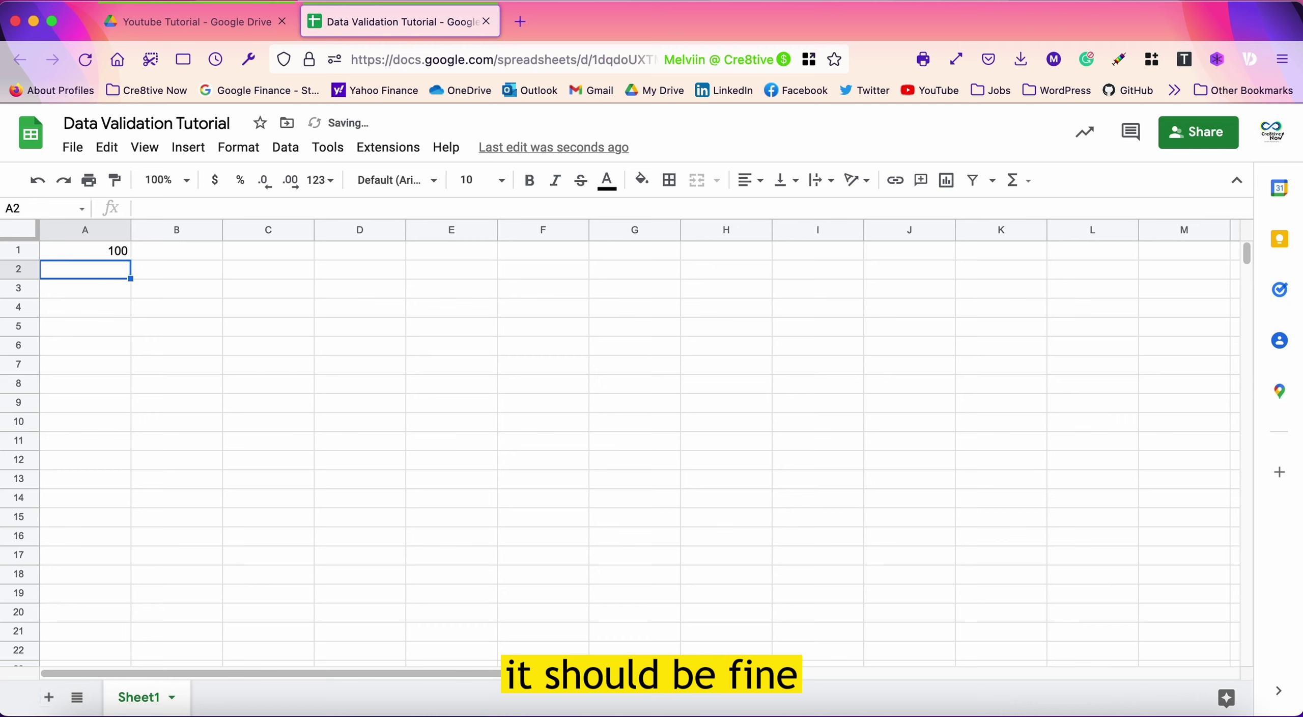
# Step: Enter the out-of-range value 121 in cell A1 and inspect the cell's validation warning
pyautogui.press('Up')
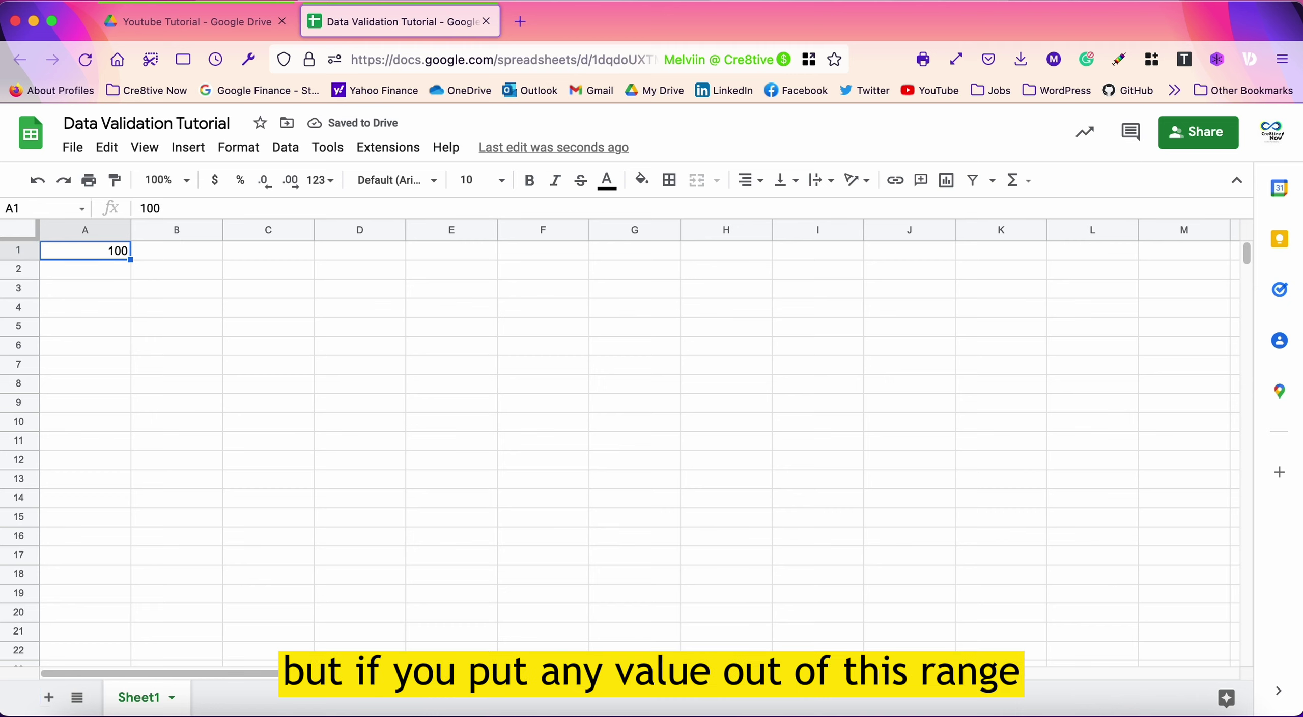
pyautogui.write('121')
pyautogui.press('Return')
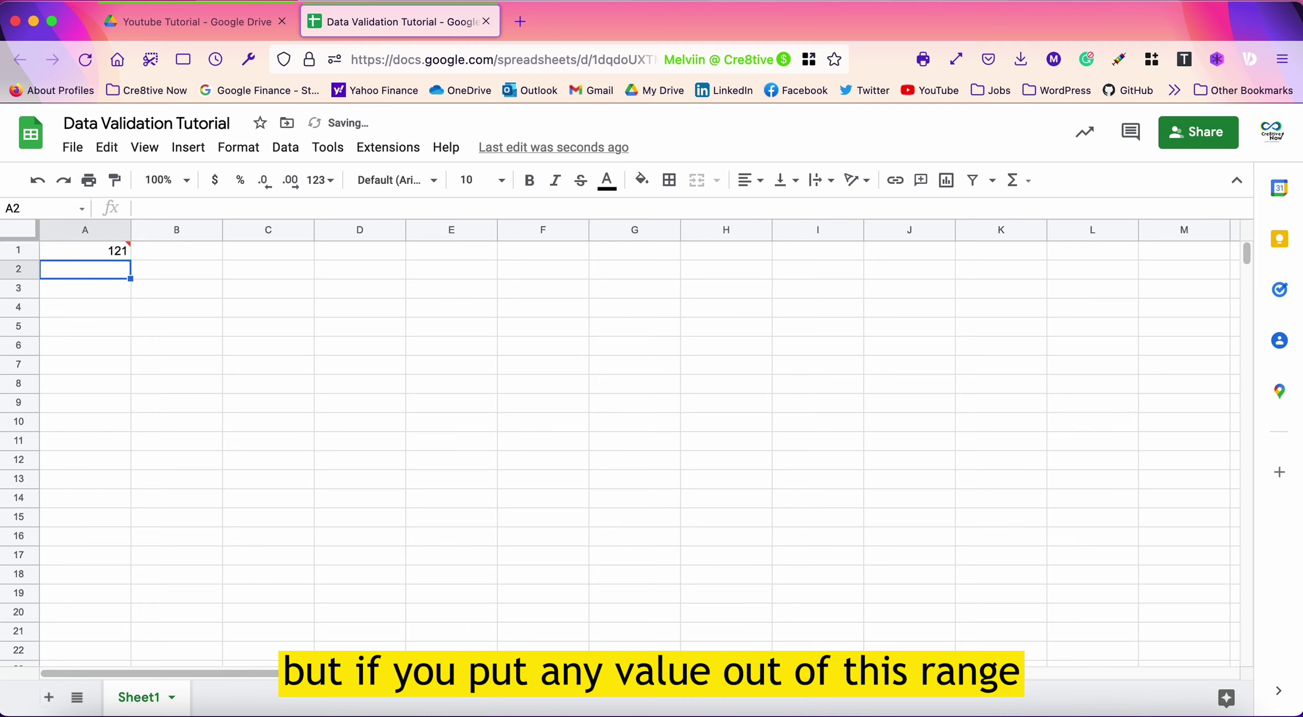
pyautogui.moveTo(126, 239)
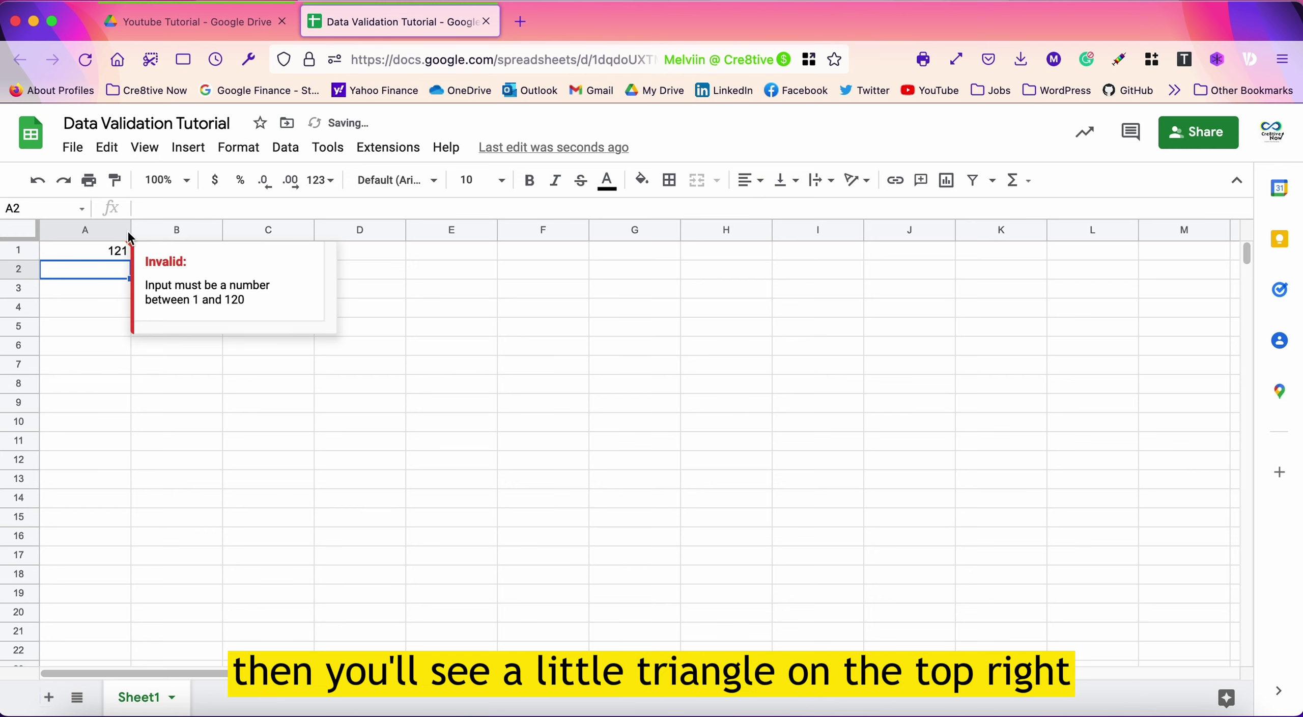
pyautogui.click(104, 252)
pyautogui.click(100, 308)
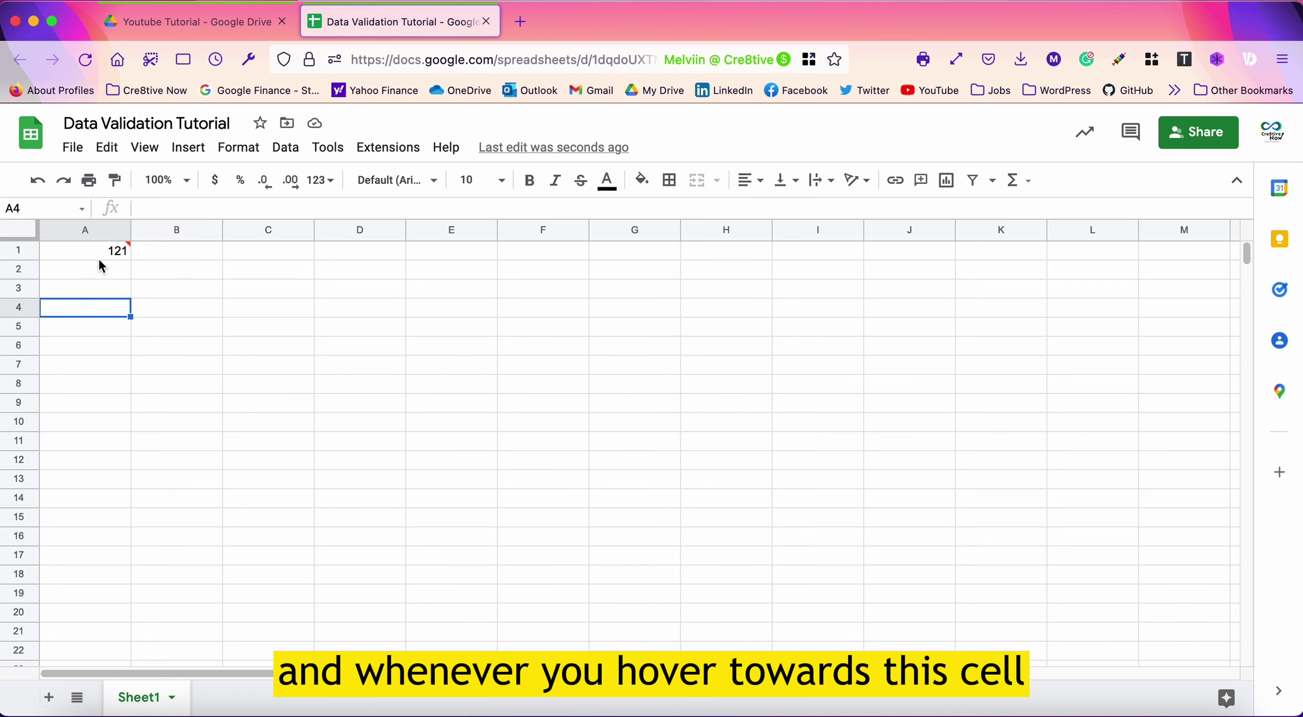
pyautogui.click(99, 253)
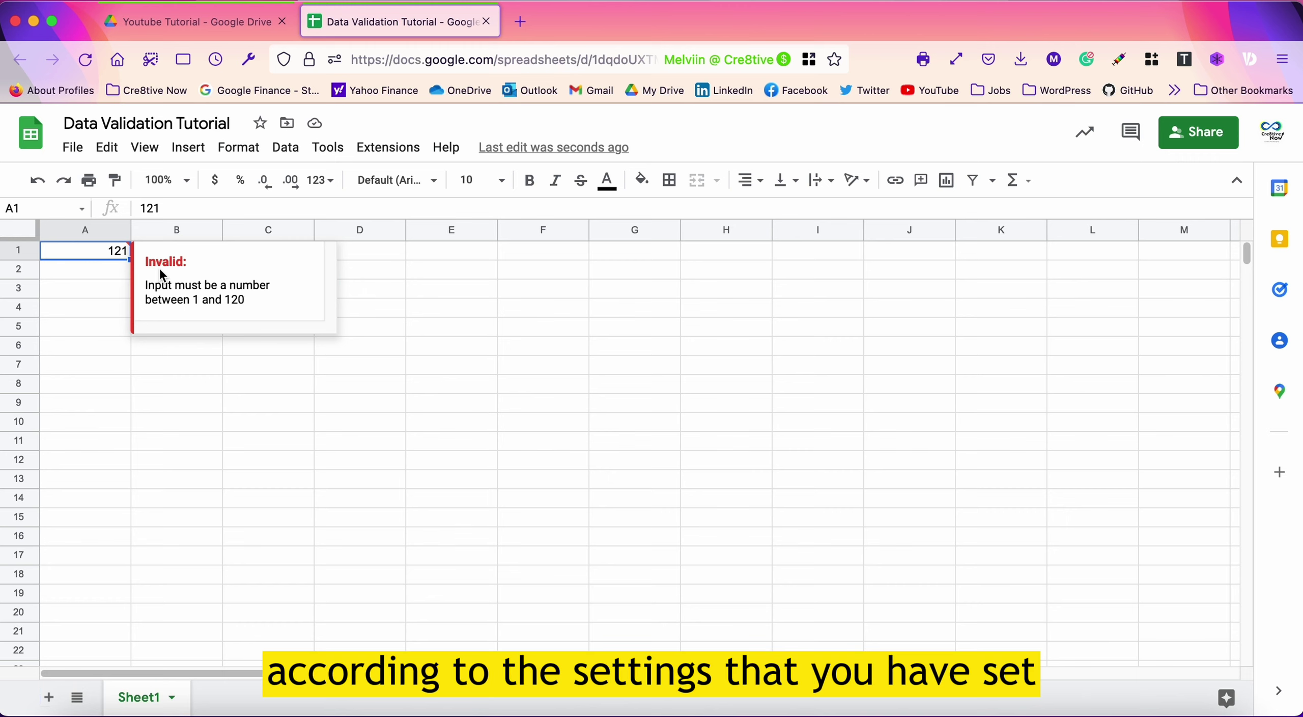
pyautogui.click(111, 278)
pyautogui.click(108, 254)
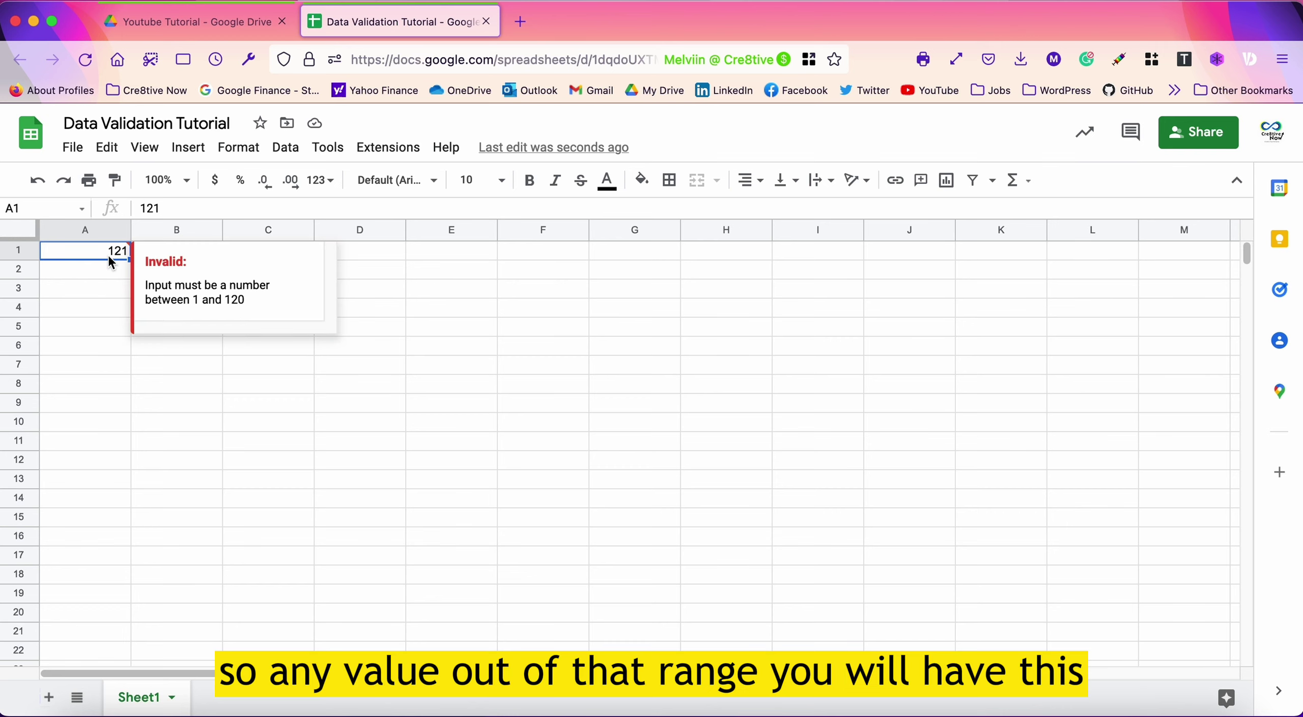
# Step: Replace the value in cell A1 with 150 and check the cell's validation warning
pyautogui.write('150')
pyautogui.press('Return')
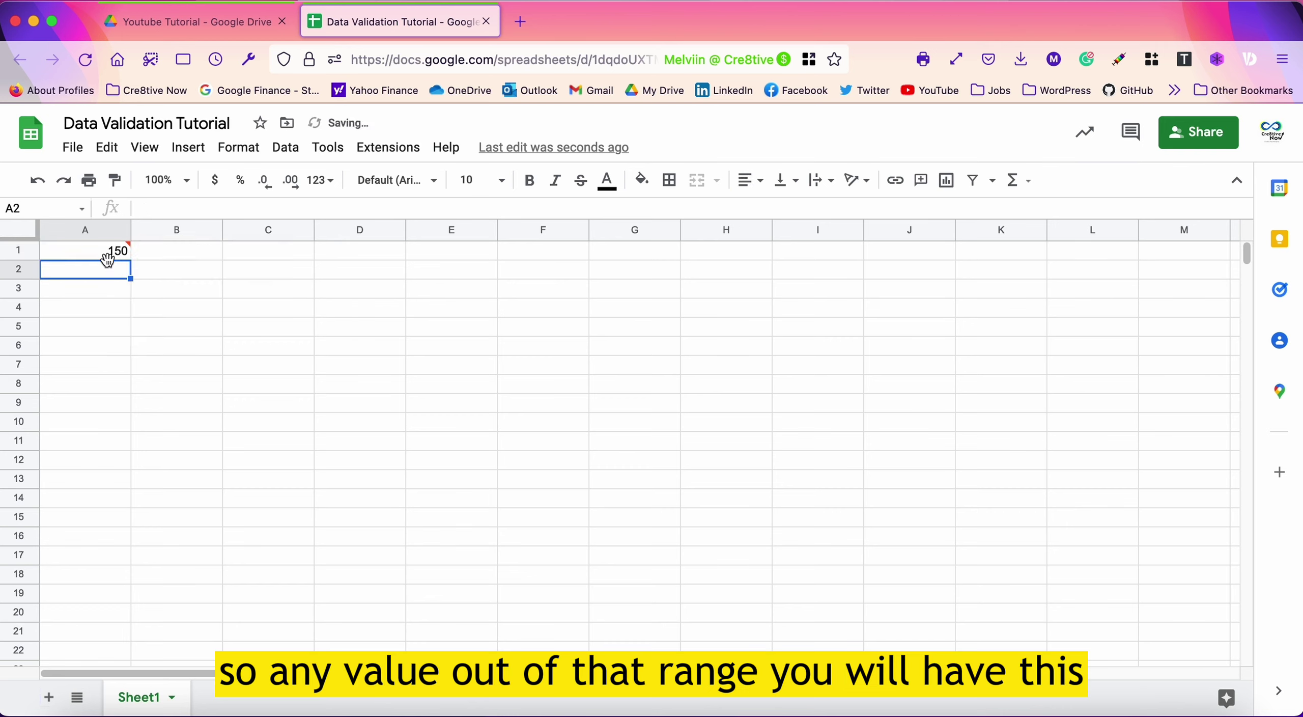
pyautogui.click(103, 252)
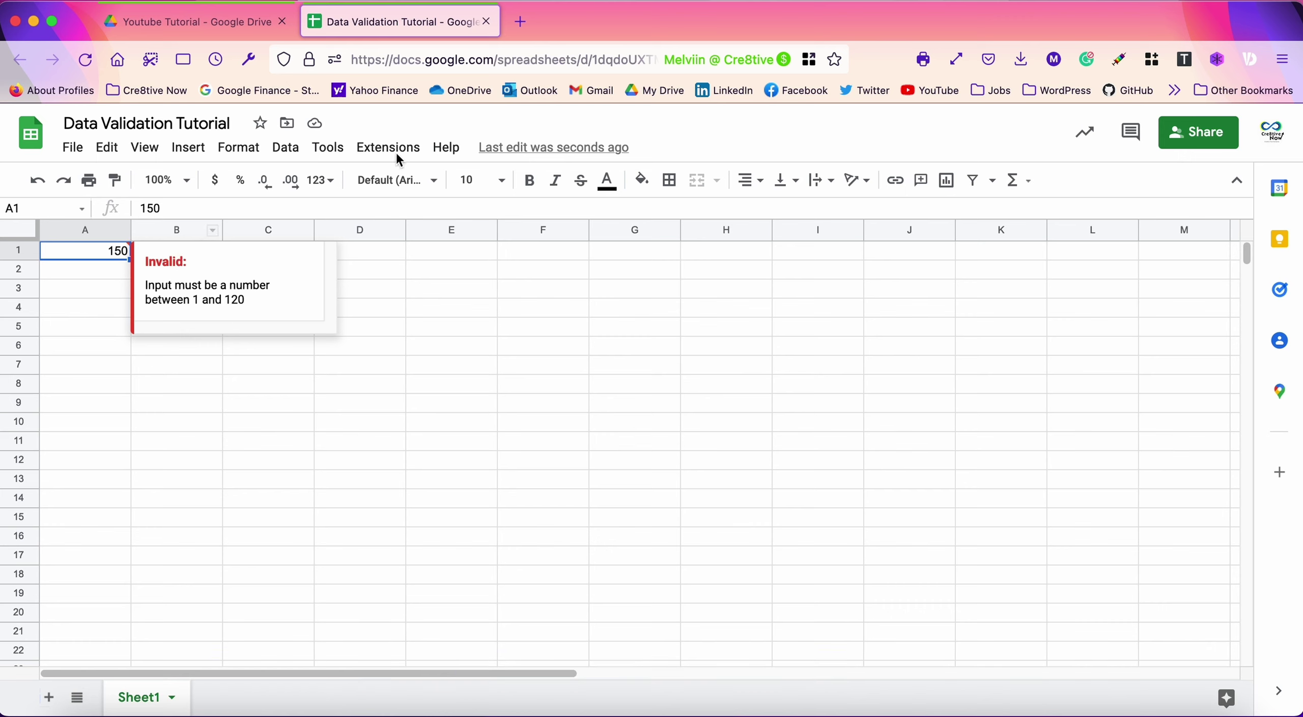
# Step: Change the invalid-data behaviour of cell A1's validation rule to Reject input and save it
pyautogui.click(290, 150)
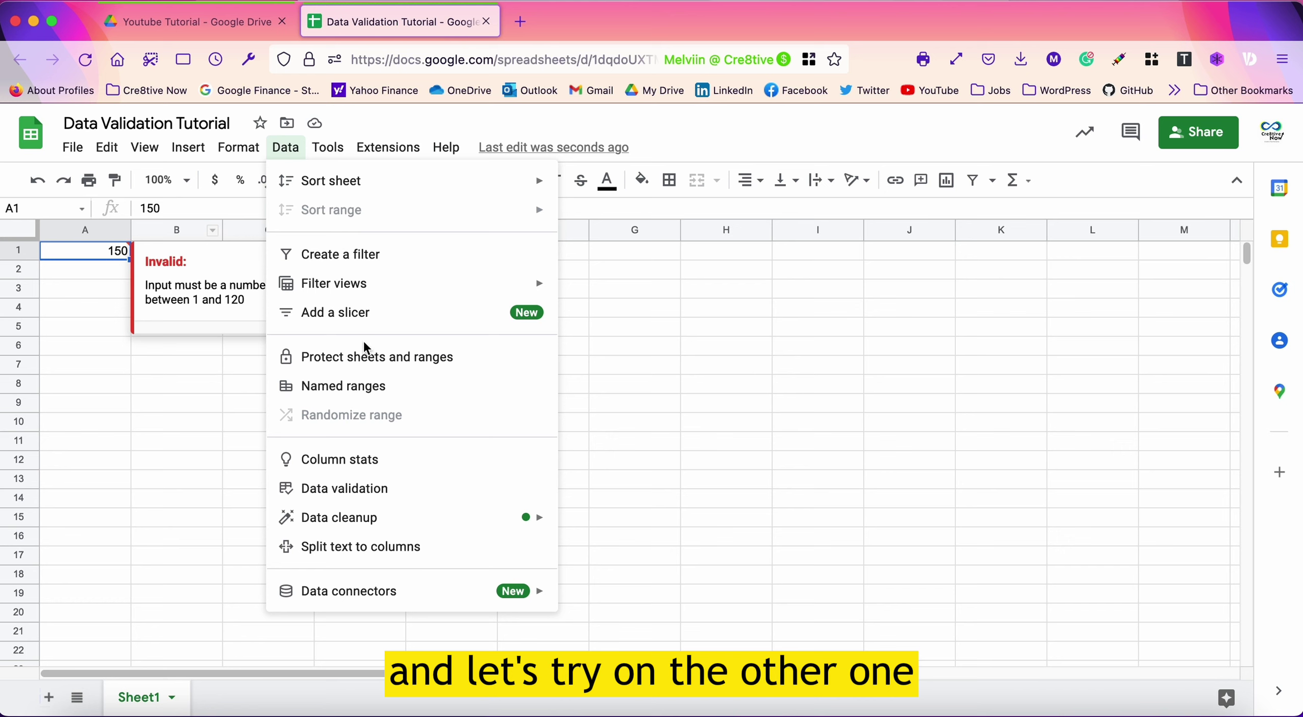
pyautogui.click(293, 490)
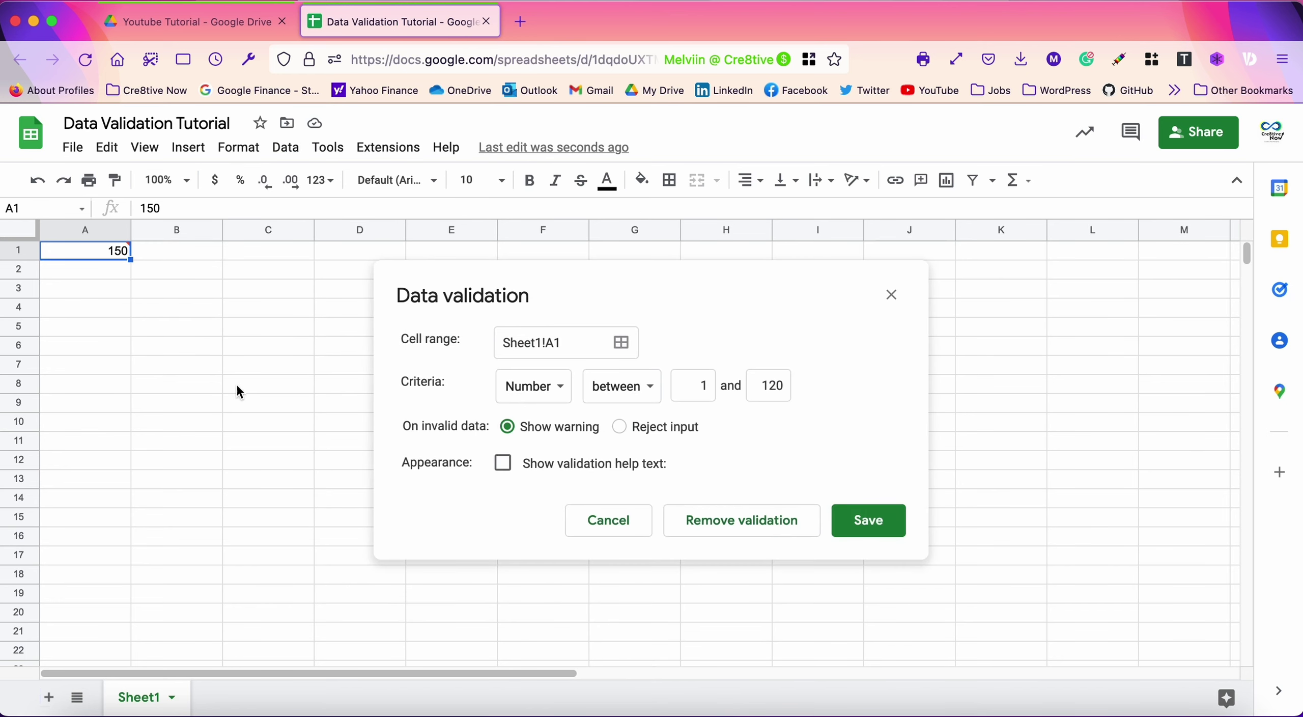
pyautogui.click(620, 426)
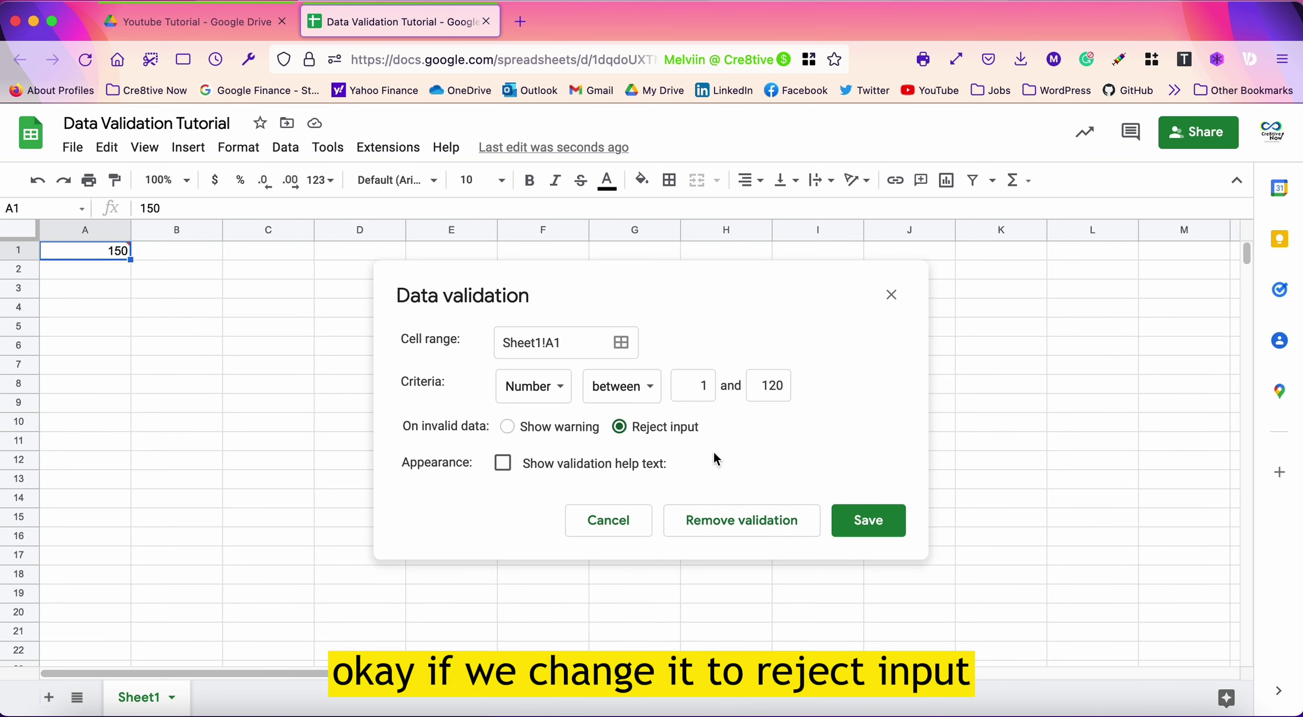
pyautogui.click(869, 520)
# Step: Clear cell A1 and try to enter the out-of-range value 150 to test the rejection rule
pyautogui.press('Delete')
pyautogui.click(116, 270)
pyautogui.click(110, 255)
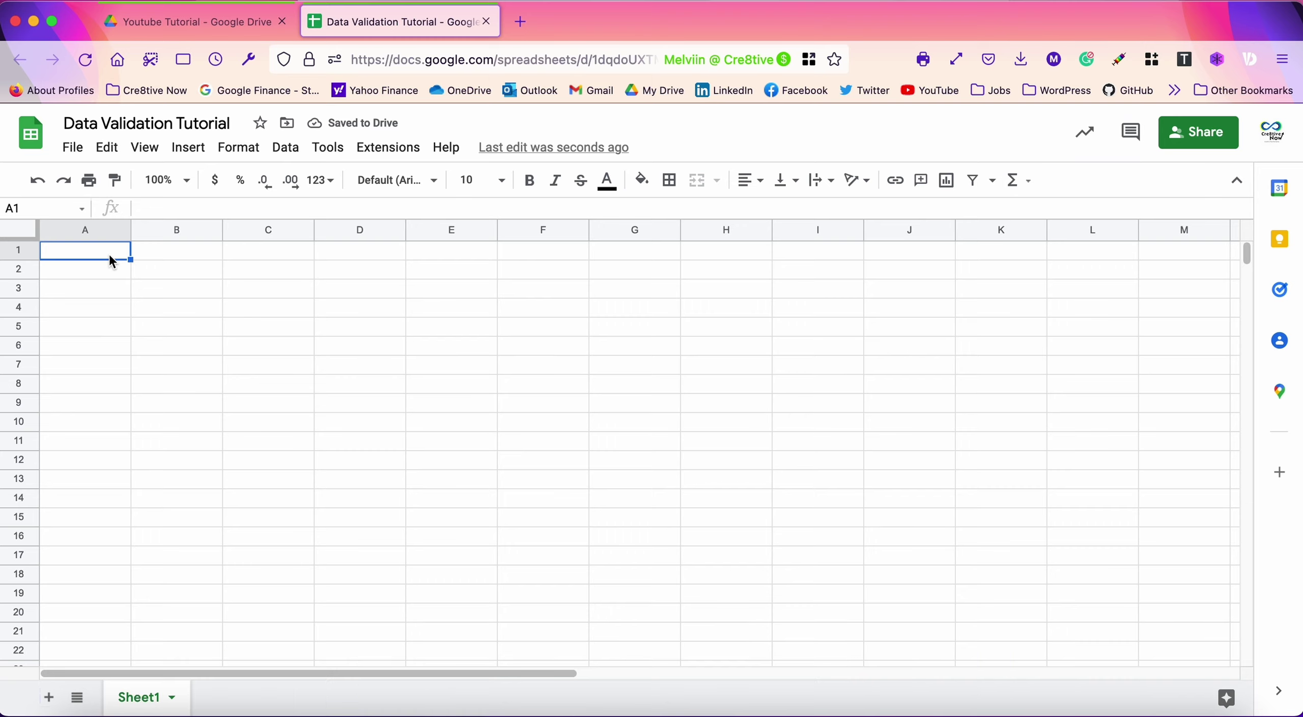
pyautogui.write('150')
pyautogui.press('Return')
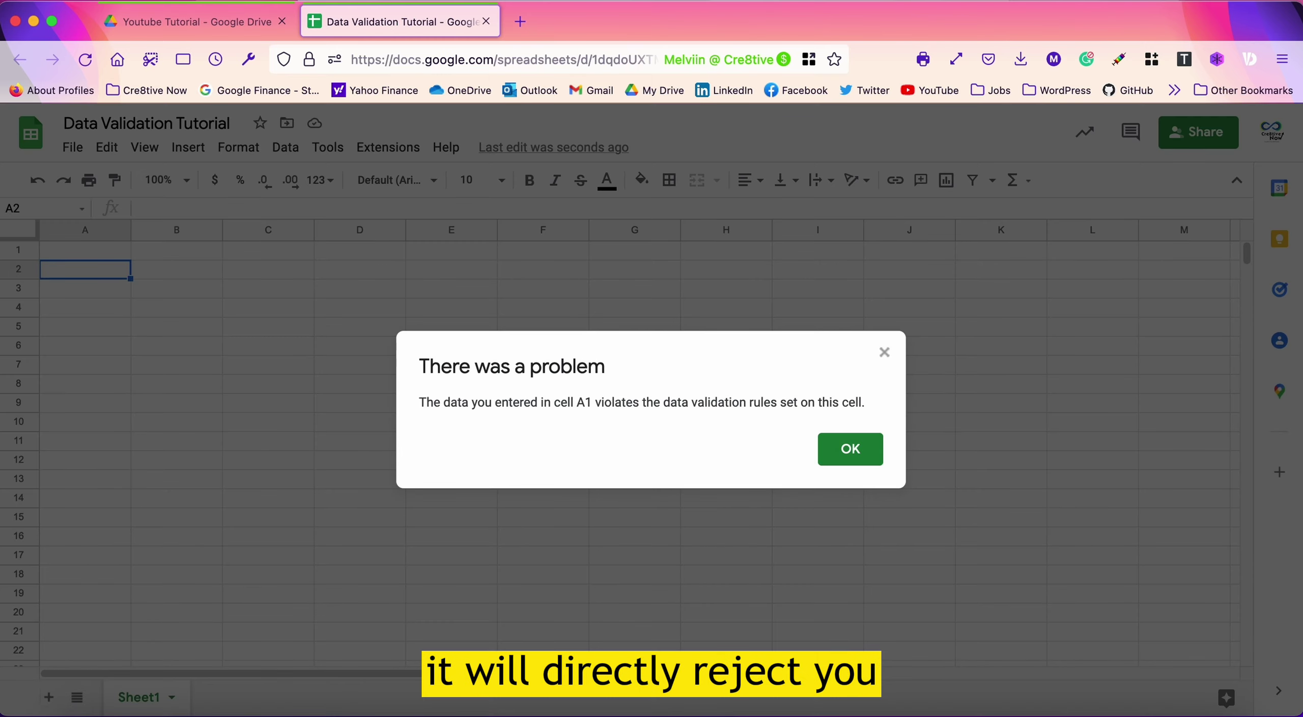
pyautogui.click(827, 449)
pyautogui.click(107, 248)
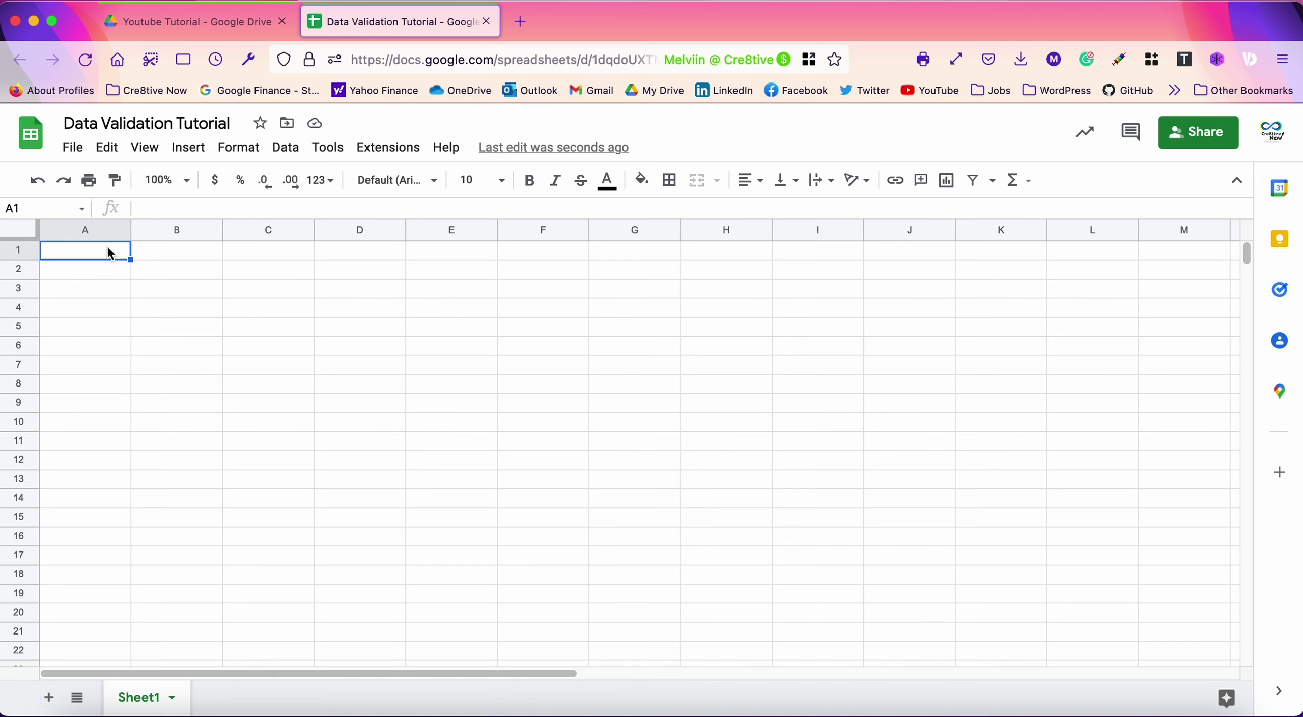
# Step: Enter the in-range value 20 in cell A1 and replace it with 90 to test valid input
pyautogui.write('20')
pyautogui.press('Return')
pyautogui.click(107, 249)
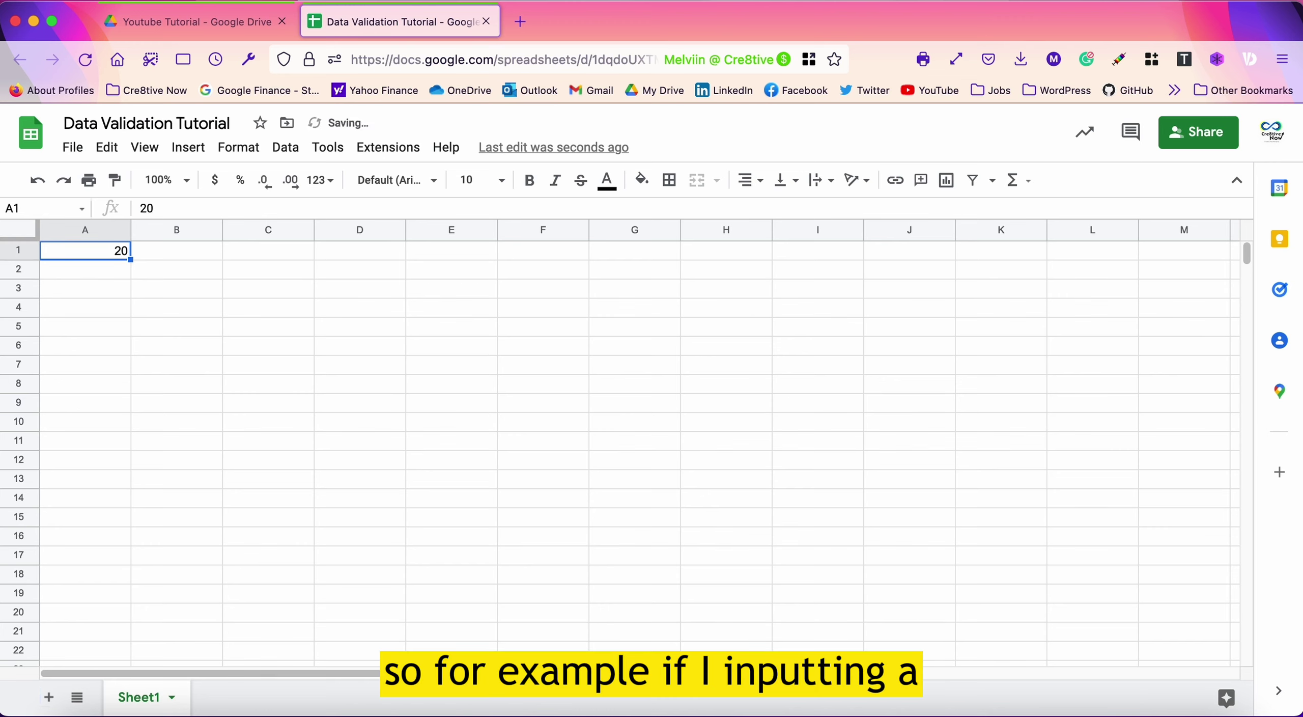
pyautogui.write('90')
pyautogui.press('Return')
# Step: Try to replace the value in cell A1 with the out-of-range value 151, and clear the cell
pyautogui.click(107, 248)
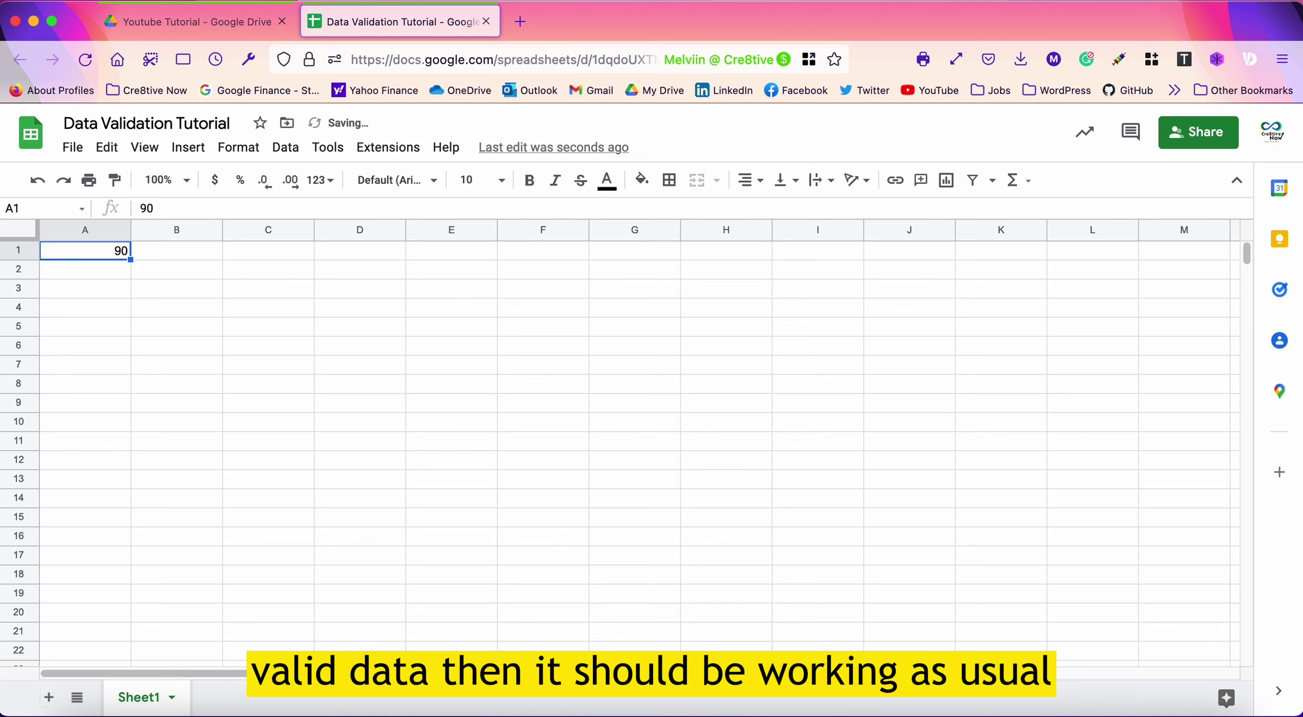
pyautogui.write('151')
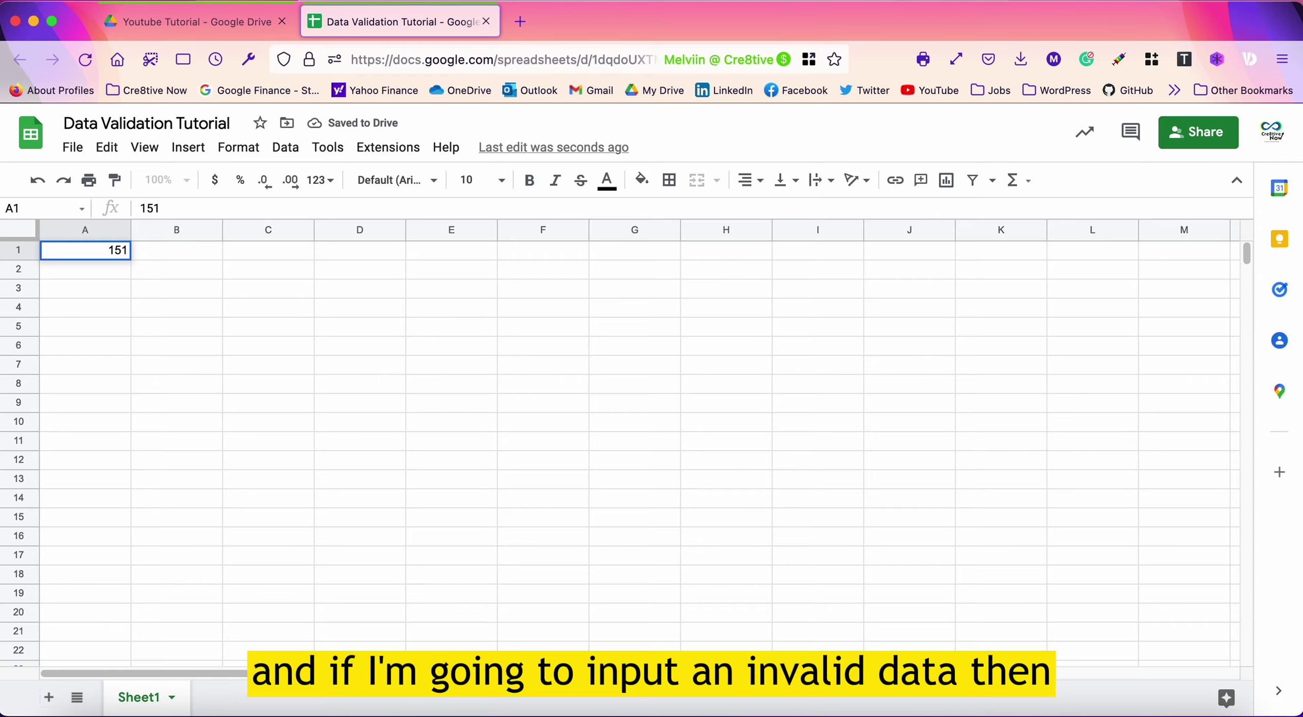
pyautogui.press('Return')
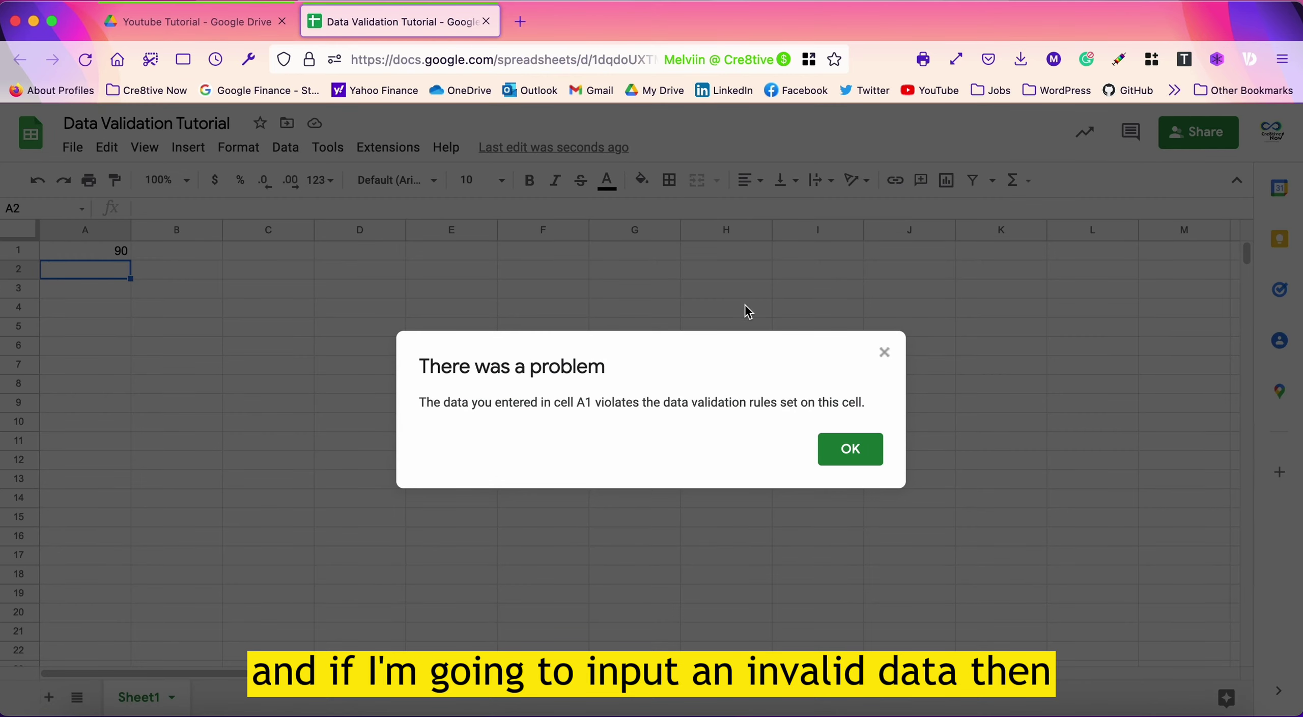
pyautogui.click(844, 461)
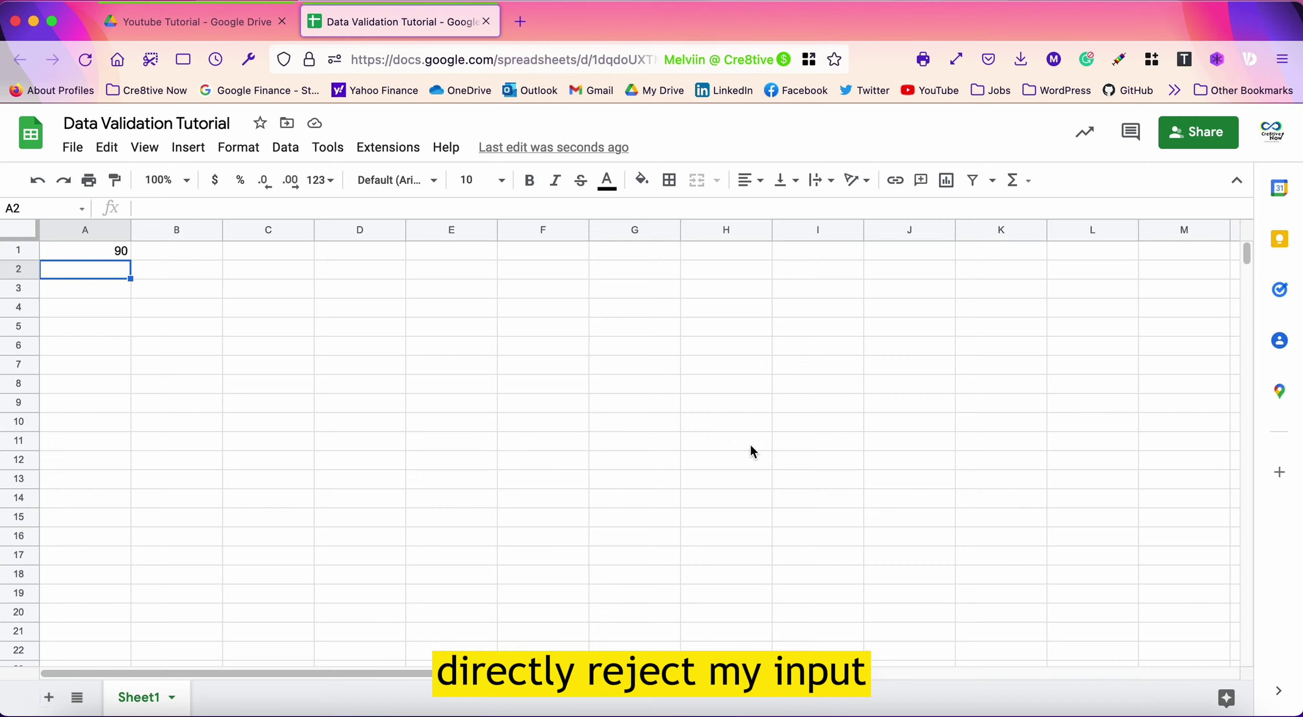
pyautogui.click(121, 252)
pyautogui.press('Delete')
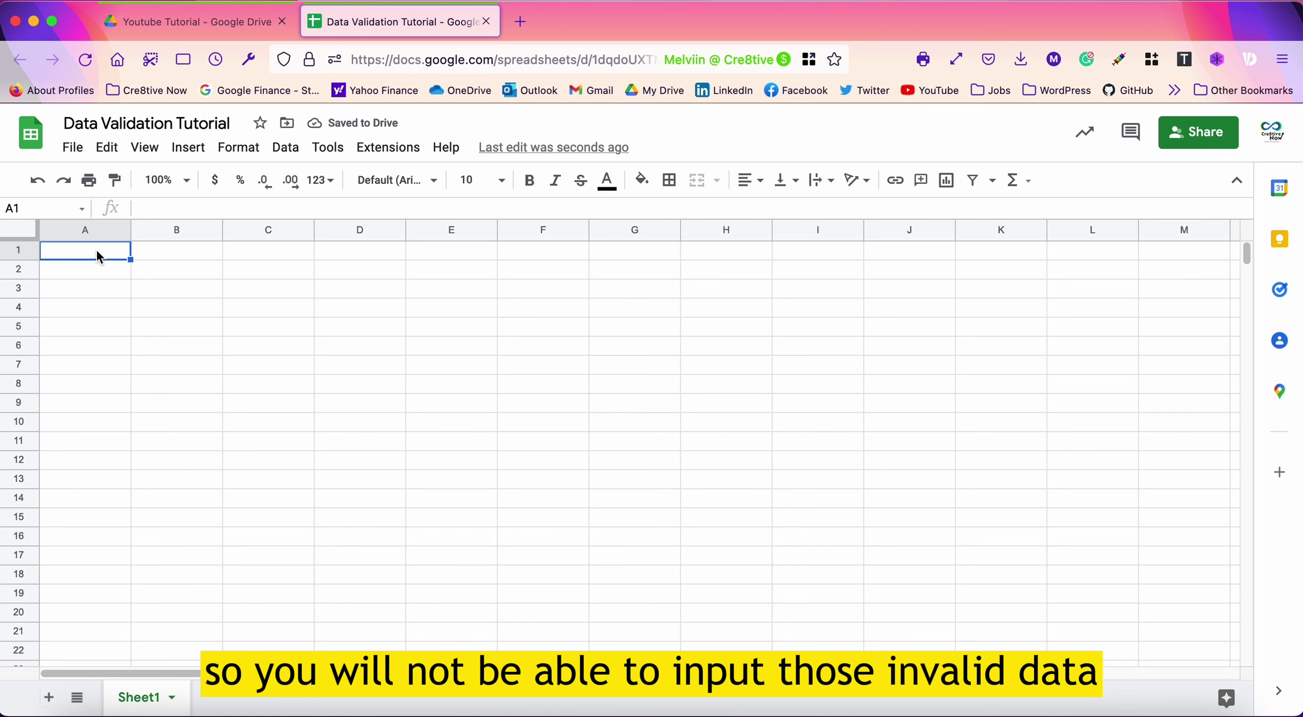
# Step: Edit cell A1's data validation rule and set its criteria to Text with the condition contains
pyautogui.click(286, 148)
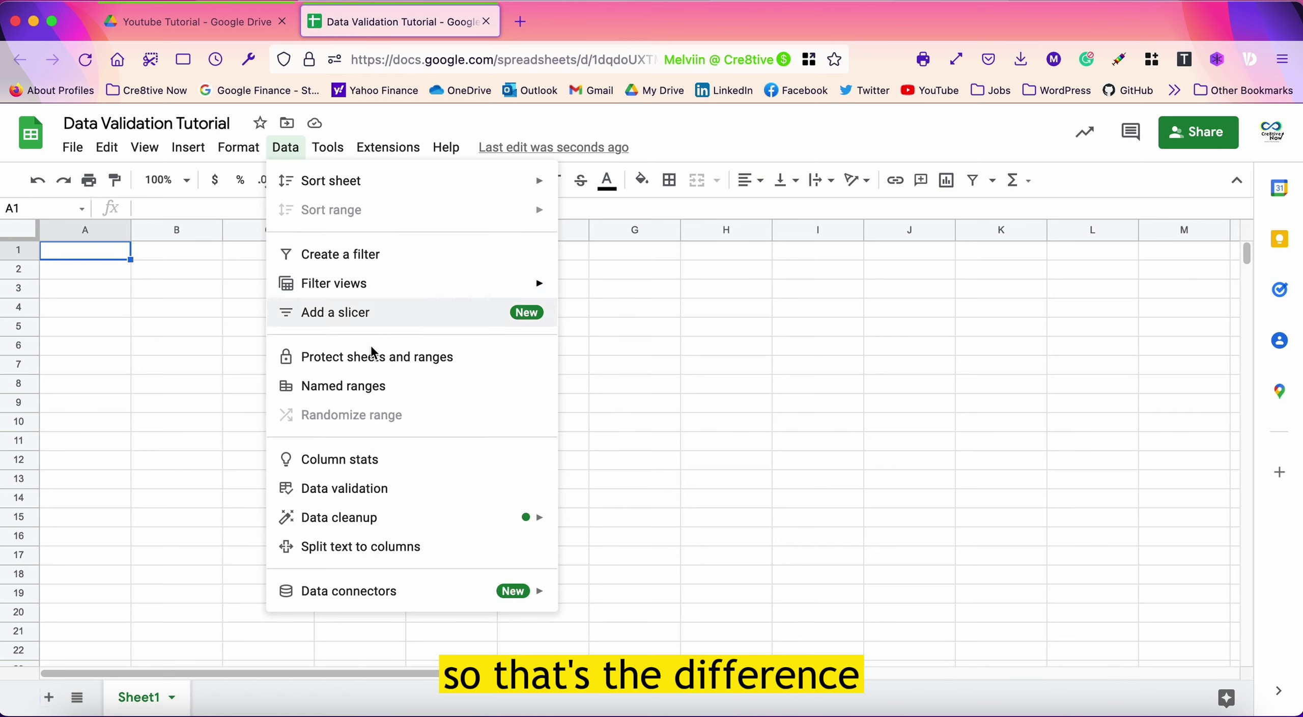
pyautogui.click(390, 486)
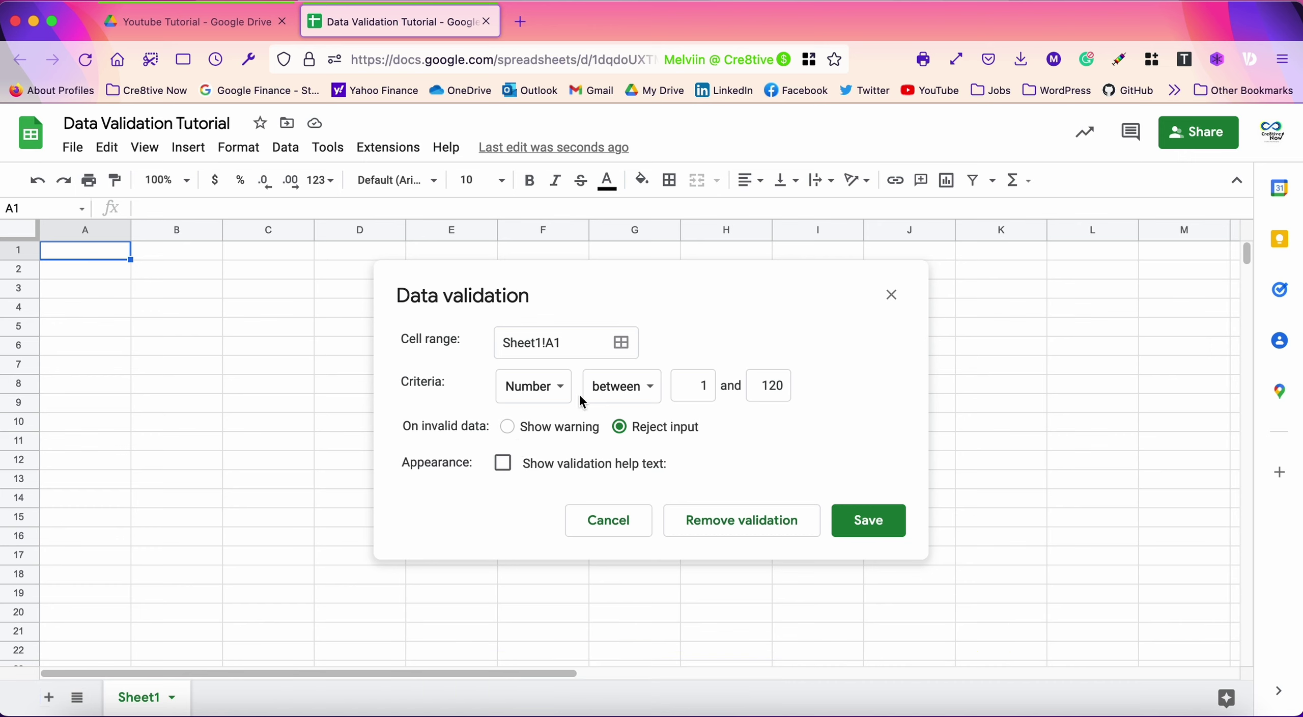
pyautogui.click(526, 397)
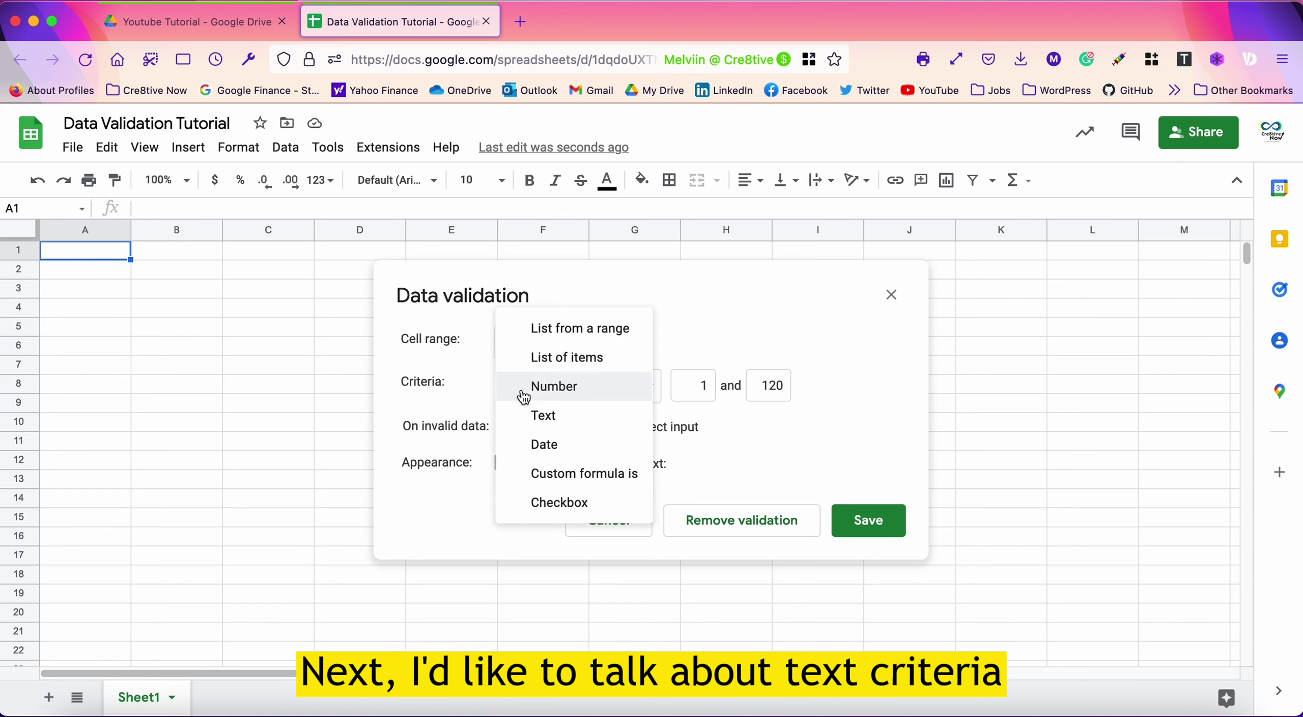
pyautogui.click(538, 427)
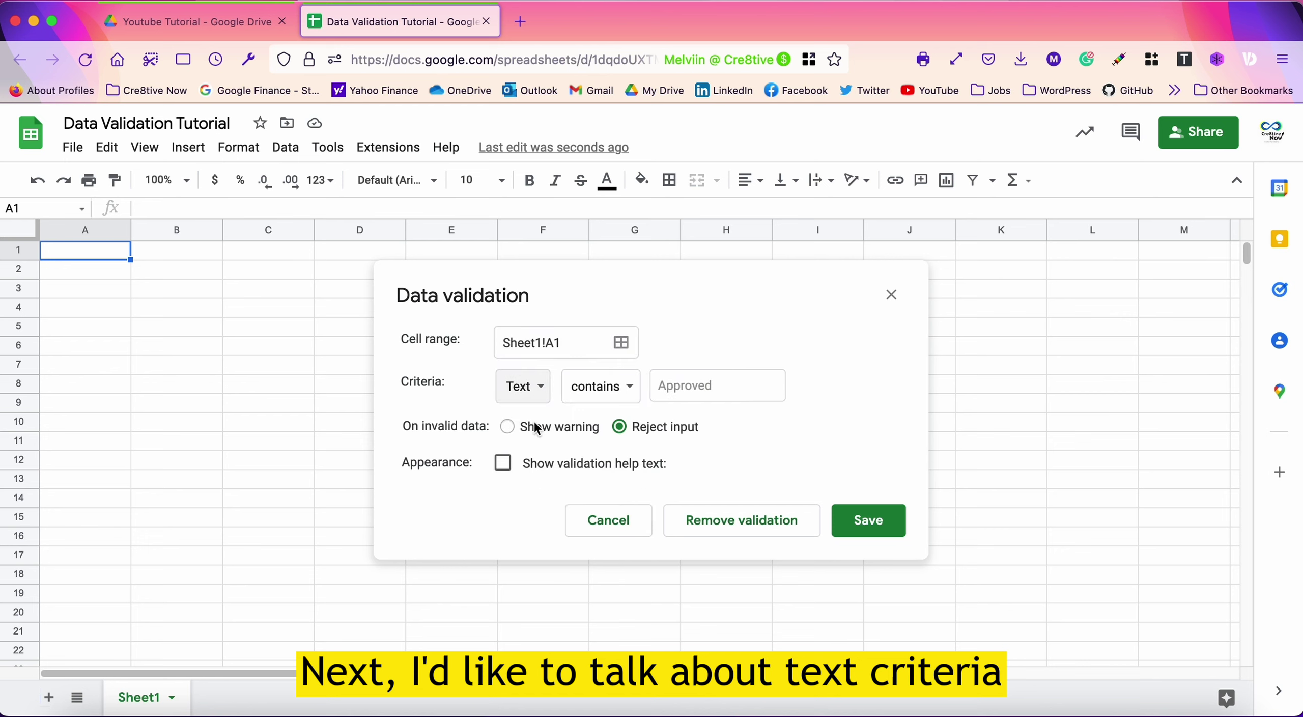
pyautogui.doubleClick(436, 385)
pyautogui.click(436, 385)
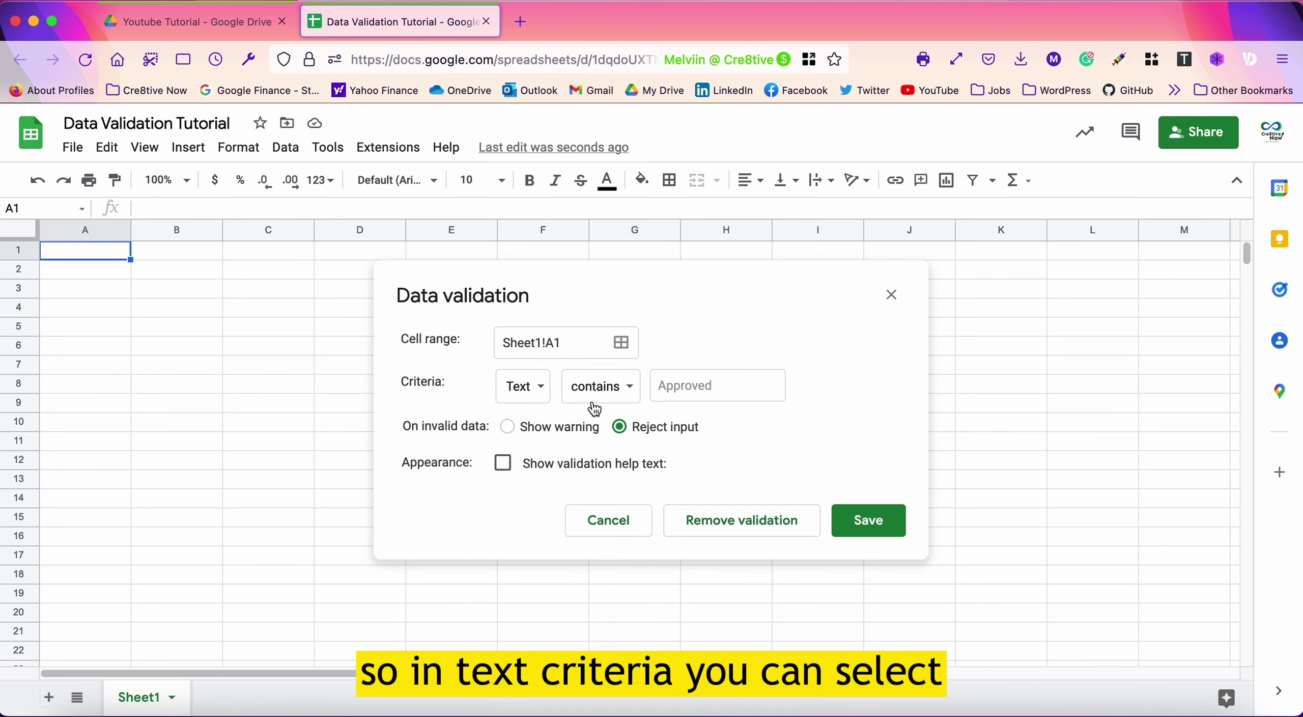
pyautogui.click(632, 402)
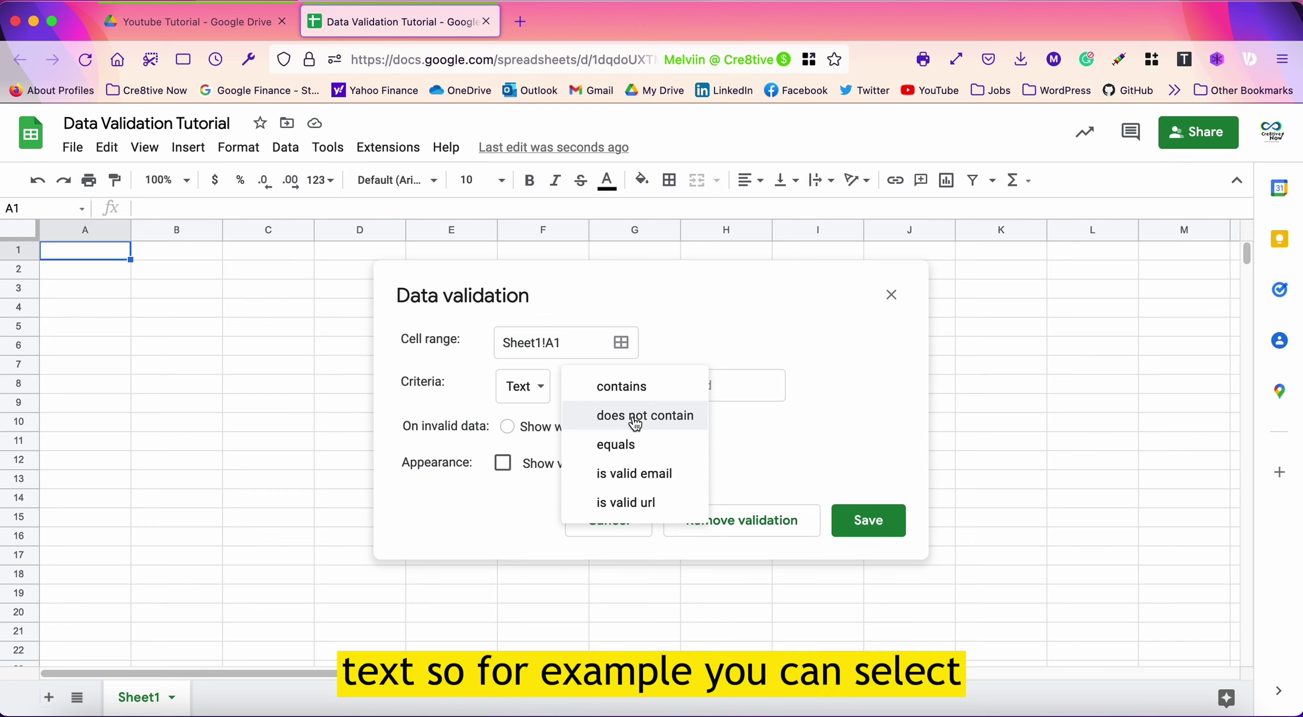
pyautogui.click(626, 391)
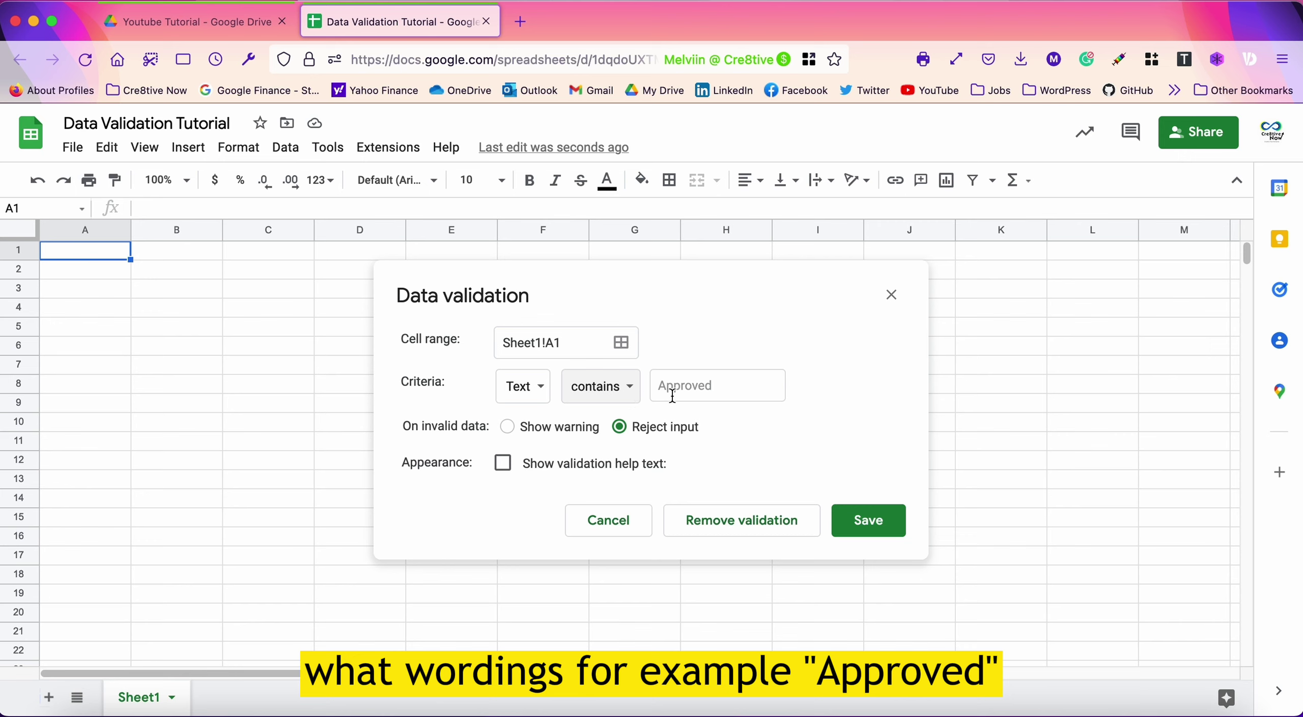
pyautogui.click(612, 394)
pyautogui.click(622, 387)
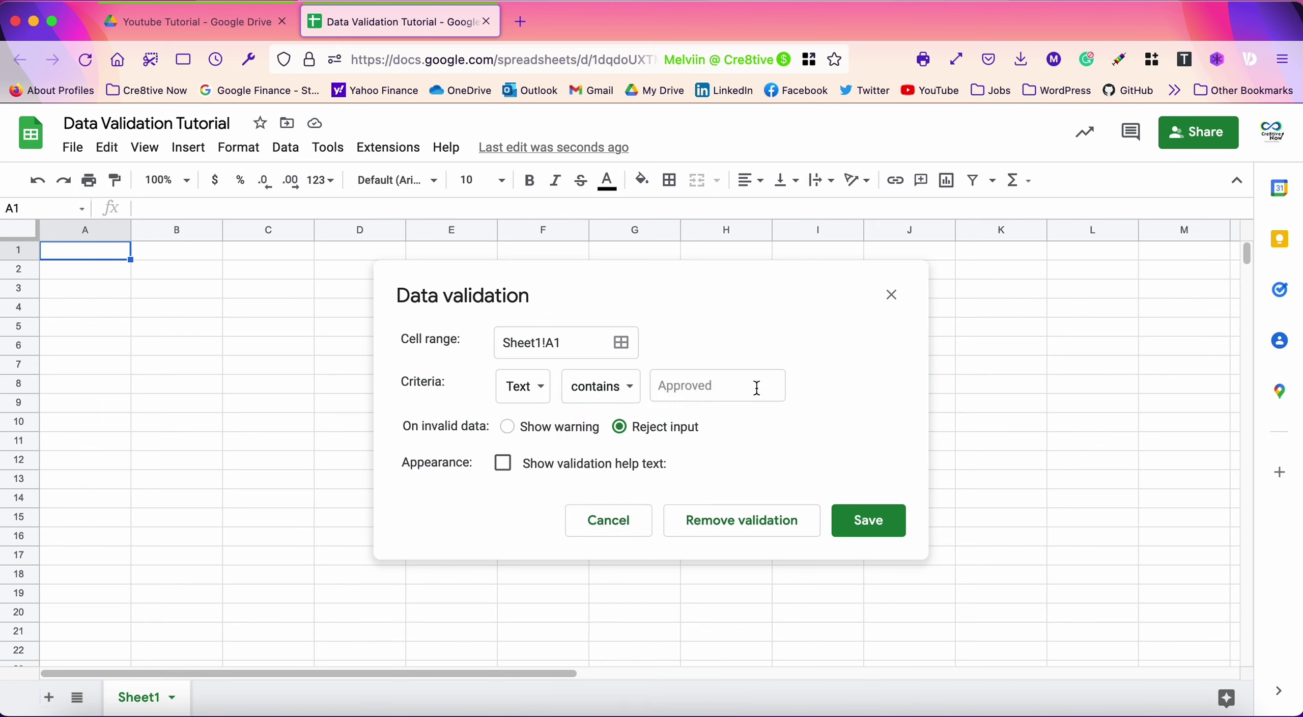
# Step: Set the required text of cell A1's validation rule to Approved and save the rule
pyautogui.click(753, 384)
pyautogui.write('Aprrove')
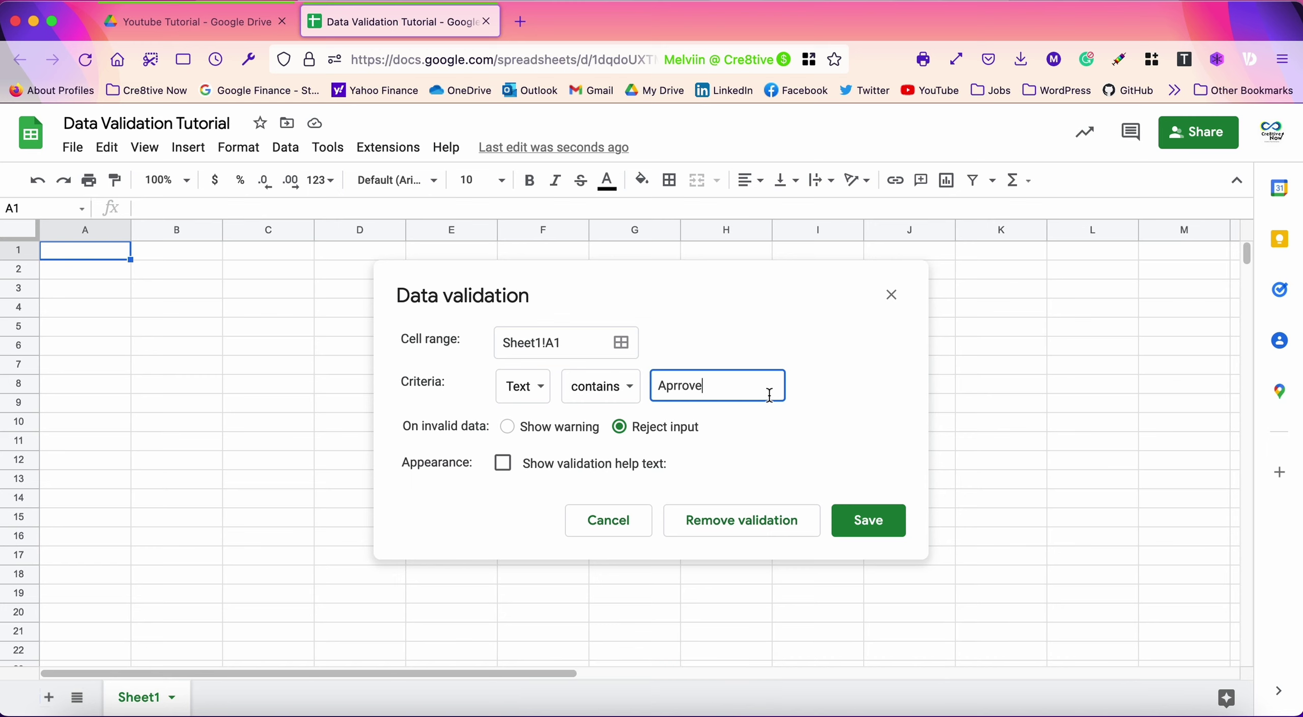
pyautogui.moveTo(770, 395); pyautogui.dragTo(657, 384)
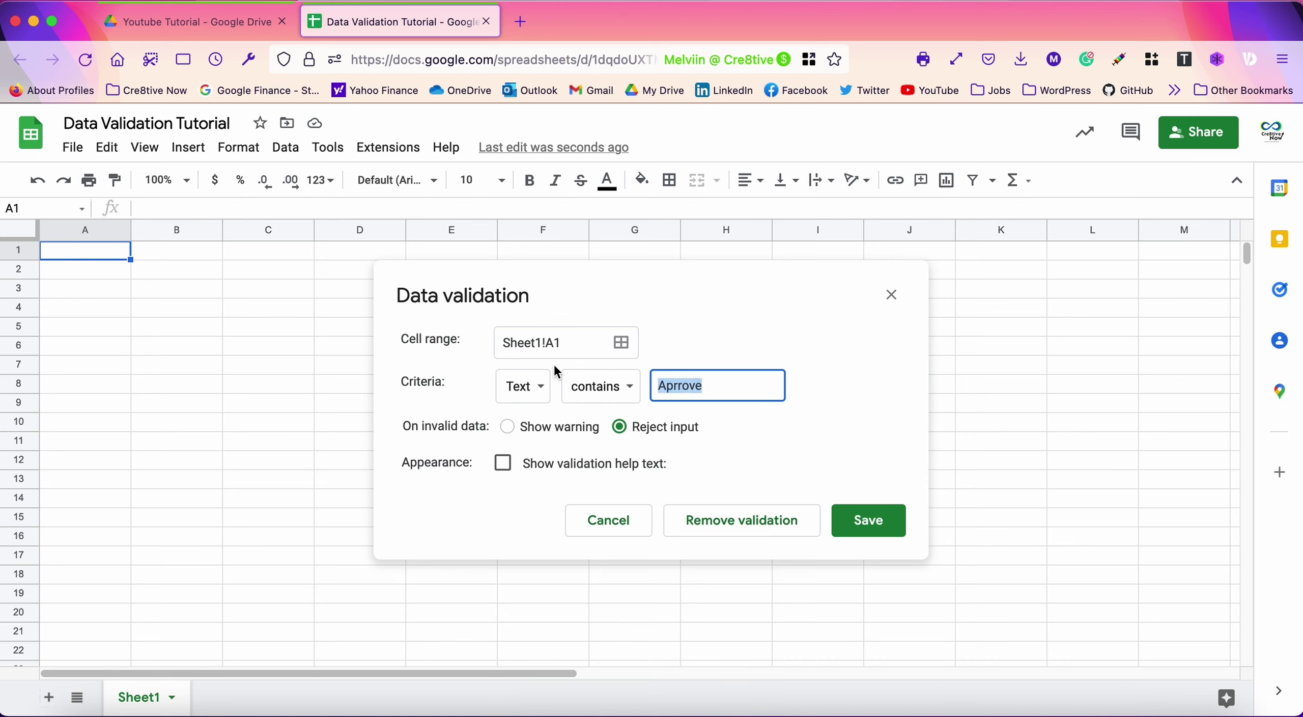
pyautogui.write('Approved')
pyautogui.click(869, 520)
# Step: Enter the text "ABC is approved by DEF" in cell A1 to test the text rule
pyautogui.write('ABC is approved by DEF')
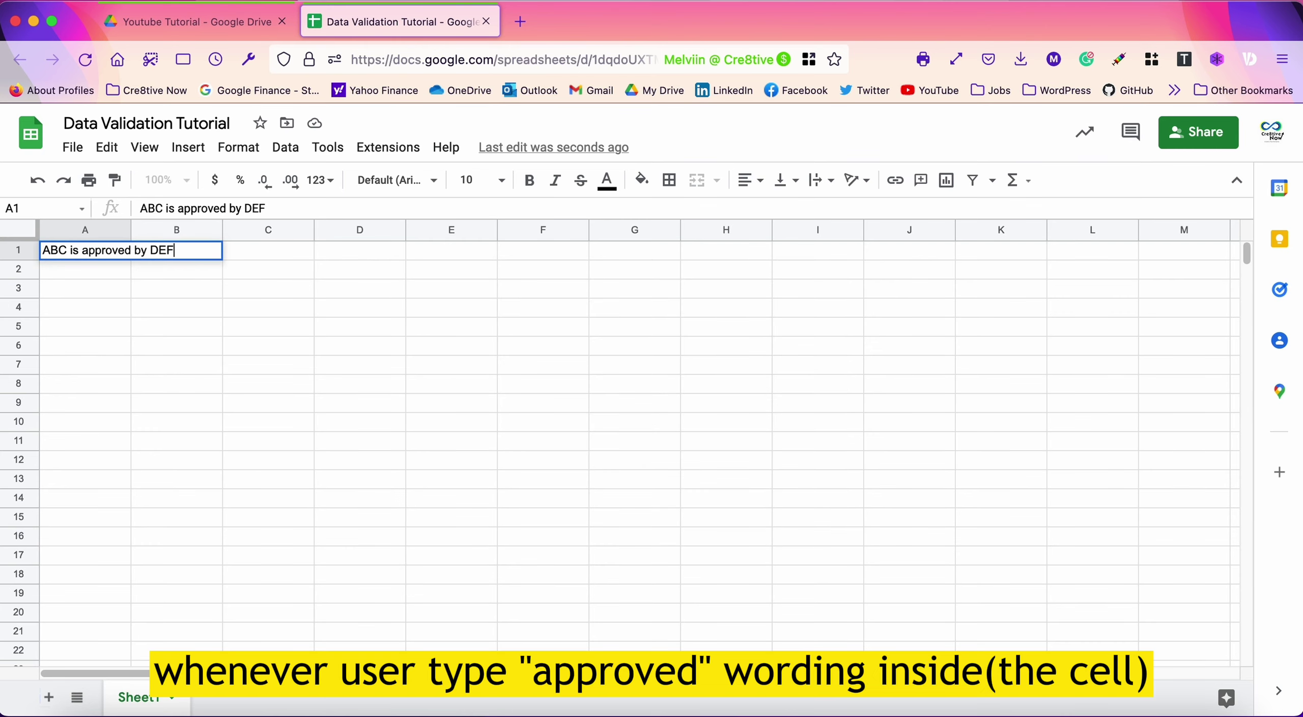
pyautogui.press('Return')
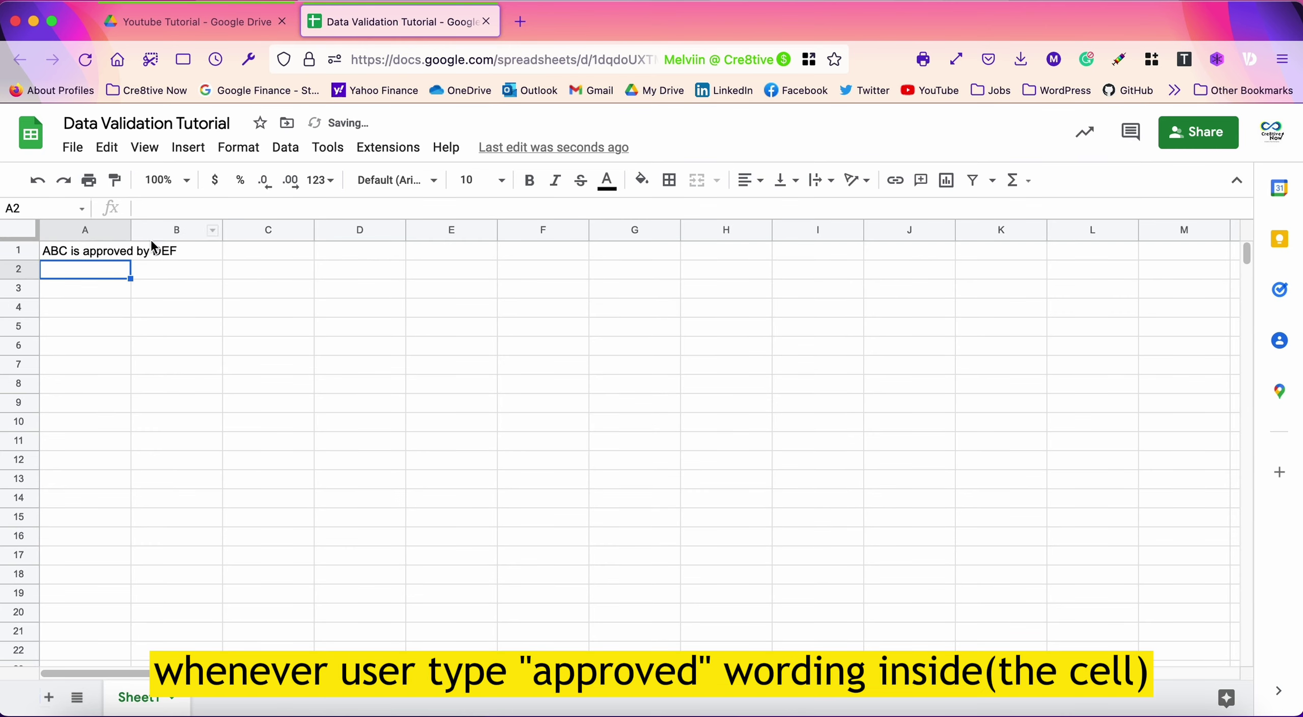
pyautogui.click(117, 253)
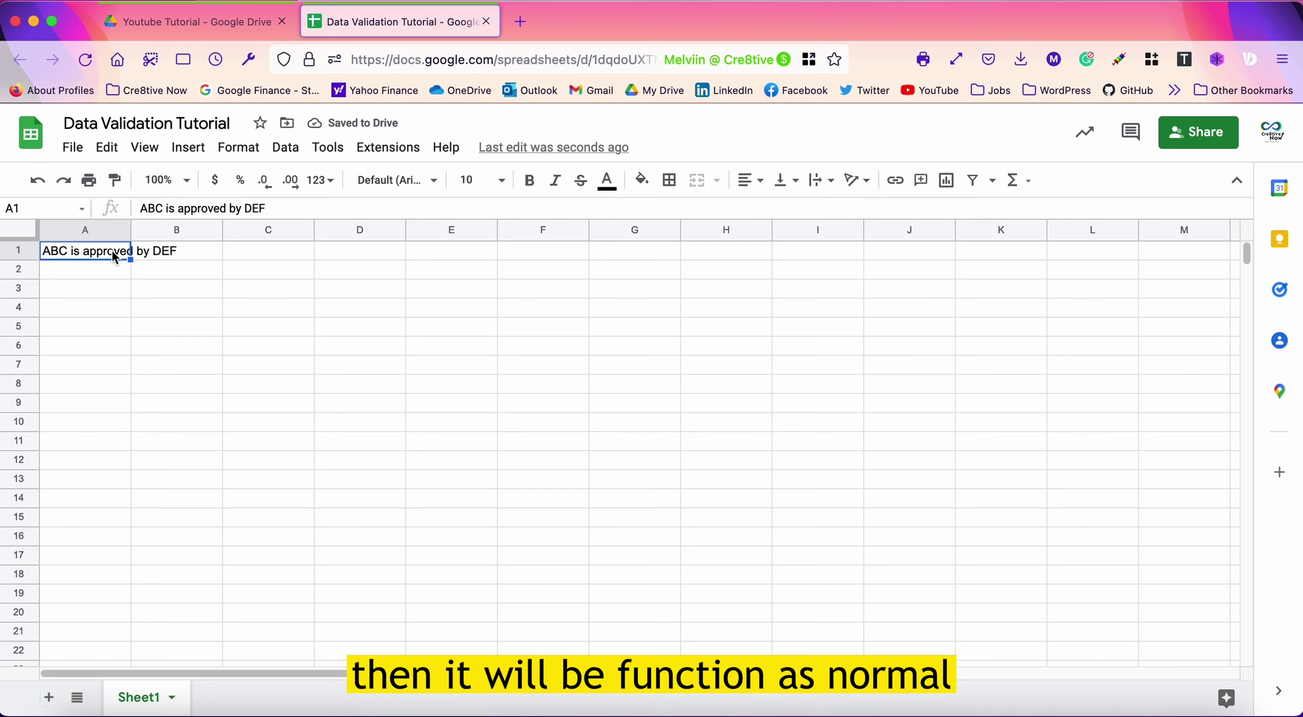
# Step: Try to remove "approved by DEF" from the text in cell A1 to test the rejection behaviour
pyautogui.doubleClick(112, 250)
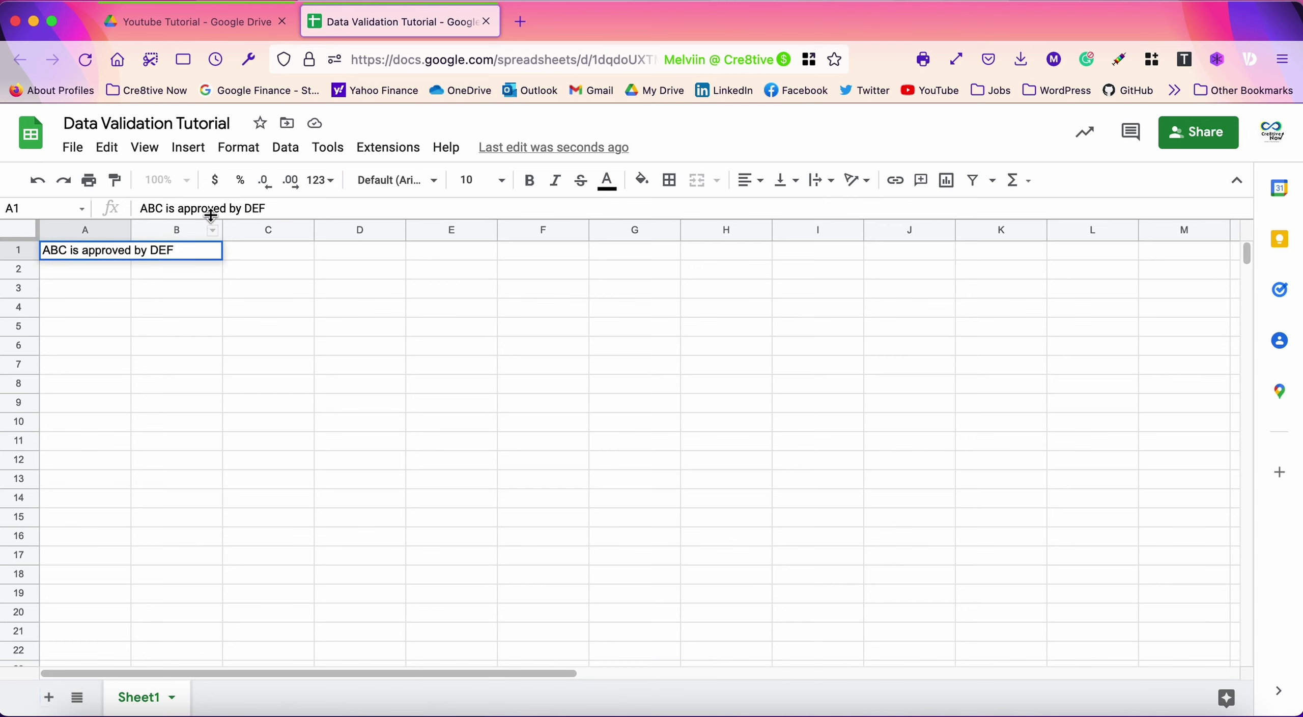
pyautogui.moveTo(179, 209); pyautogui.dragTo(454, 222)
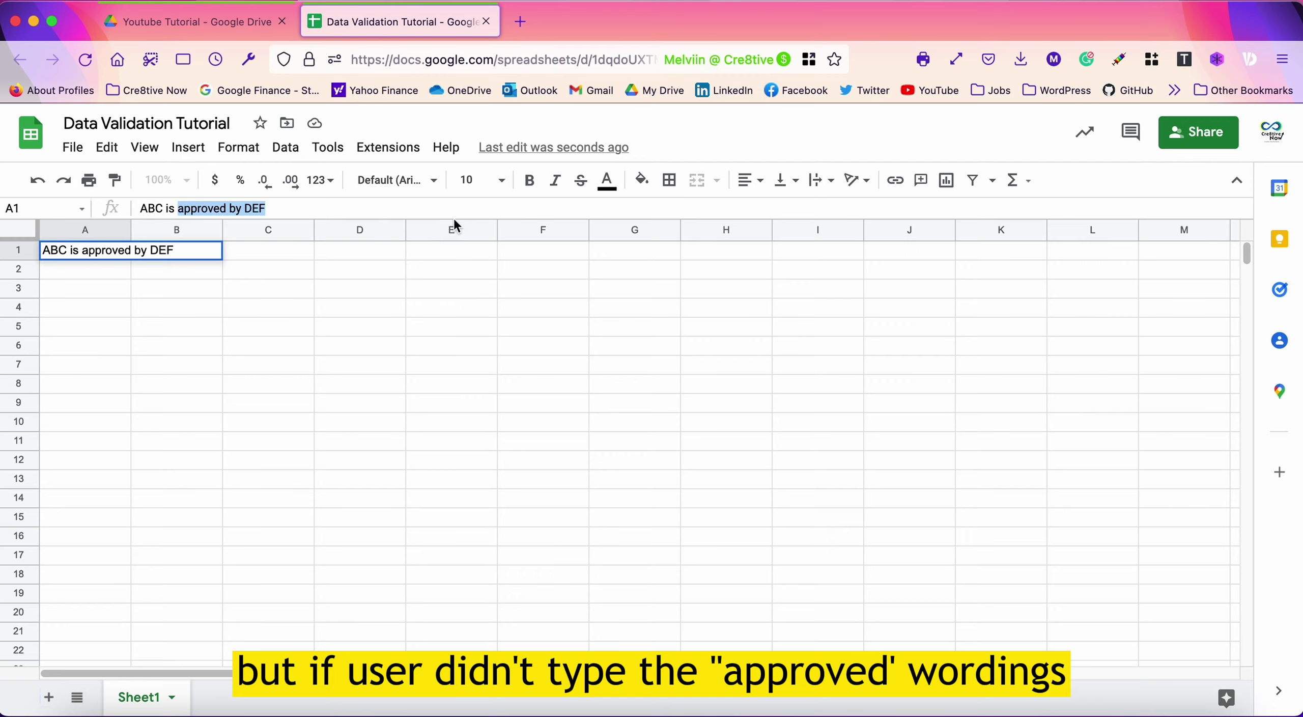
pyautogui.press('BackSpace')
pyautogui.press('Return')
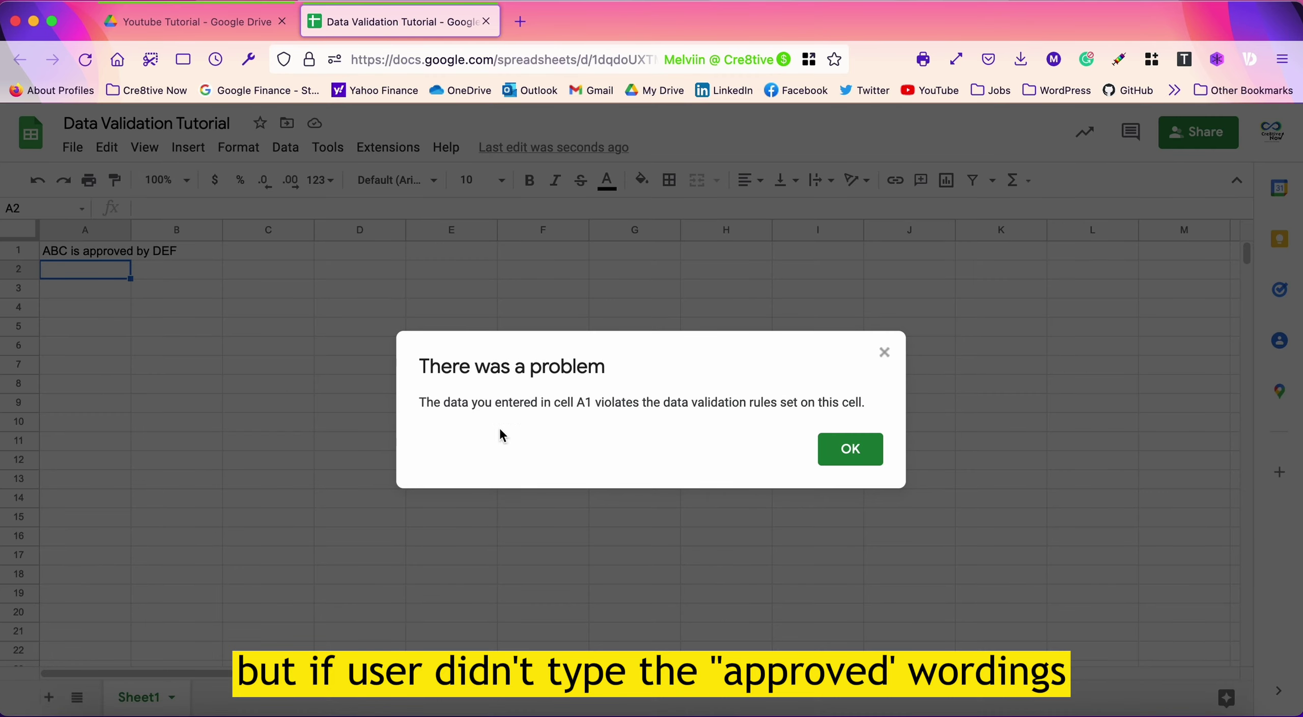
pyautogui.click(841, 451)
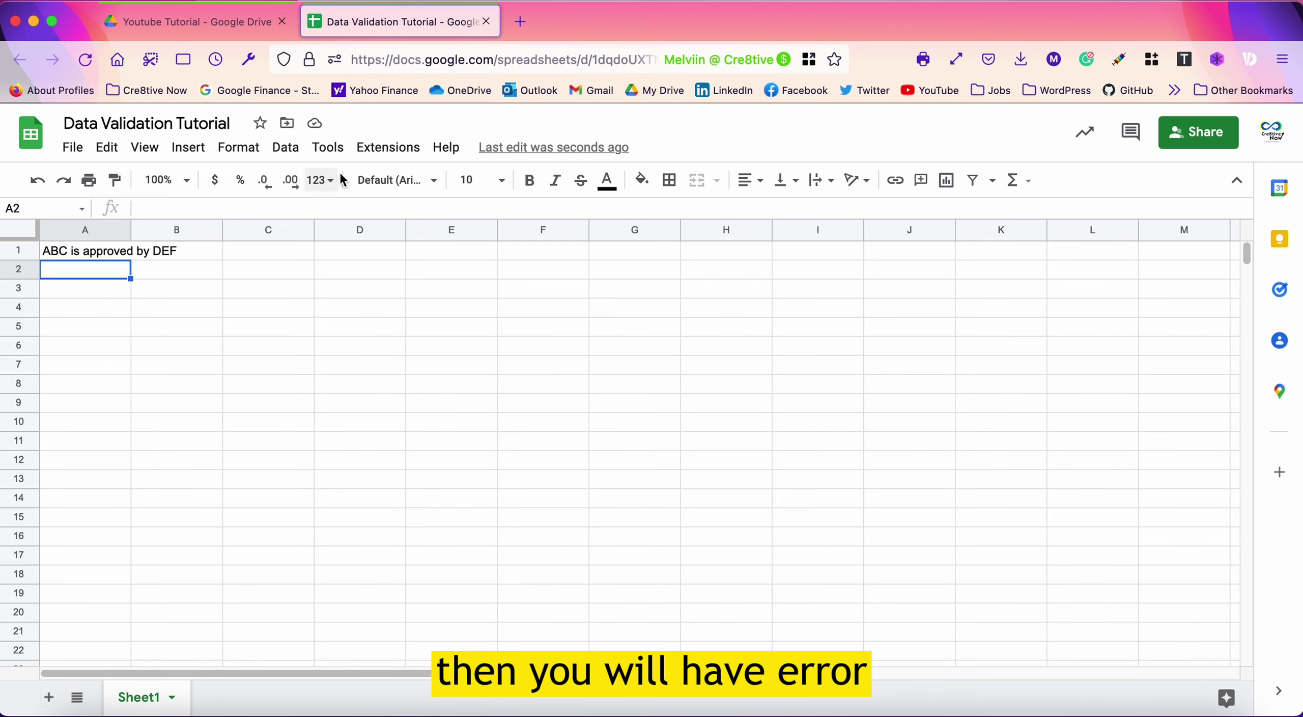
# Step: Change the invalid-data behaviour of cell A1's text rule to Show warning and save it
pyautogui.click(327, 147)
pyautogui.click(108, 250)
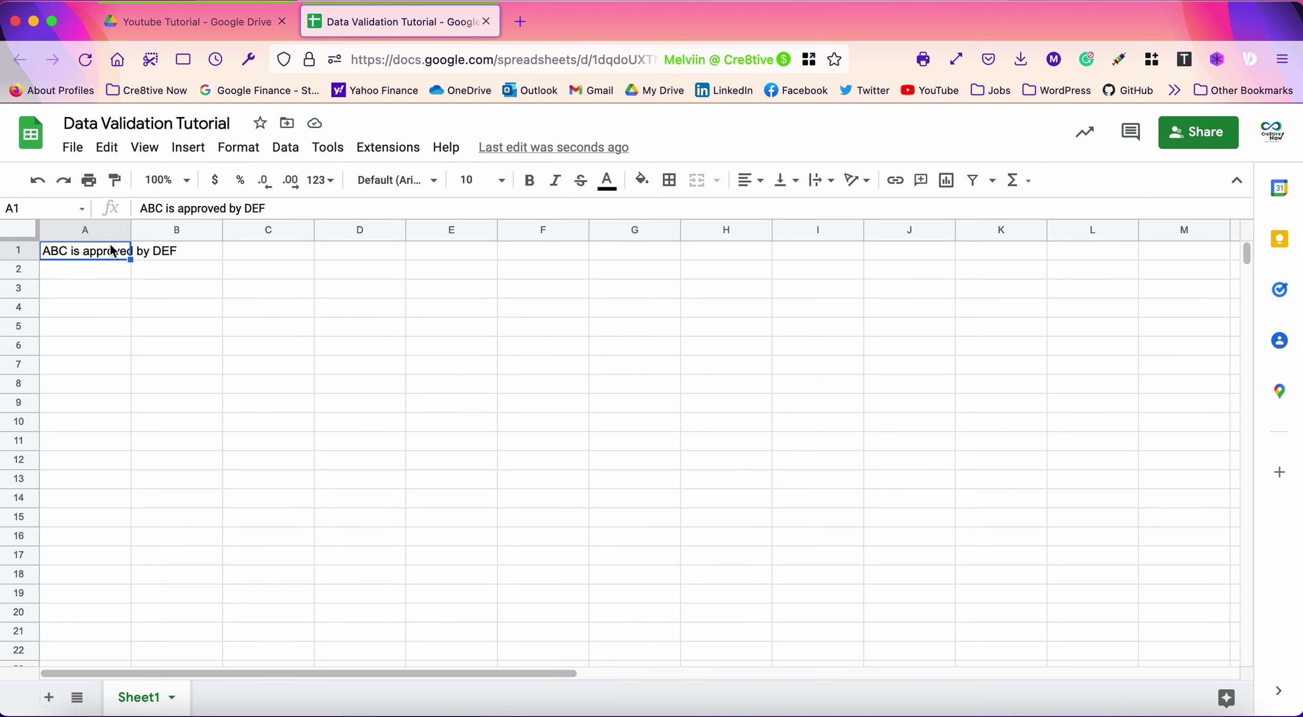
pyautogui.click(275, 159)
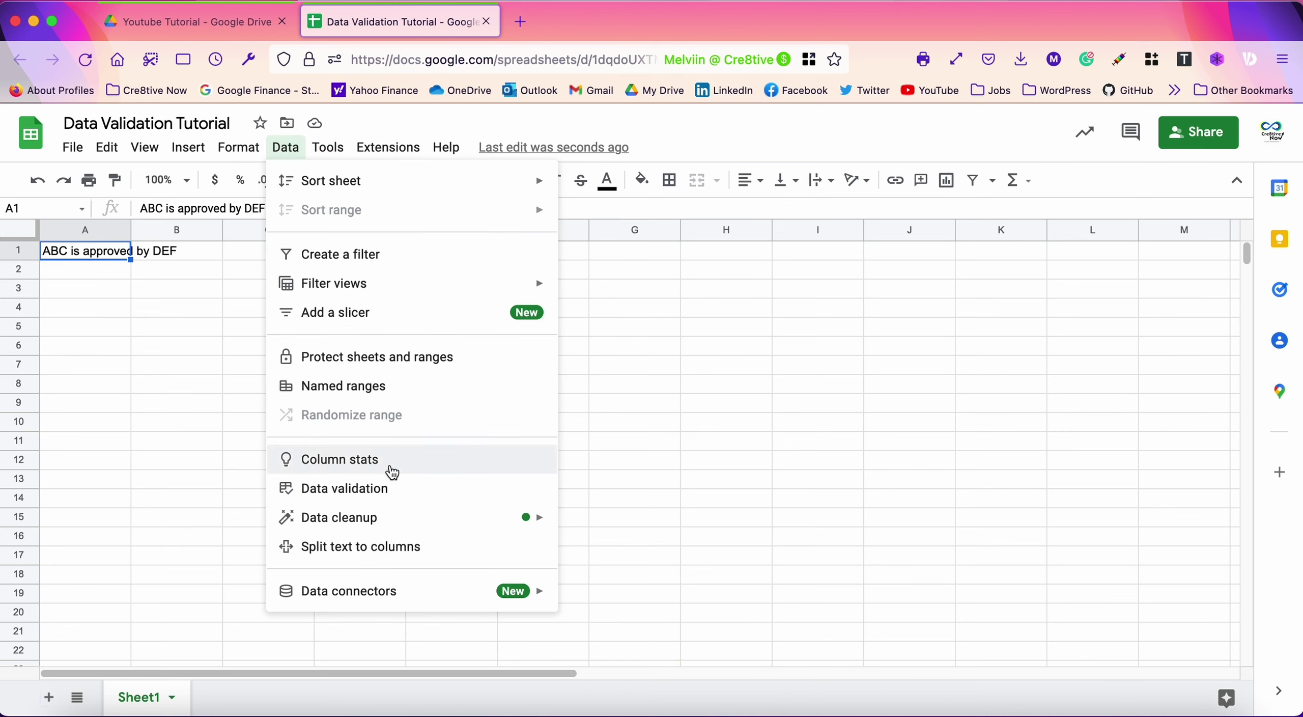
pyautogui.click(402, 491)
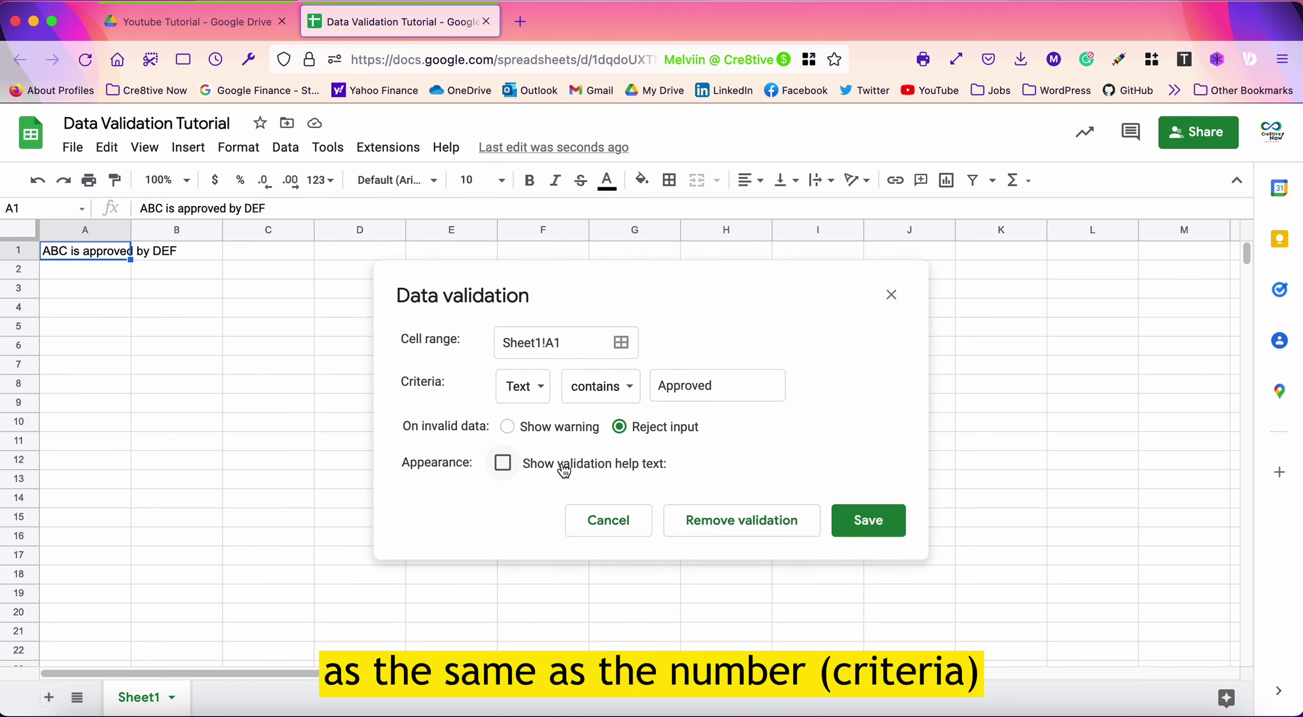
pyautogui.click(509, 428)
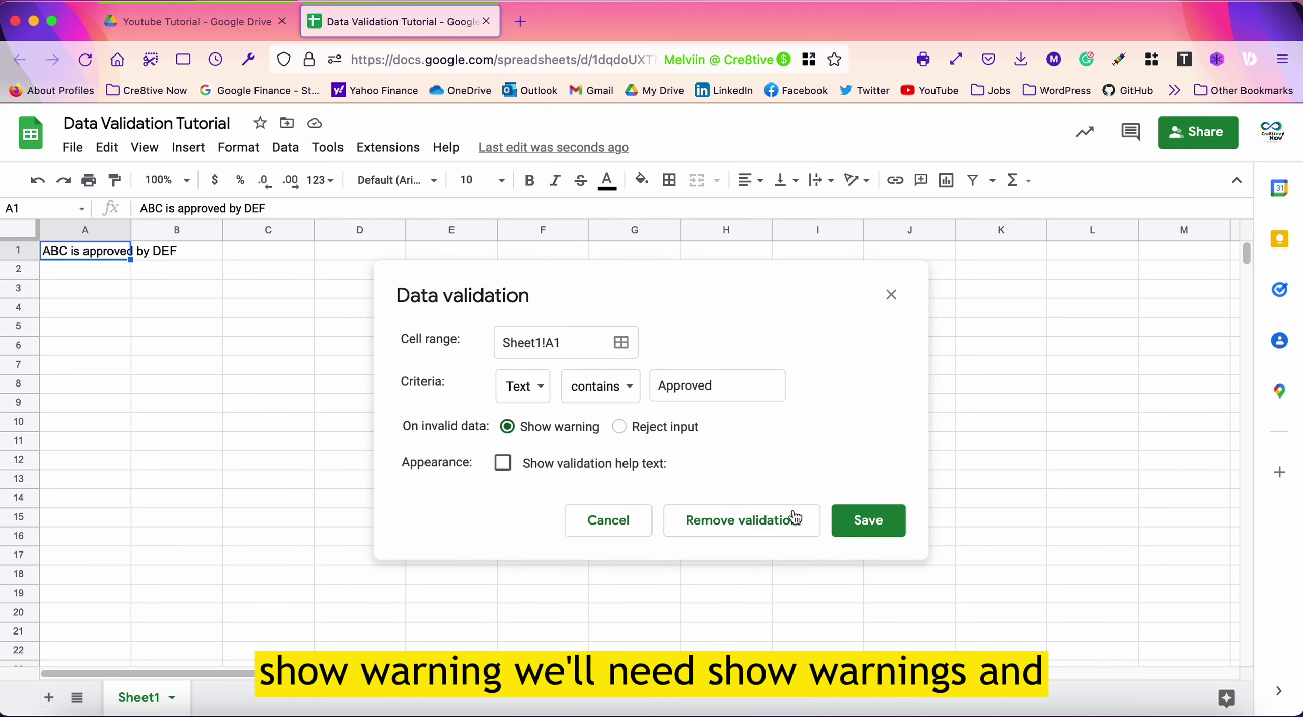
pyautogui.click(849, 523)
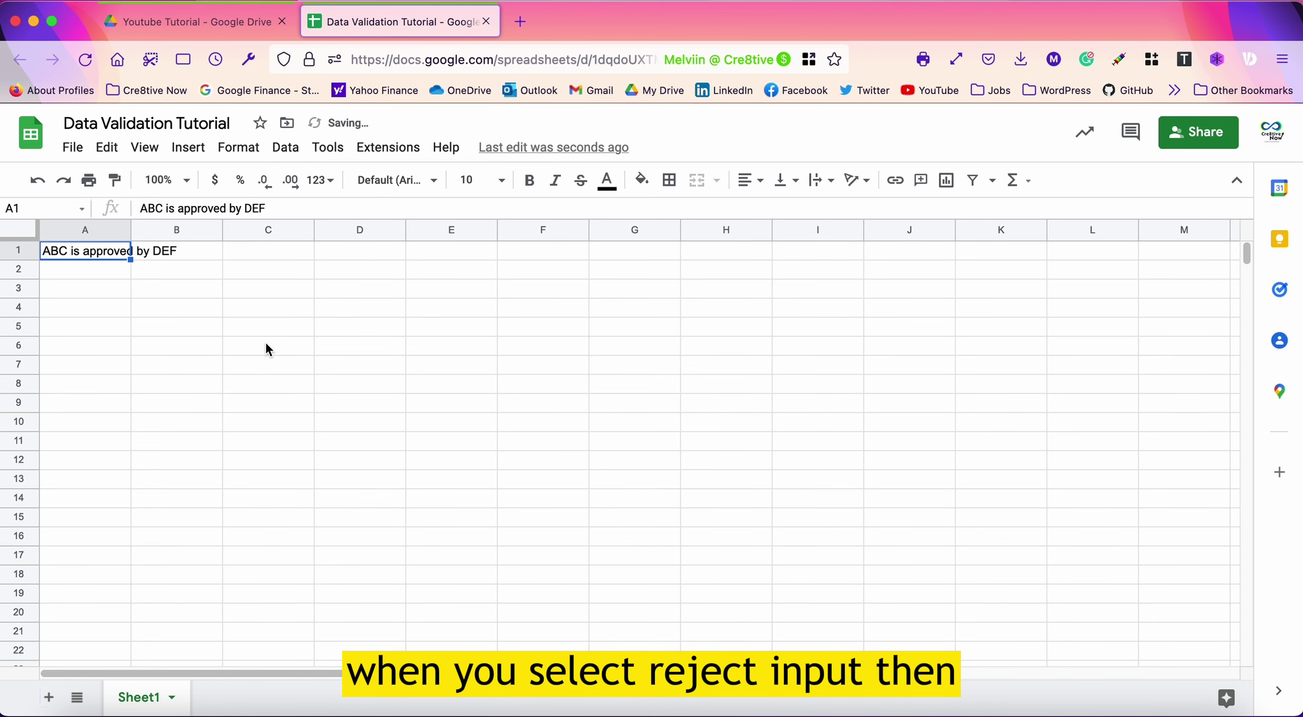
# Step: Remove the word "approved" from the text in cell A1 and check the cell's validation warning
pyautogui.doubleClick(100, 250)
pyautogui.doubleClick(99, 250)
pyautogui.press('BackSpace')
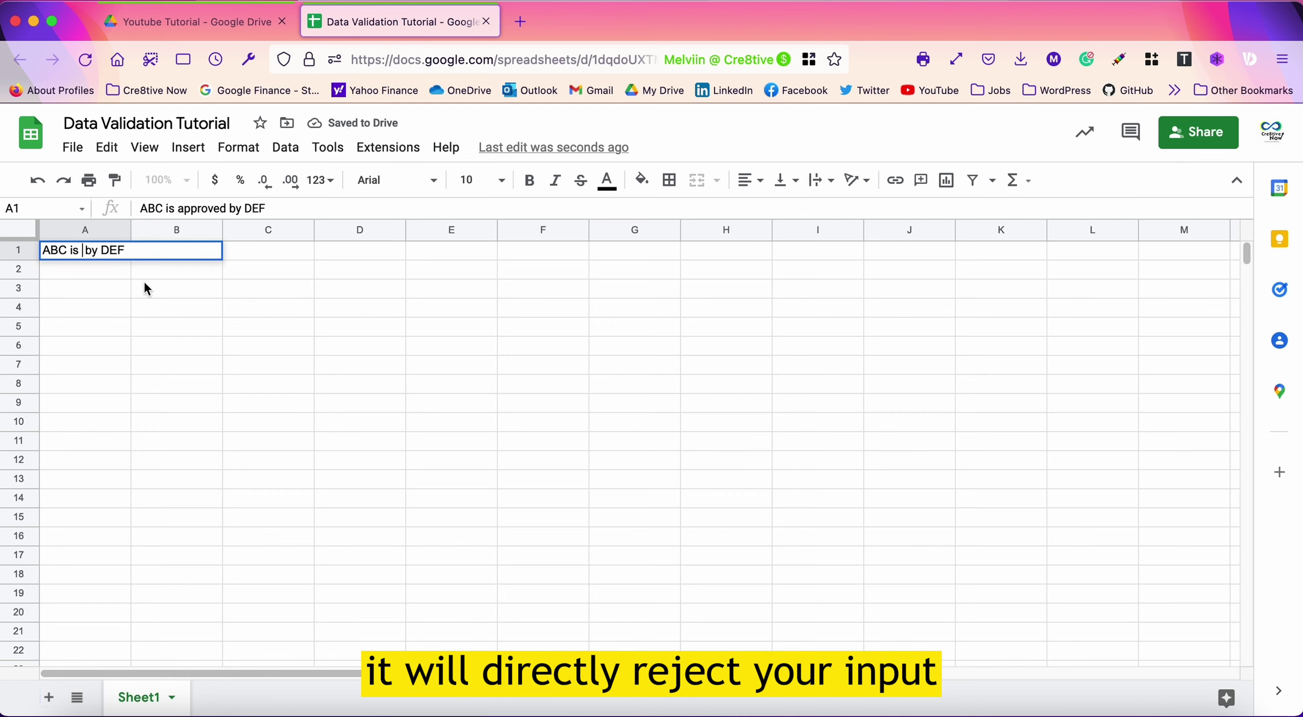
pyautogui.press('BackSpace')
pyautogui.click(168, 293)
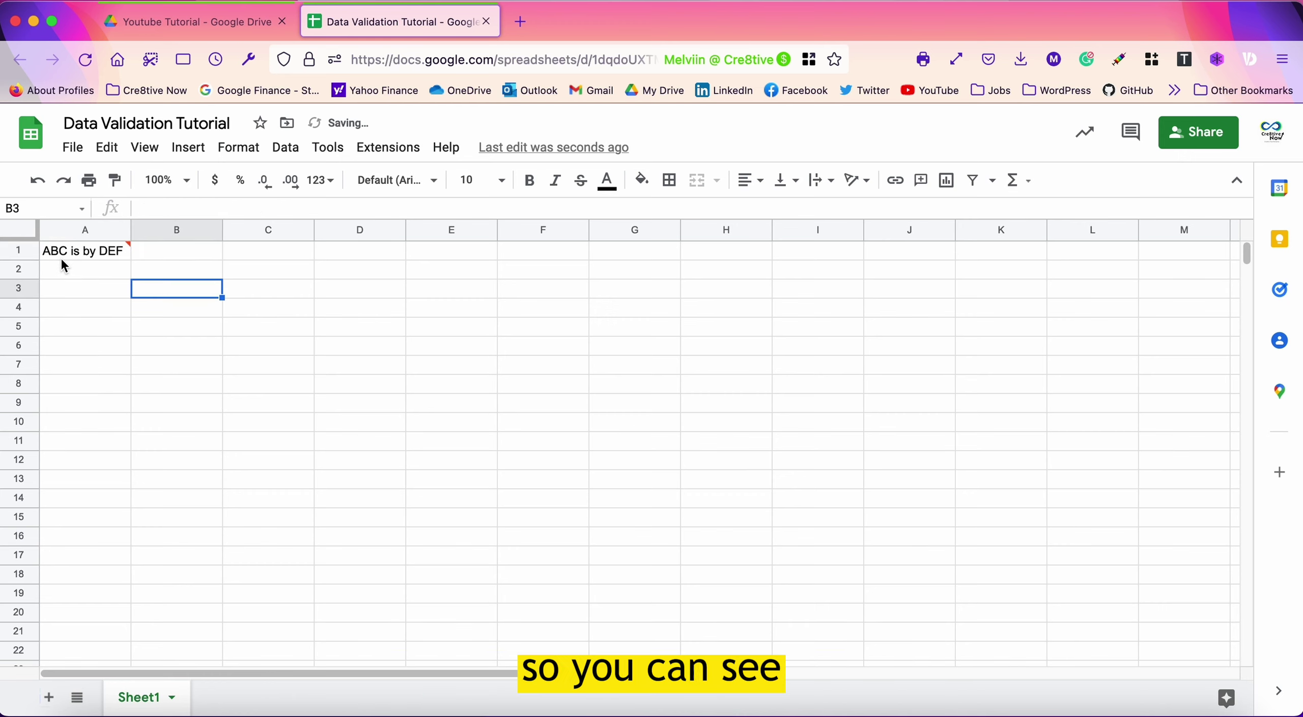
pyautogui.moveTo(63, 263)
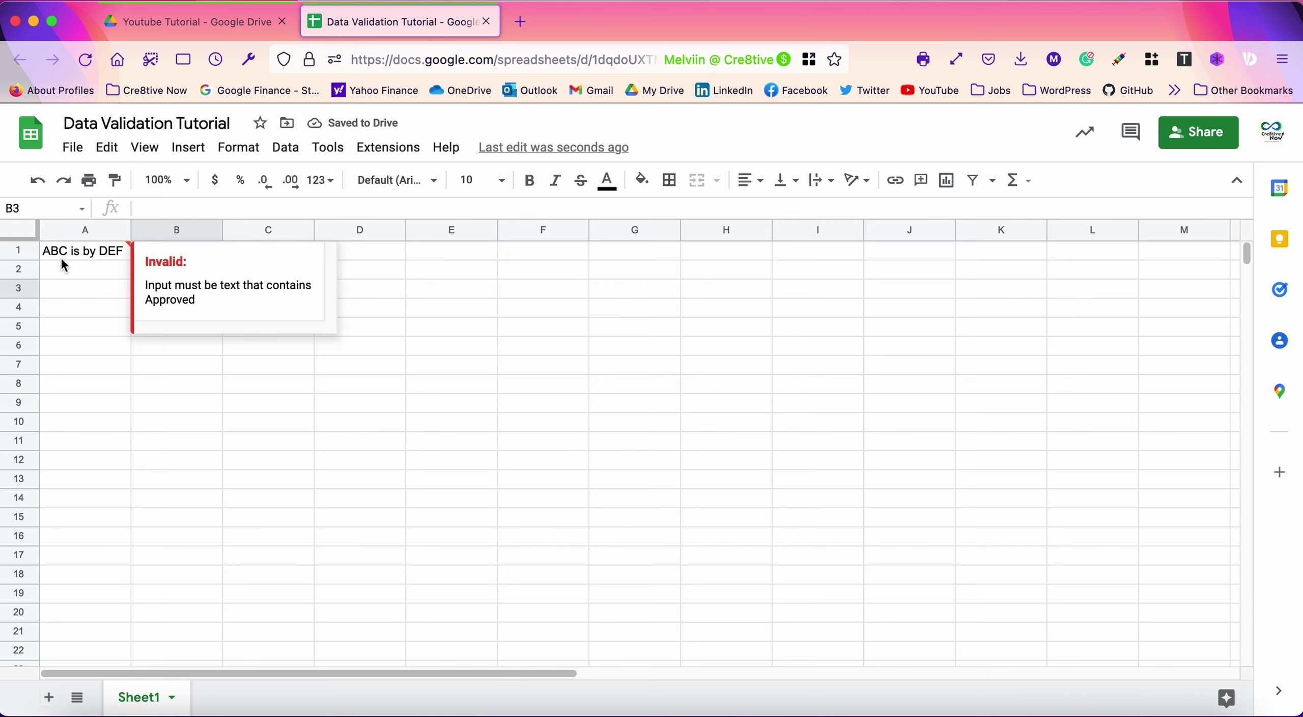
# Step: Open the data validation settings for cell A1
pyautogui.click(60, 256)
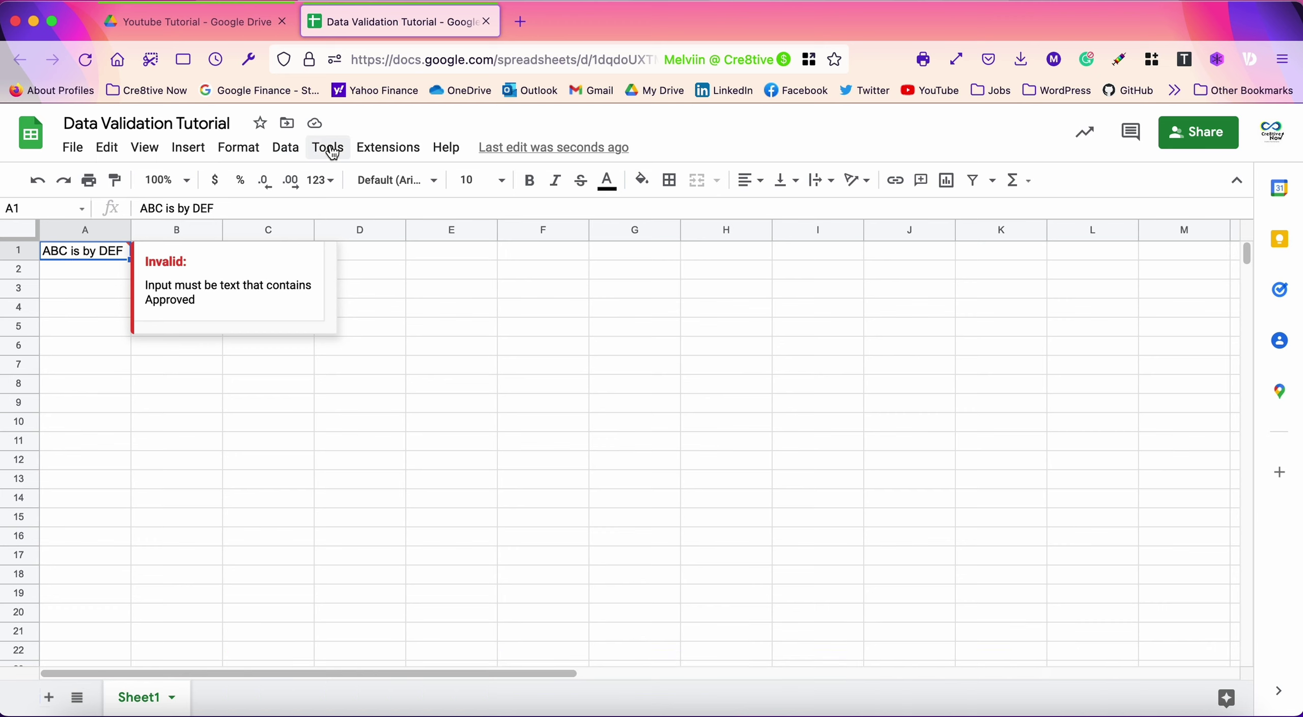
pyautogui.click(285, 148)
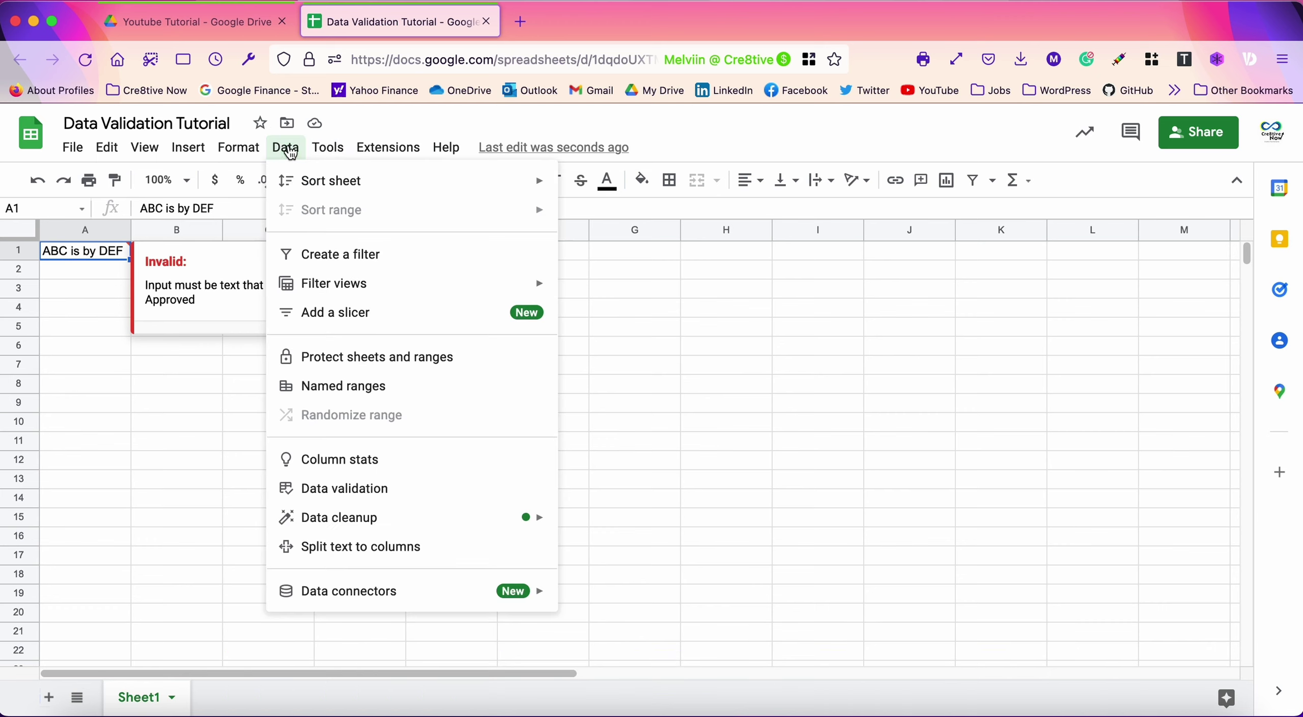
pyautogui.click(411, 487)
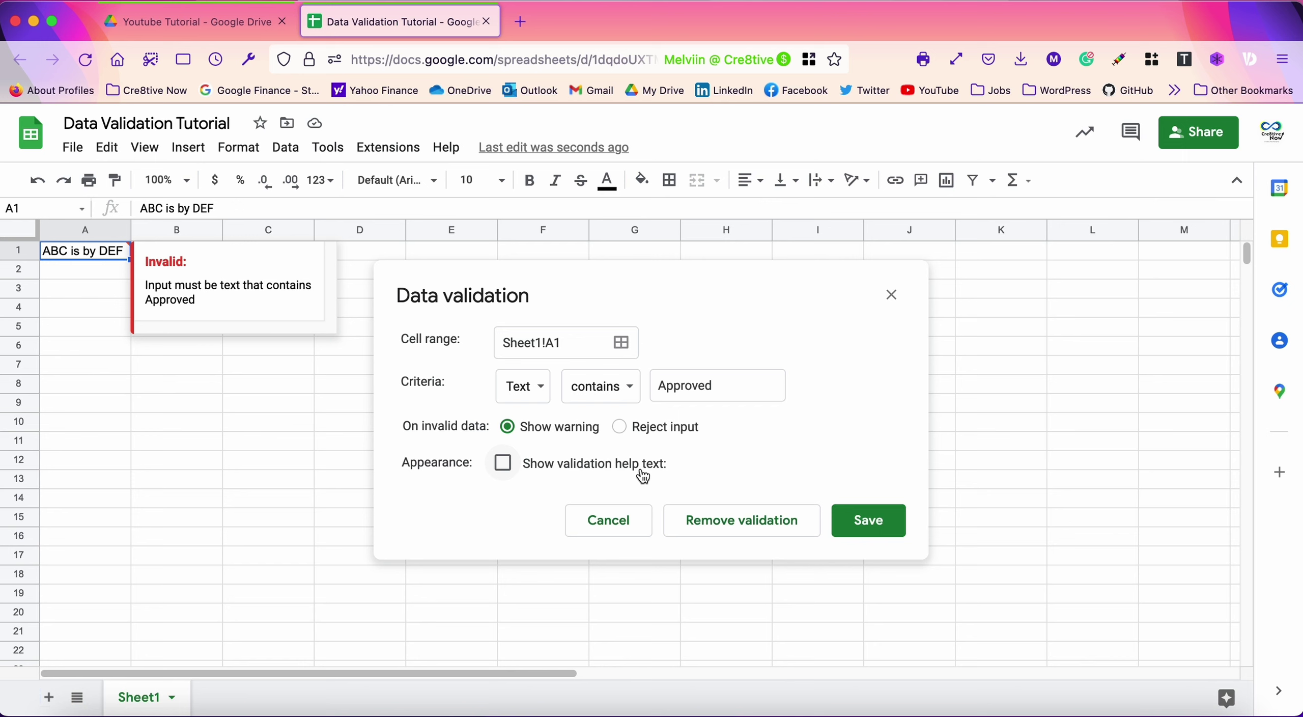
# Step: Try the text conditions does not contain, equals, is valid email and is valid url for cell A1's validation rule
pyautogui.click(599, 402)
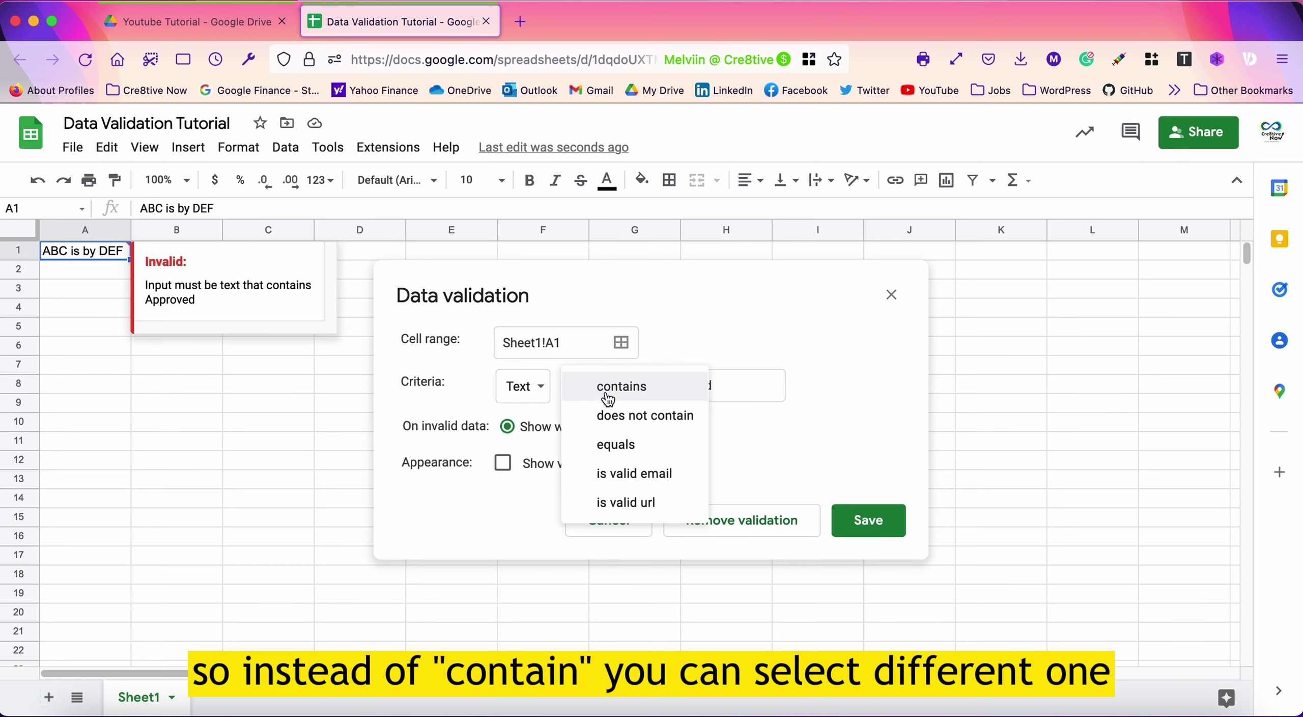
pyautogui.click(660, 417)
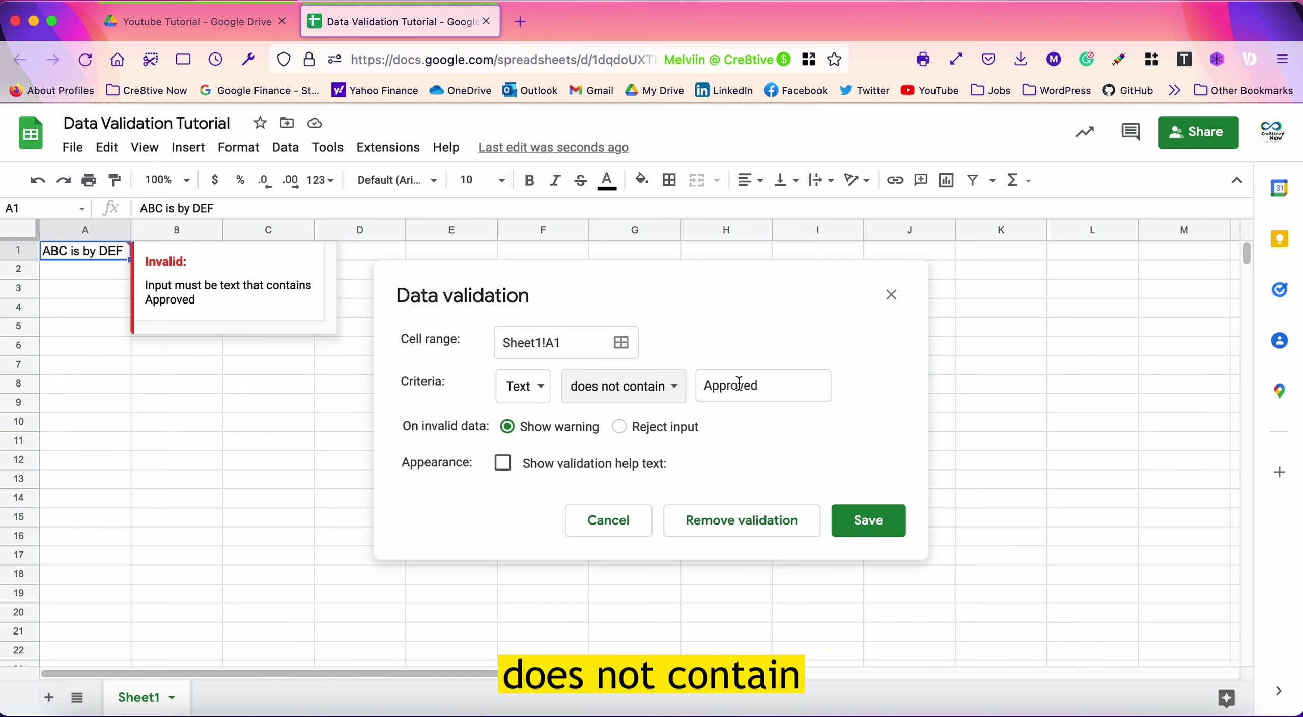
pyautogui.click(650, 388)
pyautogui.click(652, 417)
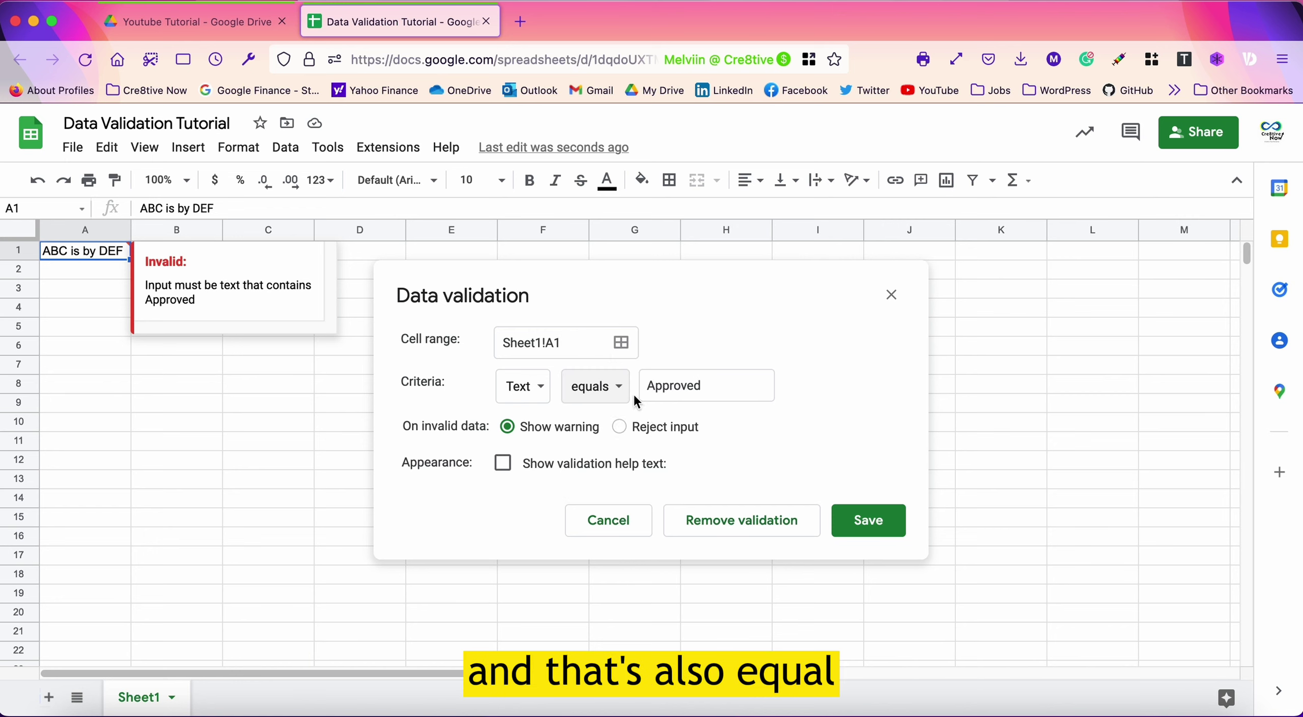
pyautogui.click(617, 391)
pyautogui.click(640, 422)
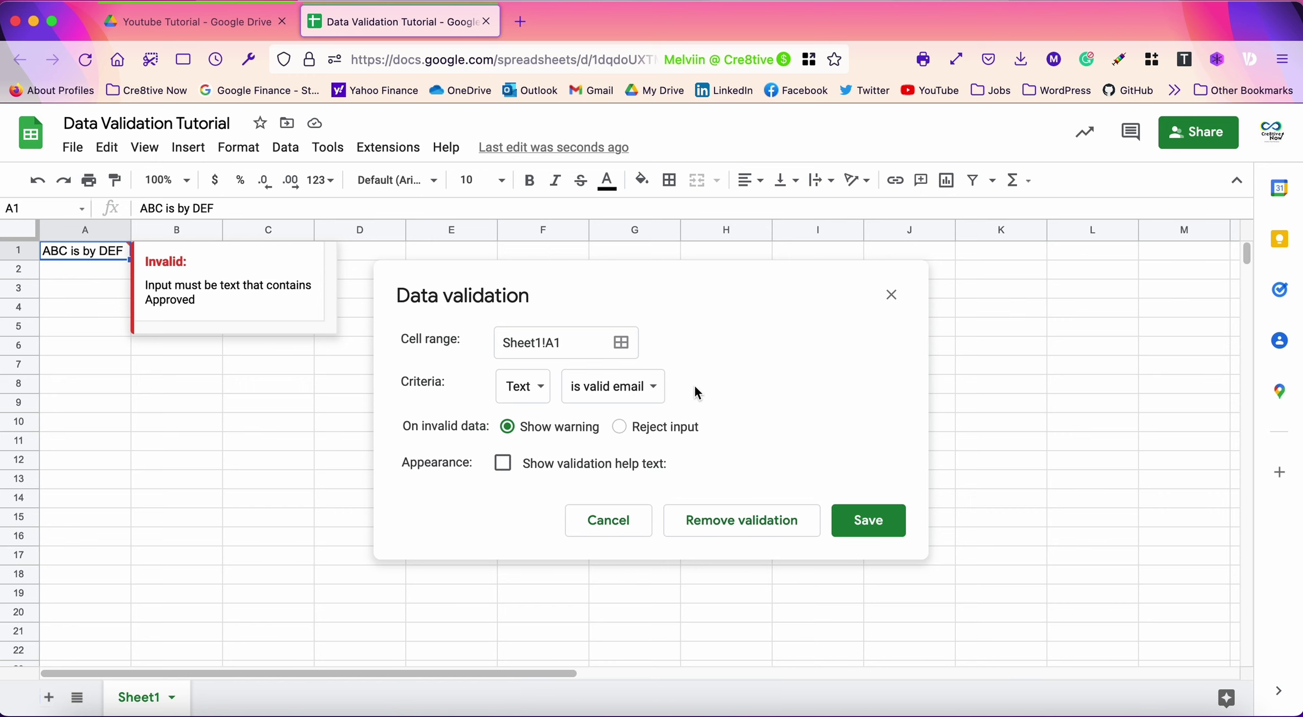
pyautogui.click(629, 400)
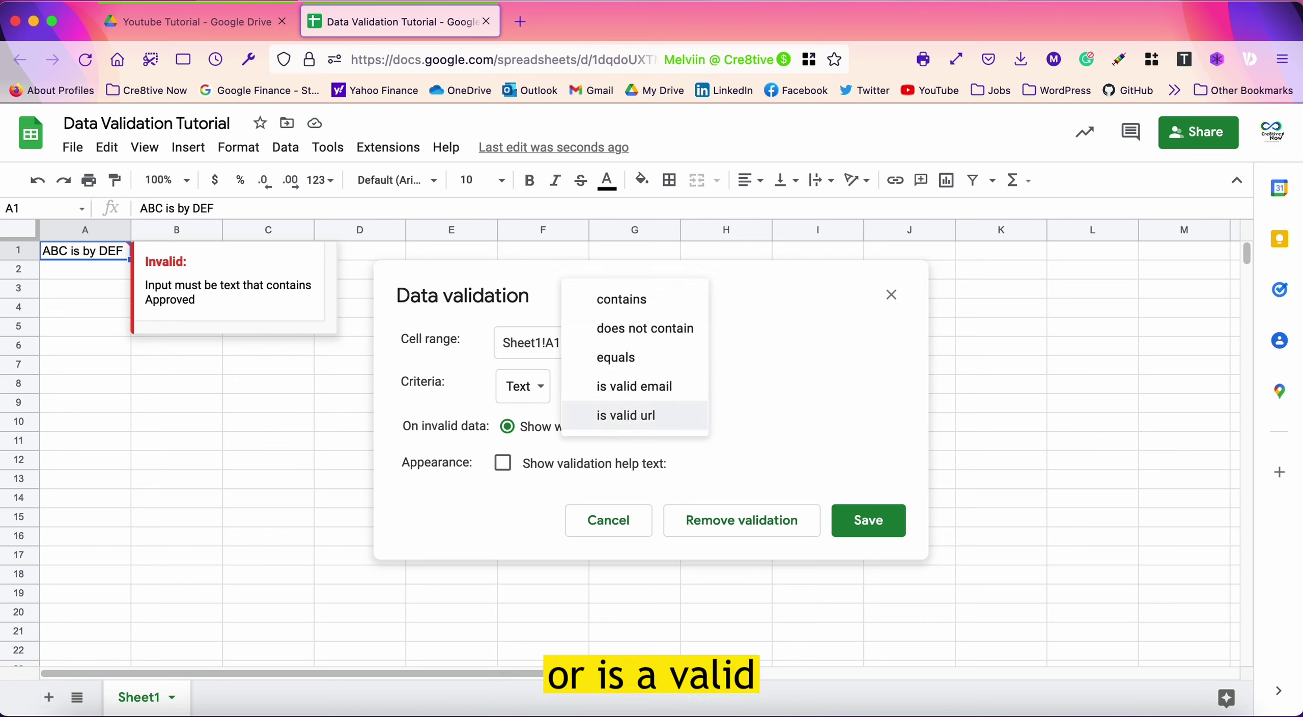
pyautogui.click(629, 415)
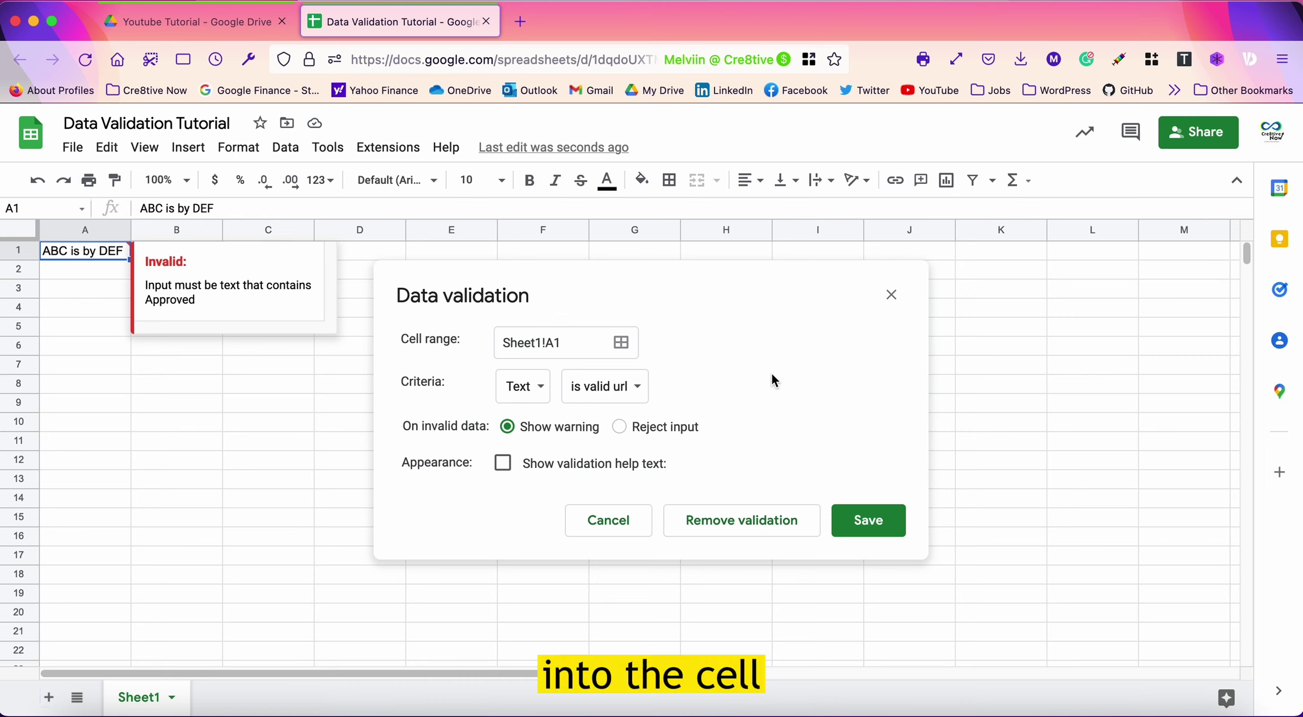
# Step: Switch the validation criteria to Date and try the is valid date and on or before conditions, reviewing the other date conditions
pyautogui.click(503, 399)
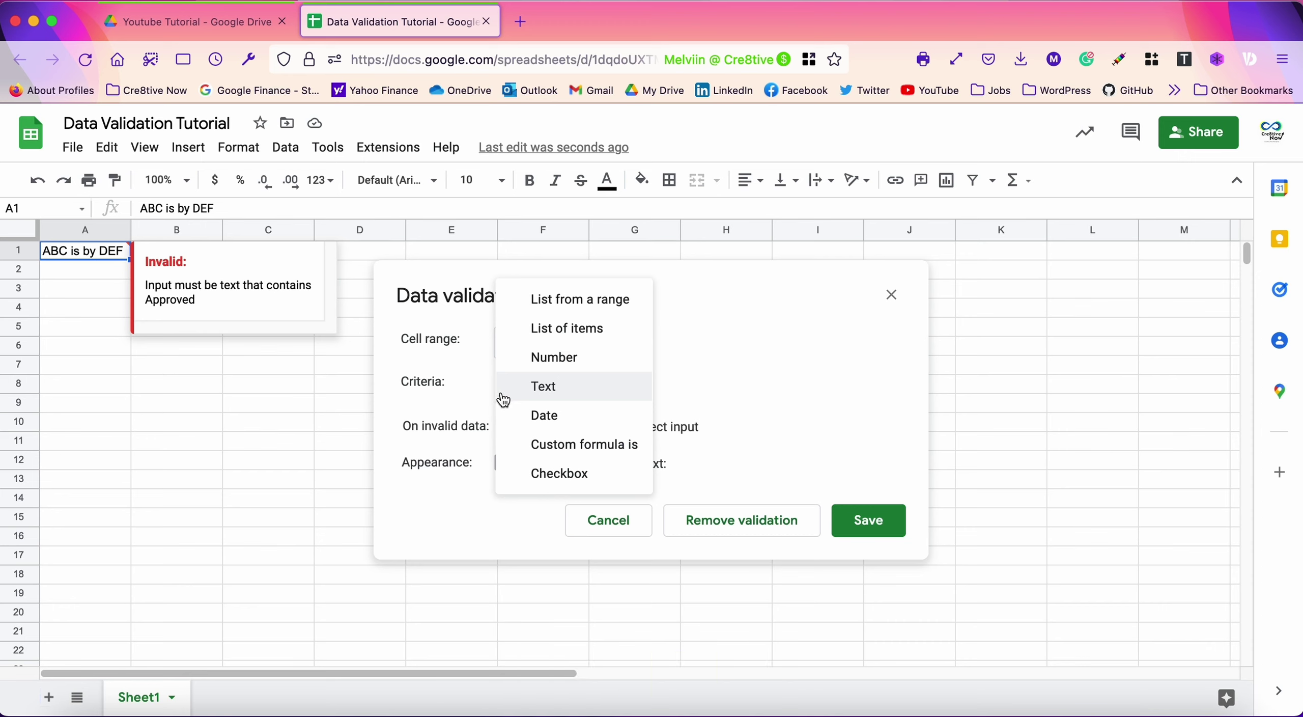
pyautogui.click(531, 420)
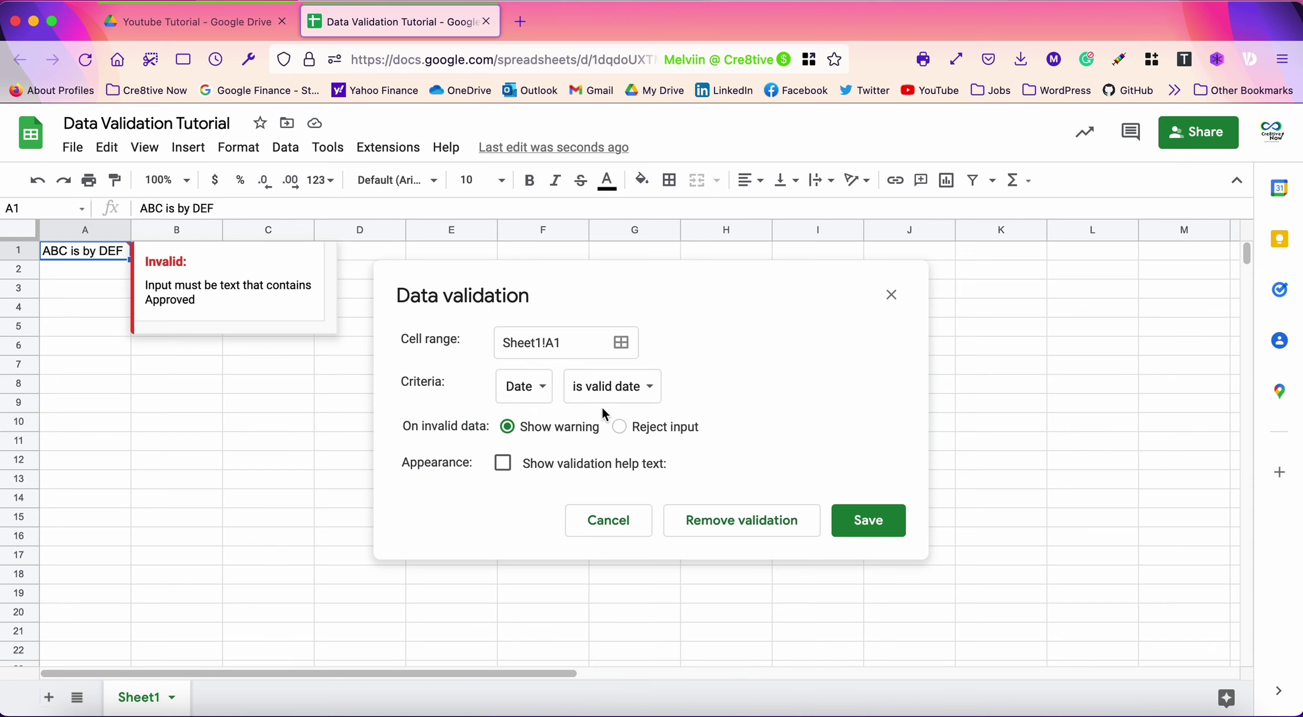
pyautogui.click(644, 398)
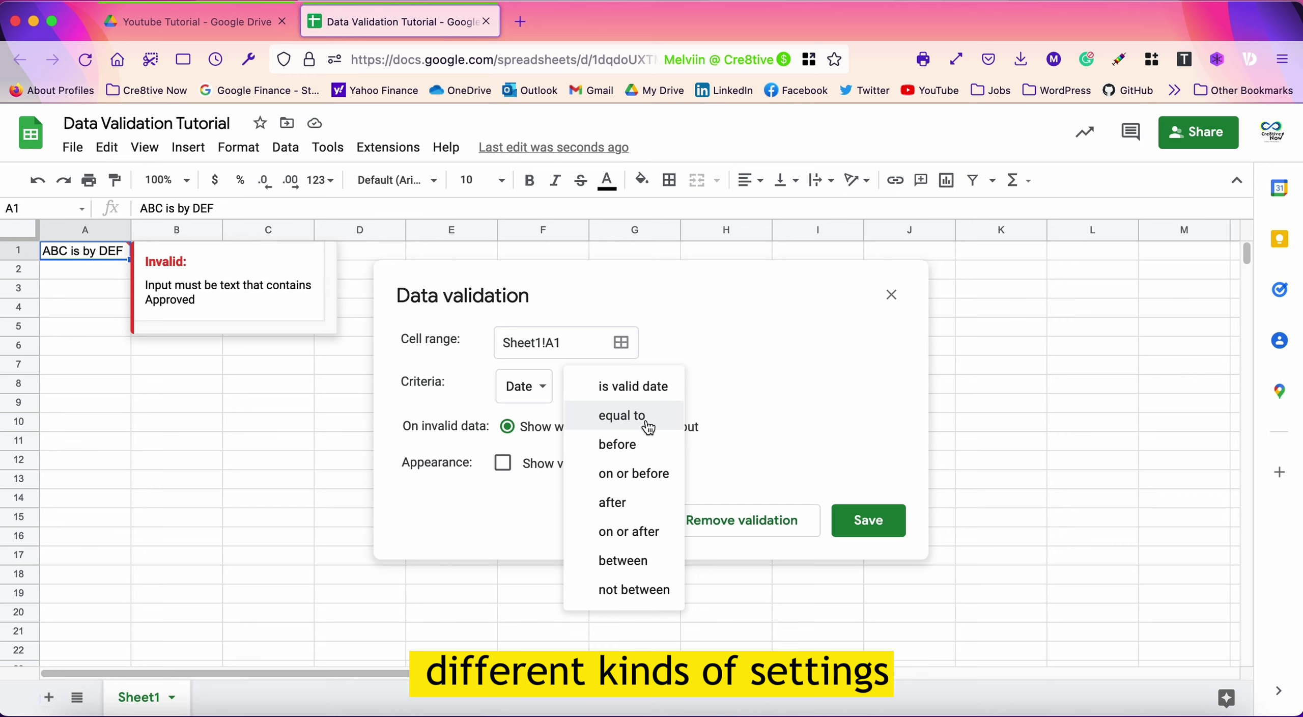
pyautogui.click(634, 387)
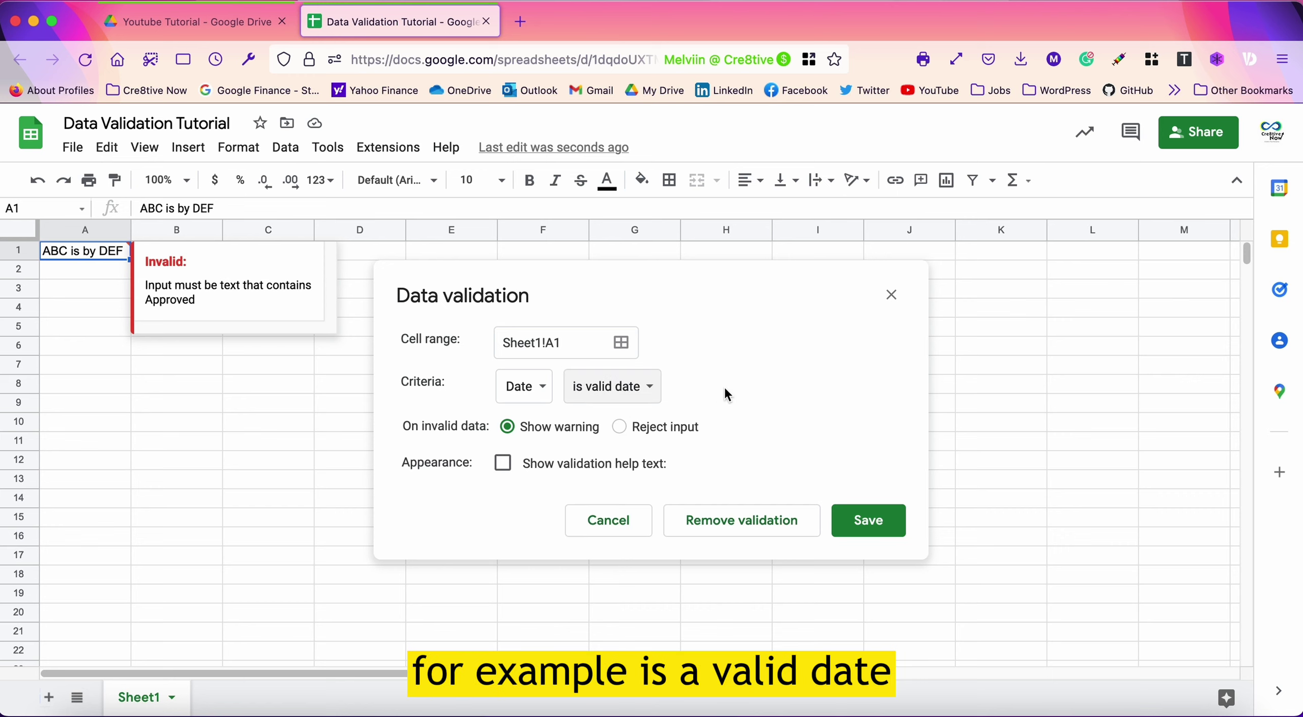
pyautogui.click(653, 392)
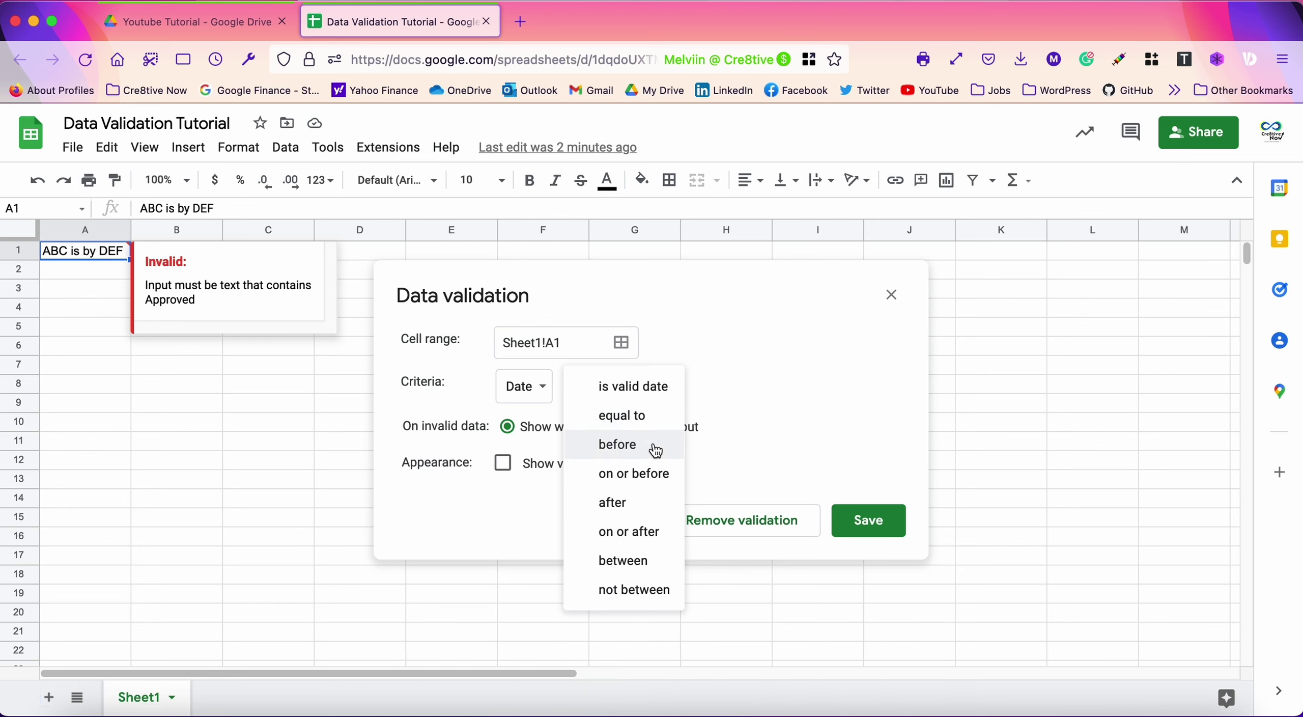
pyautogui.click(654, 474)
pyautogui.click(632, 385)
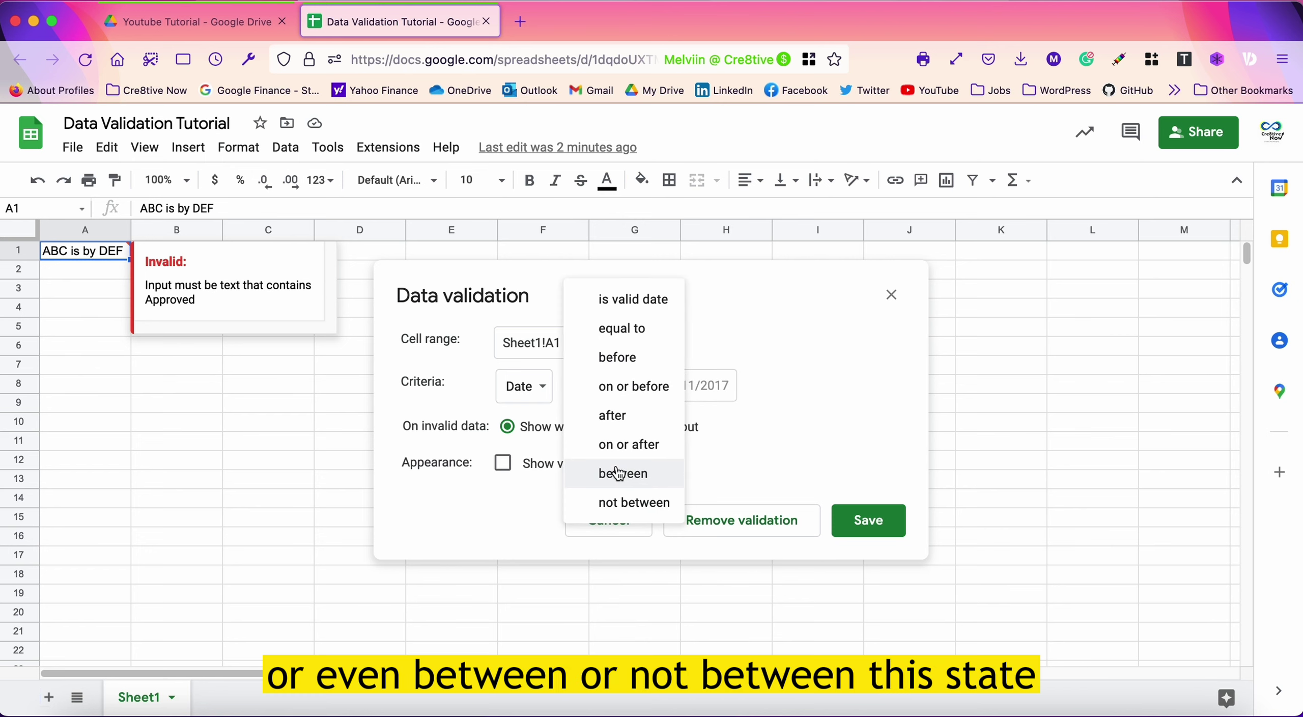
pyautogui.click(751, 480)
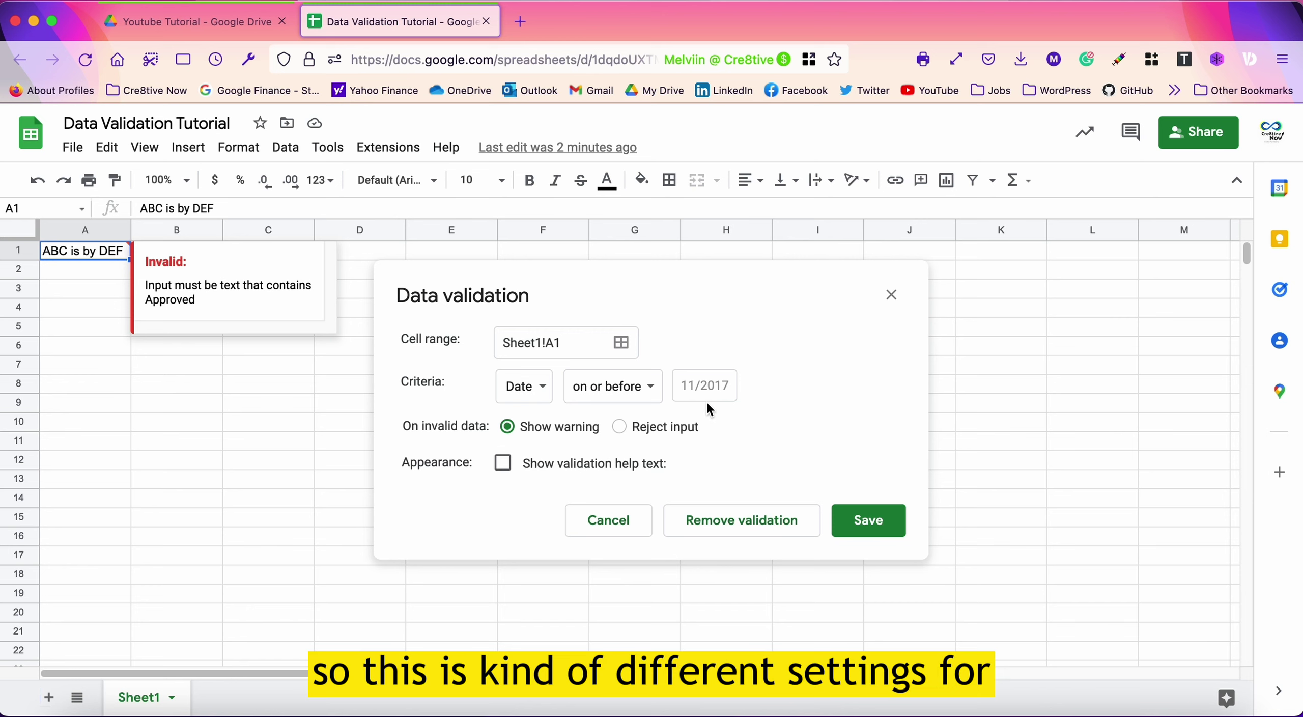
pyautogui.click(616, 402)
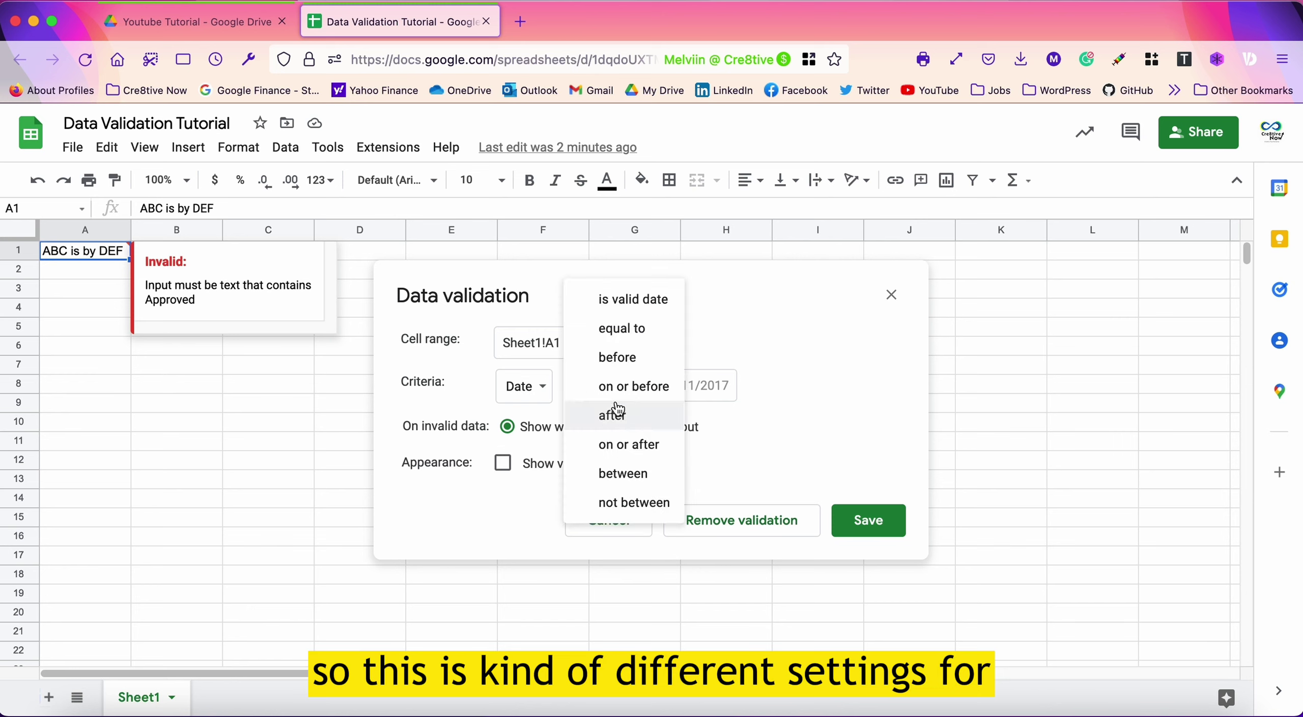
pyautogui.click(821, 365)
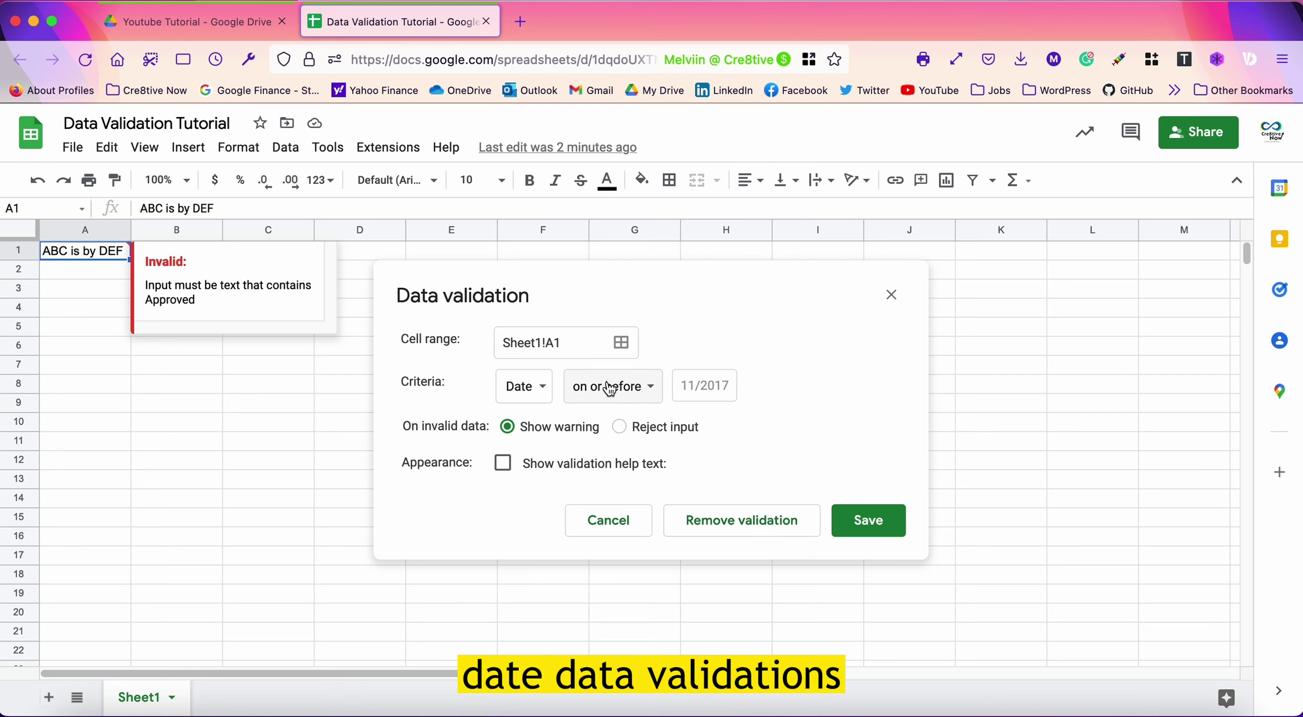
# Step: Change the validation criteria to List of items and enter Completed as the first item
pyautogui.click(552, 395)
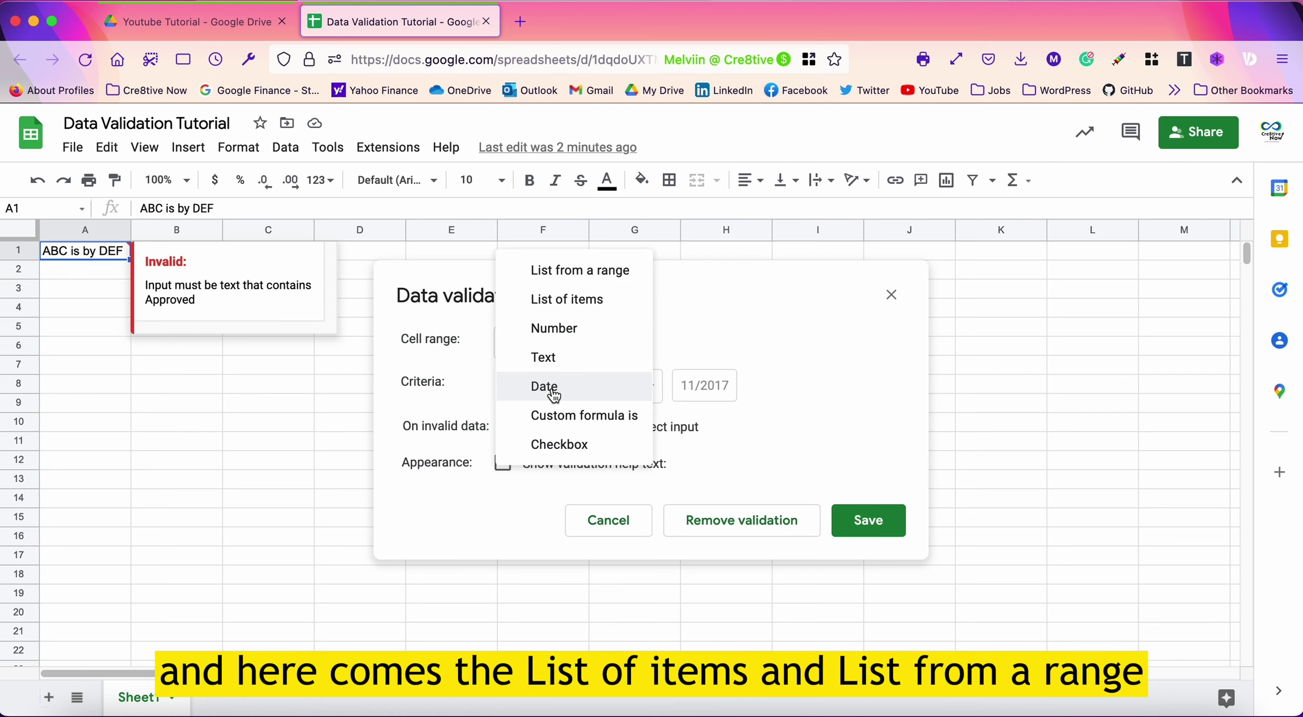
pyautogui.click(591, 301)
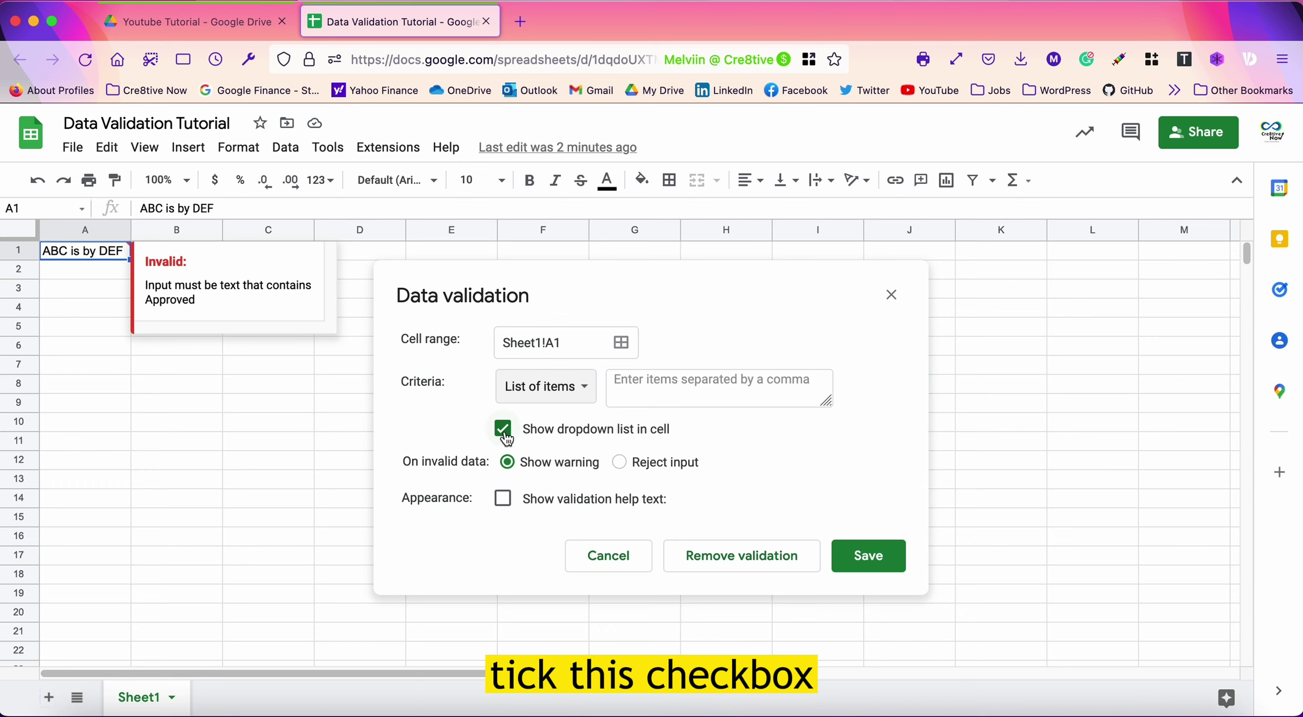
pyautogui.click(686, 380)
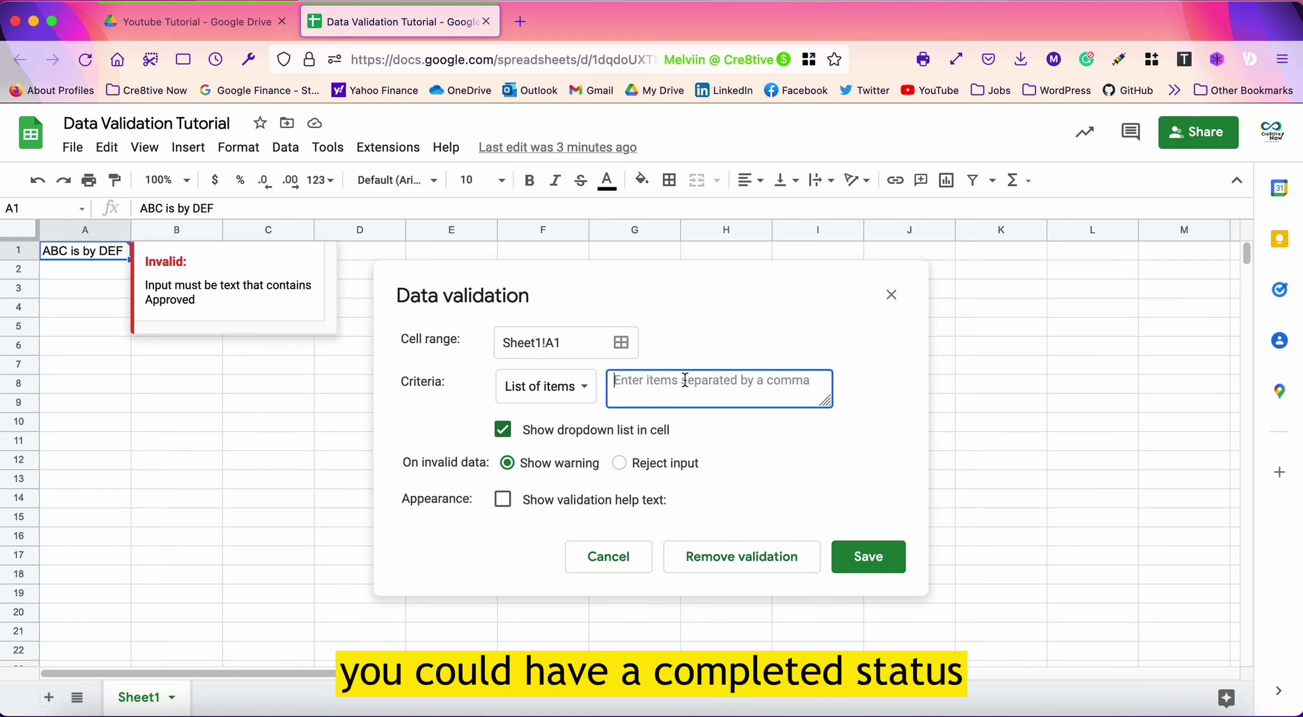
pyautogui.write('Complated,')
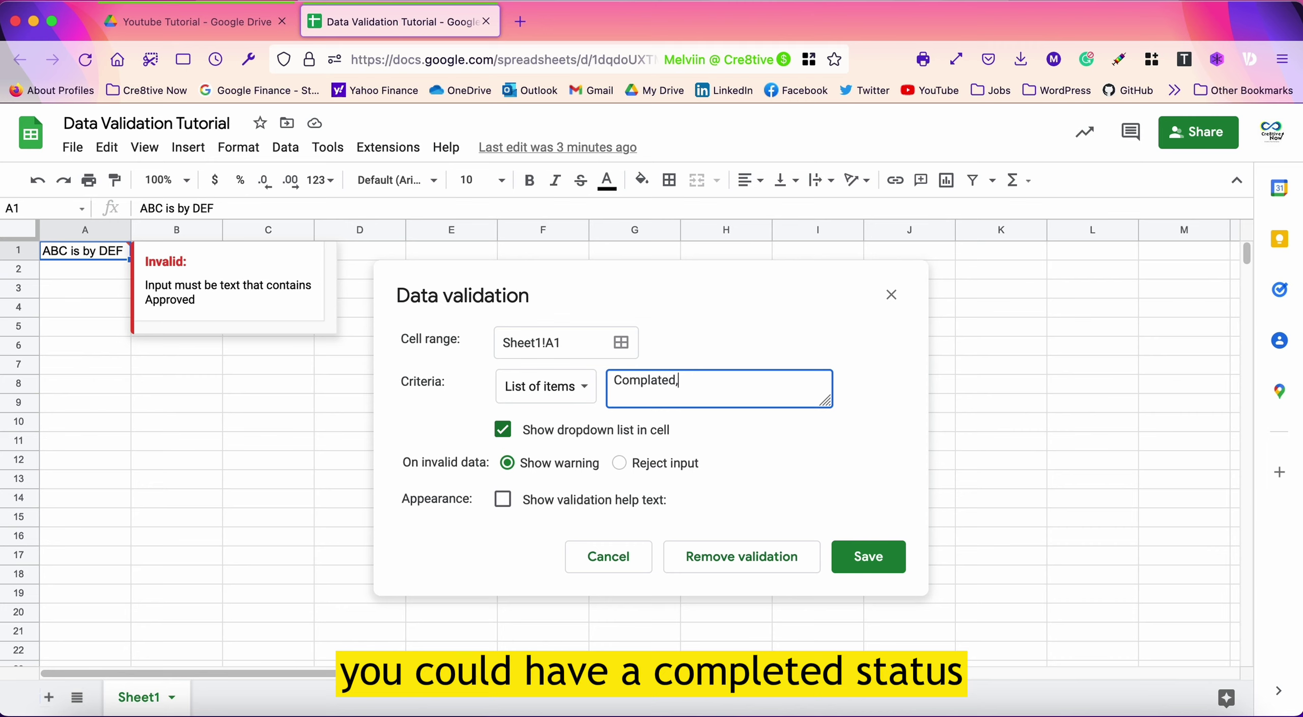
pyautogui.press('BackSpace')
pyautogui.press('BackSpace')
pyautogui.press('BackSpace')
pyautogui.press('BackSpace')
pyautogui.press('BackSpace')
pyautogui.write('eted')
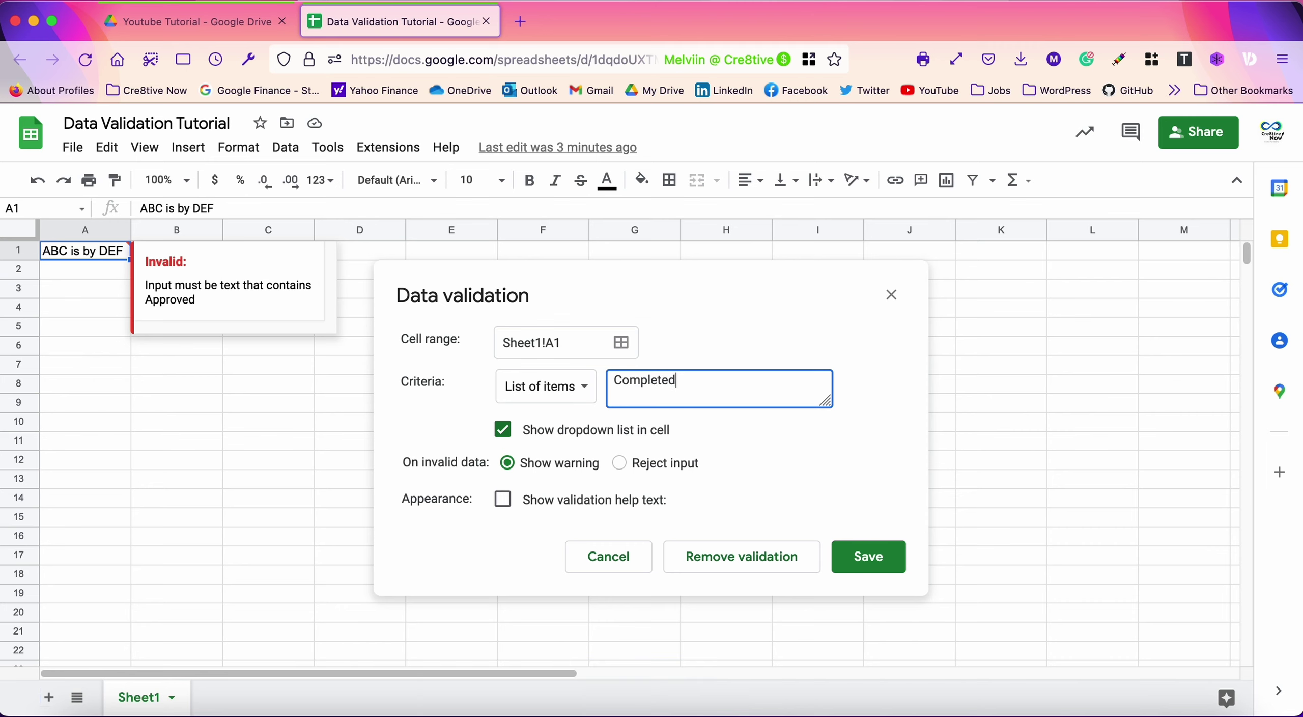
# Step: Add On going and Urgent to the comma-separated list of items and save the validation rule
pyautogui.write(', O')
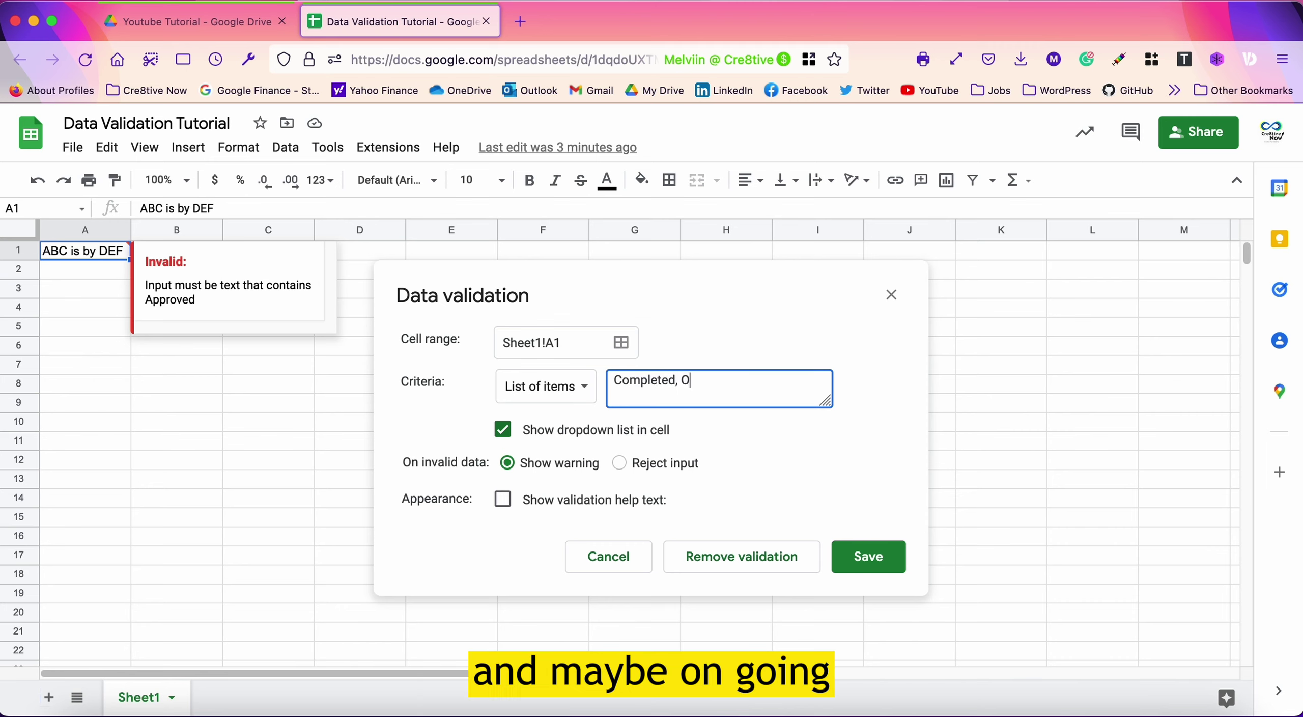
pyautogui.write('n going, Urgent')
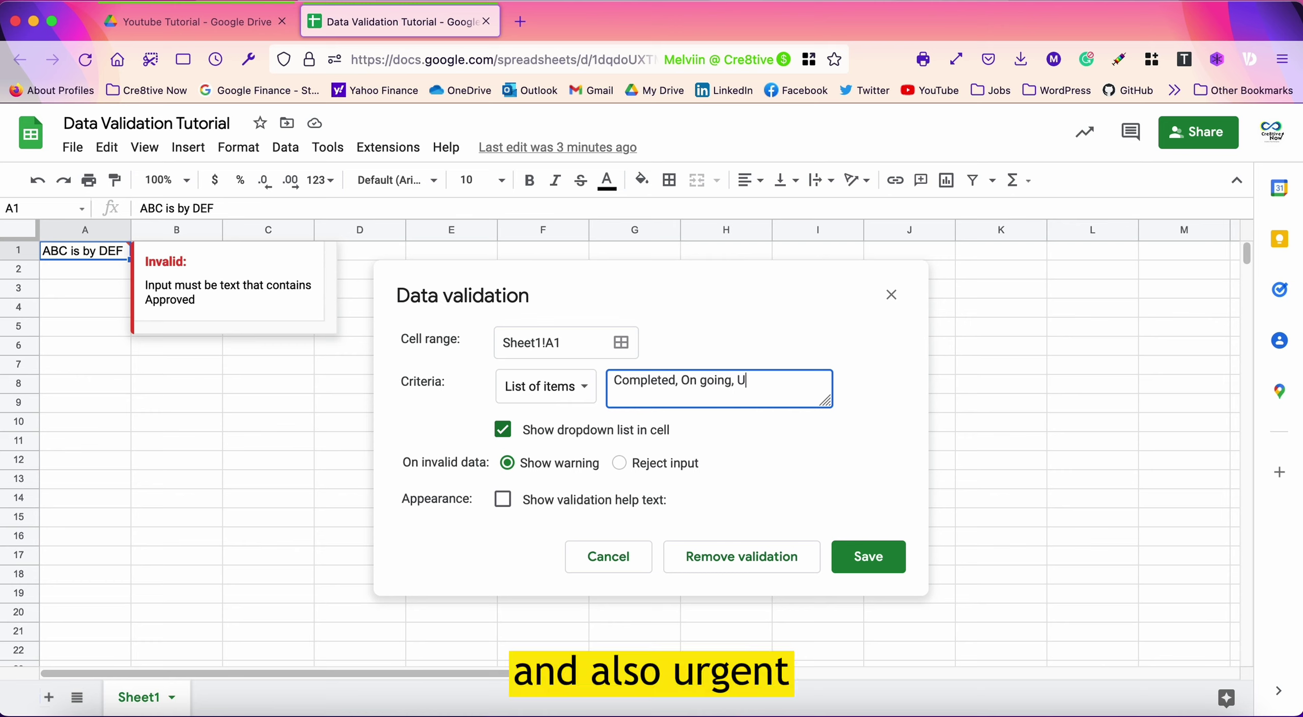
pyautogui.click(859, 395)
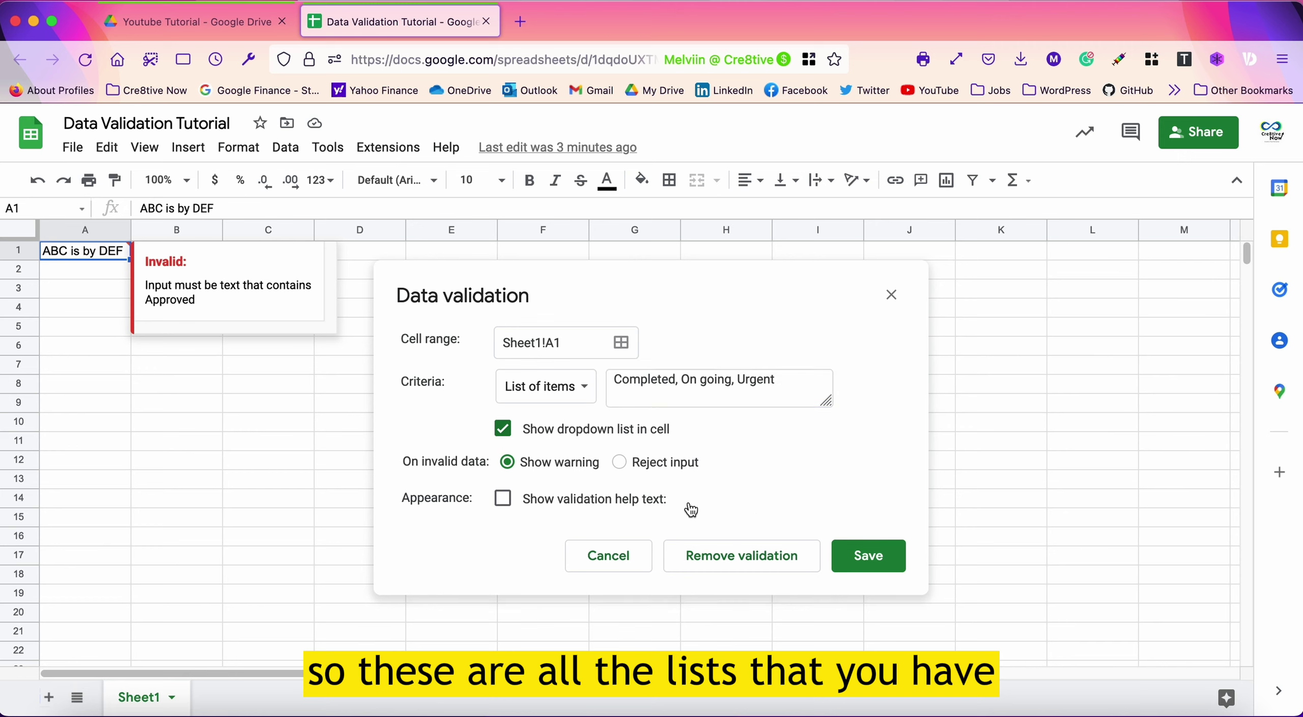
pyautogui.click(854, 566)
pyautogui.click(190, 440)
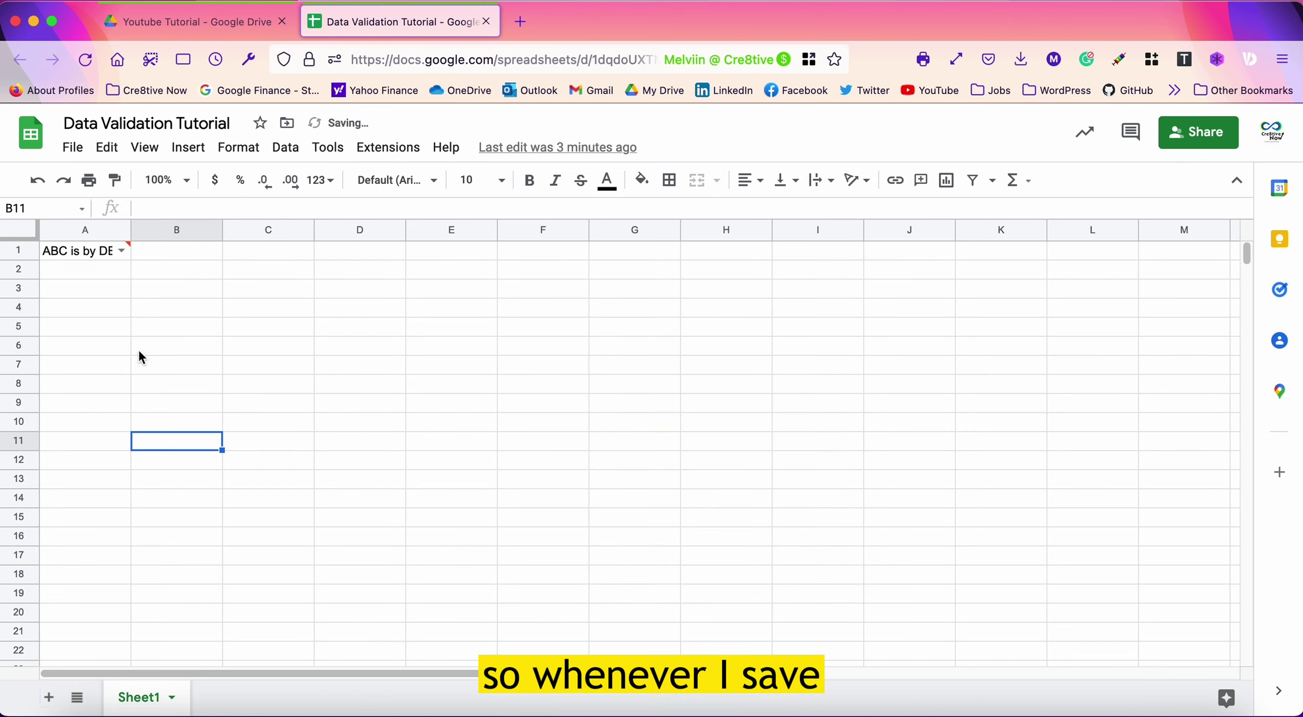
# Step: Clear the existing text from cell A1
pyautogui.click(72, 249)
pyautogui.press('BackSpace')
pyautogui.click(351, 383)
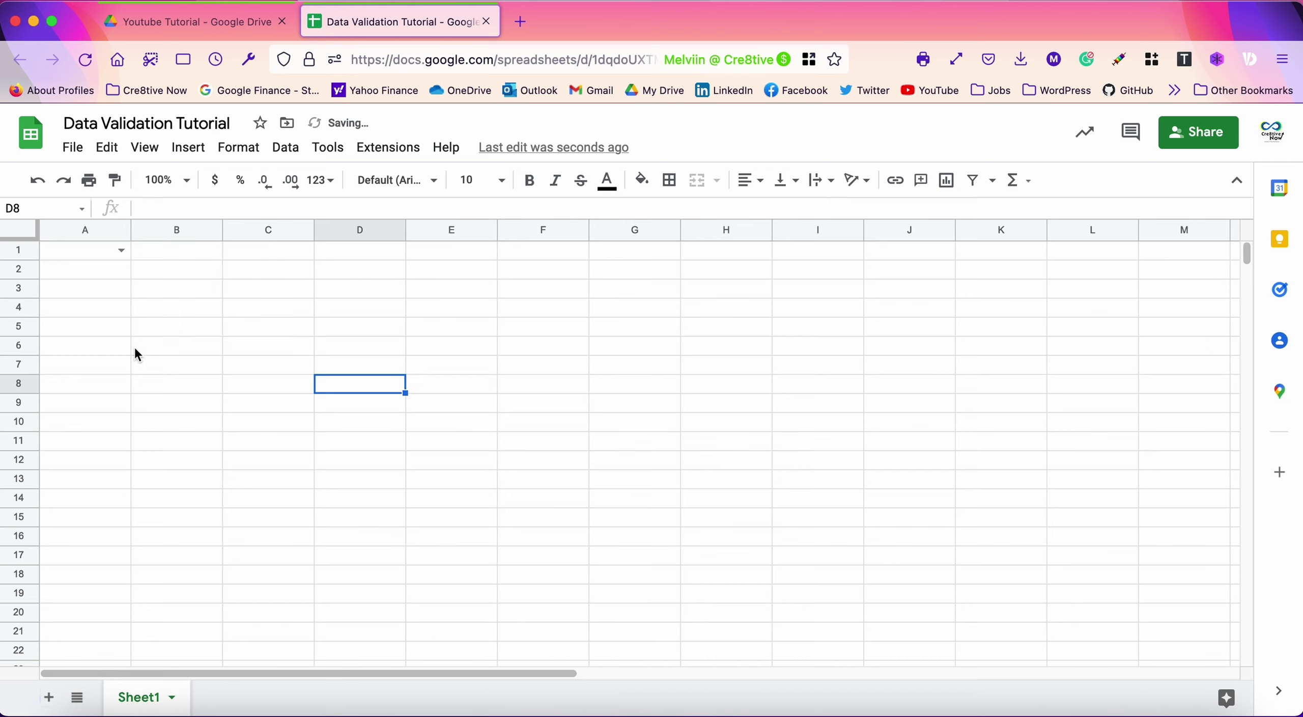
# Step: Test the dropdown list in cell A1 by choosing Completed first and On going second
pyautogui.click(122, 250)
pyautogui.click(173, 274)
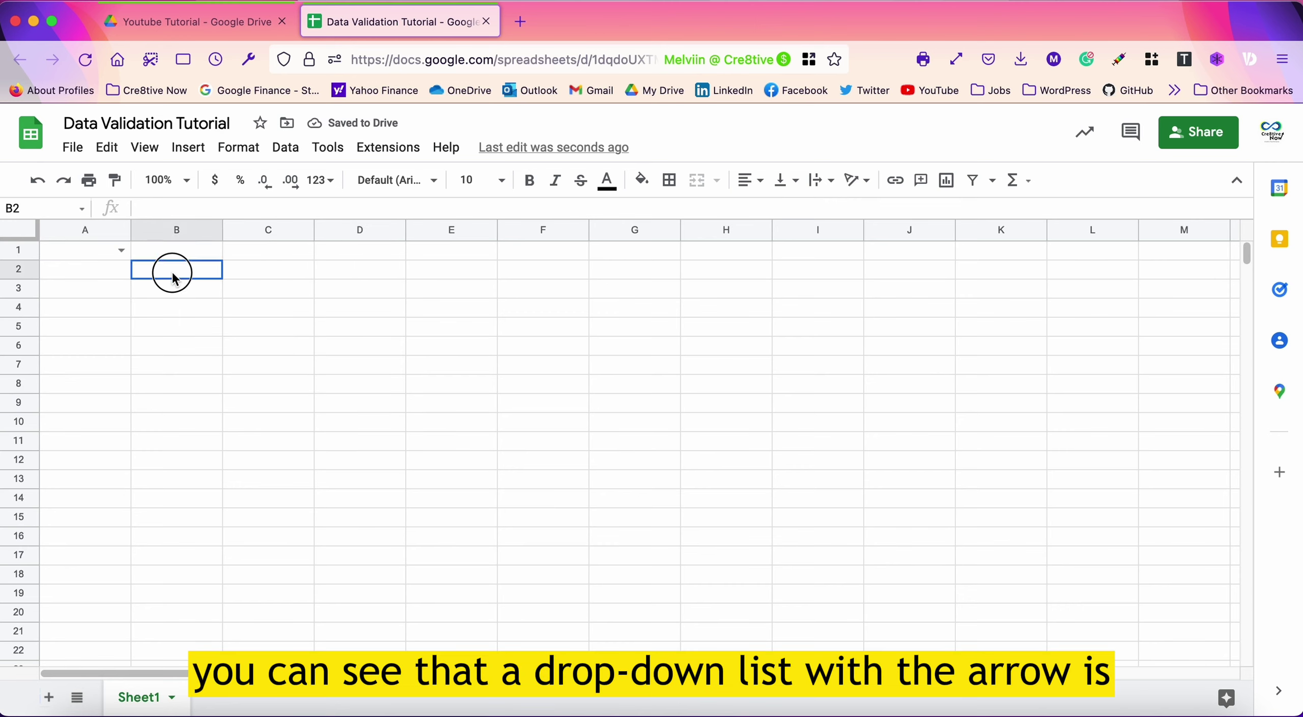
pyautogui.click(121, 251)
pyautogui.click(118, 275)
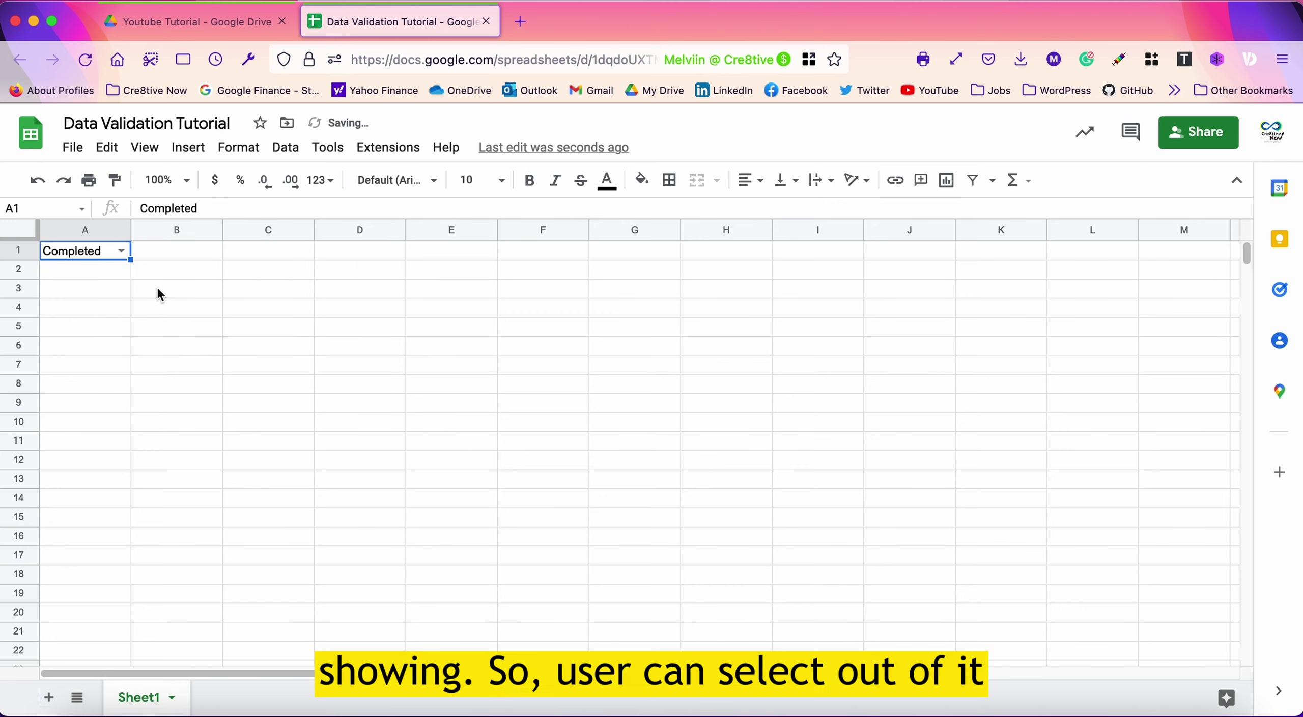
pyautogui.click(157, 286)
pyautogui.click(123, 250)
pyautogui.click(117, 298)
pyautogui.click(155, 306)
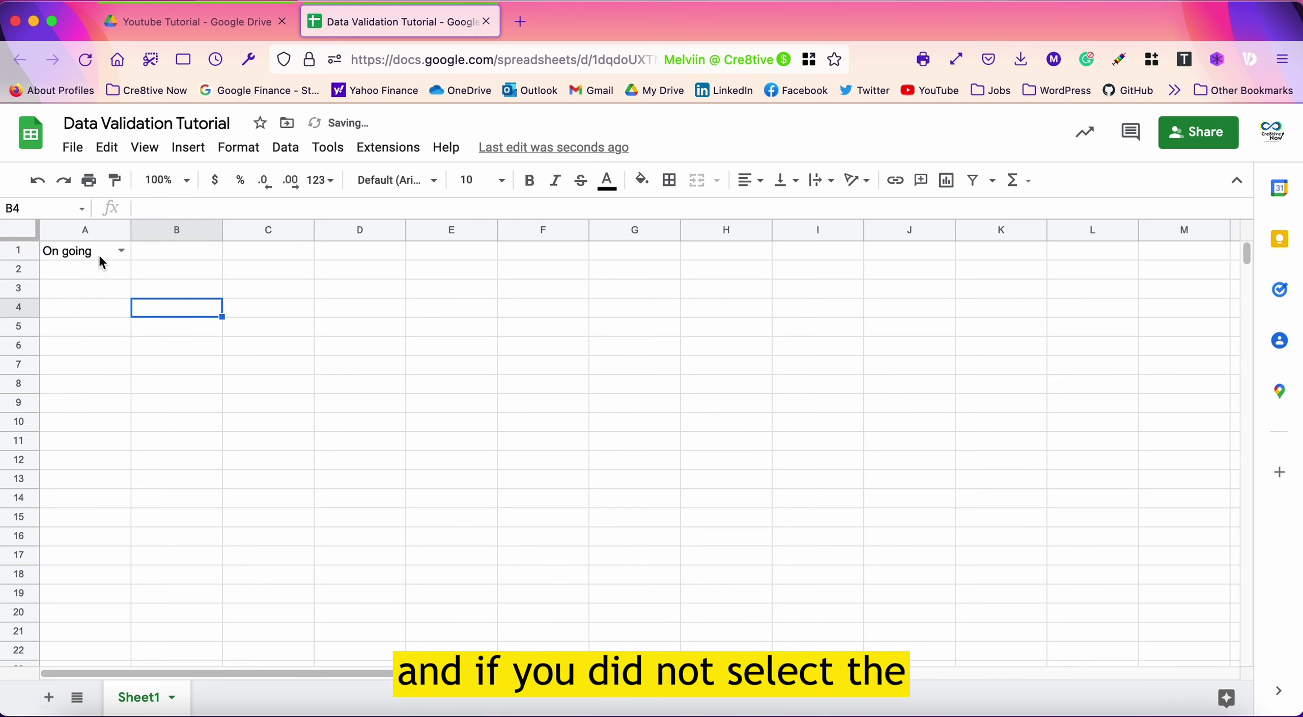
# Step: Replace the text in cell A1 with the unlisted entry "Asdfgh" to test the list rule's warning behaviour
pyautogui.doubleClick(100, 257)
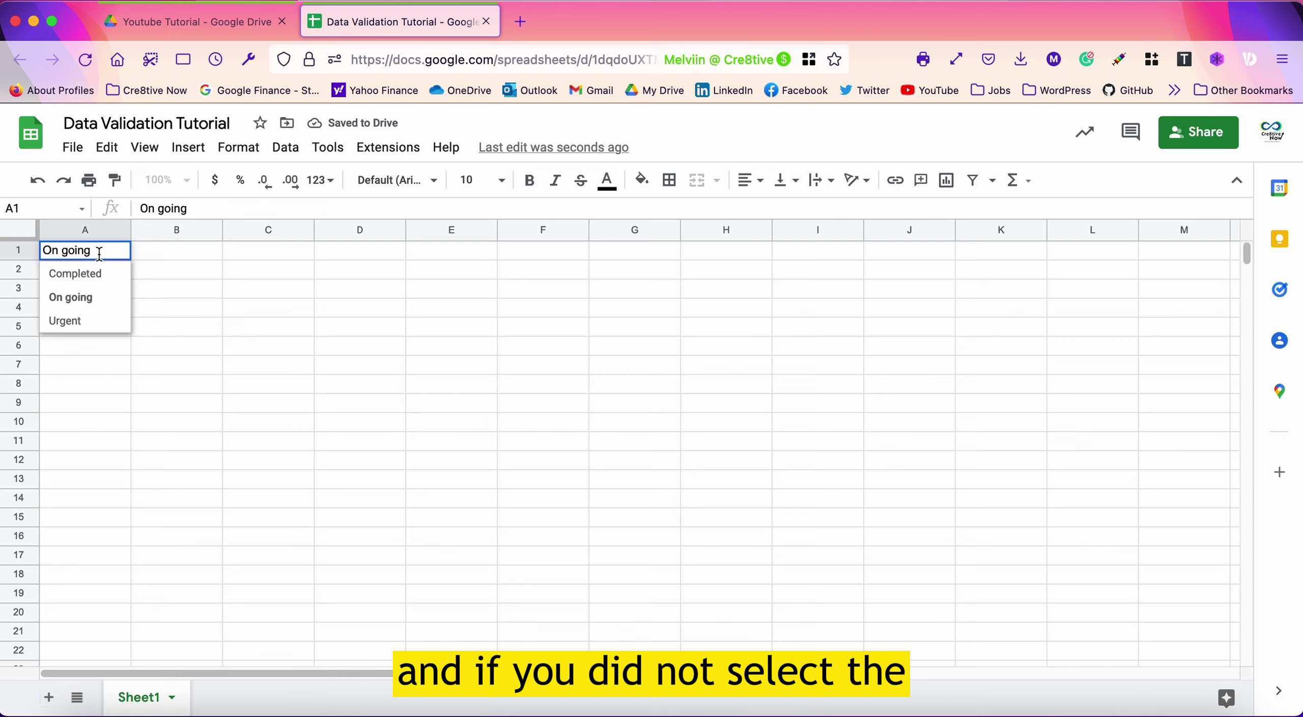
pyautogui.moveTo(99, 253); pyautogui.dragTo(43, 250)
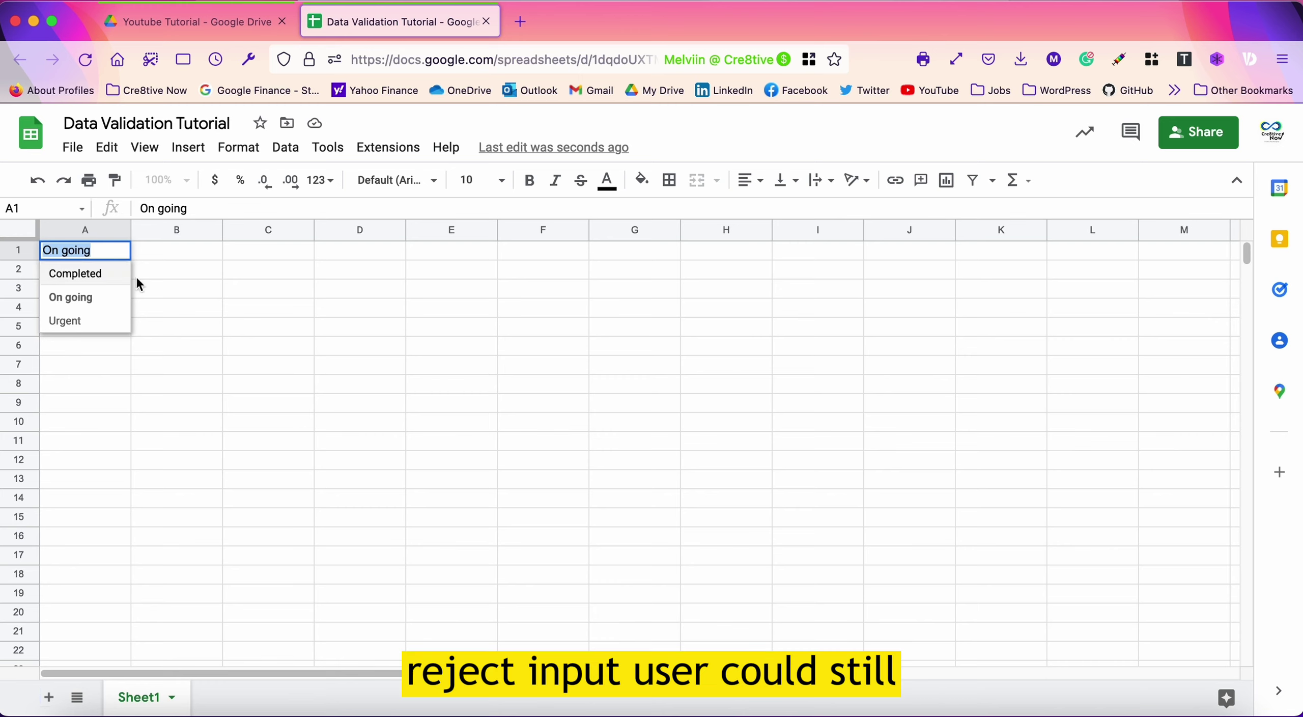
pyautogui.press('BackSpace')
pyautogui.write('As')
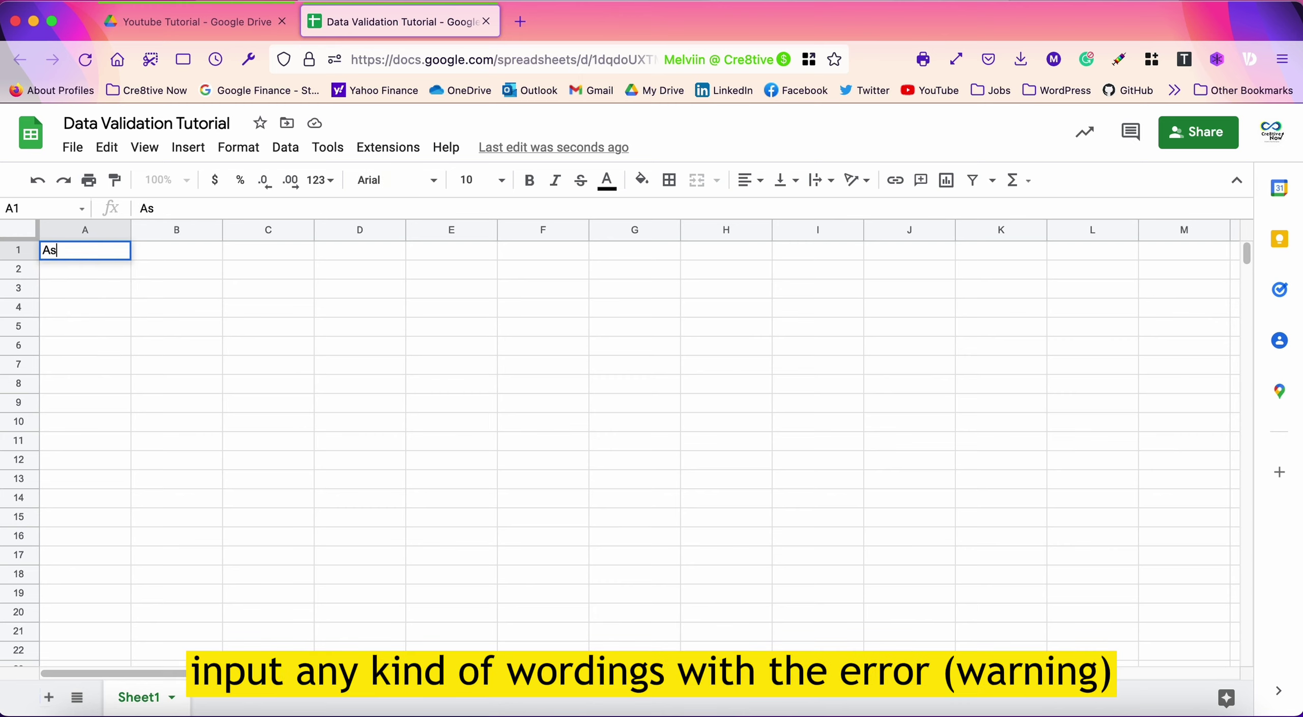
pyautogui.write('dfgh')
pyautogui.press('Return')
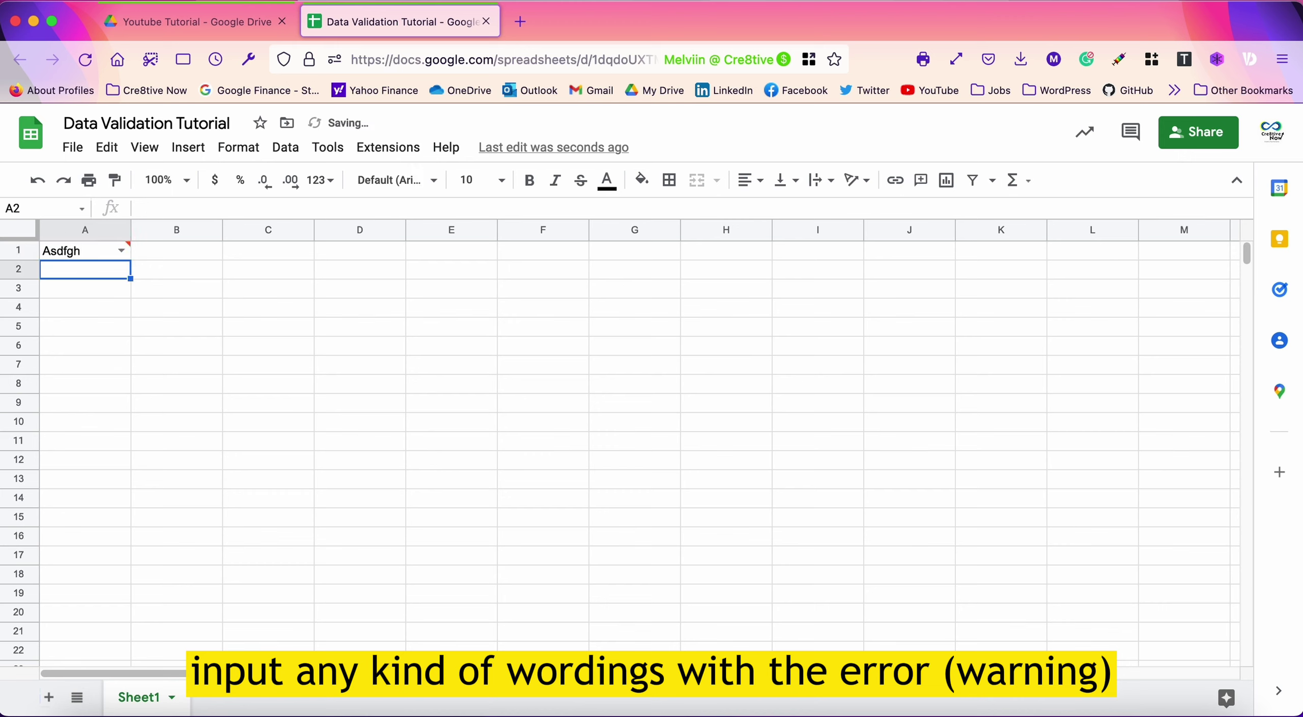
# Step: Set the list of items validation rule on cell A1 to reject invalid input and save it
pyautogui.click(94, 254)
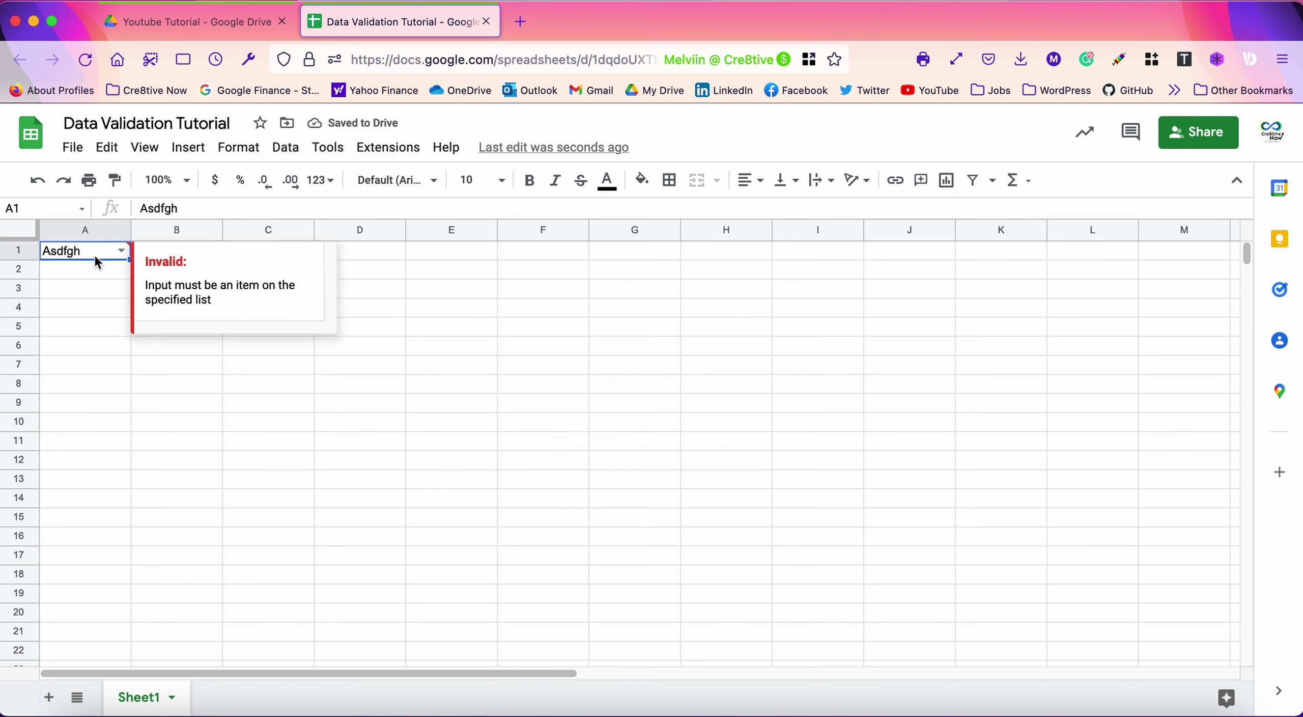
pyautogui.click(286, 147)
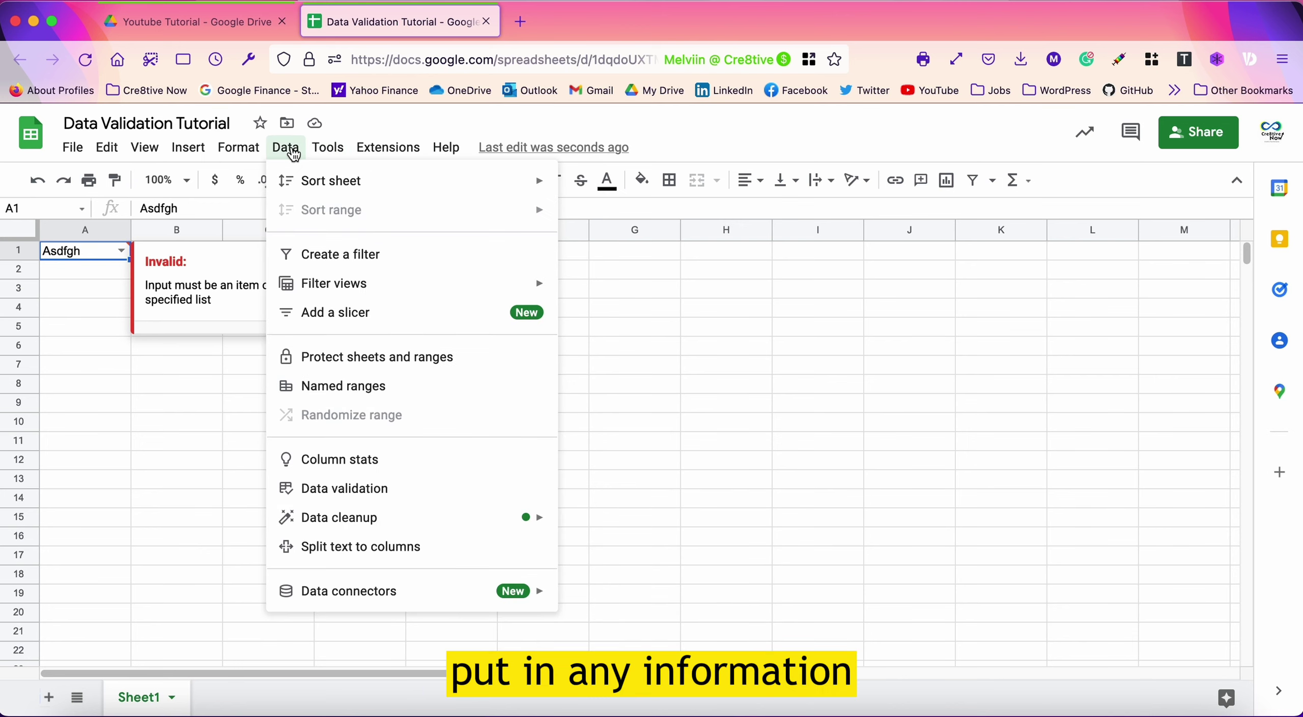
pyautogui.moveTo(258, 152)
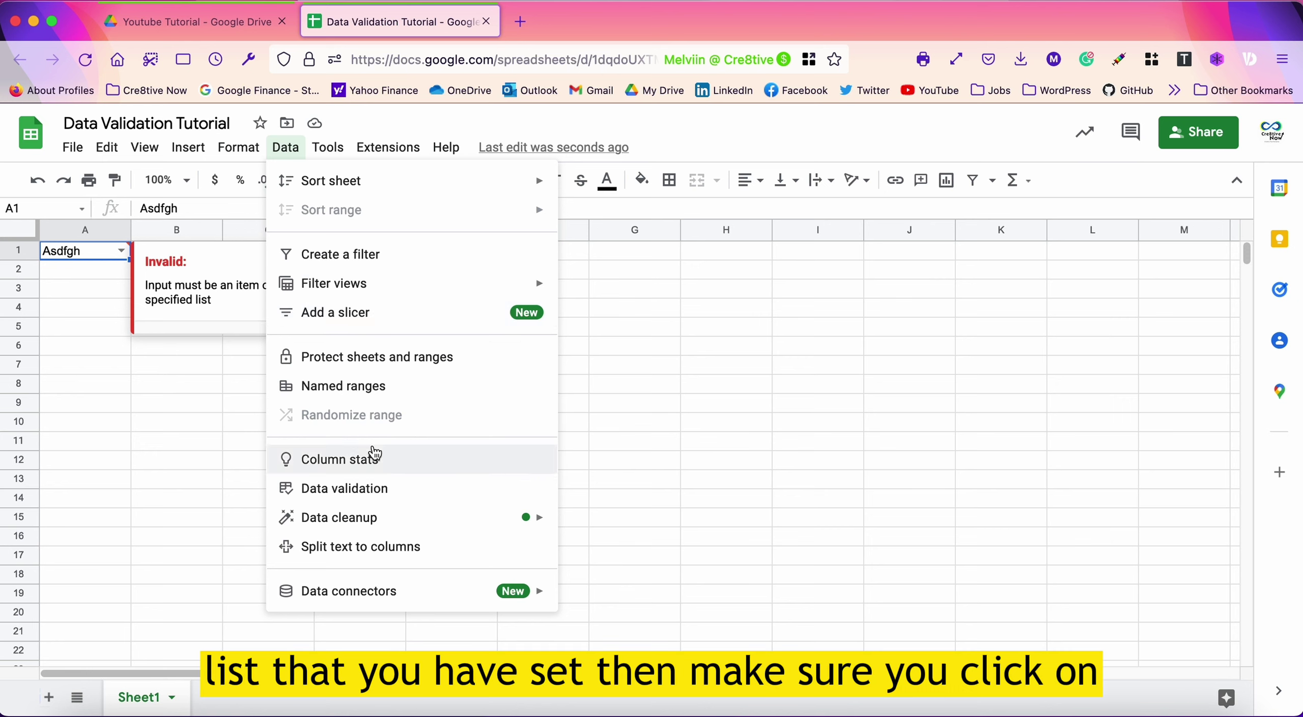
pyautogui.click(375, 490)
pyautogui.click(640, 446)
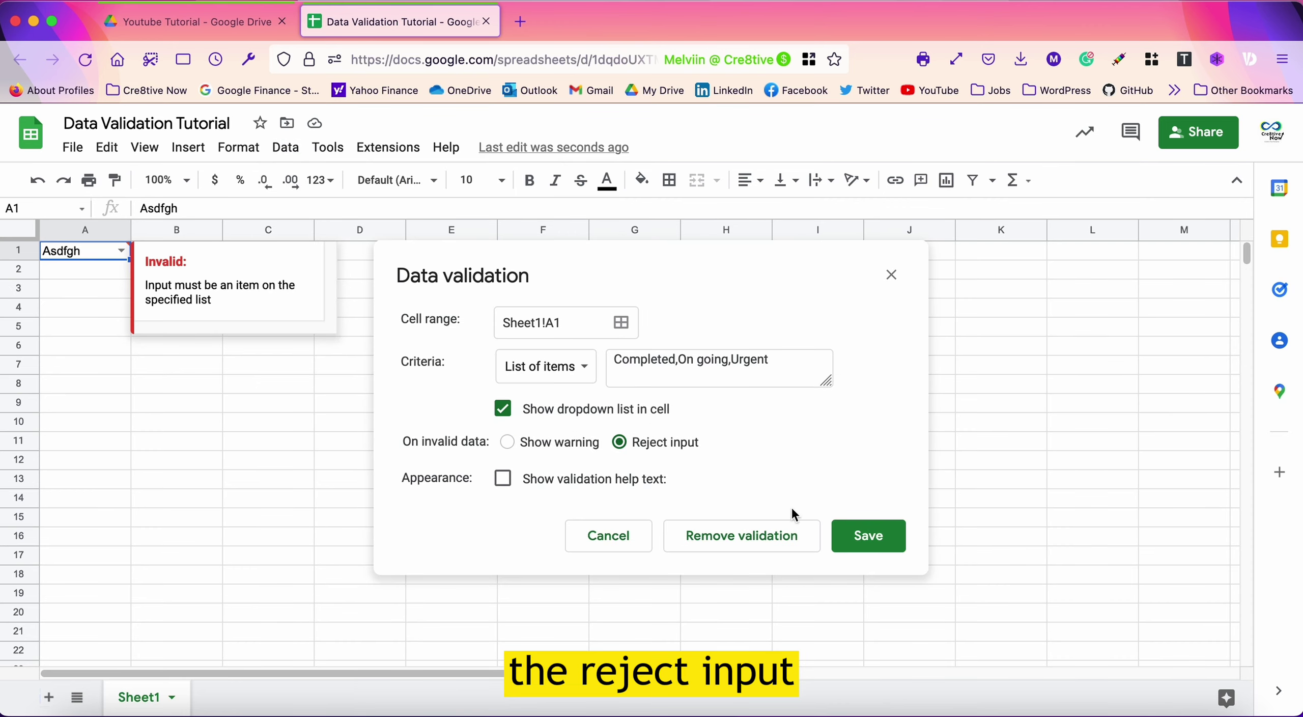
pyautogui.click(841, 532)
# Step: Clear cell A1 and try entering the unlisted text "asdf" to test the reject input behaviour, dismissing the resulting alert
pyautogui.press('Delete')
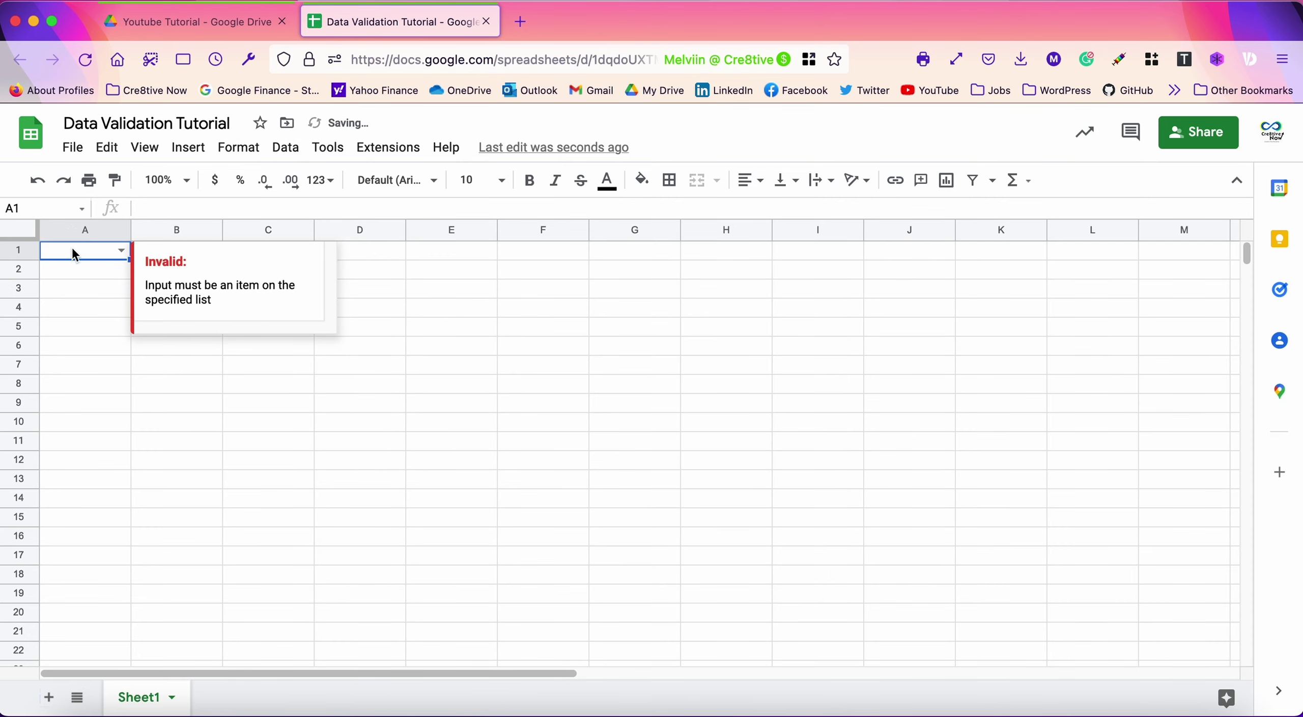
pyautogui.write('asdf')
pyautogui.click(318, 389)
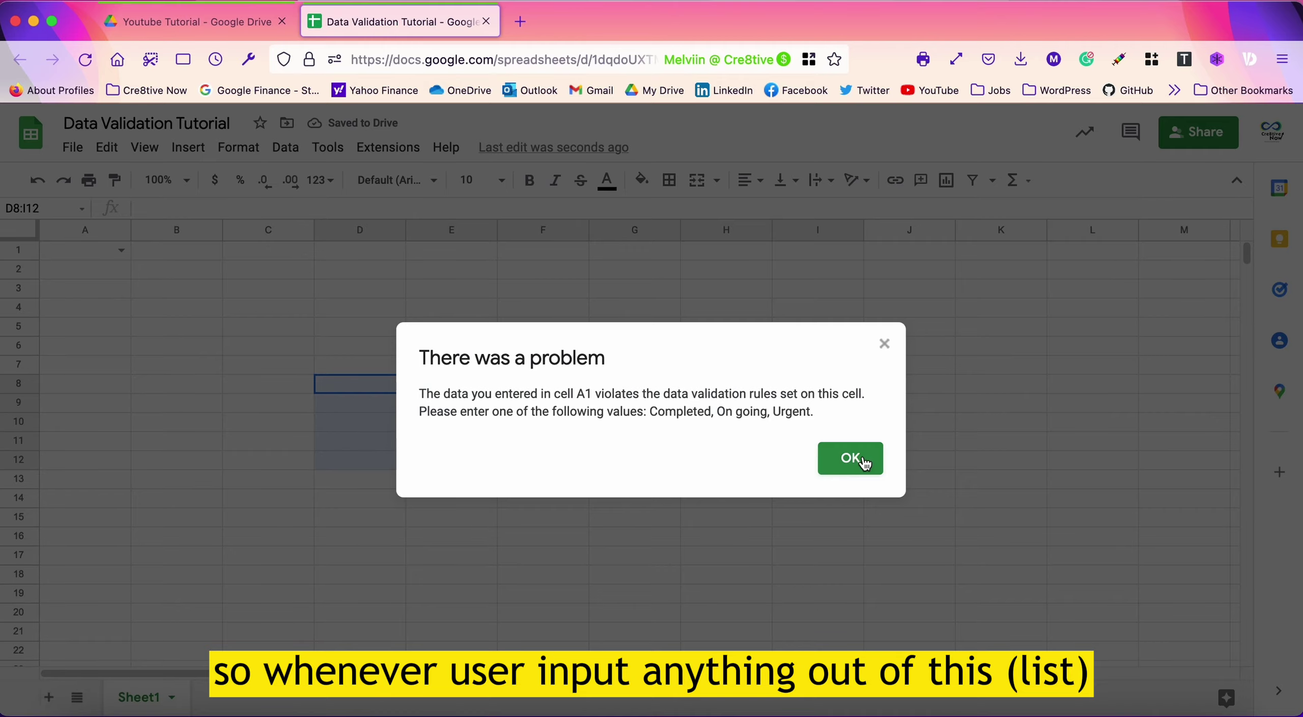
pyautogui.click(866, 460)
# Step: Fill cell A1 from its dropdown list, choosing Completed first and Urgent second
pyautogui.click(135, 263)
pyautogui.click(122, 250)
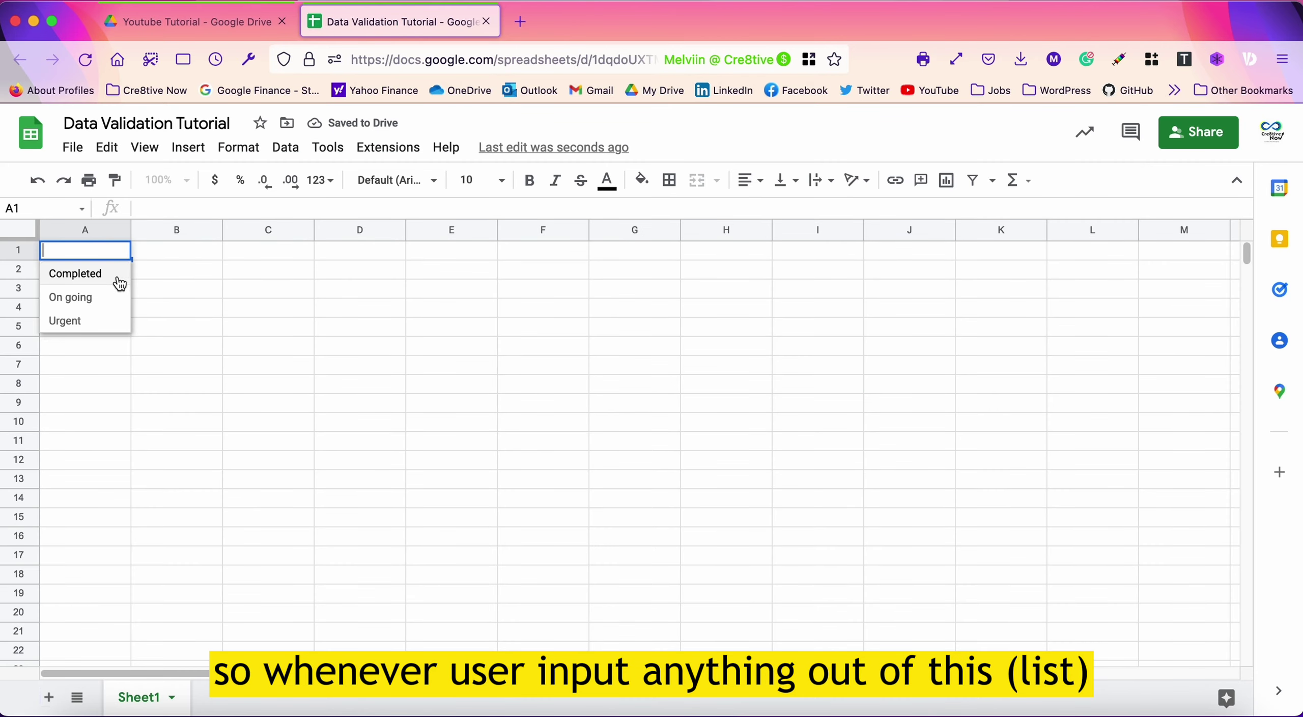
pyautogui.click(120, 283)
pyautogui.click(136, 286)
pyautogui.click(123, 250)
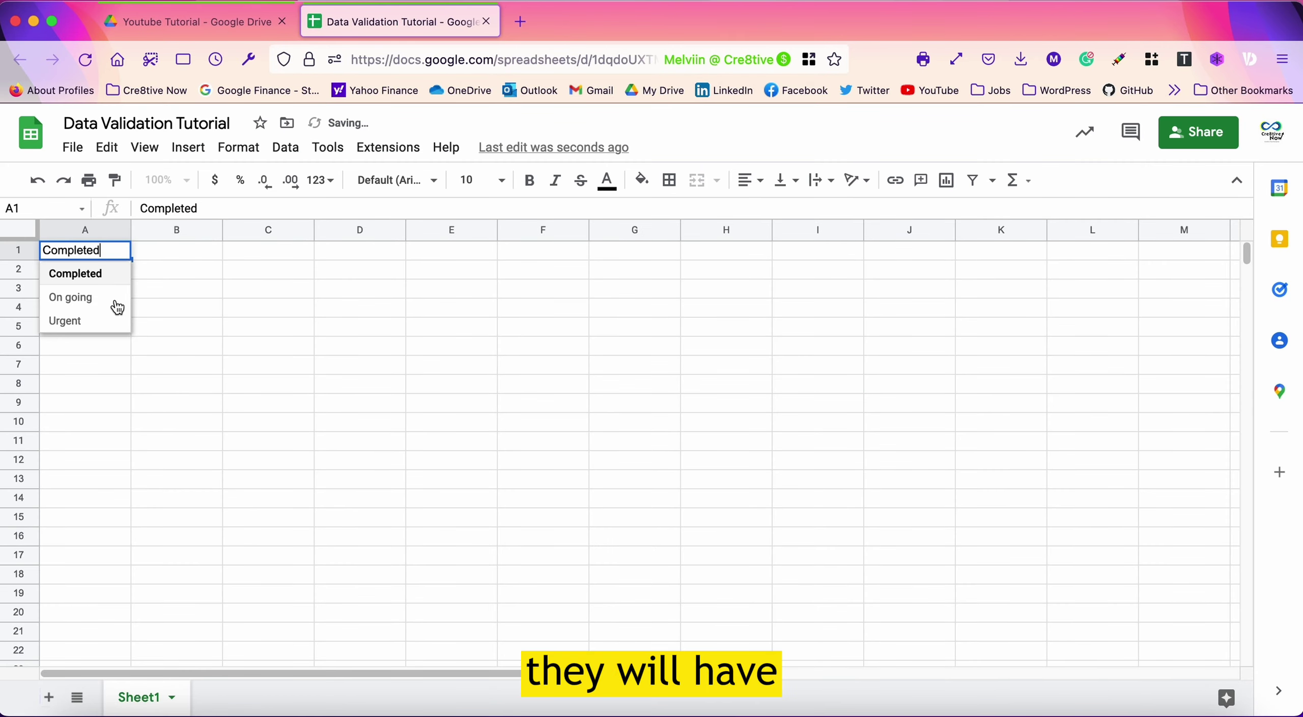
pyautogui.click(122, 311)
# Step: Try to overwrite the selected dropdown value in cell A1 with the unlisted text "asdf" and dismiss the alert
pyautogui.click(76, 251)
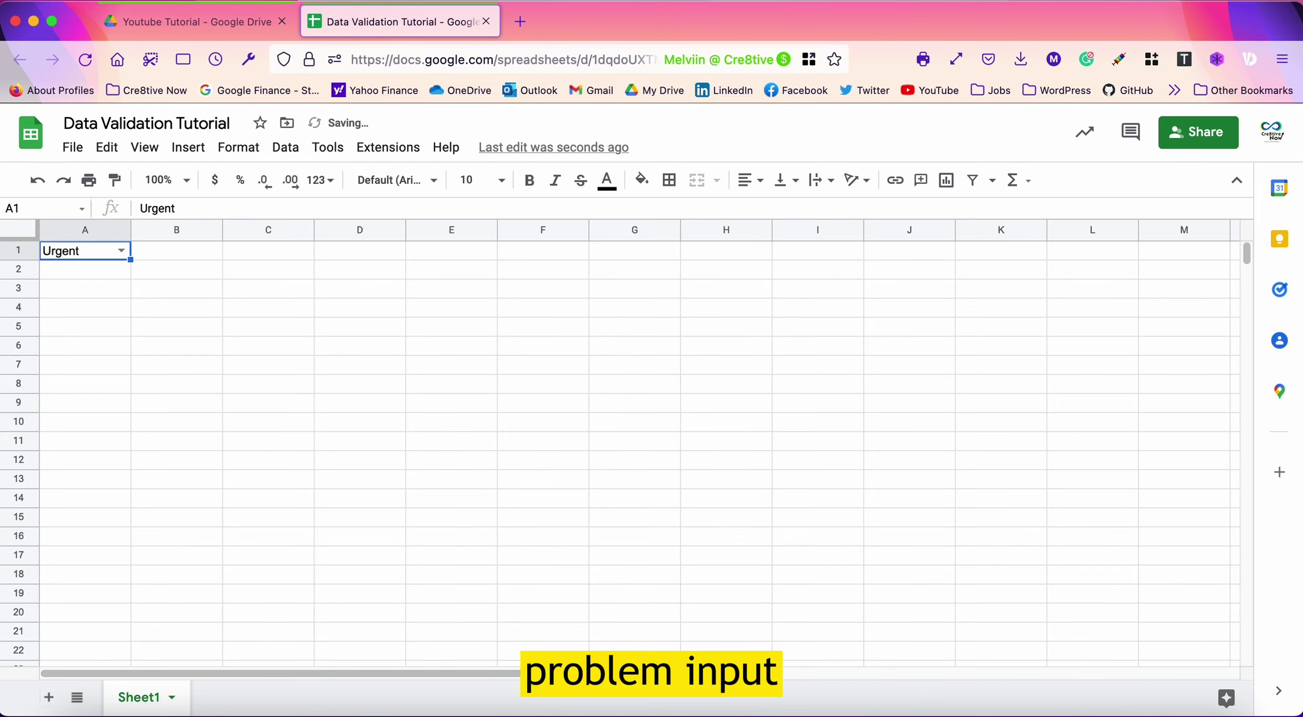
pyautogui.write('asdf')
pyautogui.press('Return')
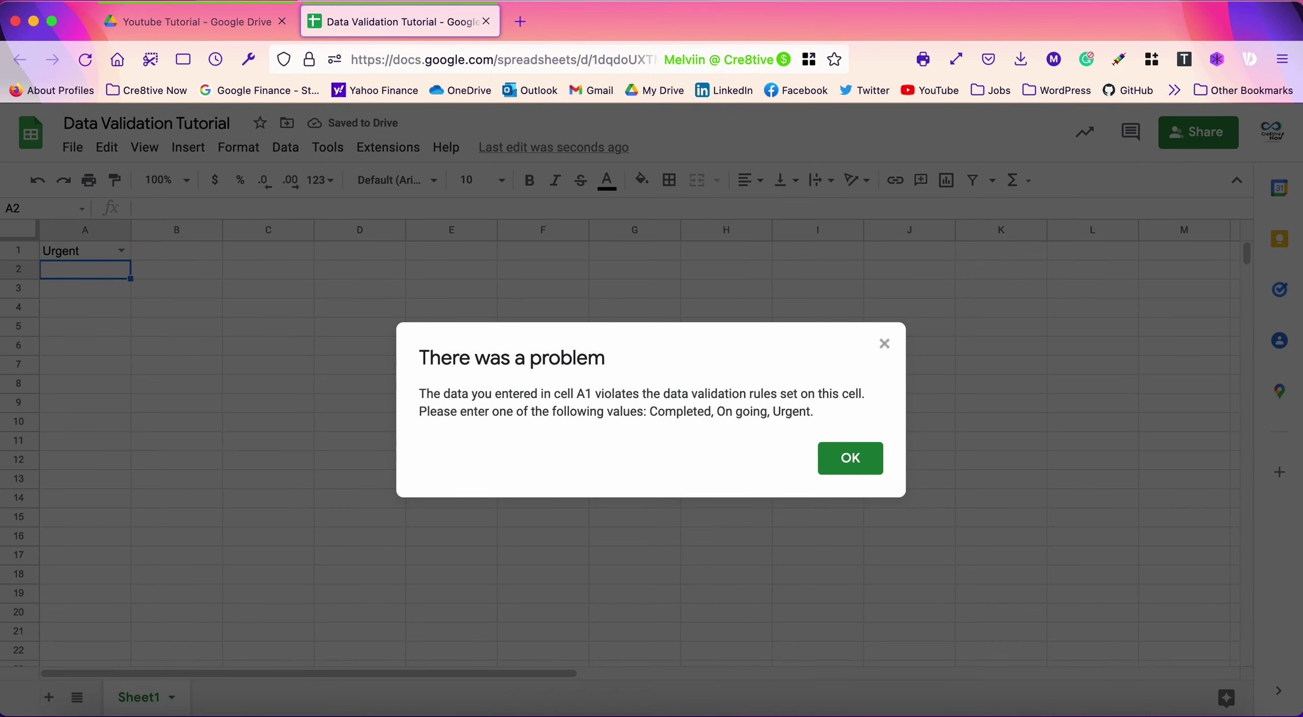
pyautogui.press('Return')
pyautogui.click(105, 250)
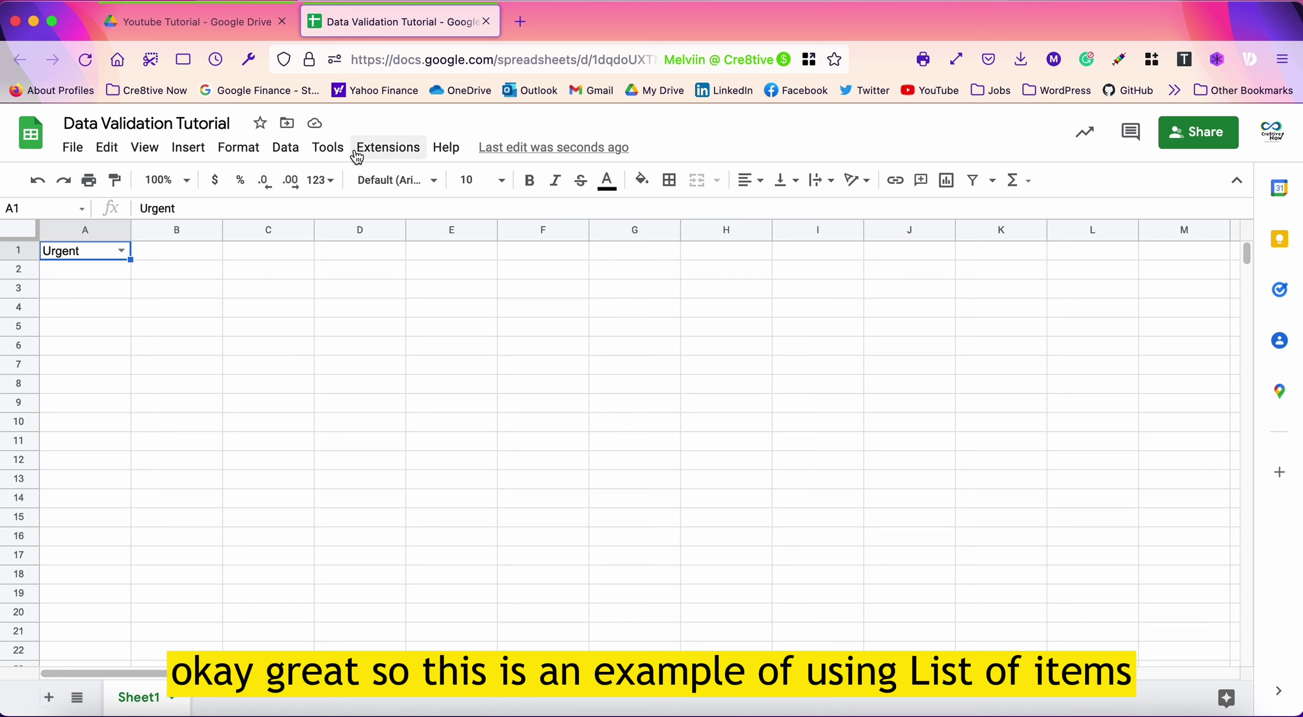
pyautogui.click(290, 149)
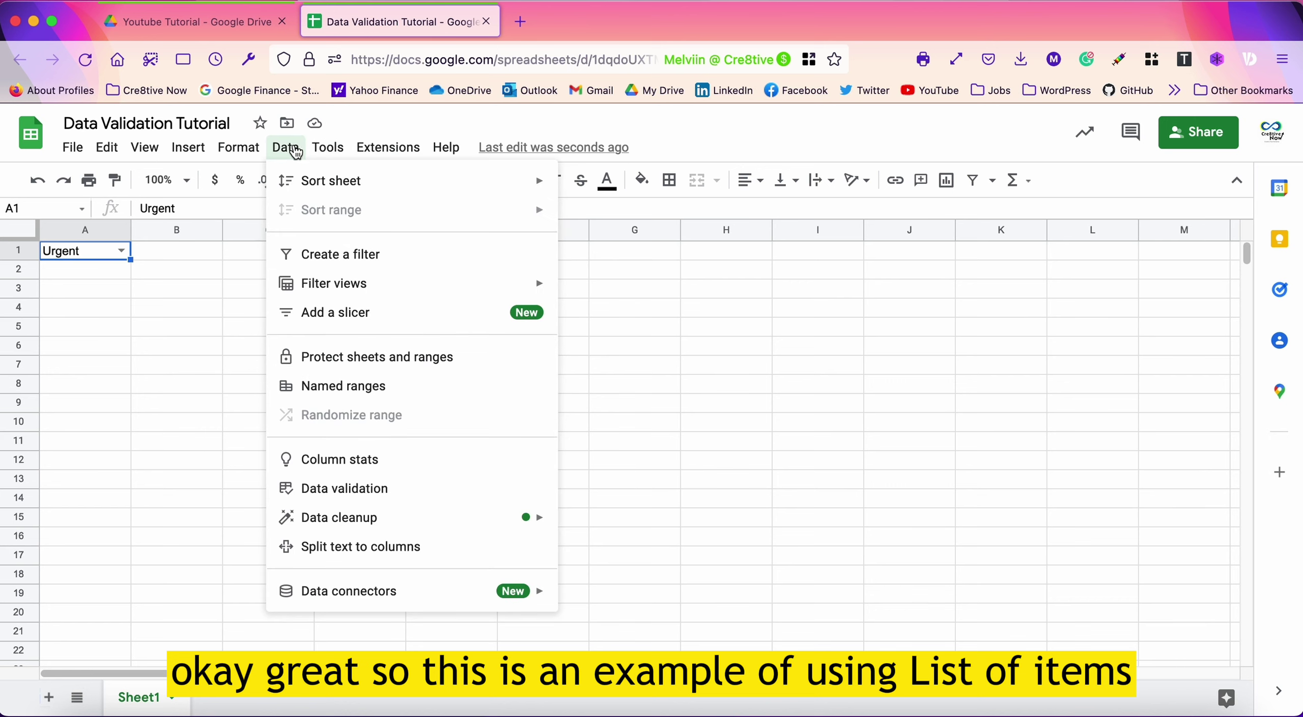
pyautogui.click(347, 490)
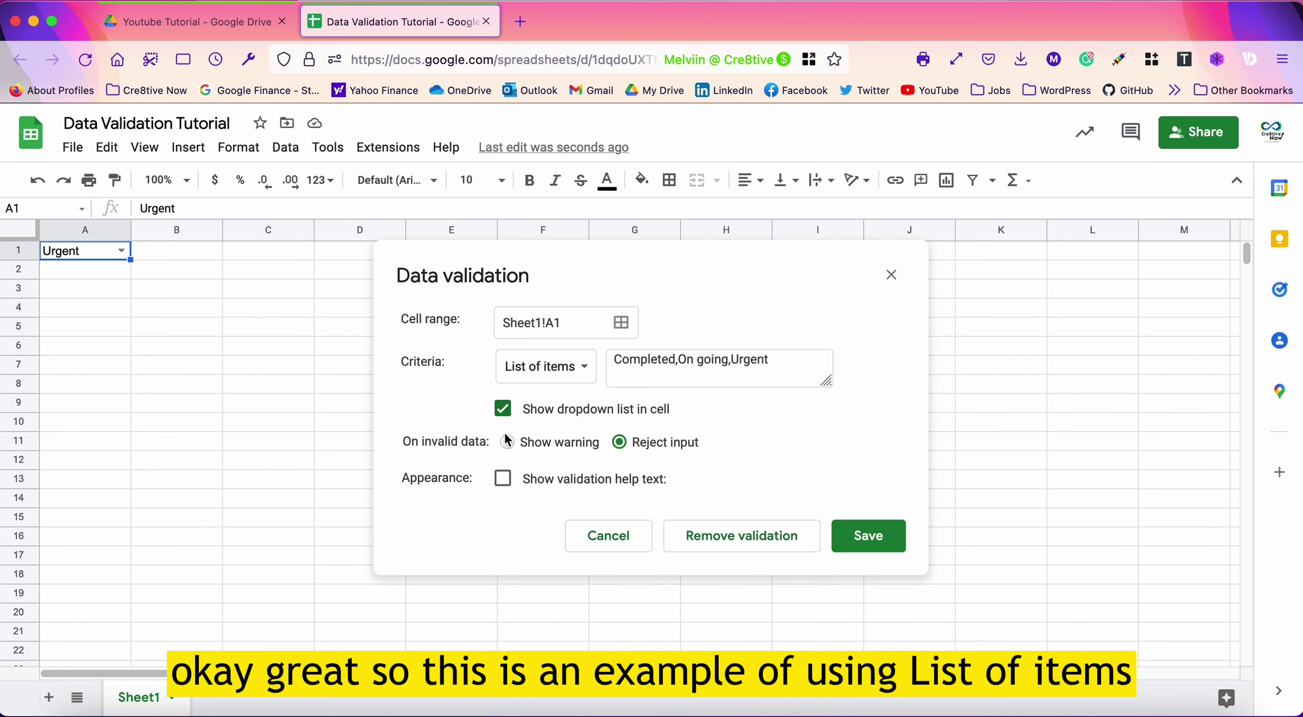
pyautogui.click(591, 383)
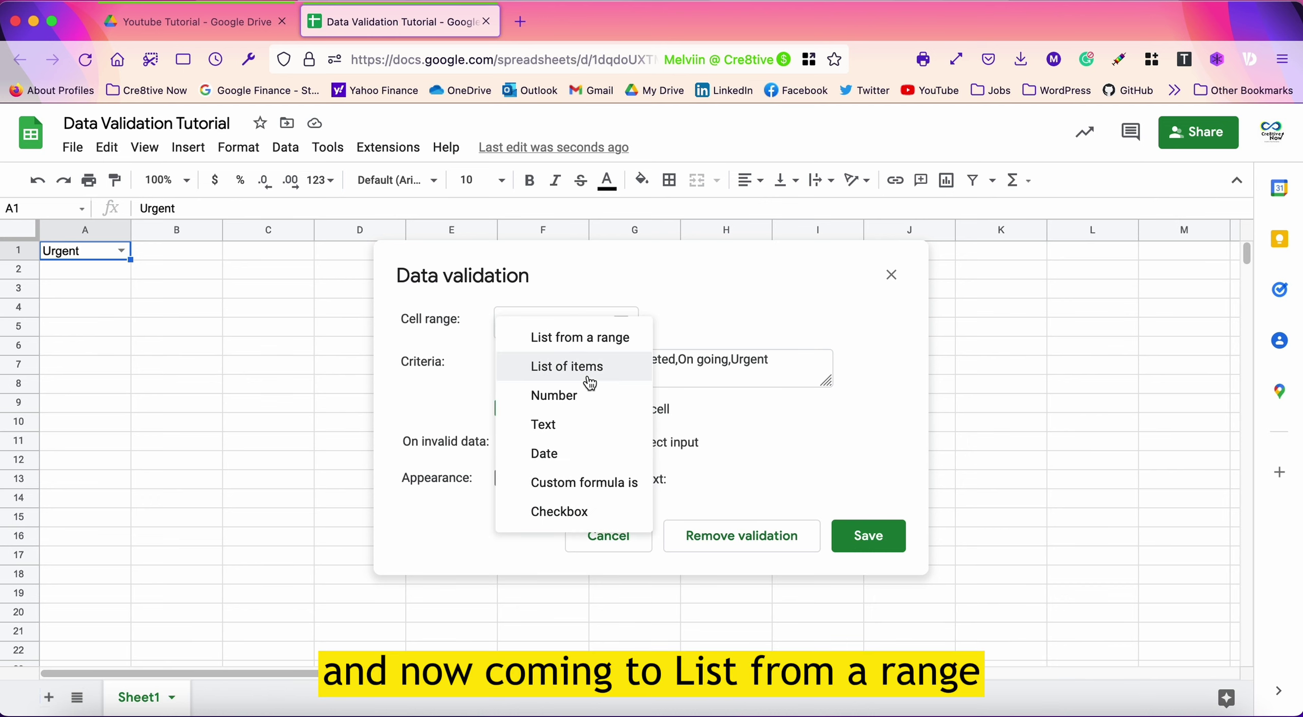
pyautogui.click(589, 347)
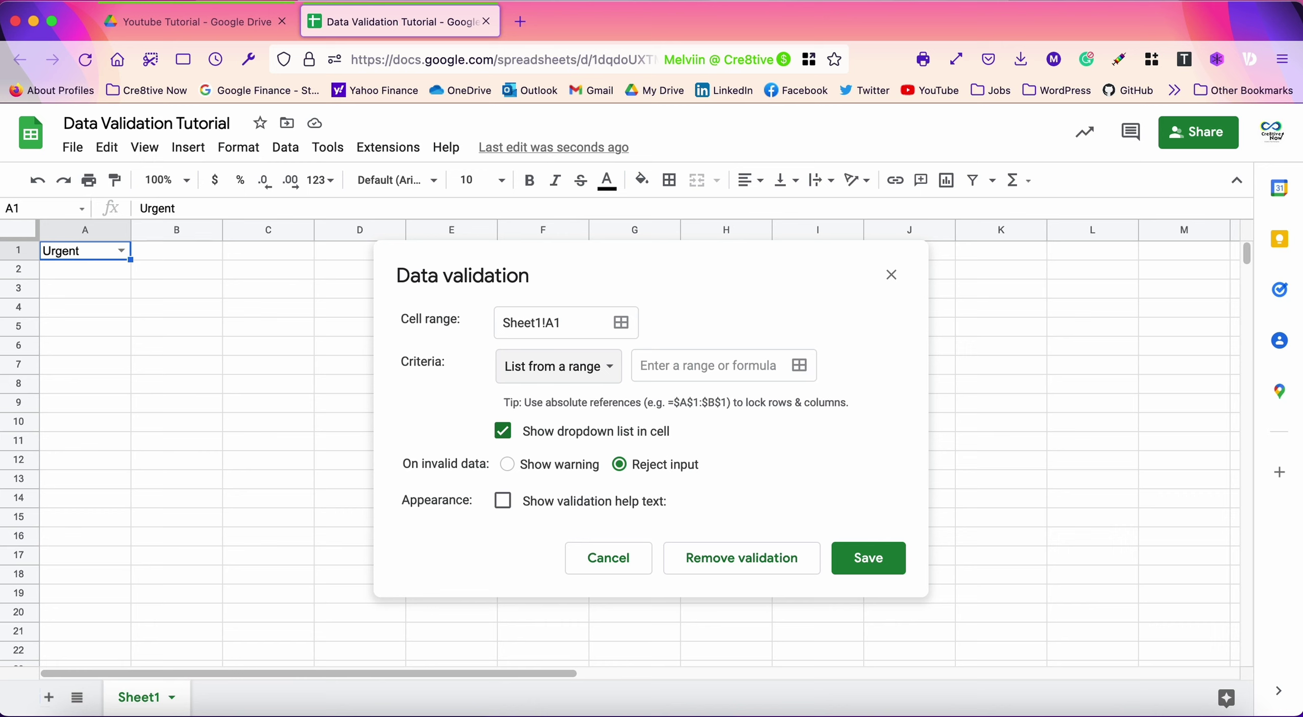
pyautogui.click(673, 375)
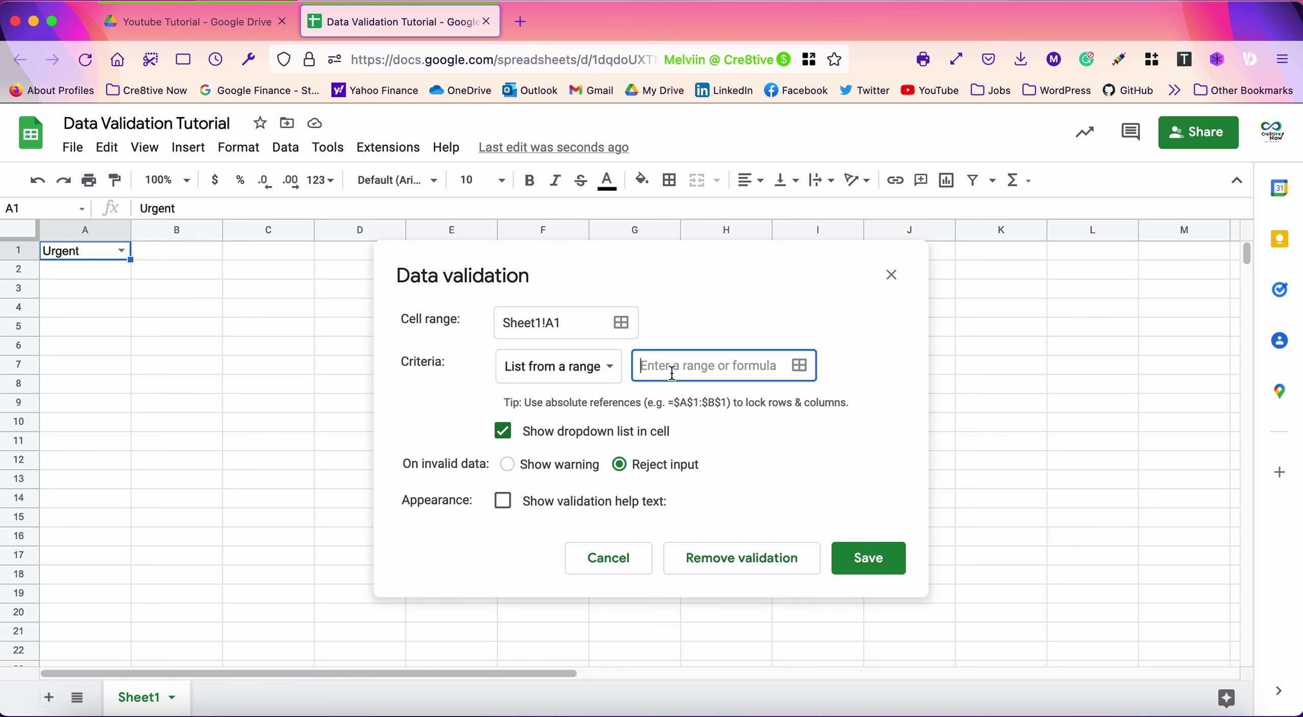
pyautogui.moveTo(634, 261); pyautogui.dragTo(745, 249)
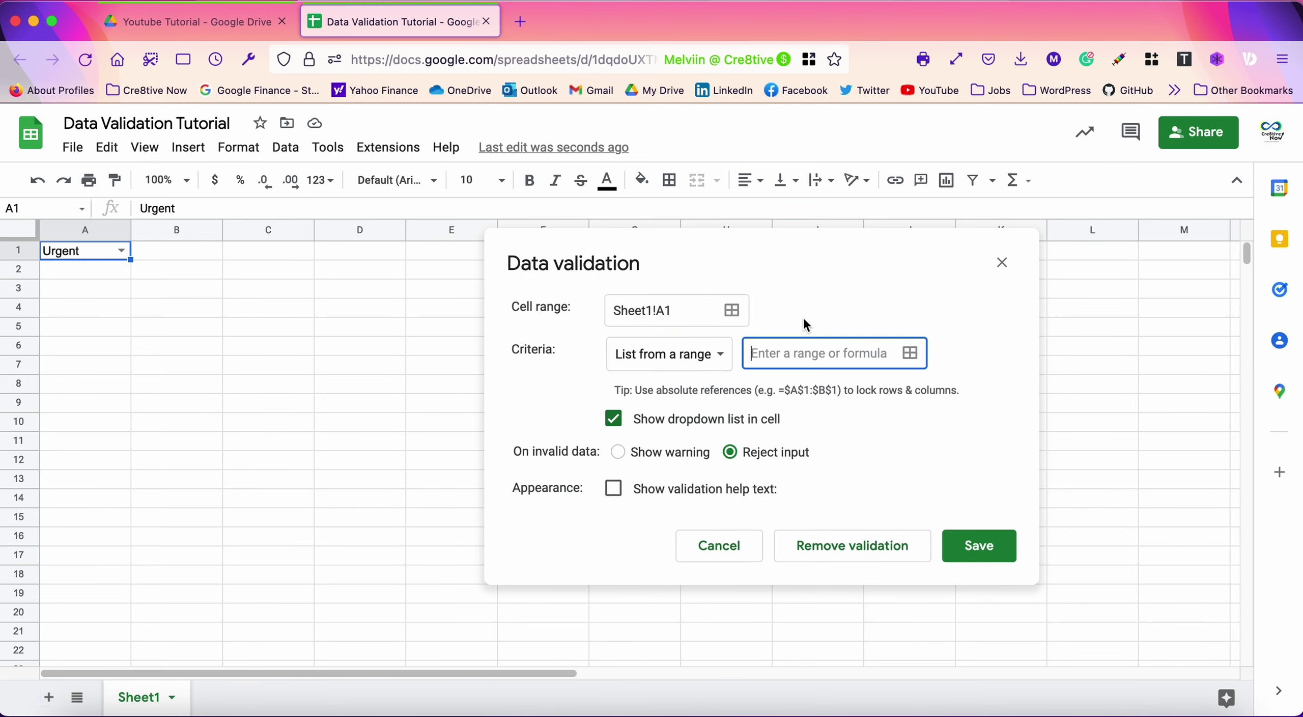
pyautogui.click(730, 558)
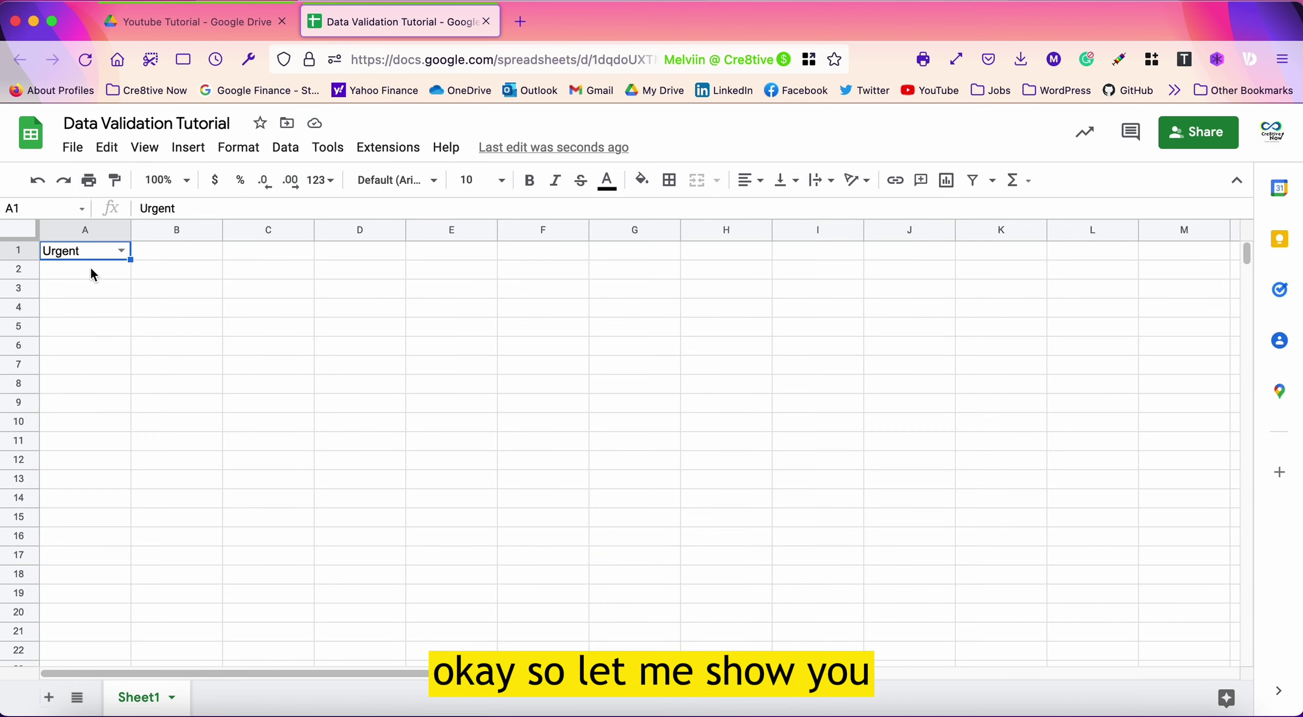
# Step: Clear the value from cell A1 and enter the heading "Employee" in cell D1
pyautogui.press('Delete')
pyautogui.click(340, 251)
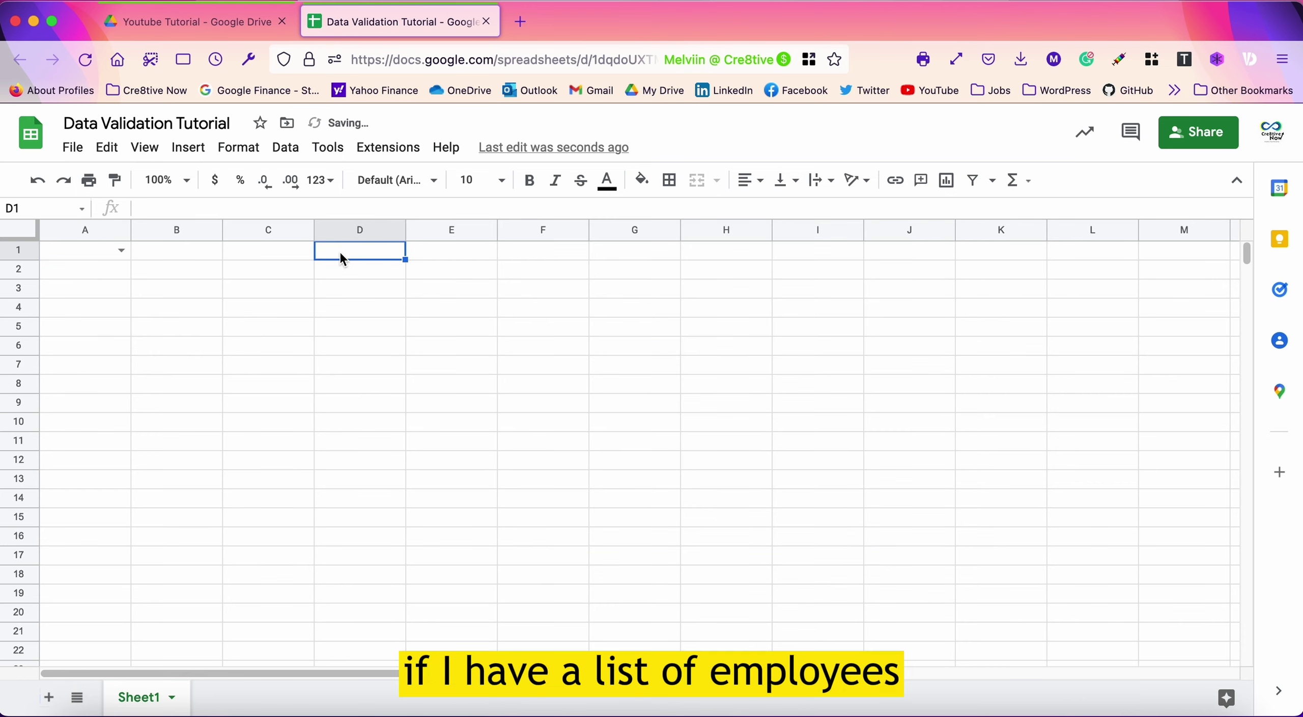
pyautogui.write('Emploe')
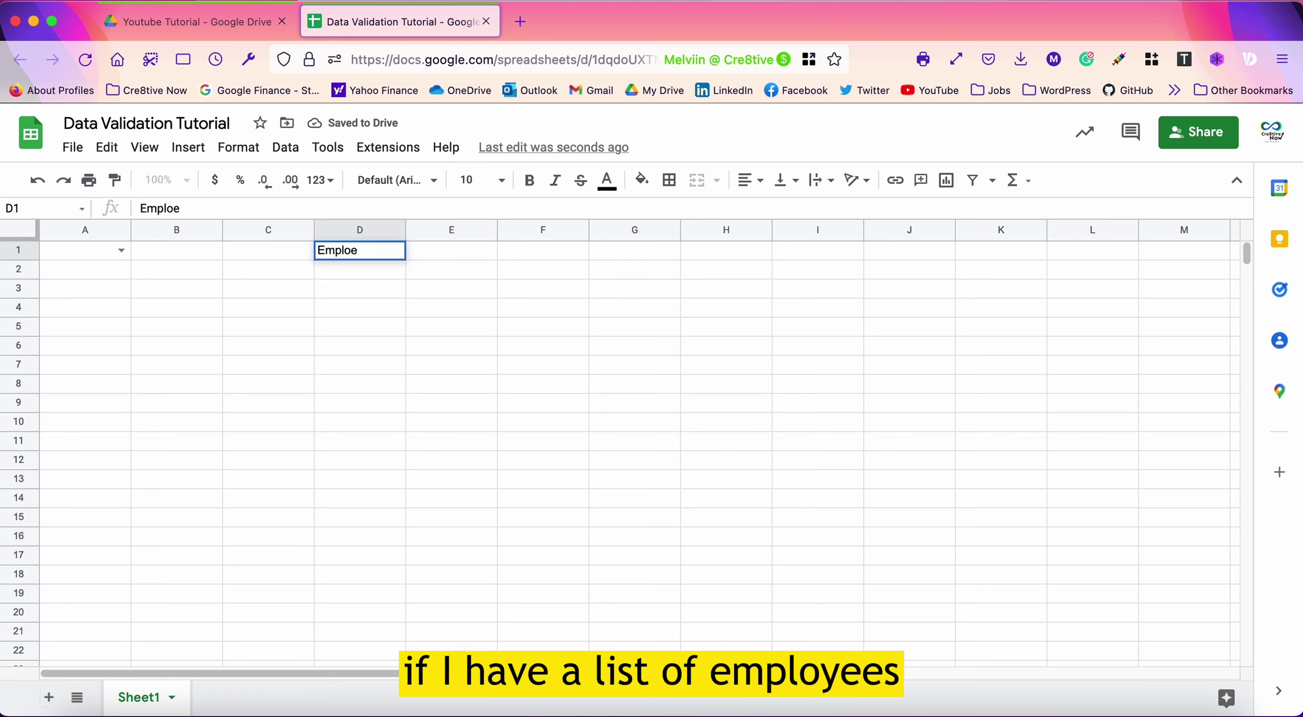
pyautogui.press('BackSpace')
pyautogui.write('yee')
pyautogui.press('Return')
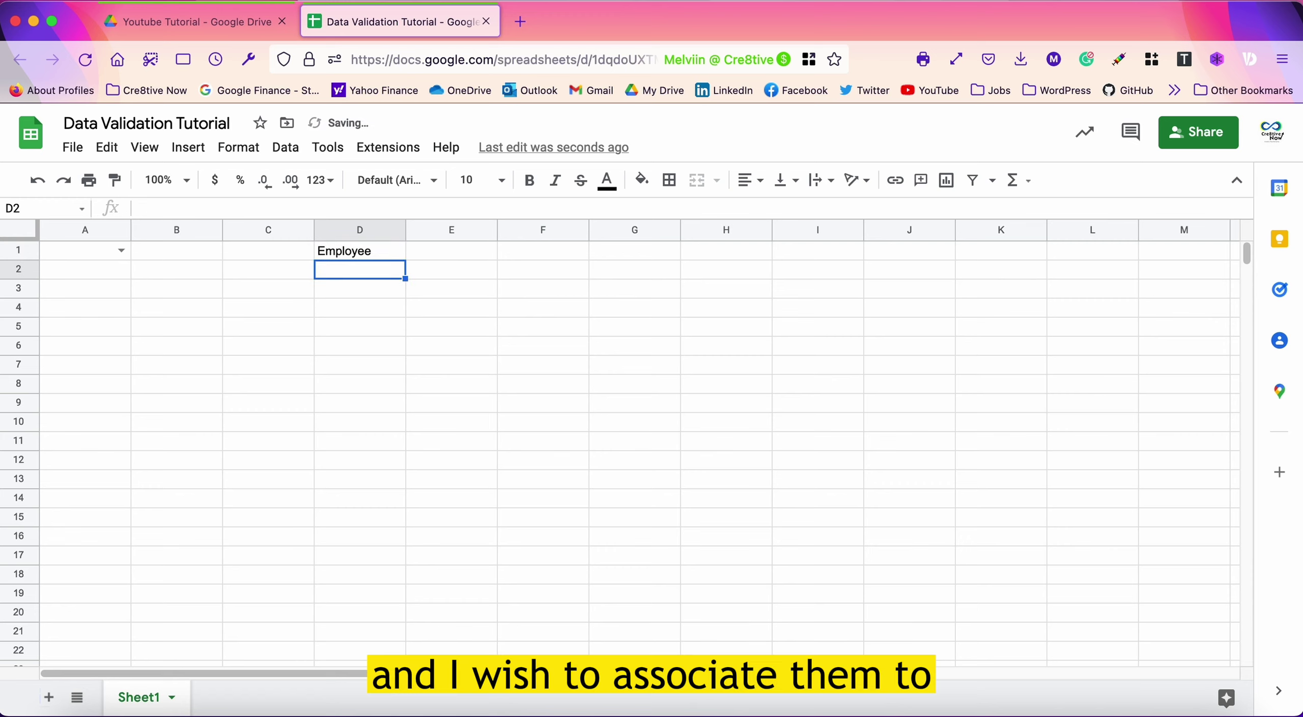
# Step: Enter four employees' first names below the Employee heading, one per cell in D2 to D5
pyautogui.write('May')
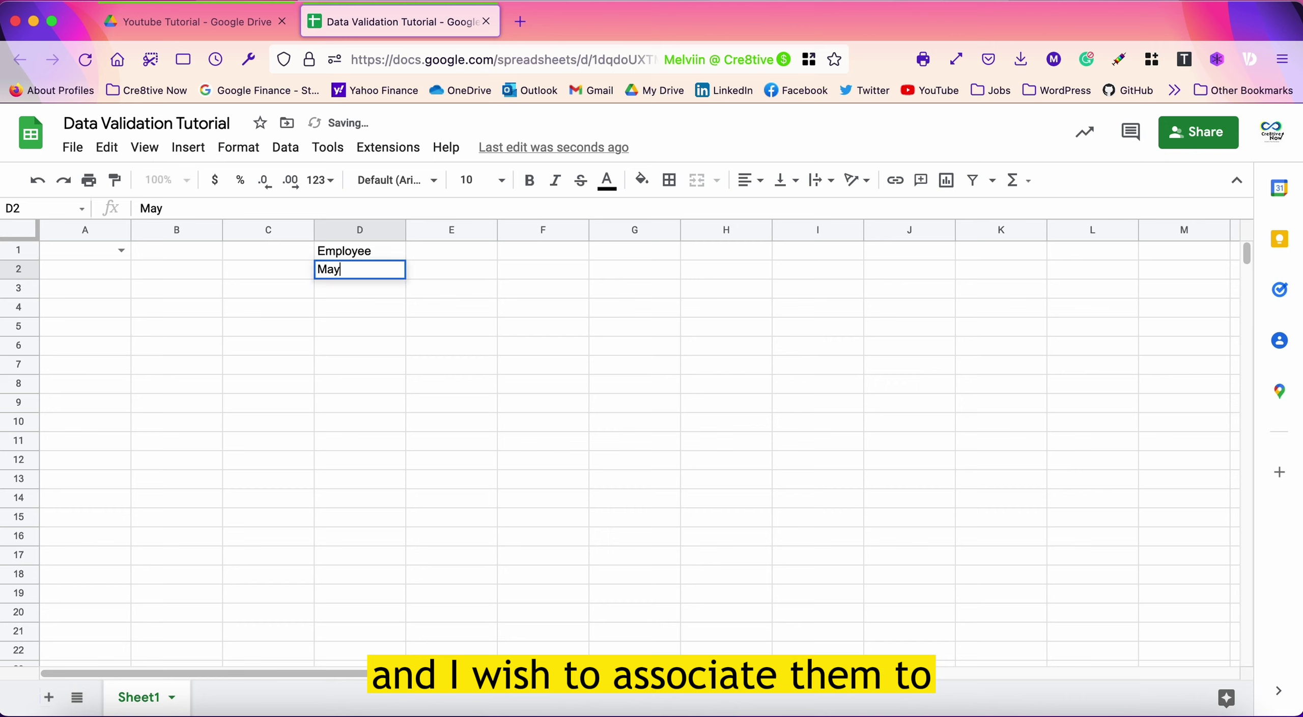
pyautogui.press('Return')
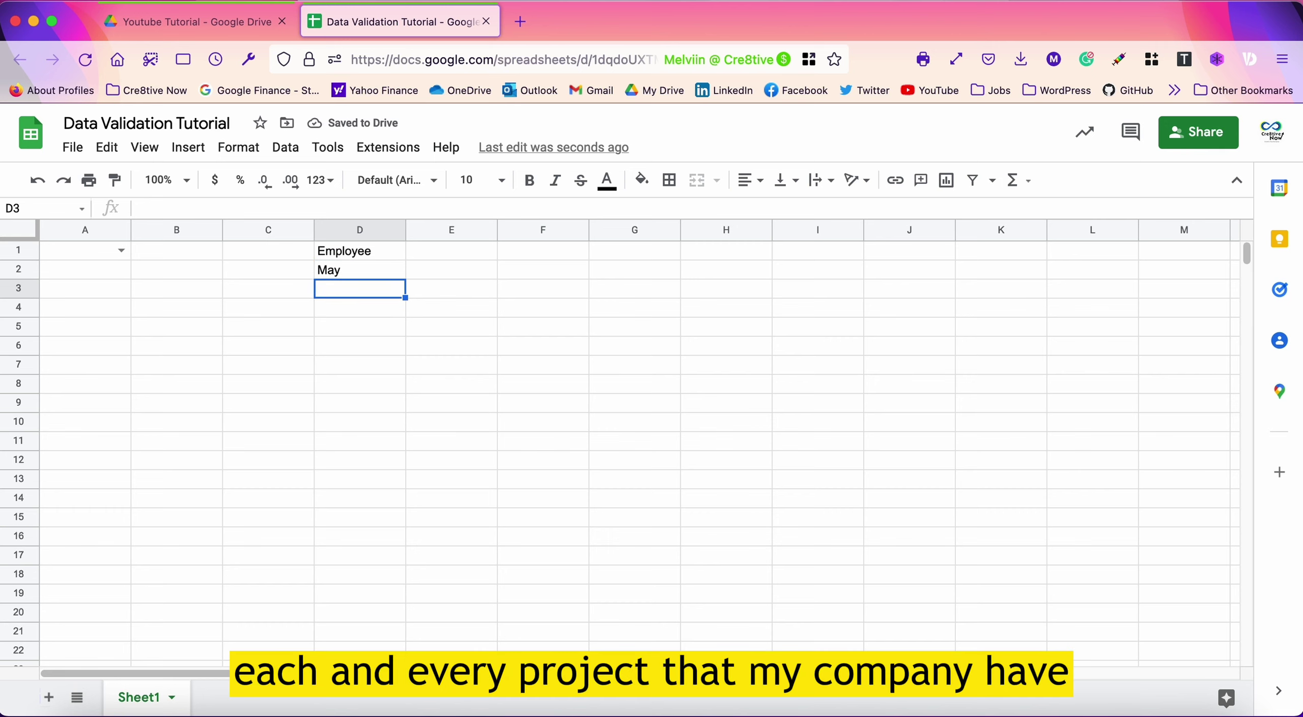
pyautogui.write('Al')
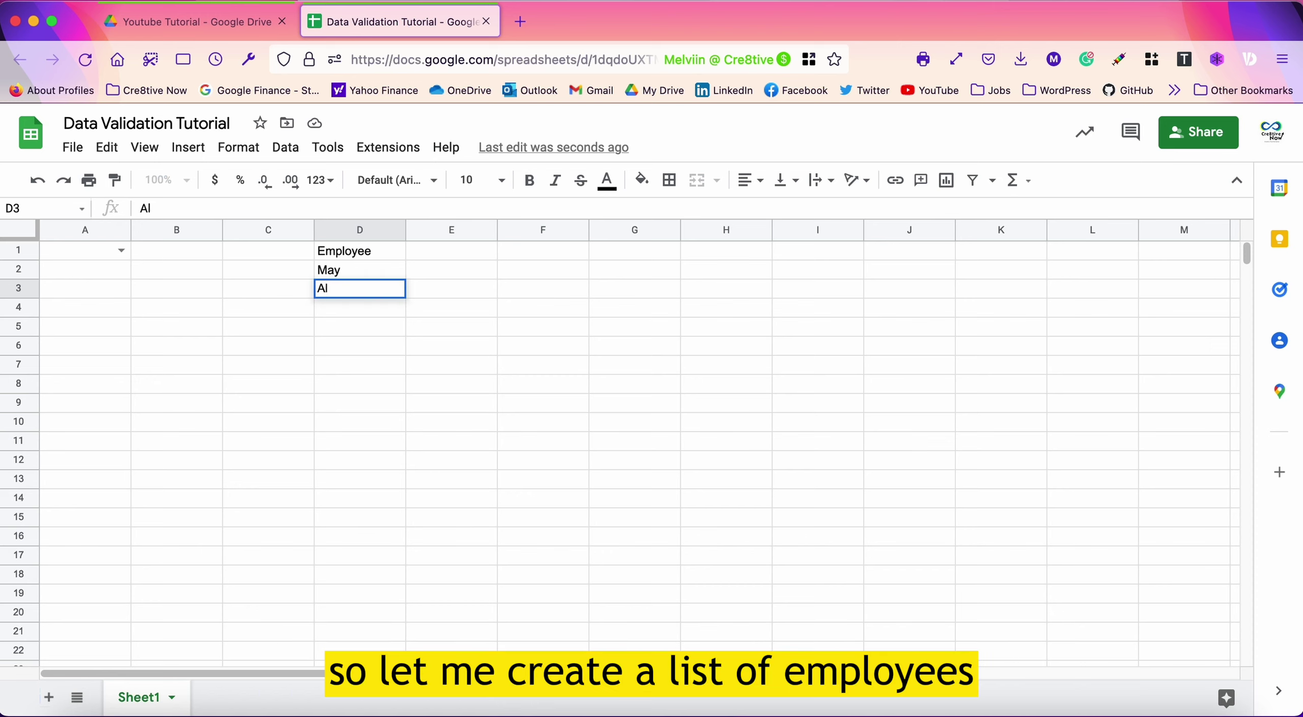
pyautogui.write('an')
pyautogui.press('Return')
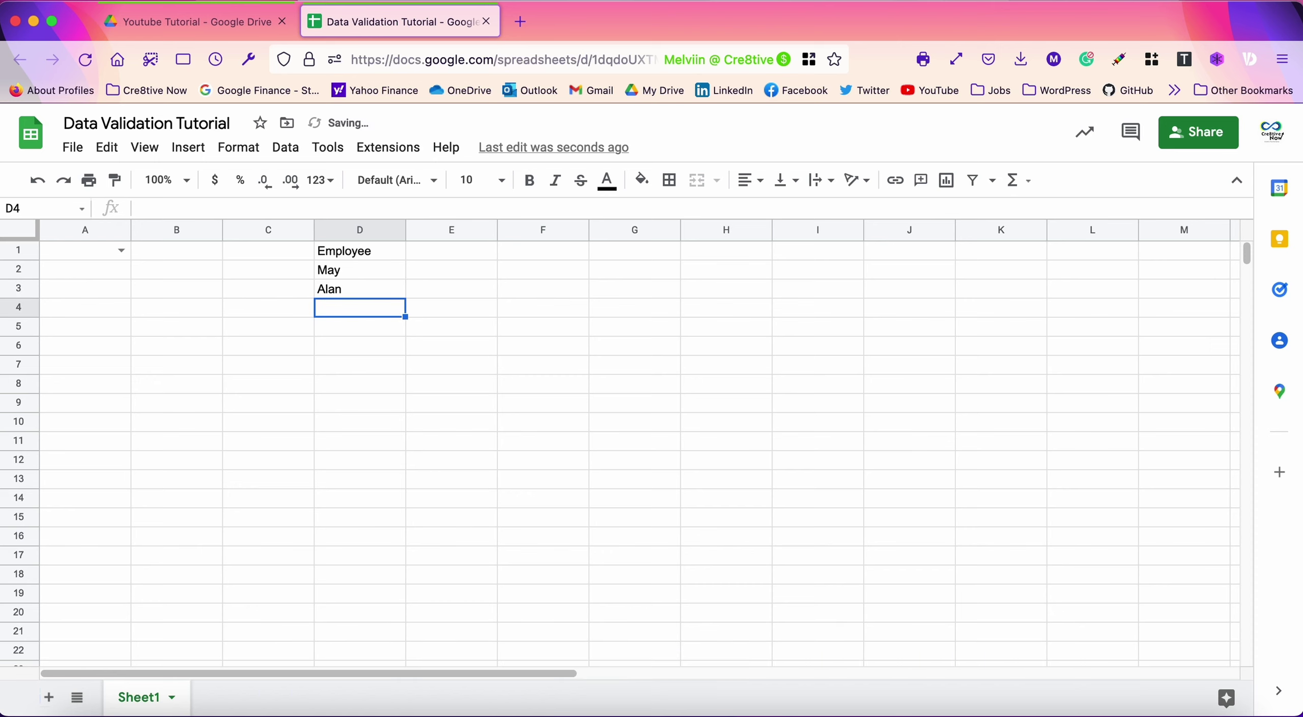
pyautogui.write('Ali')
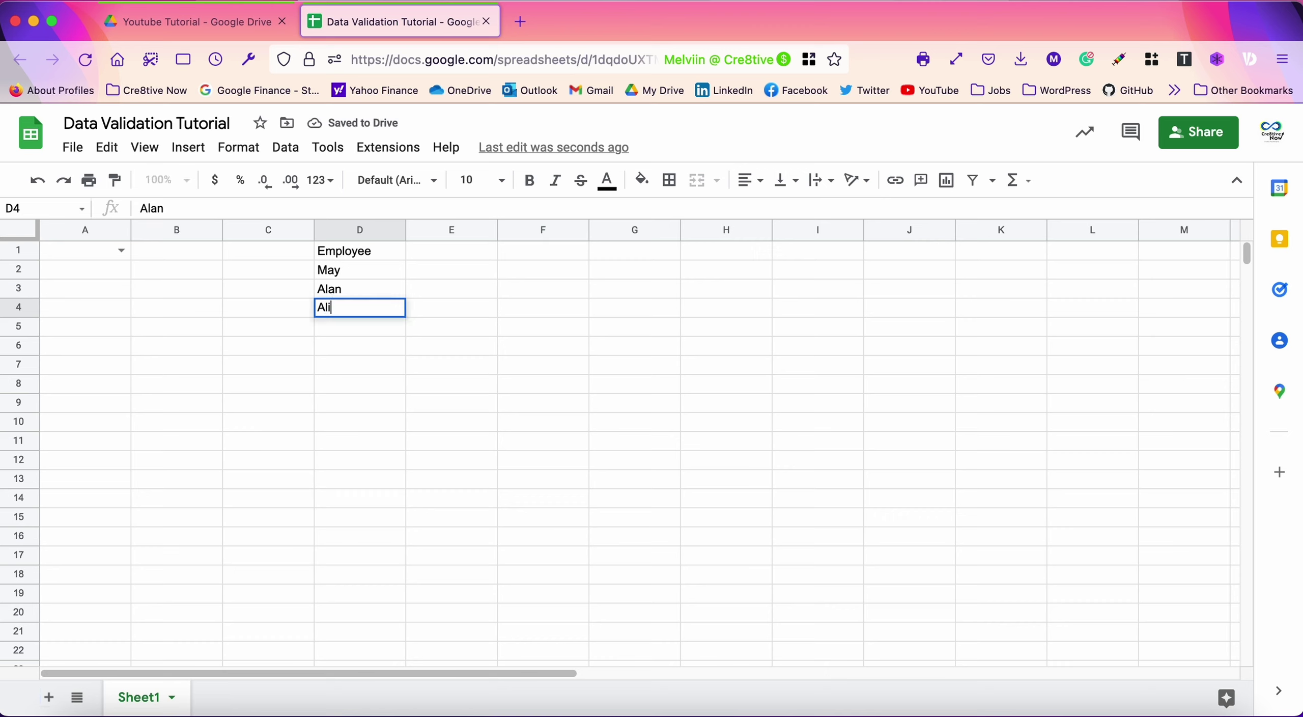
pyautogui.press('Return')
pyautogui.write('Muthu')
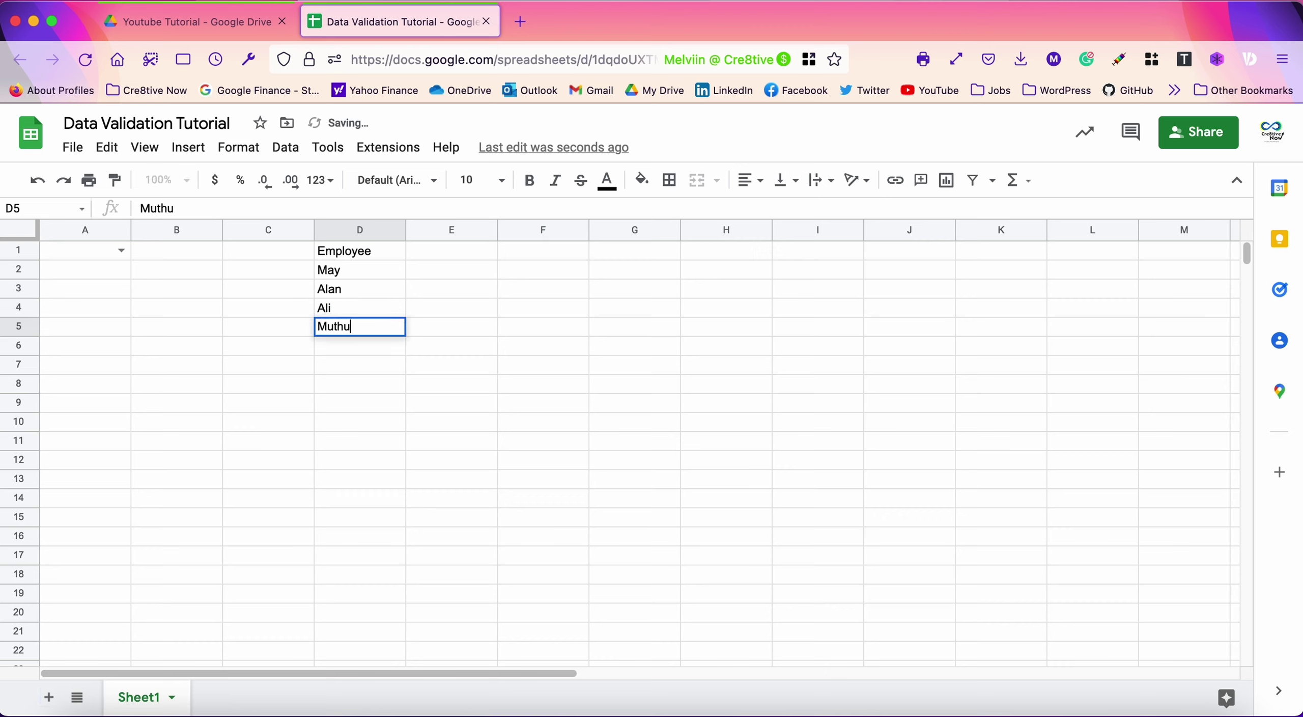
pyautogui.press('Return')
# Step: Make the Employee heading in cell D1 bold
pyautogui.click(347, 251)
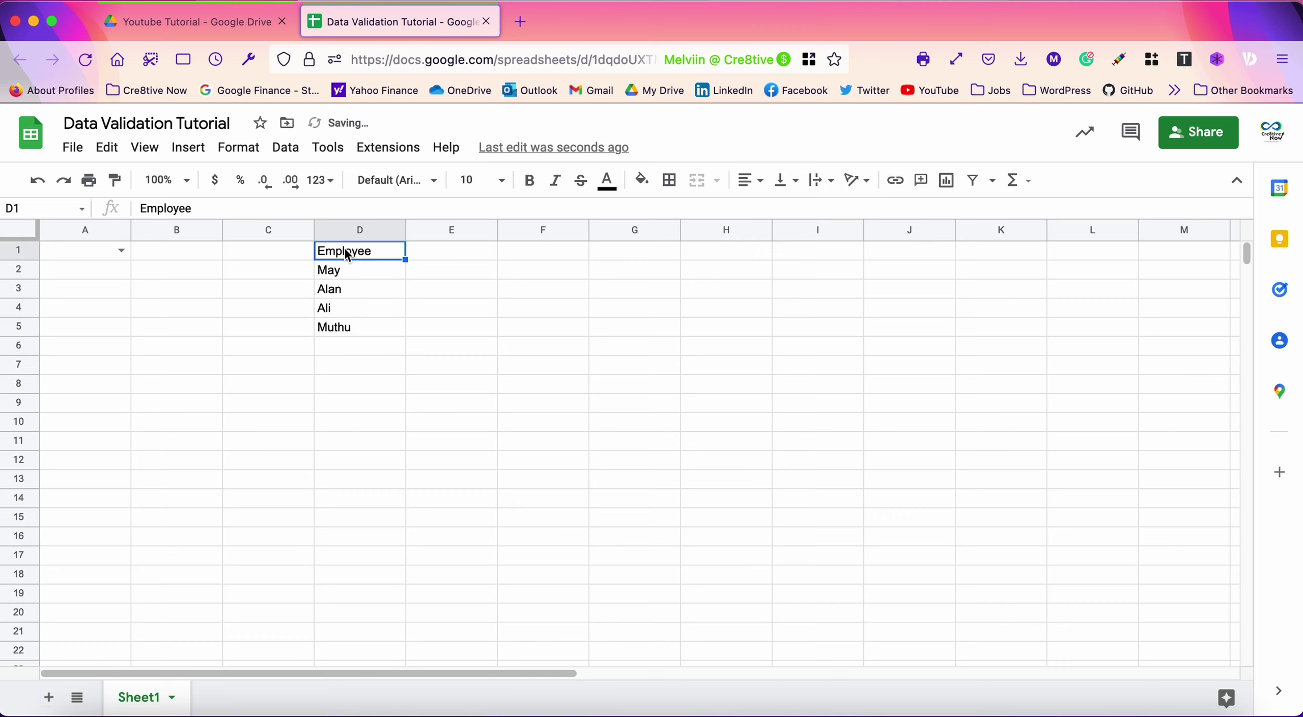
pyautogui.press('super+b')
pyautogui.click(195, 323)
# Step: Change the data validation criteria of cell A1 to List from a range, keeping the employee column uncovered by the dialog
pyautogui.click(71, 258)
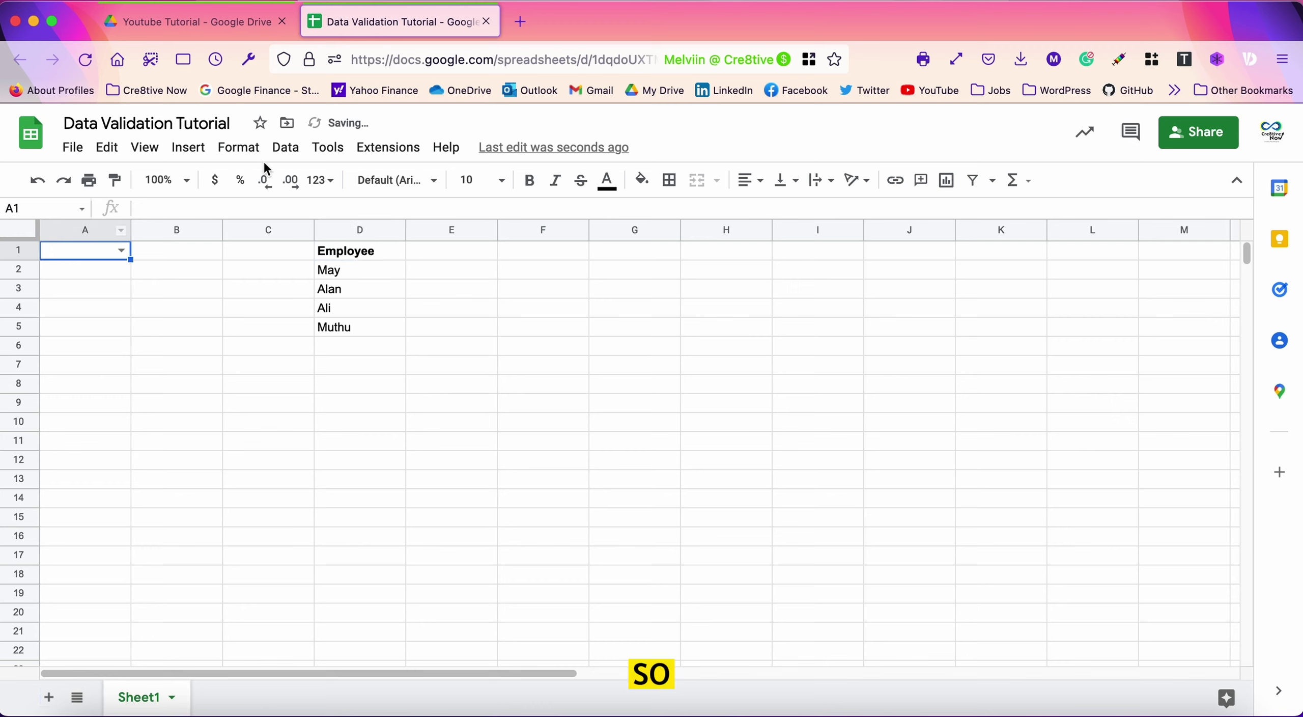
pyautogui.click(285, 147)
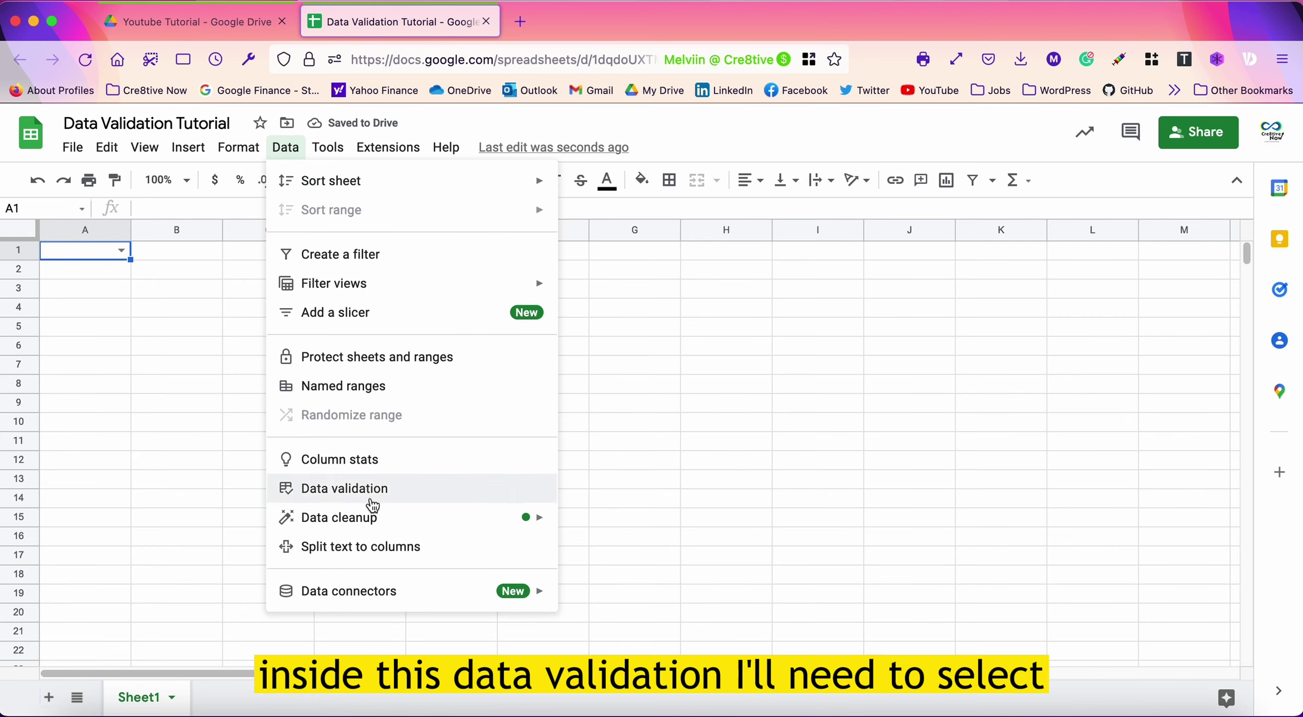
pyautogui.click(359, 488)
pyautogui.moveTo(615, 273); pyautogui.dragTo(783, 278)
pyautogui.click(753, 329)
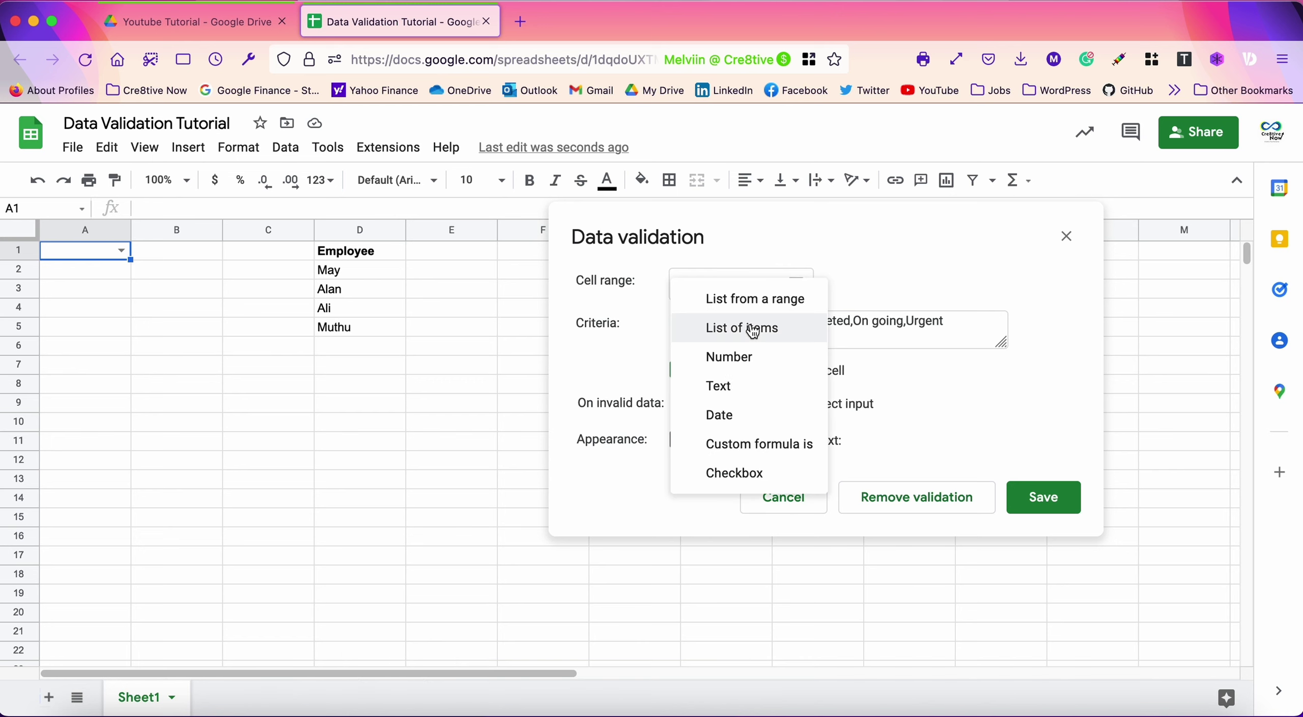
pyautogui.click(753, 298)
# Step: Pick the employee names in D2:D5 as the source range for the dropdown list and save the validation rule
pyautogui.click(944, 331)
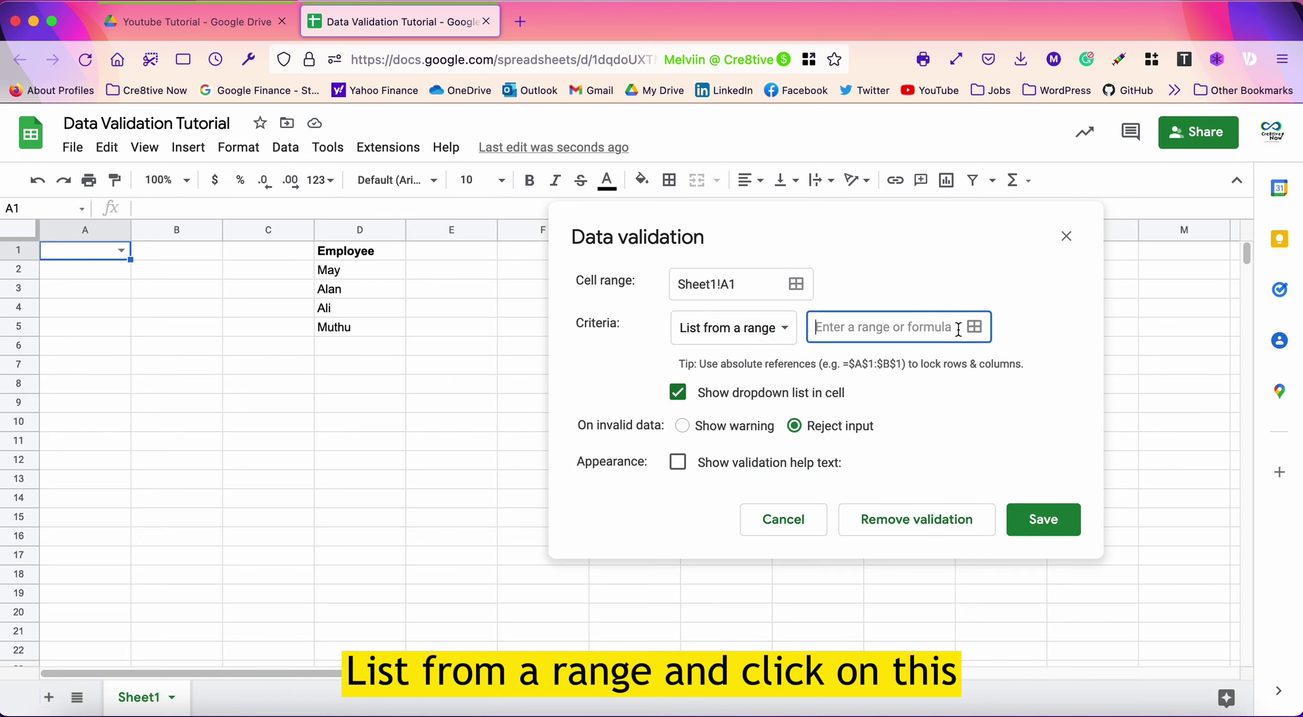
pyautogui.click(974, 327)
pyautogui.moveTo(385, 278); pyautogui.dragTo(382, 330)
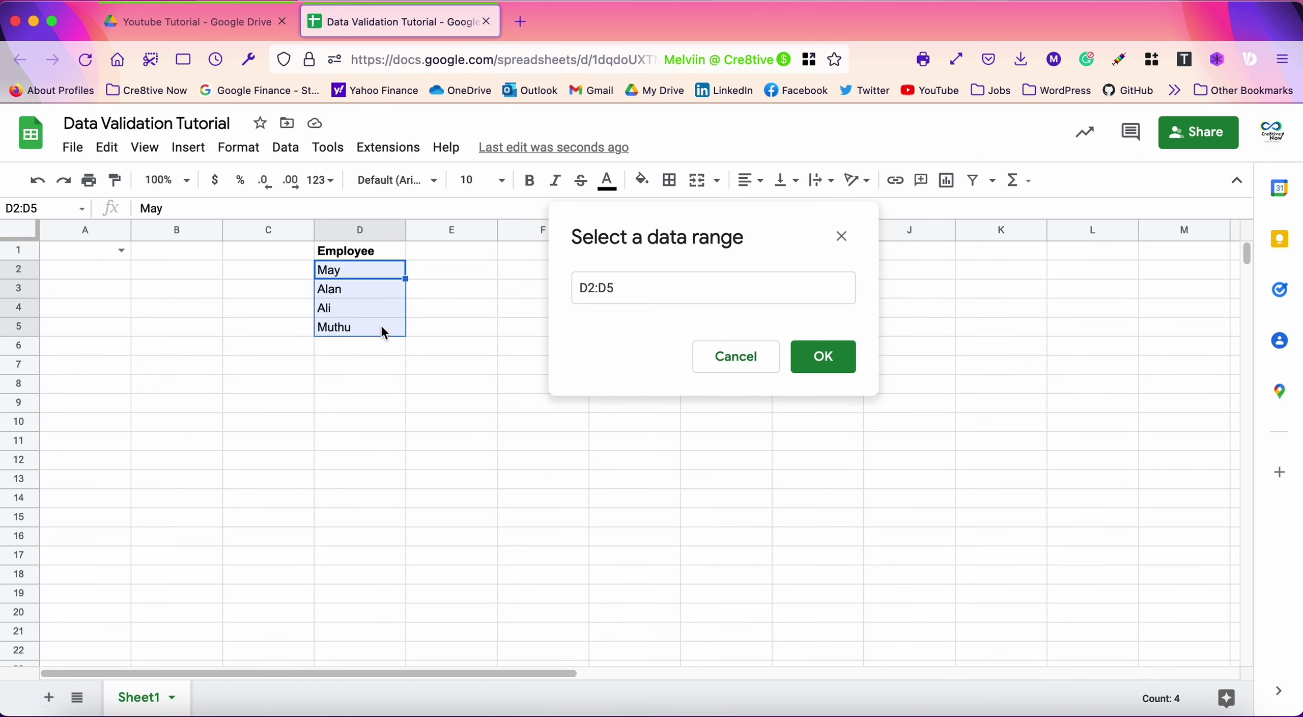
pyautogui.click(847, 361)
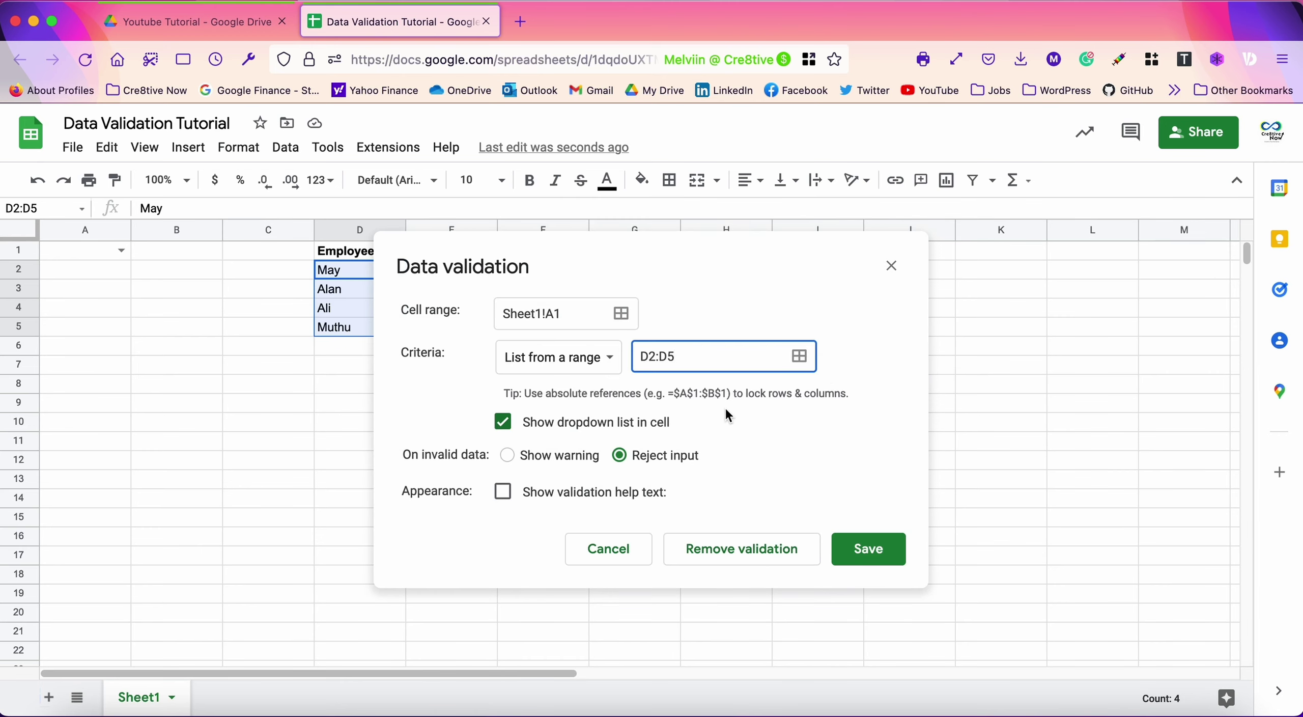
pyautogui.click(889, 563)
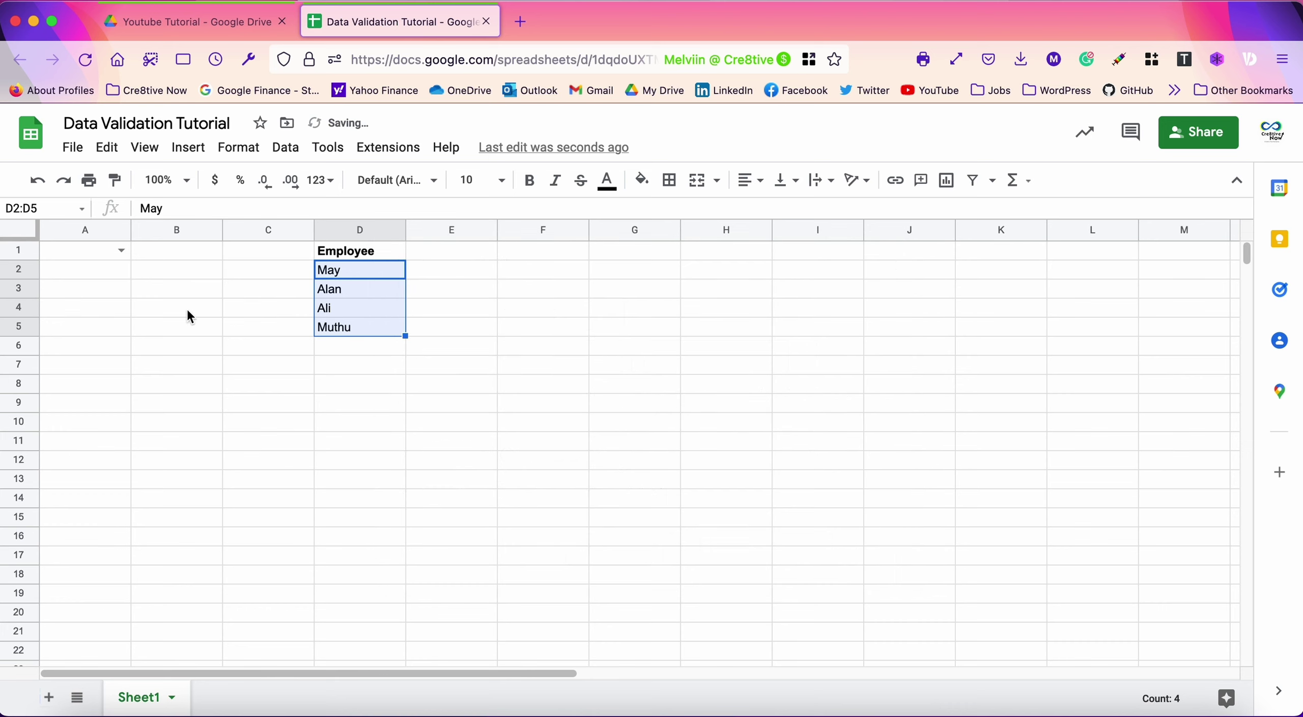
# Step: Choose the third employee from the Employee column in cell A1's dropdown list
pyautogui.click(122, 252)
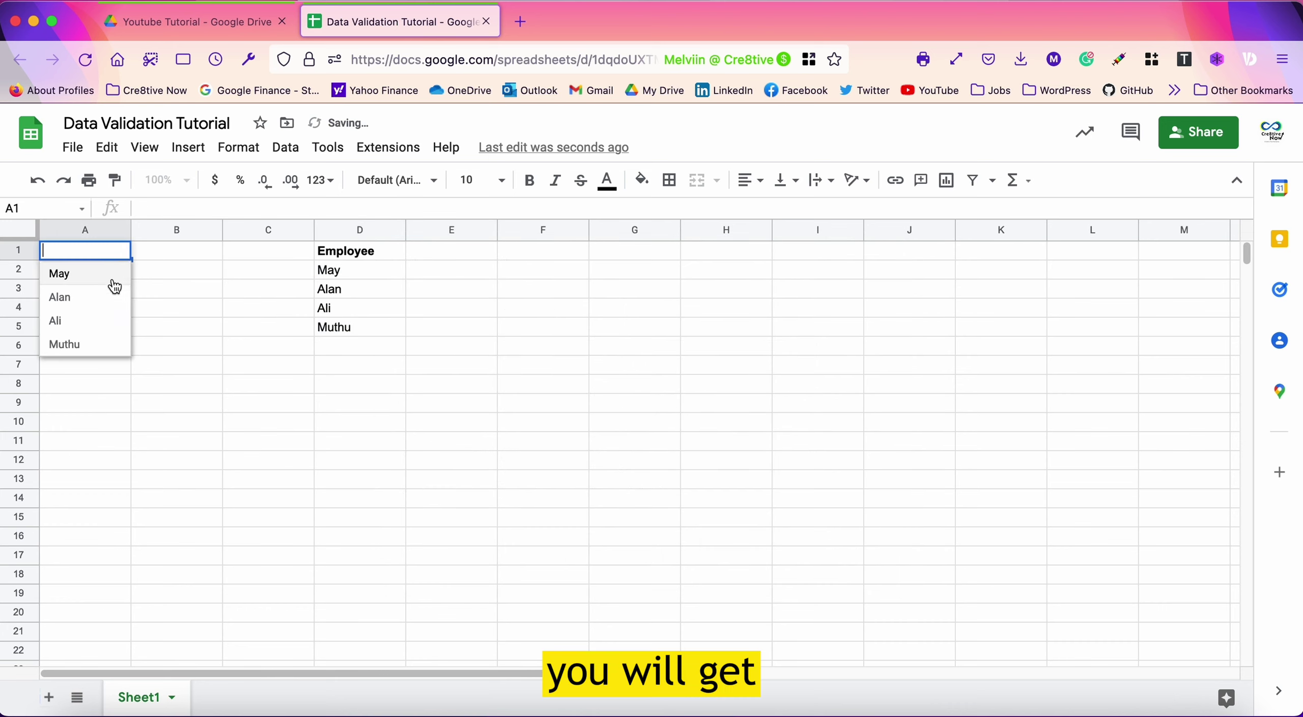
pyautogui.click(97, 318)
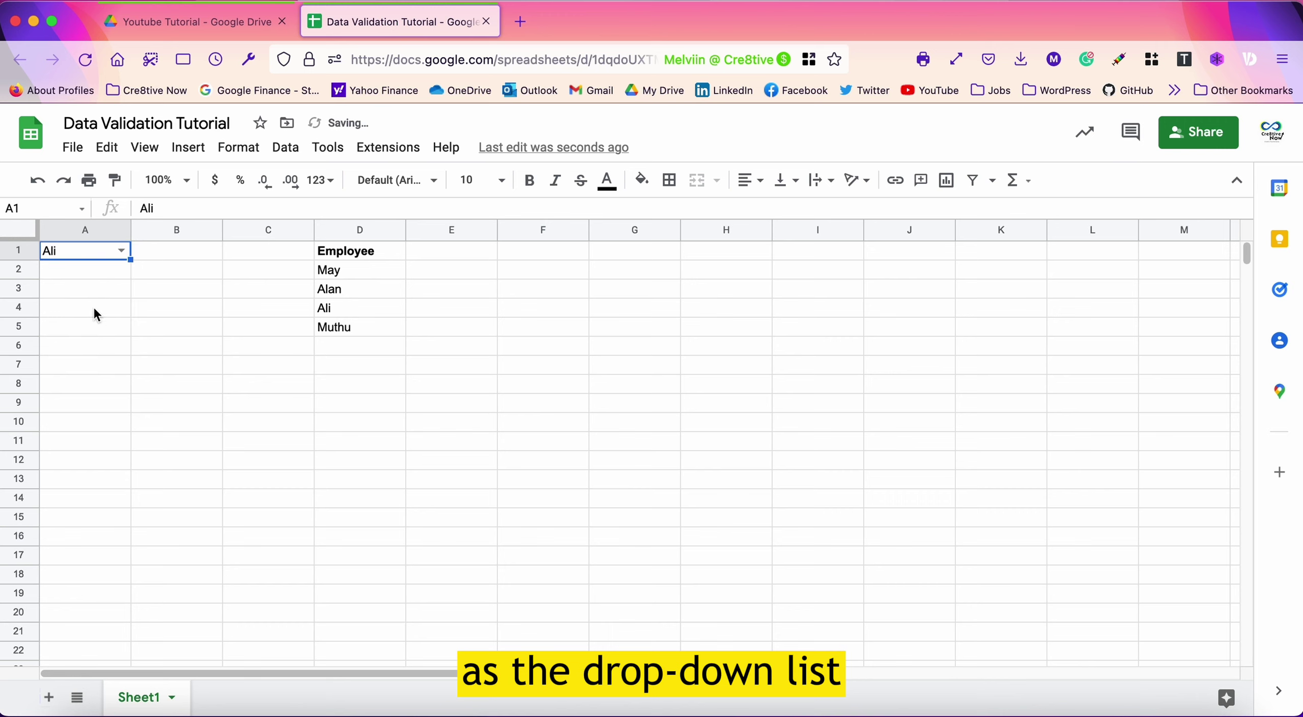
pyautogui.click(88, 274)
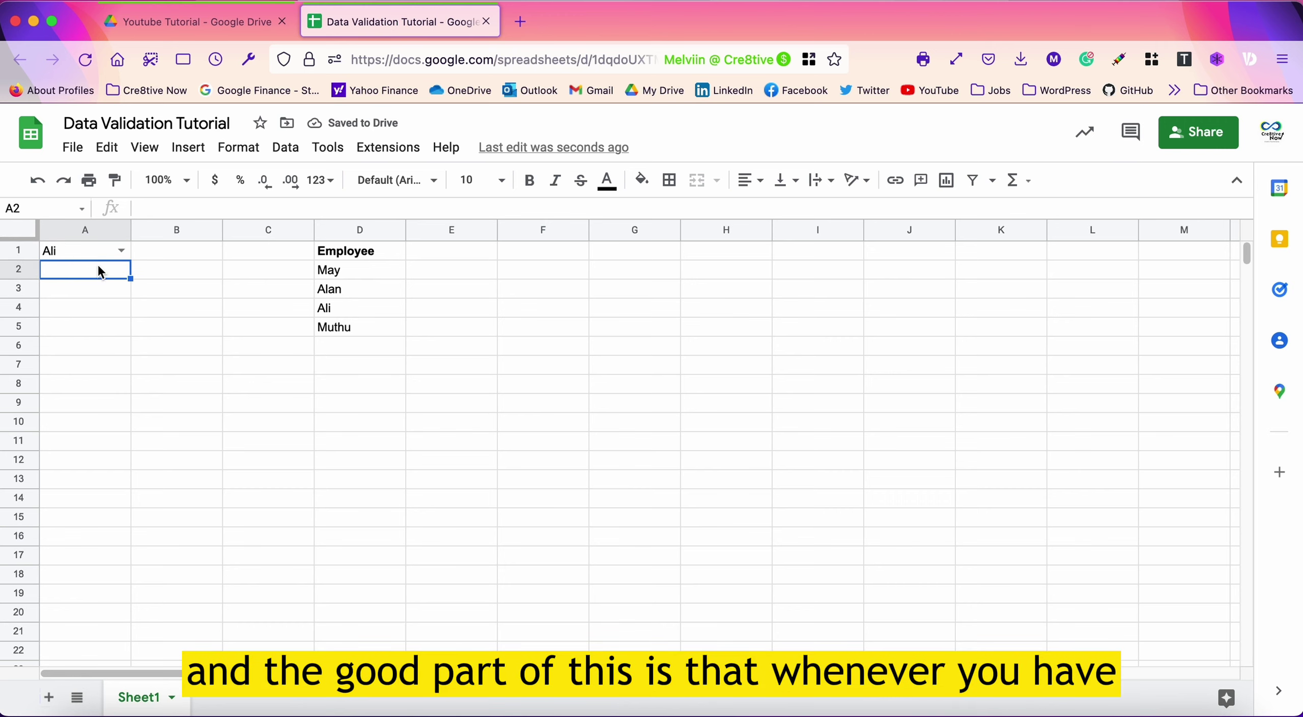
# Step: Replace the second employee's name in cell D3 with a different first name
pyautogui.doubleClick(359, 308)
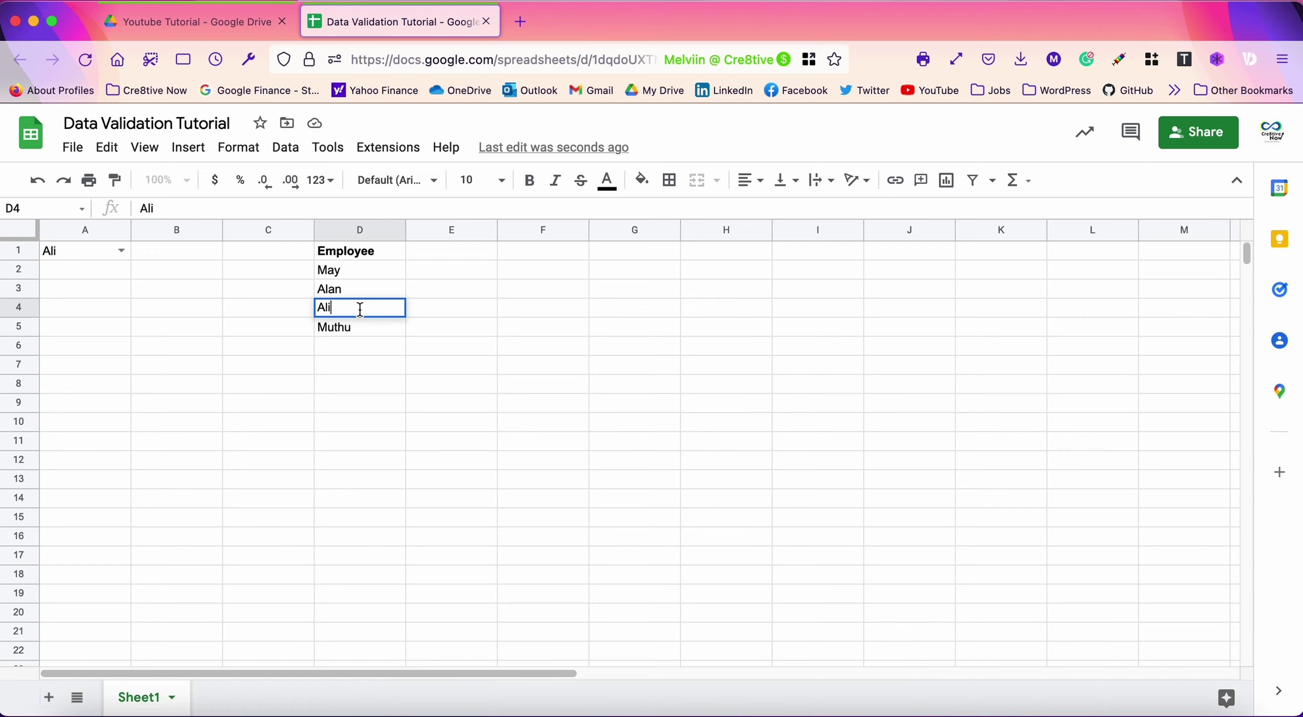
pyautogui.click(359, 347)
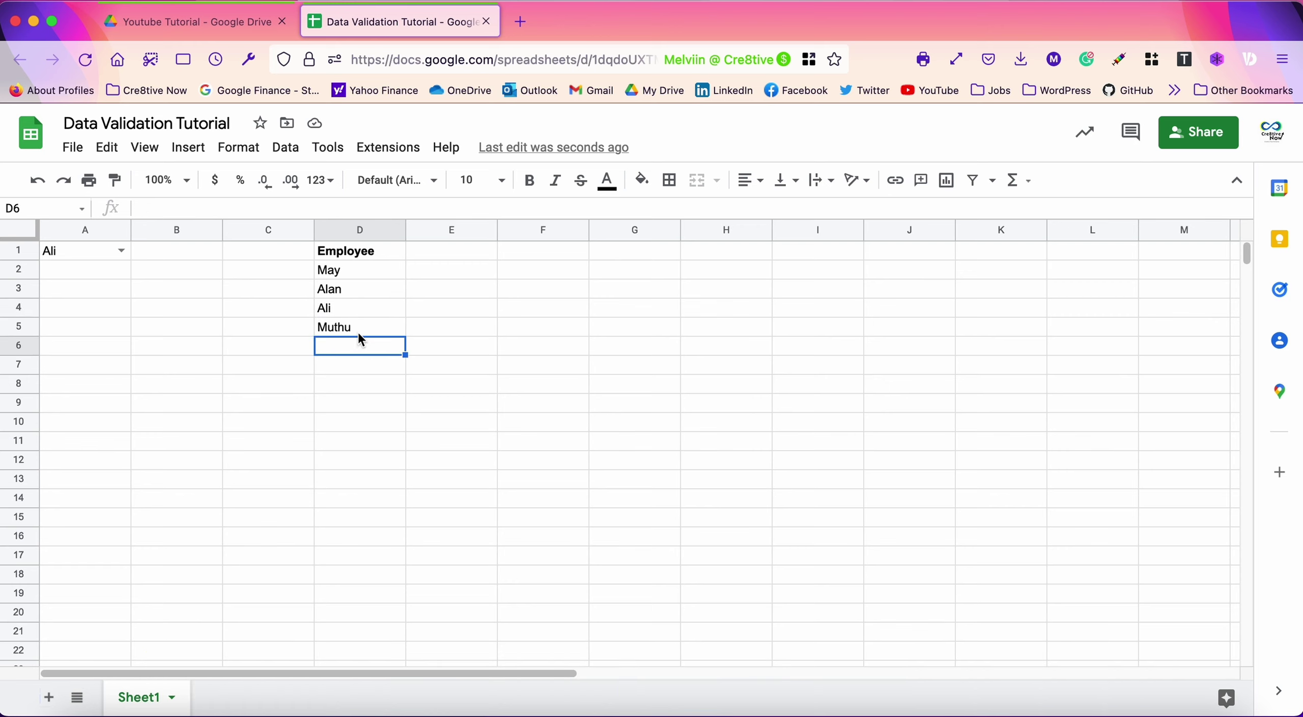
pyautogui.click(360, 295)
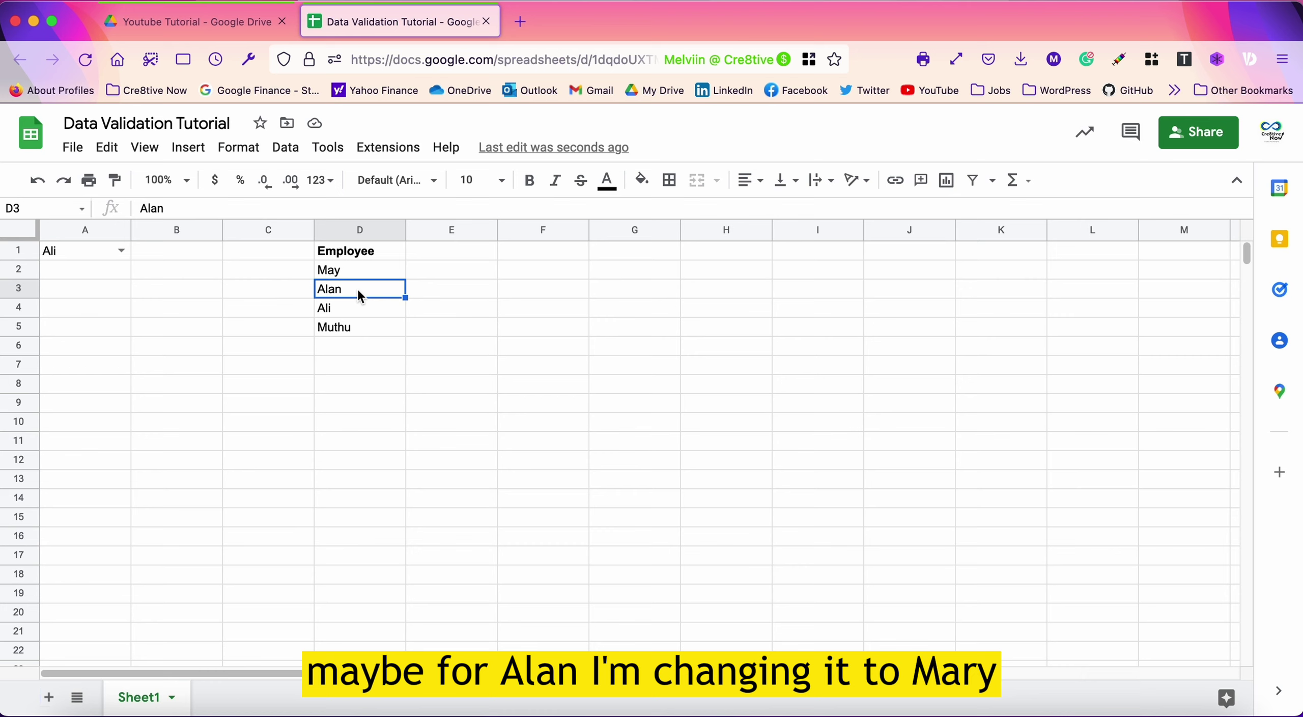
pyautogui.write('M')
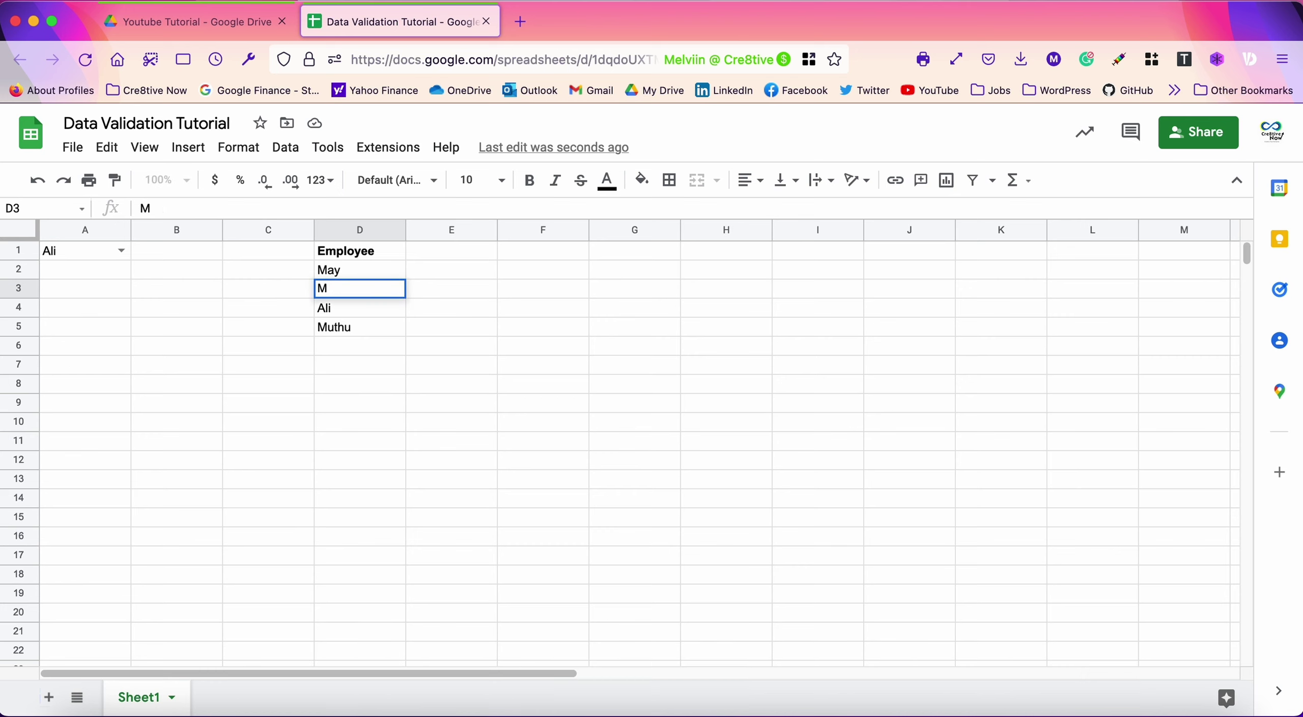
pyautogui.write('ary')
pyautogui.press('Return')
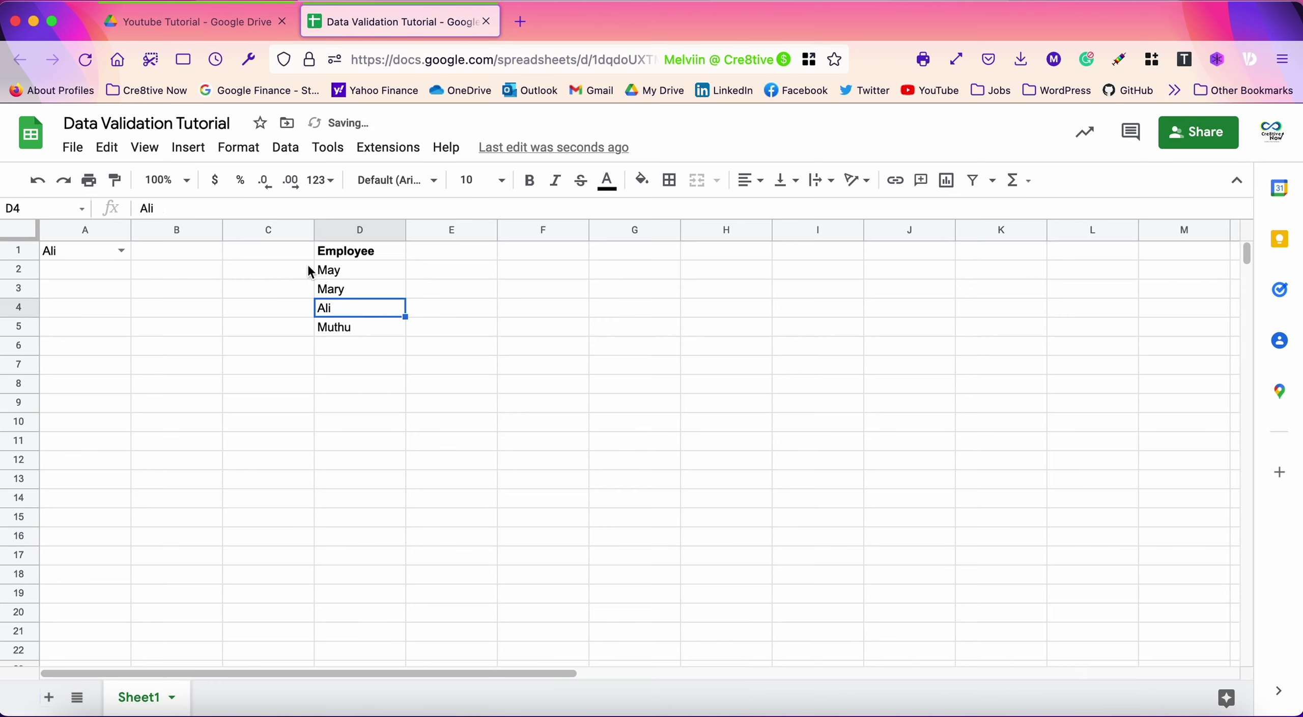
# Step: Select the replacement employee name from D3 in cell A1's dropdown list
pyautogui.click(112, 251)
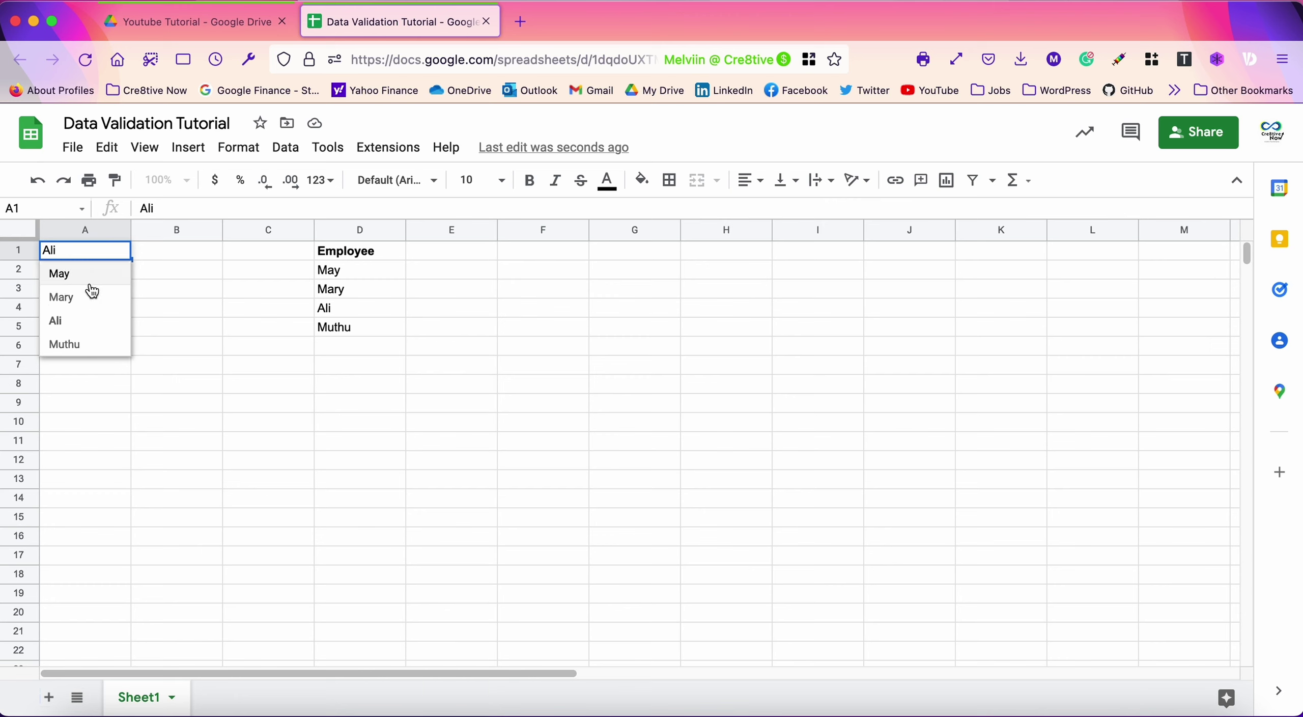
pyautogui.click(97, 299)
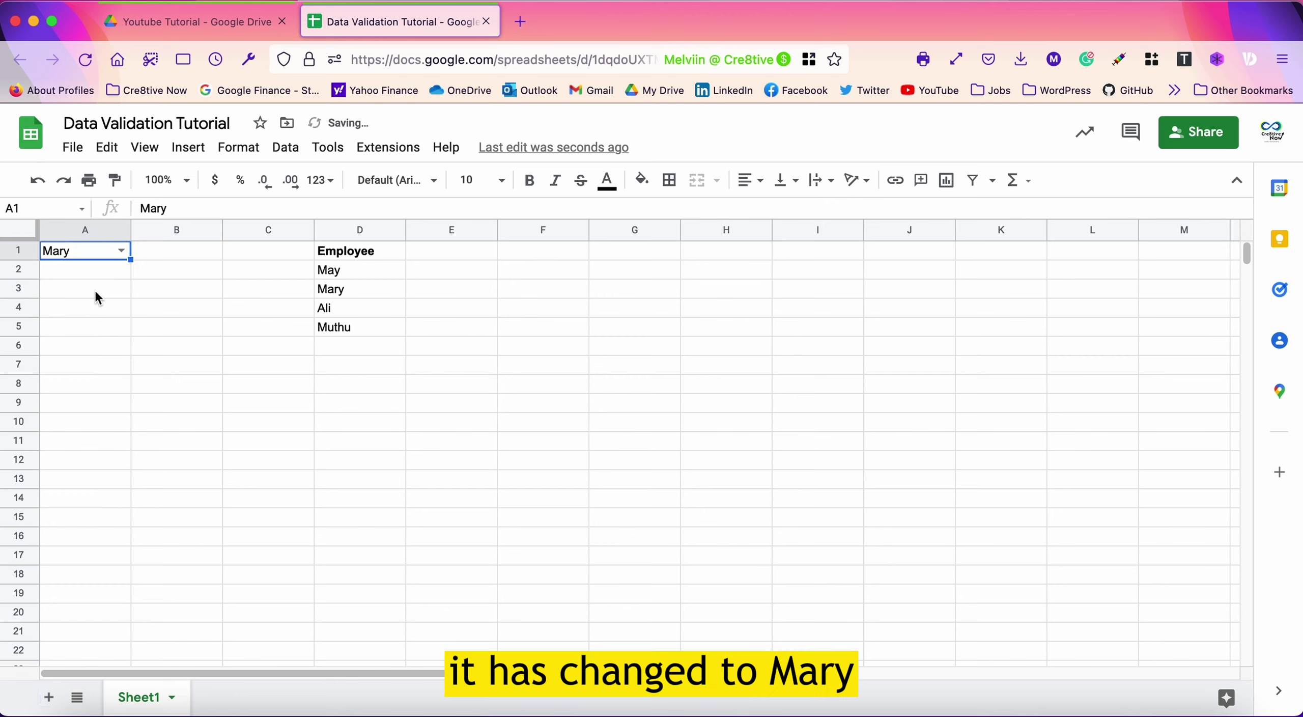
pyautogui.click(101, 289)
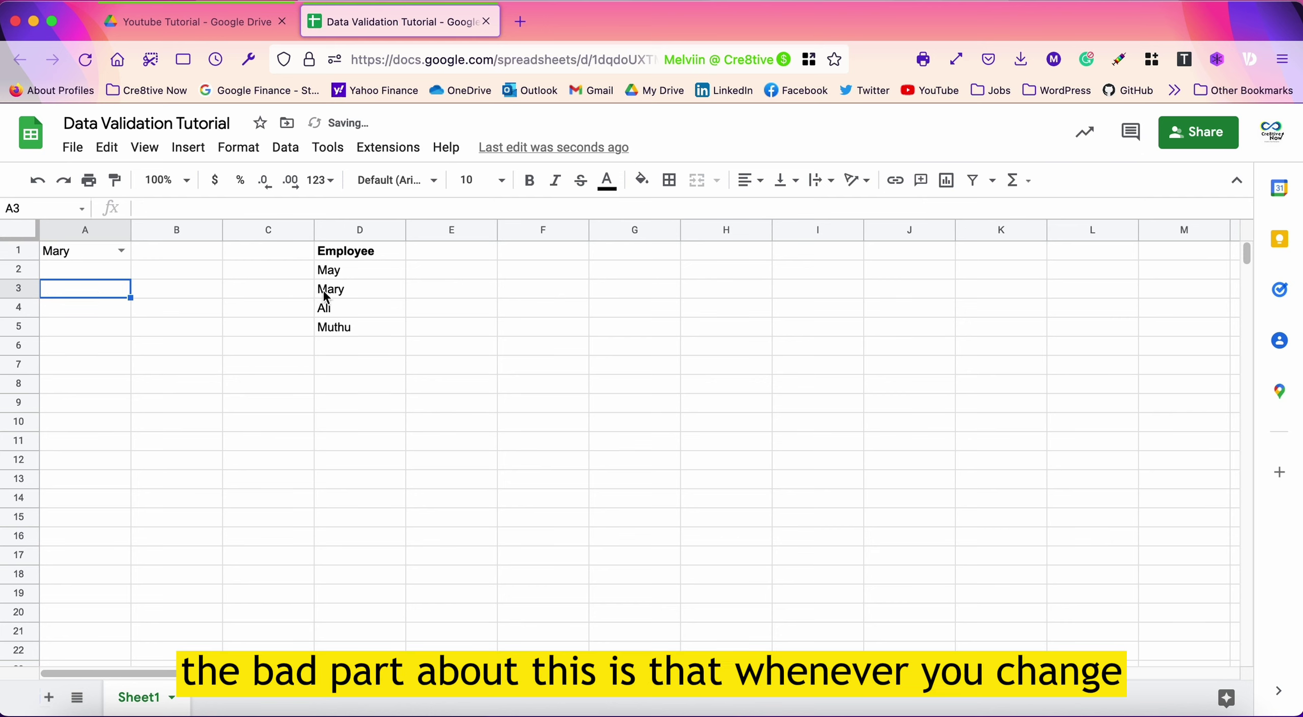
# Step: Re-enter the original employee's first name in cell D3 and check the validation note on cell A1
pyautogui.click(339, 298)
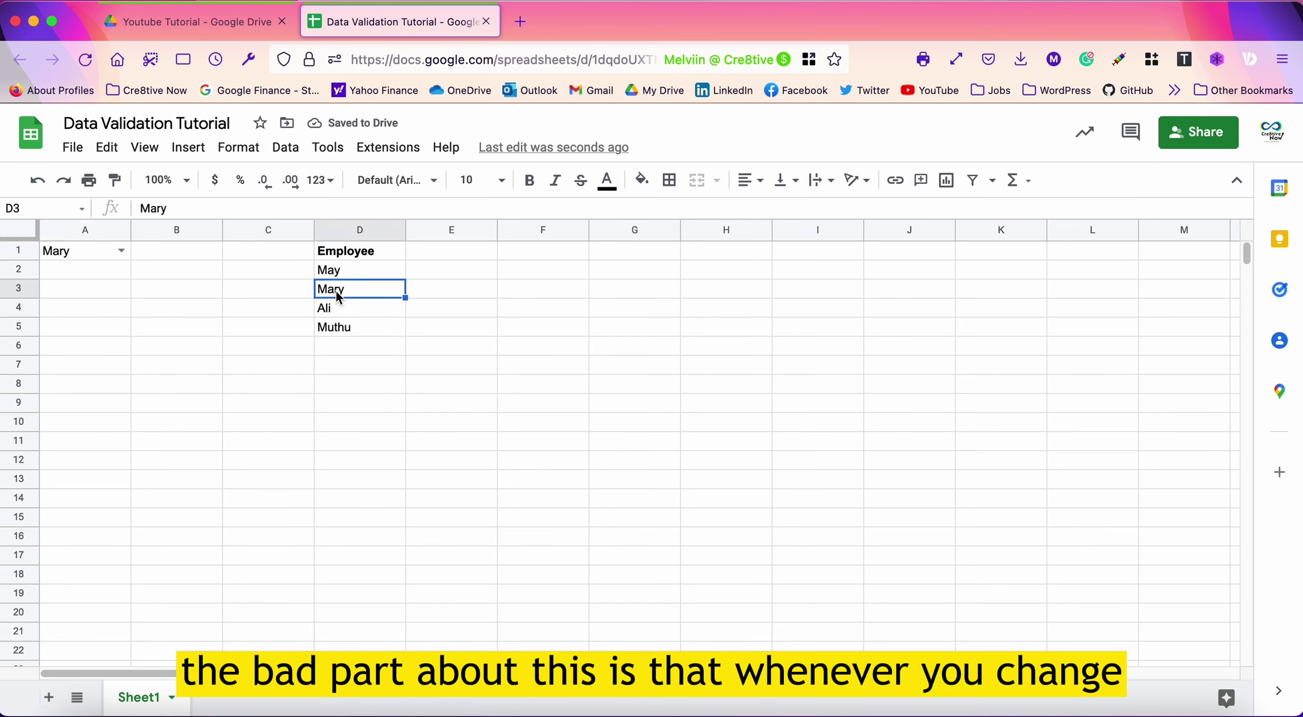
pyautogui.write('Alan')
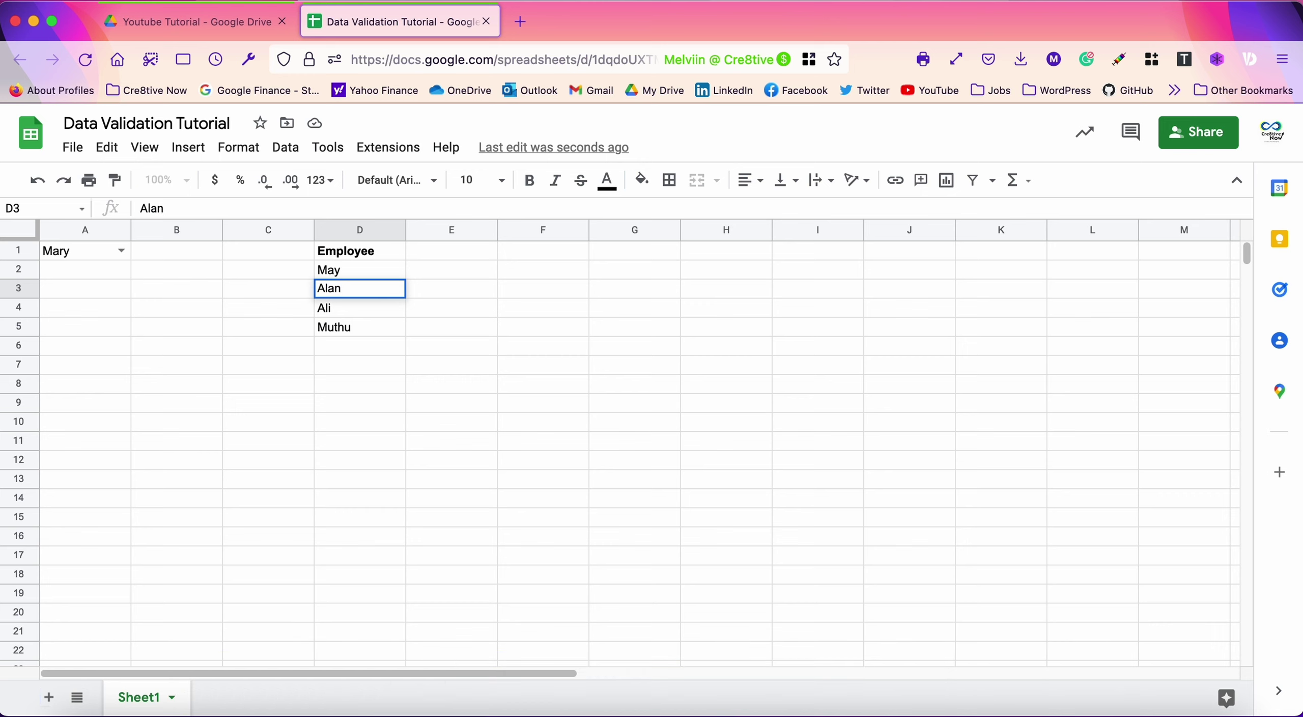
pyautogui.press('Return')
pyautogui.moveTo(89, 257)
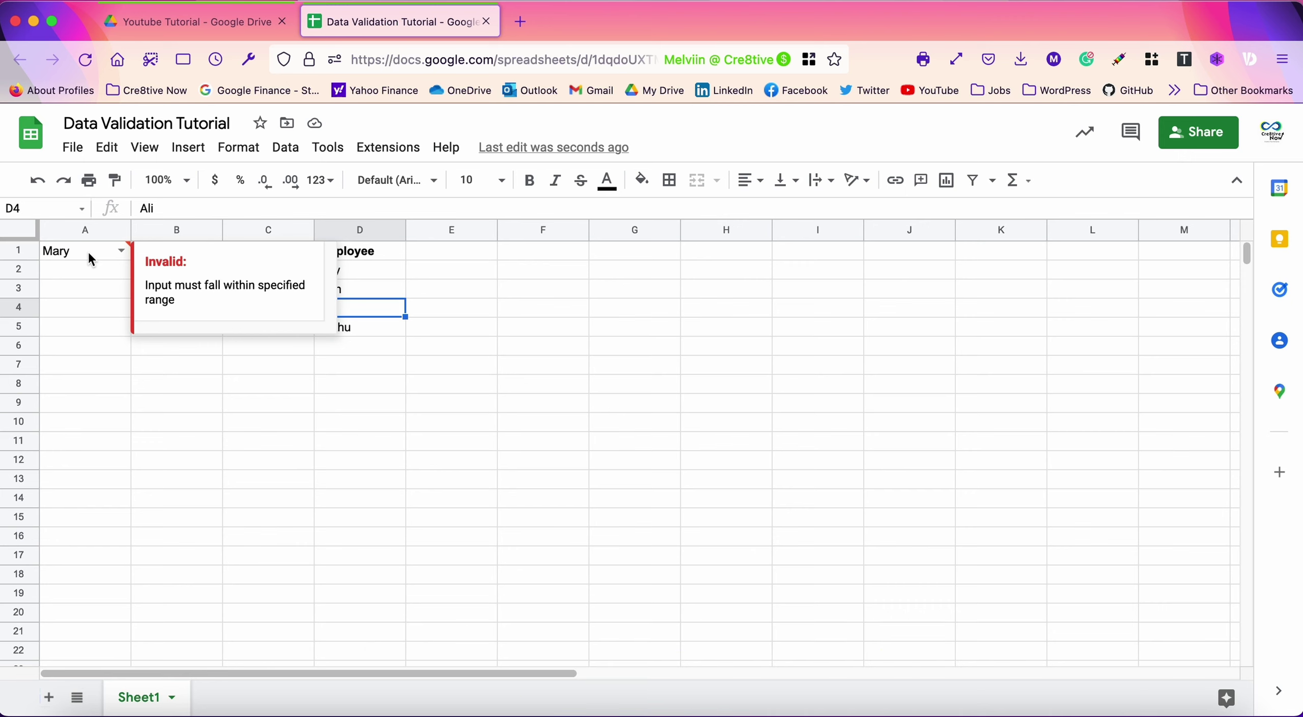
pyautogui.click(375, 346)
pyautogui.click(379, 313)
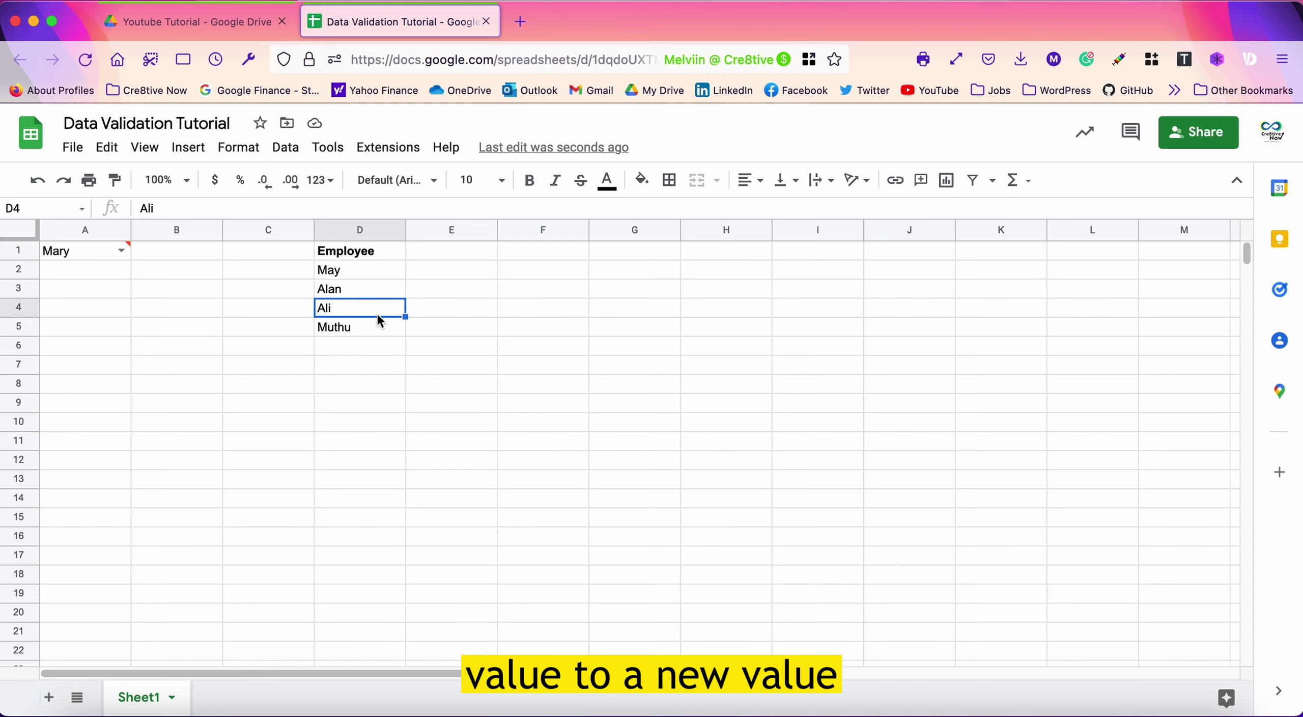
# Step: Set cell A1 to the second employee, matching the name in D3, using its dropdown list
pyautogui.click(80, 255)
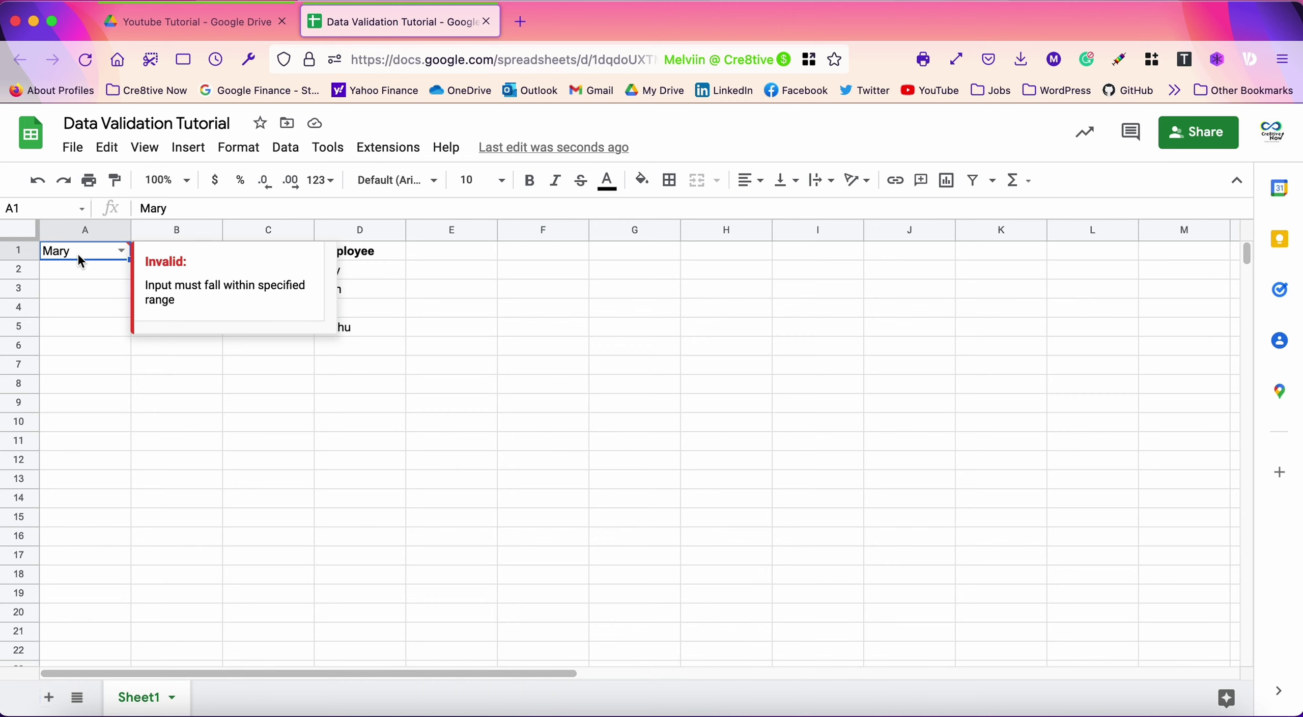
pyautogui.click(121, 252)
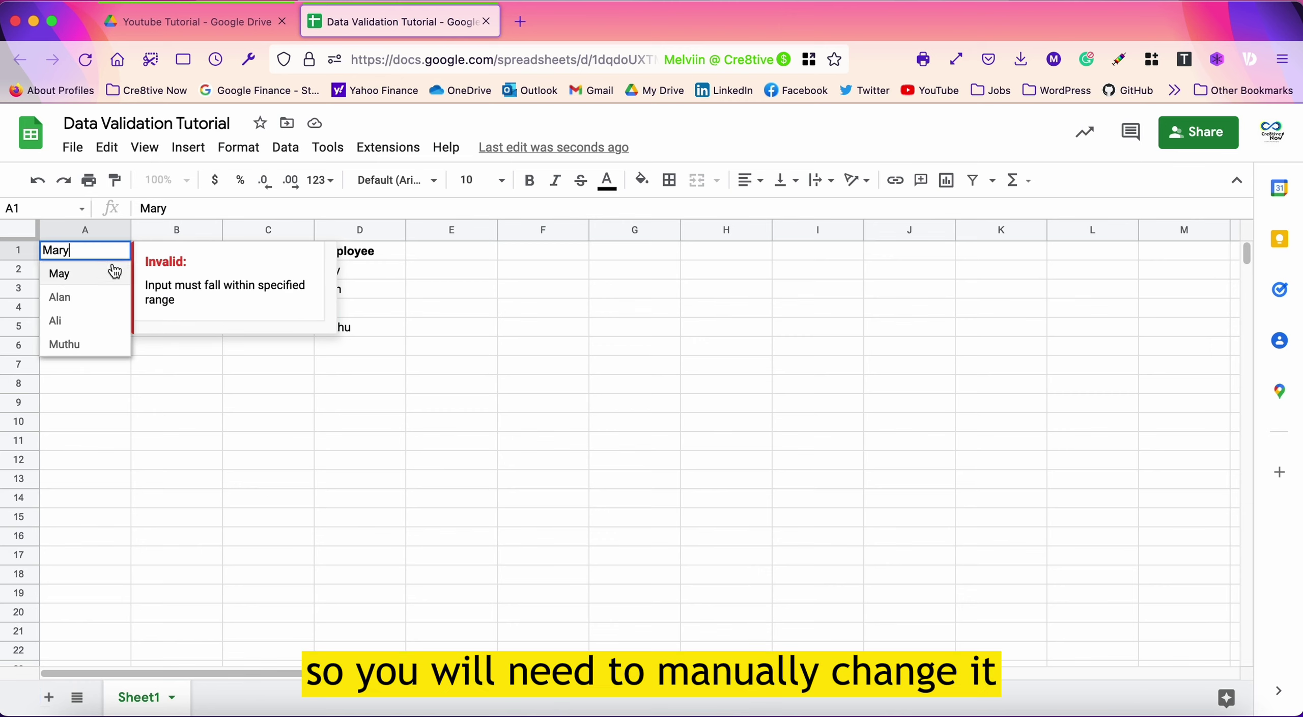
pyautogui.click(111, 297)
pyautogui.click(106, 306)
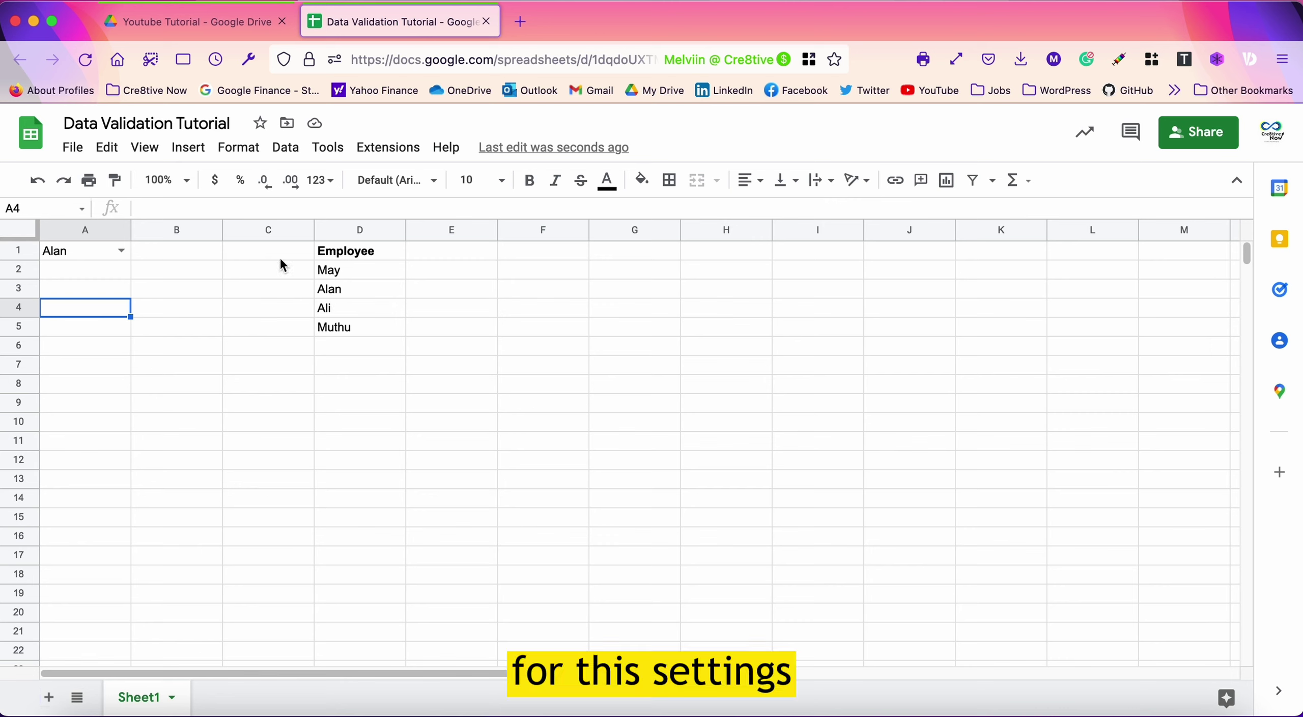
# Step: Extend the source range of cell A1's validation list to =$D$2:$D and save the rule
pyautogui.click(95, 254)
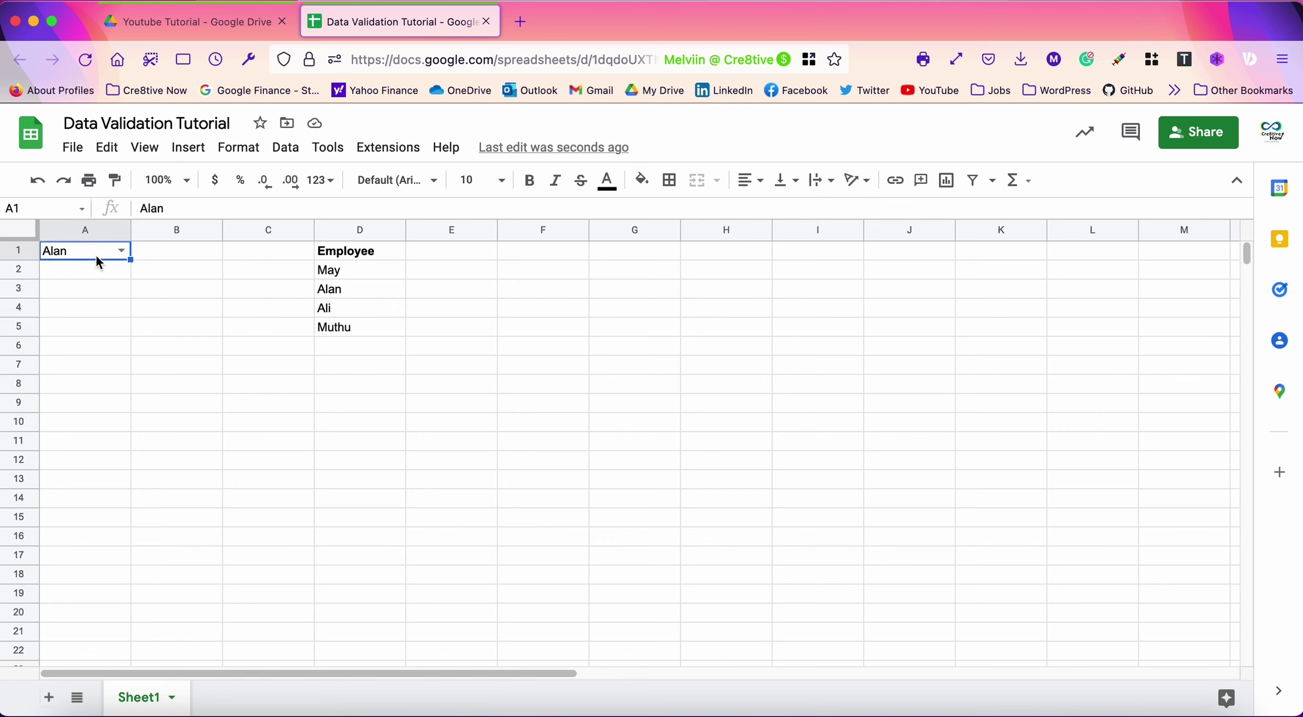
pyautogui.click(286, 147)
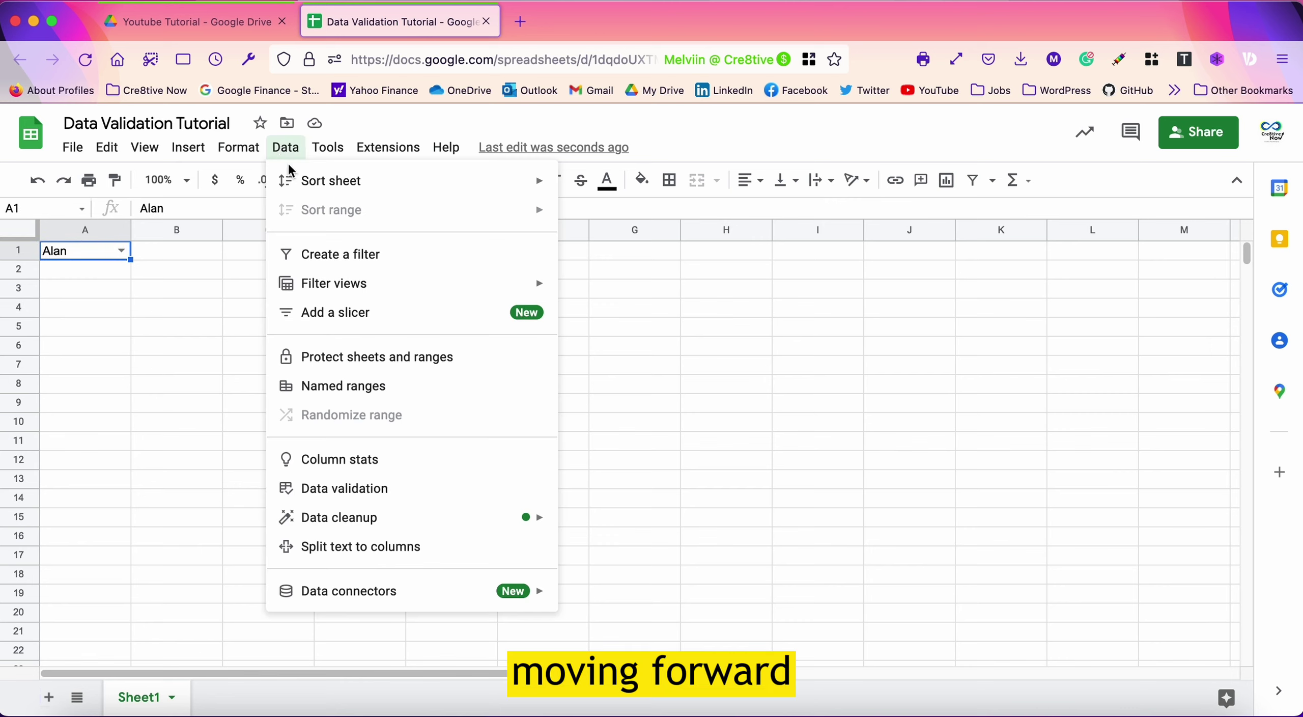
pyautogui.click(373, 489)
pyautogui.moveTo(520, 260); pyautogui.dragTo(617, 257)
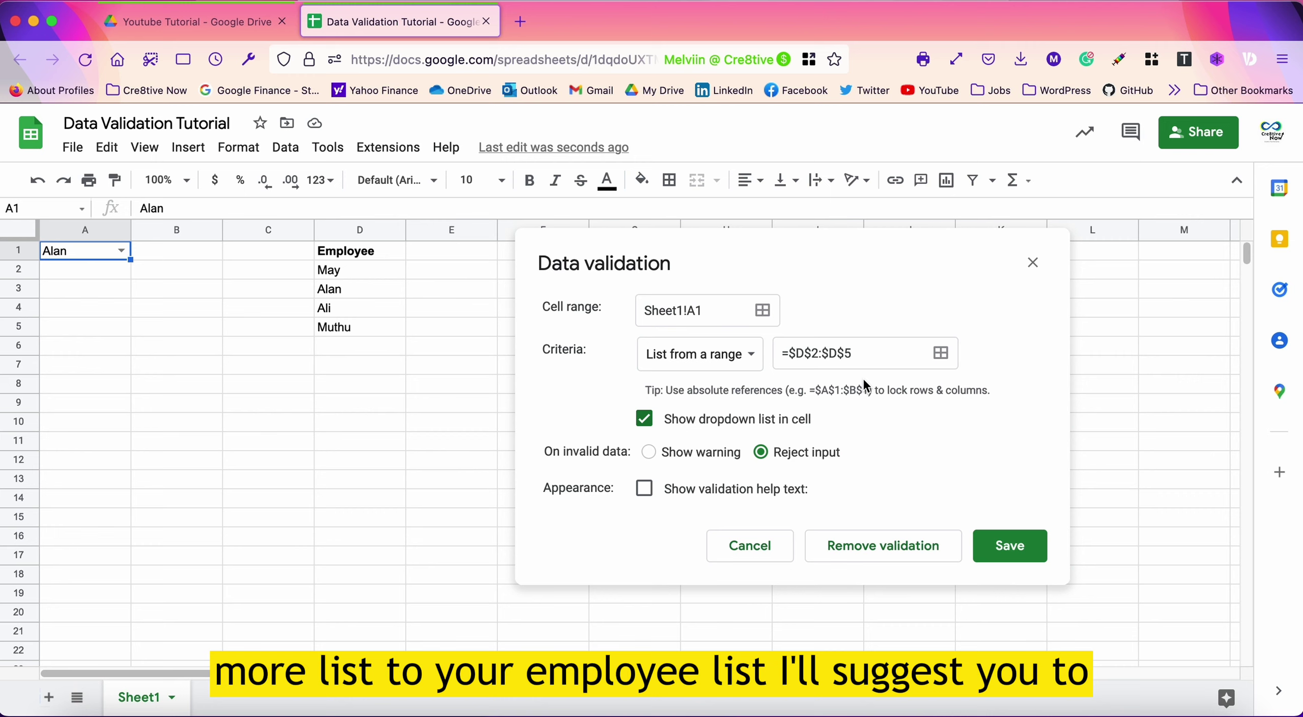
pyautogui.click(858, 364)
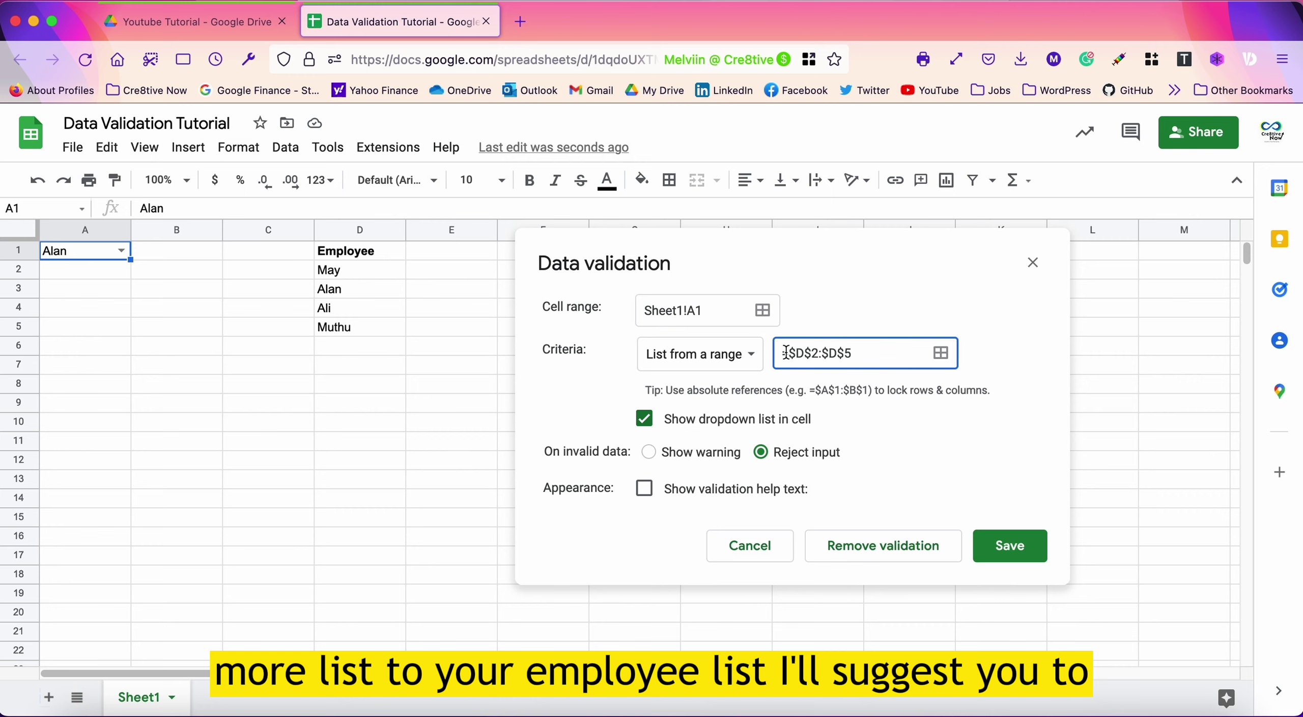
pyautogui.moveTo(789, 353); pyautogui.dragTo(879, 354)
pyautogui.click(878, 353)
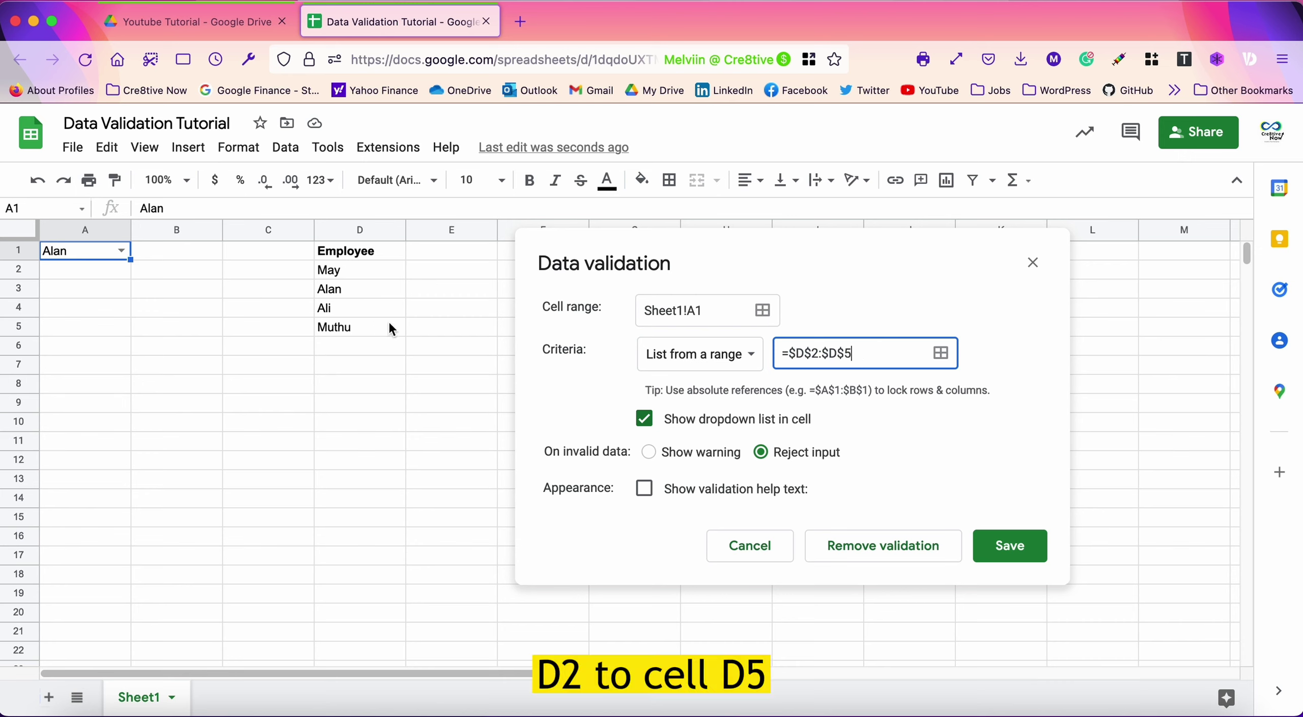
pyautogui.press('BackSpace')
pyautogui.press('BackSpace')
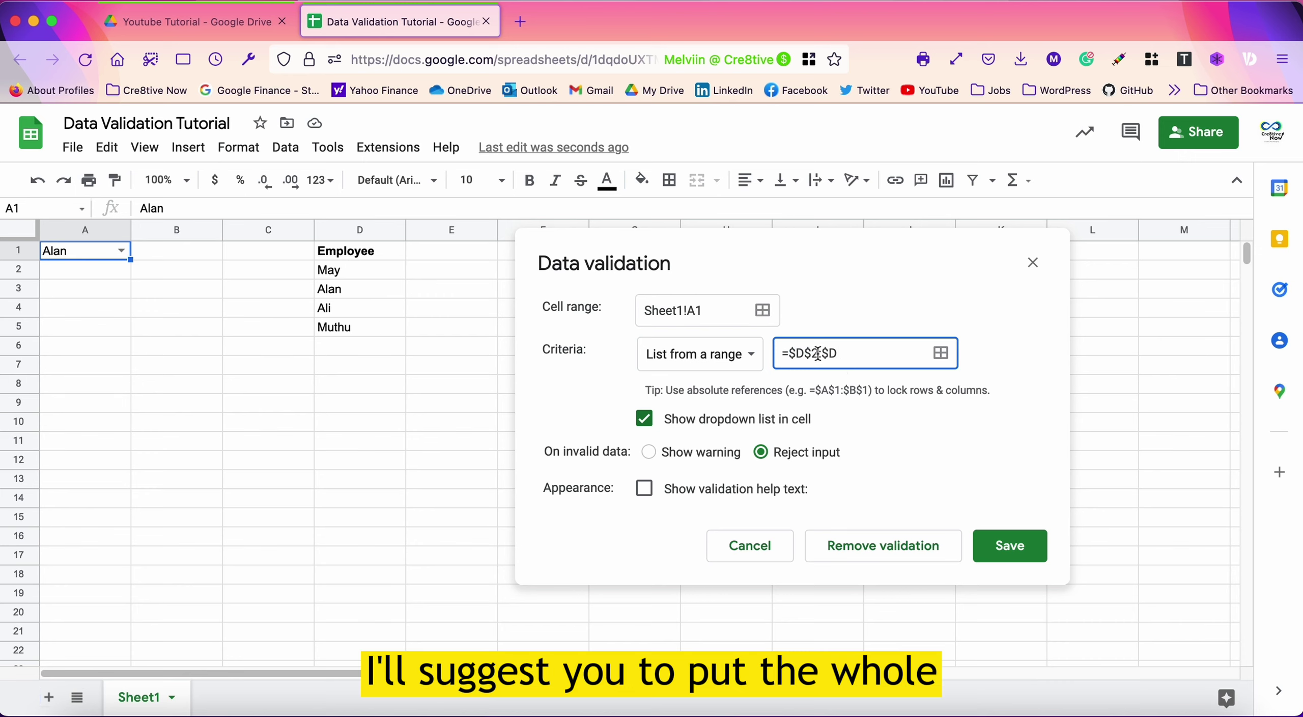
pyautogui.click(1012, 548)
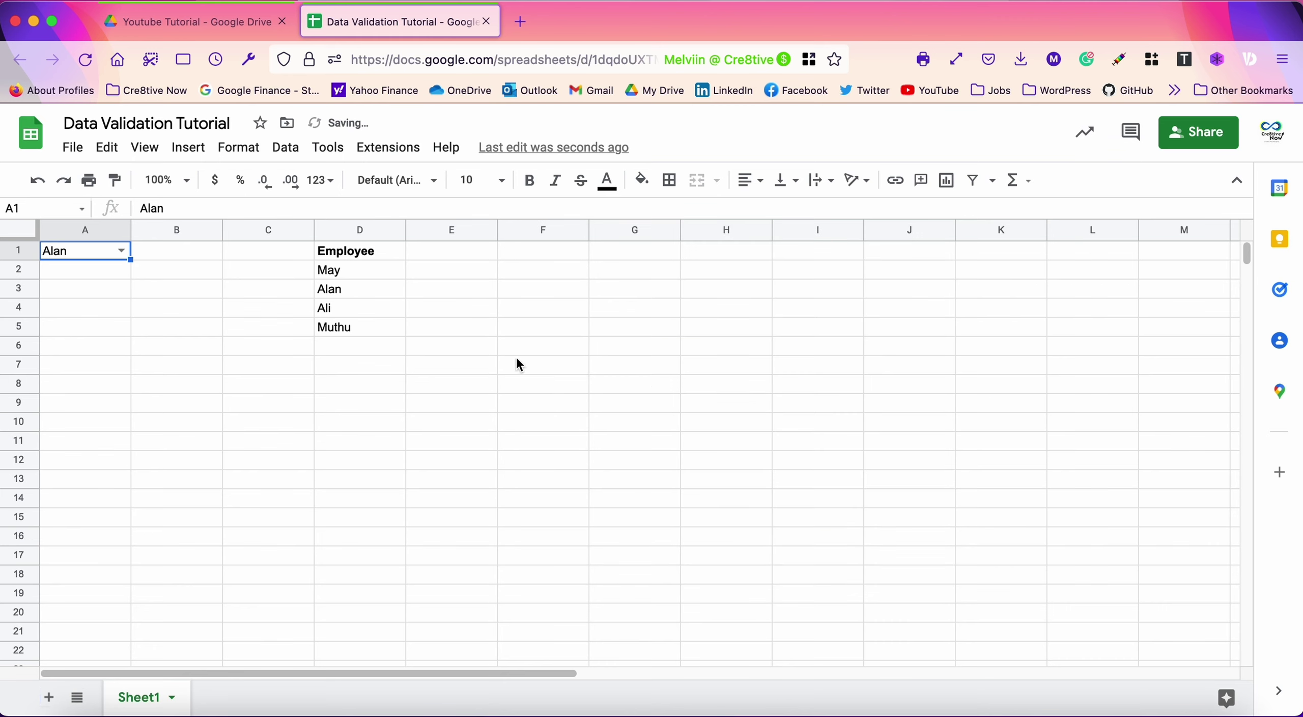
# Step: Add a fifth employee's first name in cell D6 and check the options in cell A1's dropdown list
pyautogui.click(455, 346)
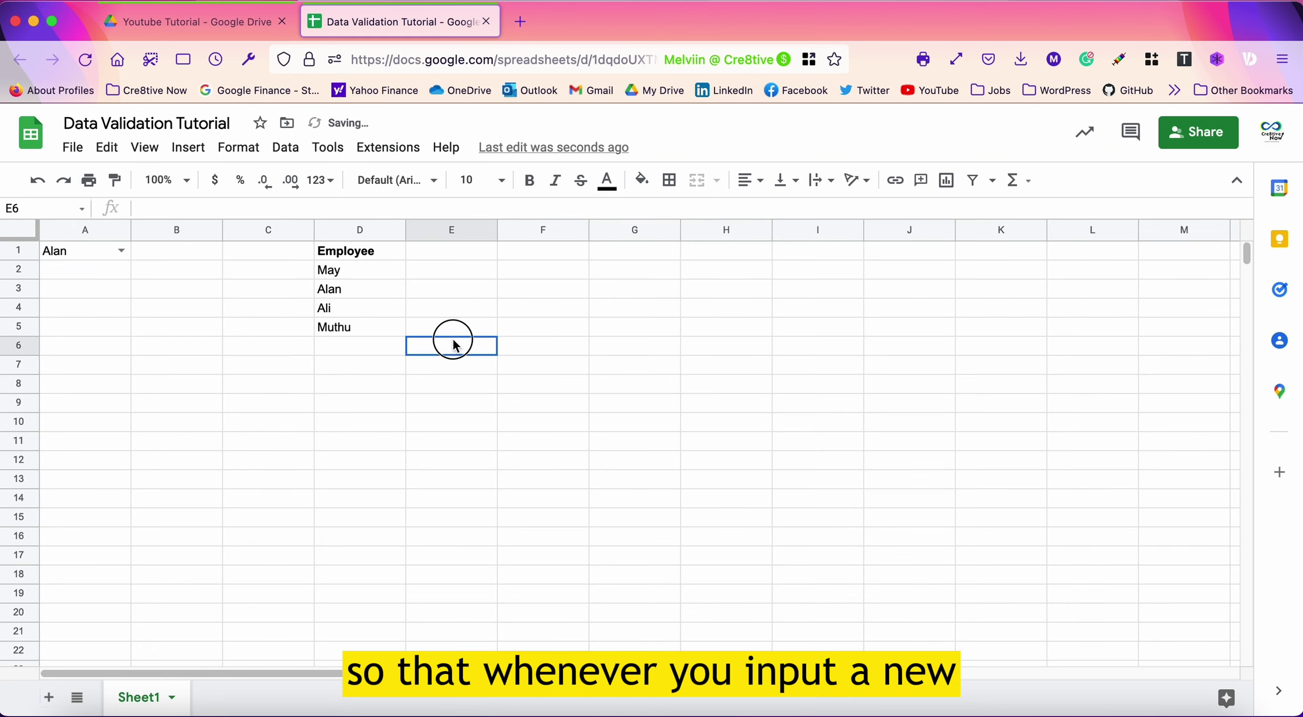
pyautogui.click(122, 251)
pyautogui.click(374, 347)
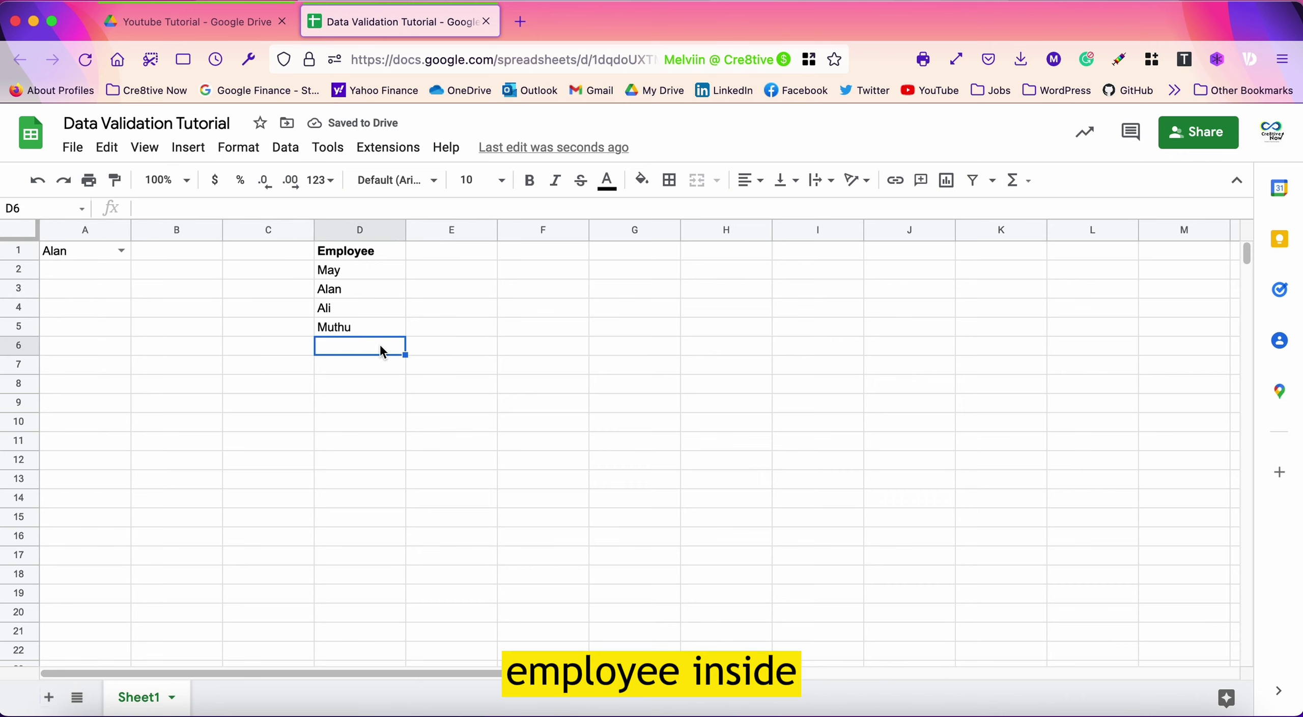
pyautogui.write('Melviin')
pyautogui.press('Return')
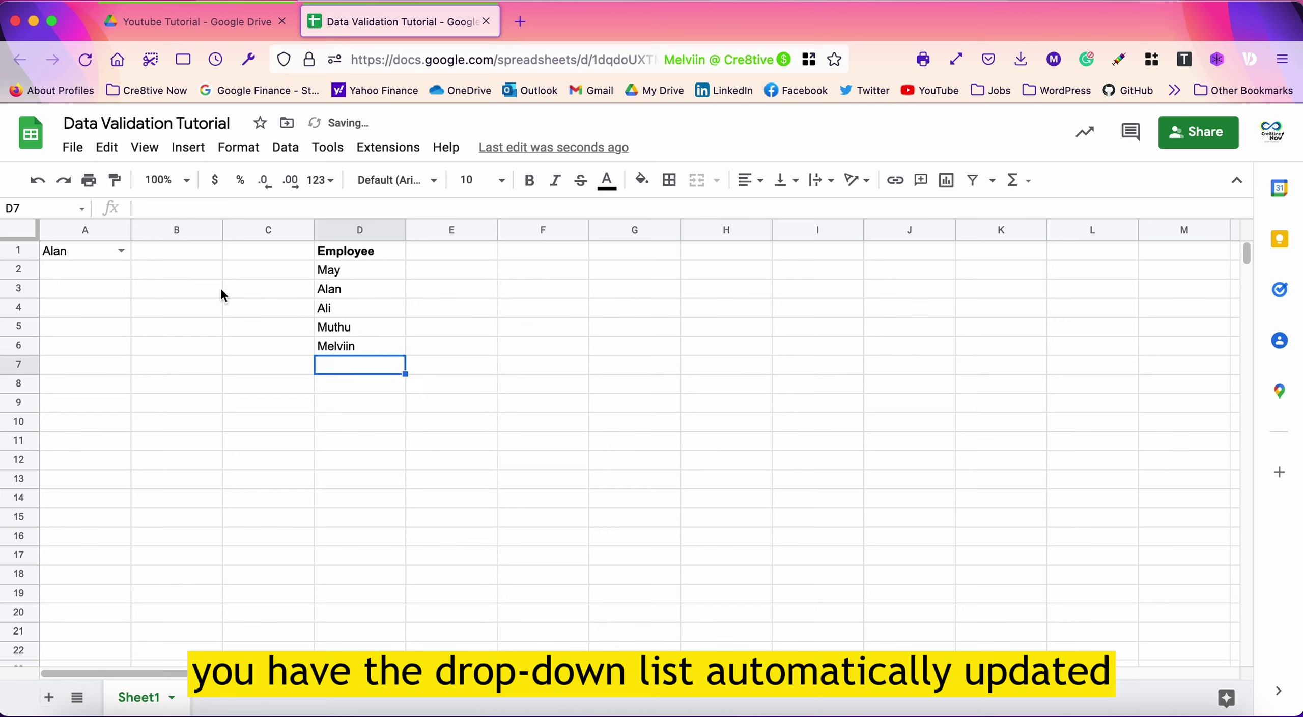
pyautogui.click(122, 251)
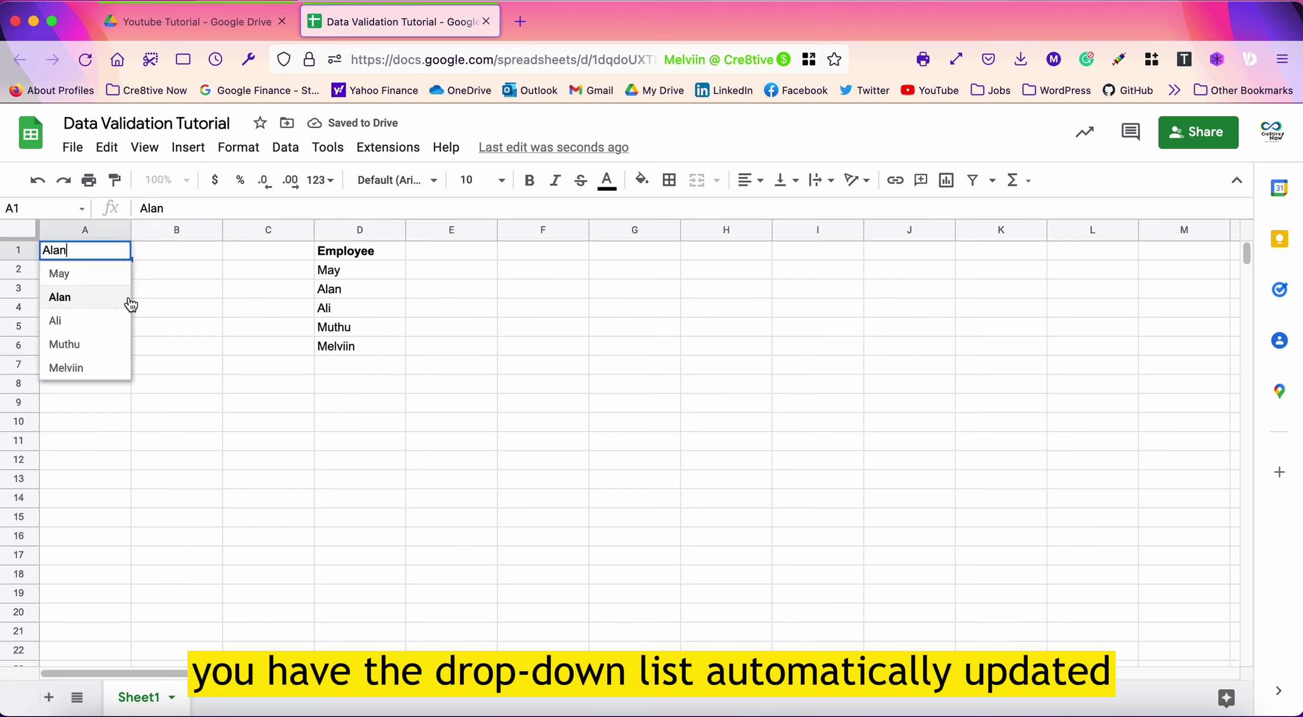
pyautogui.click(148, 345)
# Step: Turn off Show dropdown list in cell for cell A1's data validation and save the rule
pyautogui.click(79, 257)
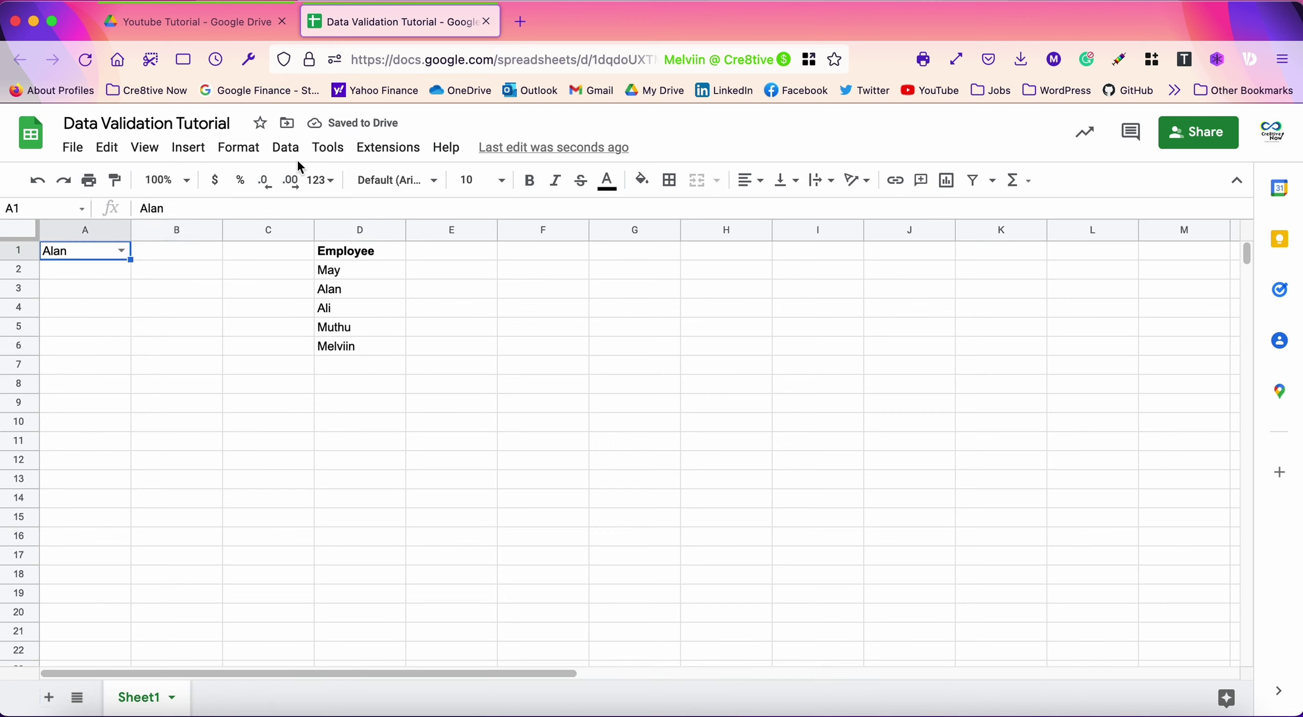
pyautogui.click(285, 147)
pyautogui.click(383, 489)
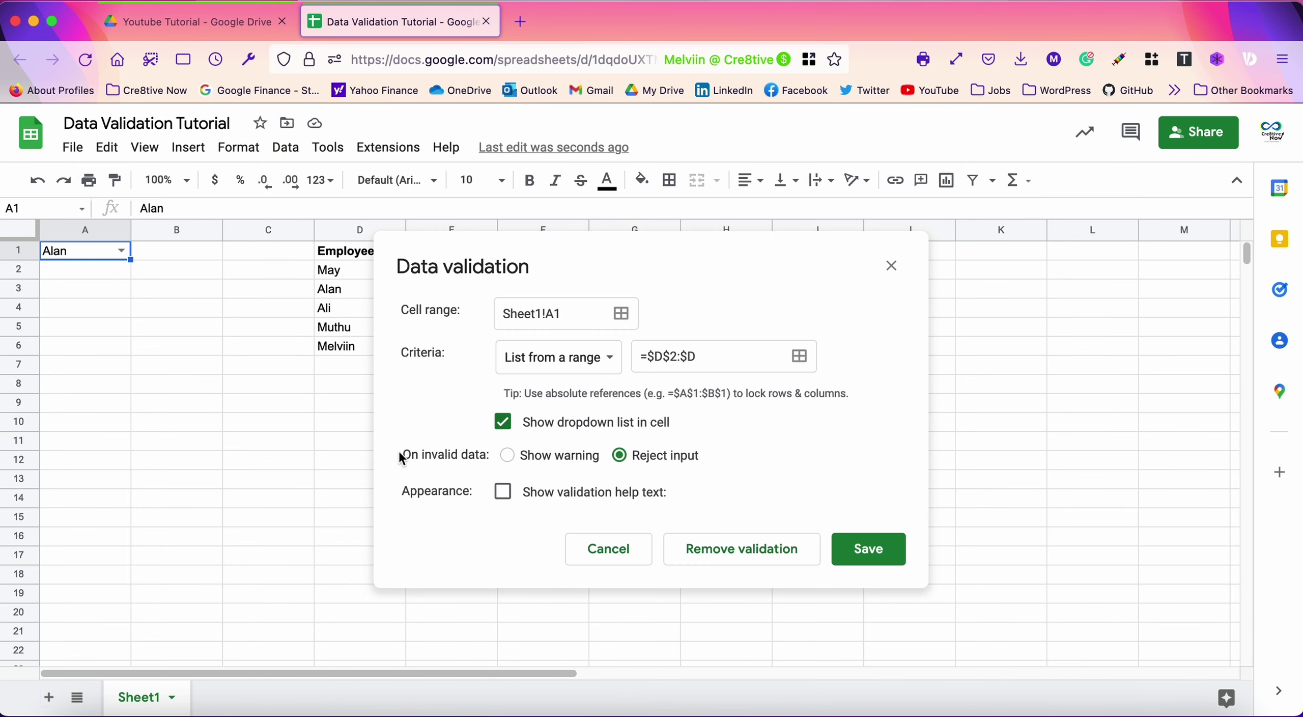
pyautogui.moveTo(498, 276); pyautogui.dragTo(563, 257)
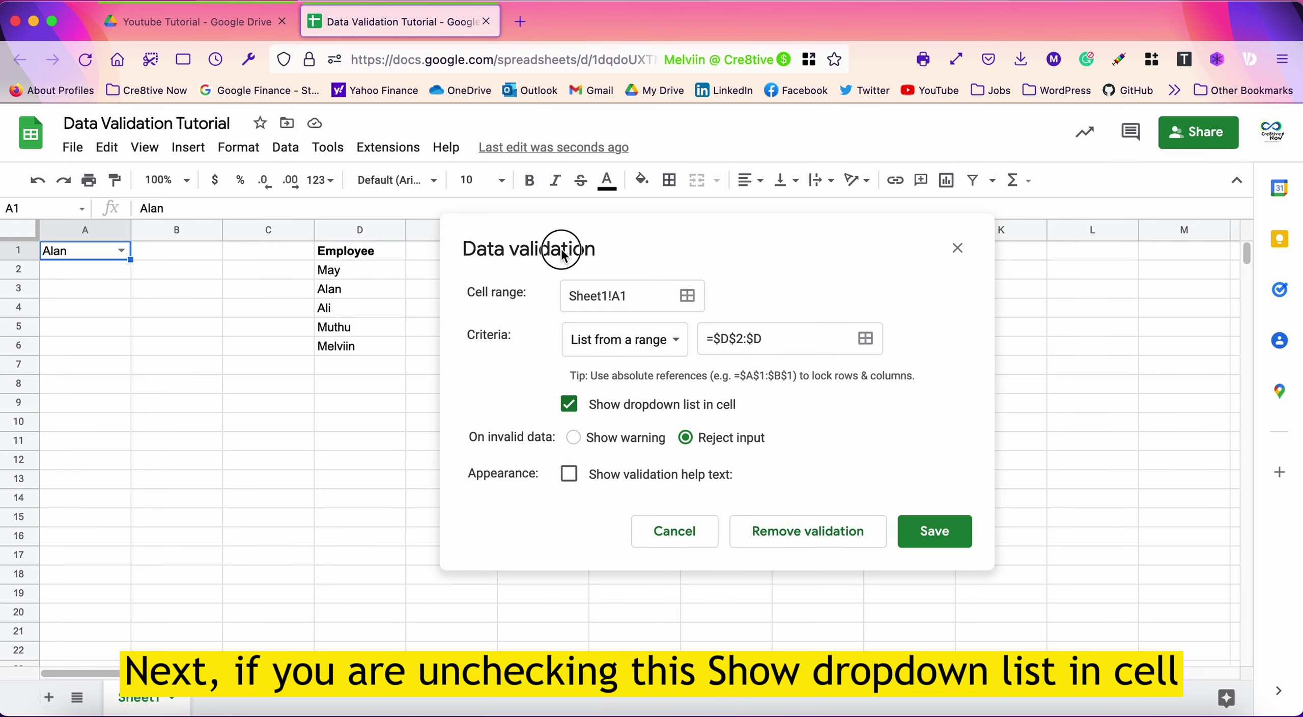
pyautogui.click(571, 412)
pyautogui.click(965, 540)
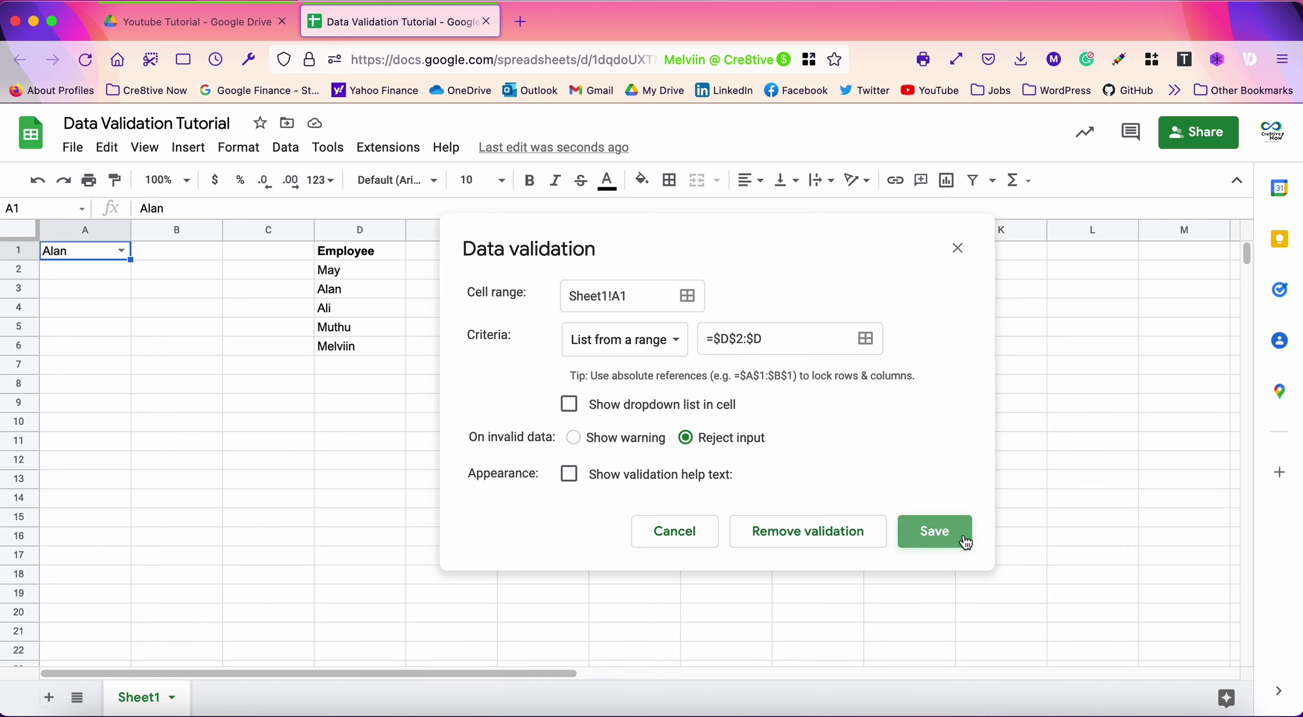
# Step: Open cell A1 for editing to check its list options without the dropdown arrow, keeping its value
pyautogui.click(359, 422)
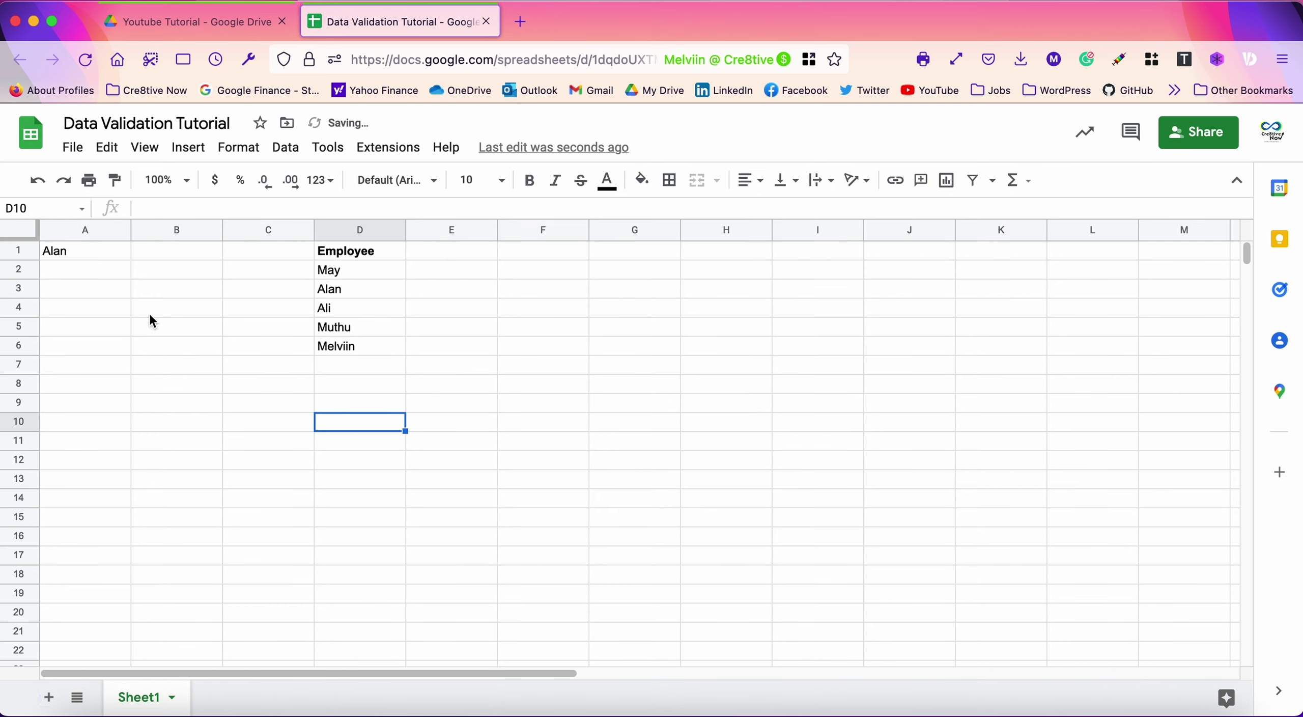
pyautogui.doubleClick(91, 257)
pyautogui.click(195, 270)
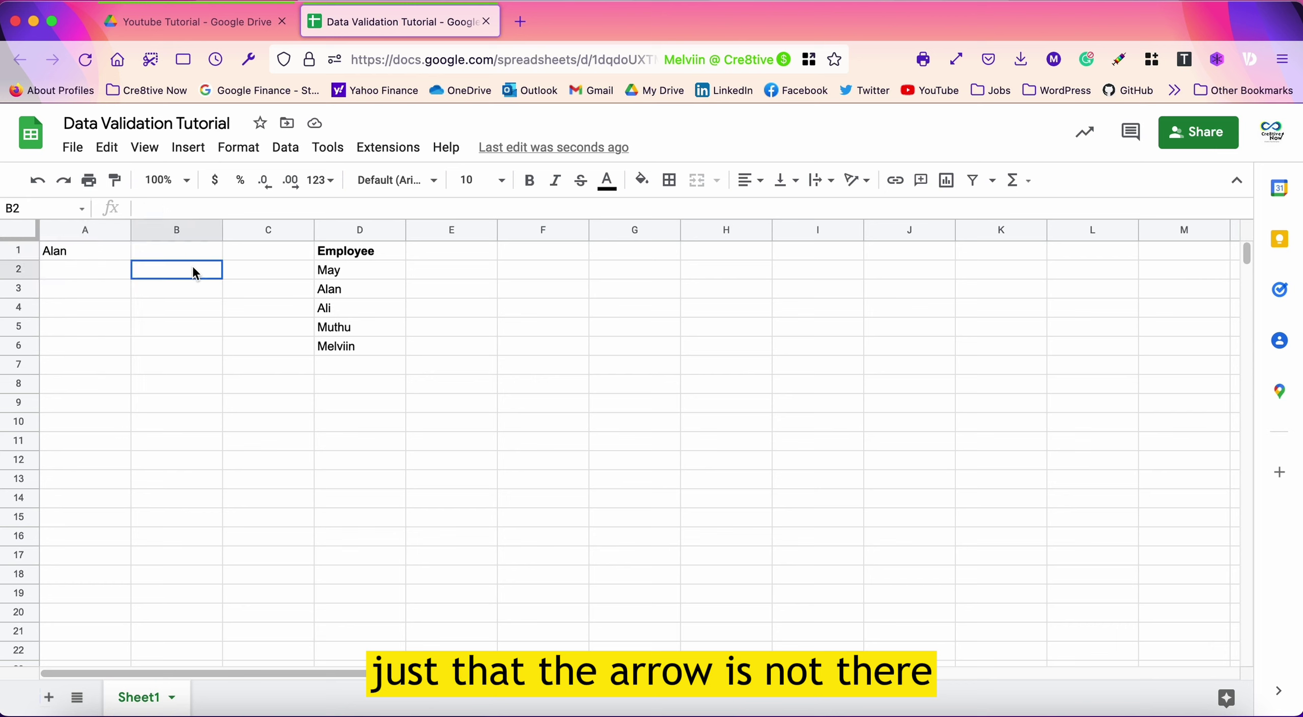
# Step: Try replacing cell A1's value with the unlisted text awdawd, and undo the entry
pyautogui.click(104, 250)
pyautogui.doubleClick(102, 249)
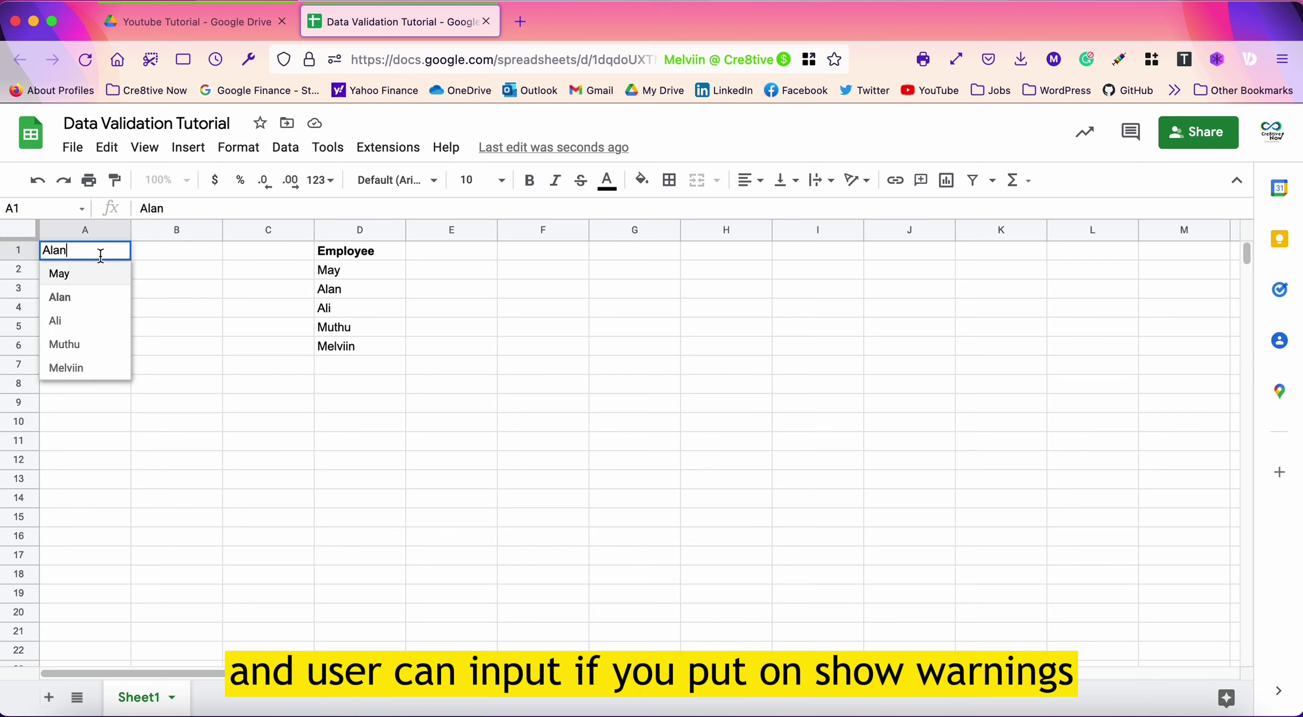
pyautogui.press('super+a')
pyautogui.write('awdaw')
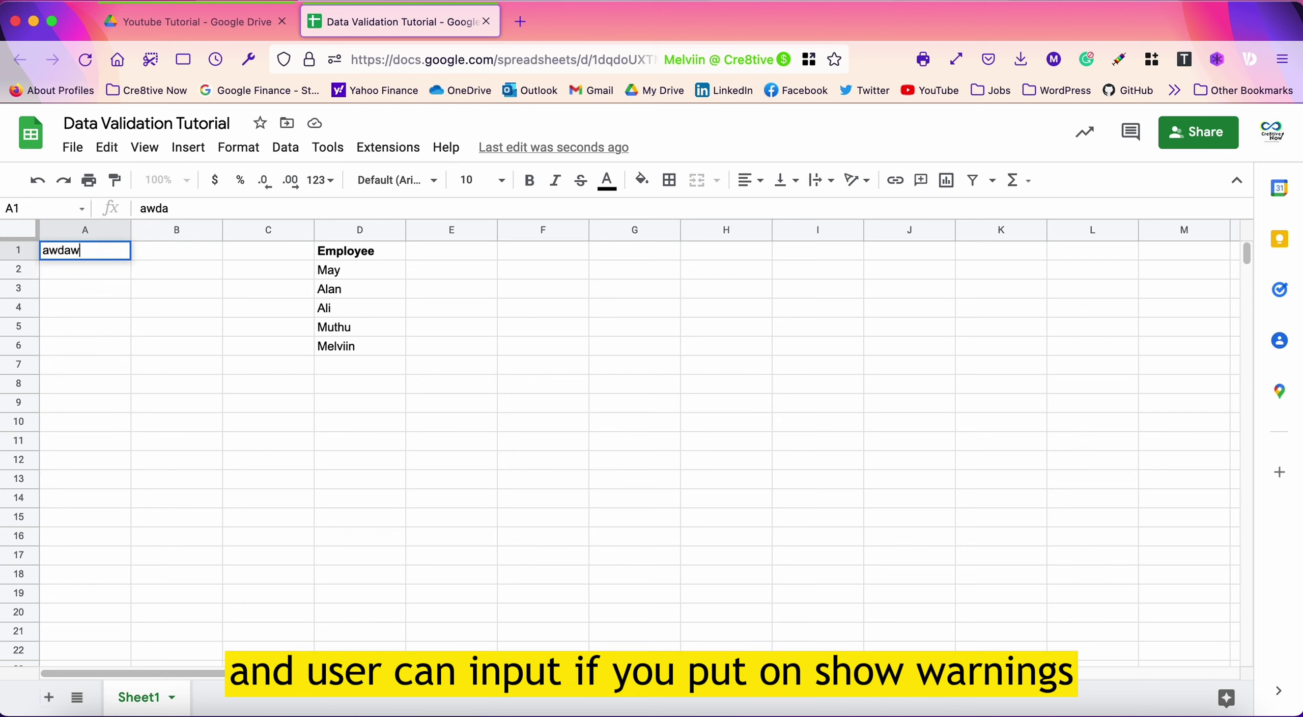
pyautogui.write('d')
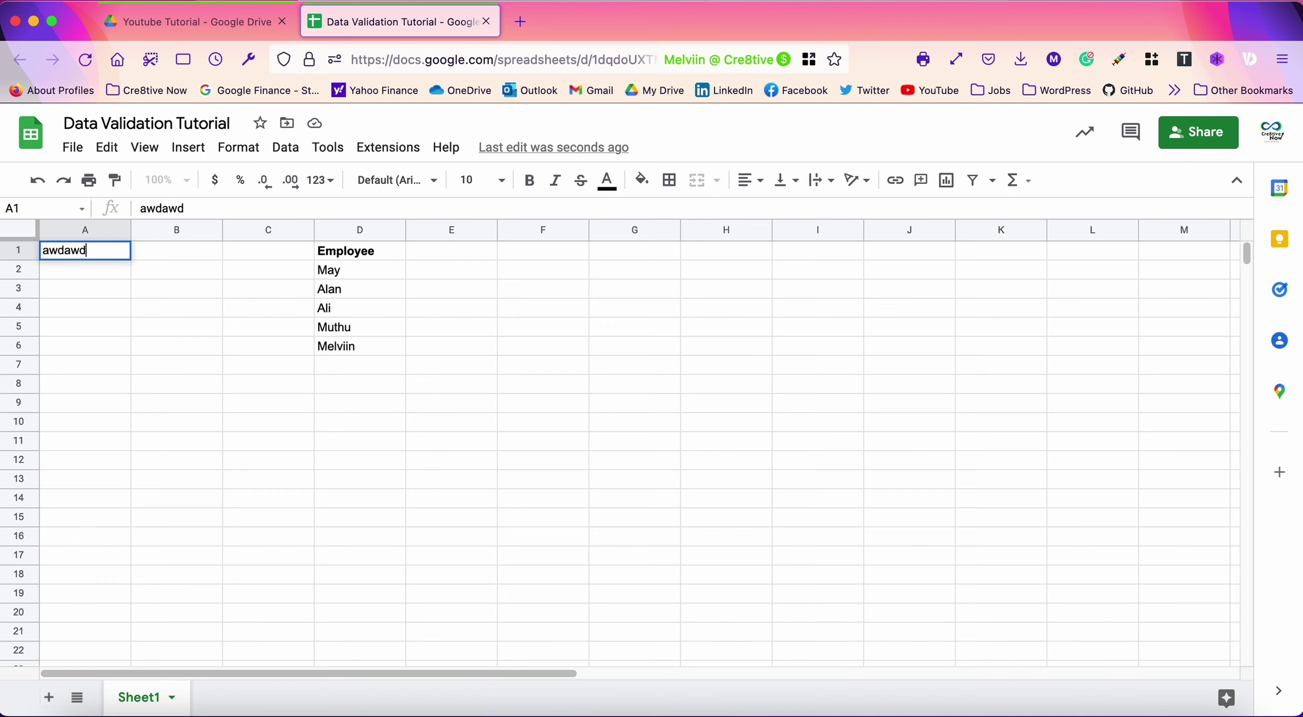
pyautogui.press('super+z')
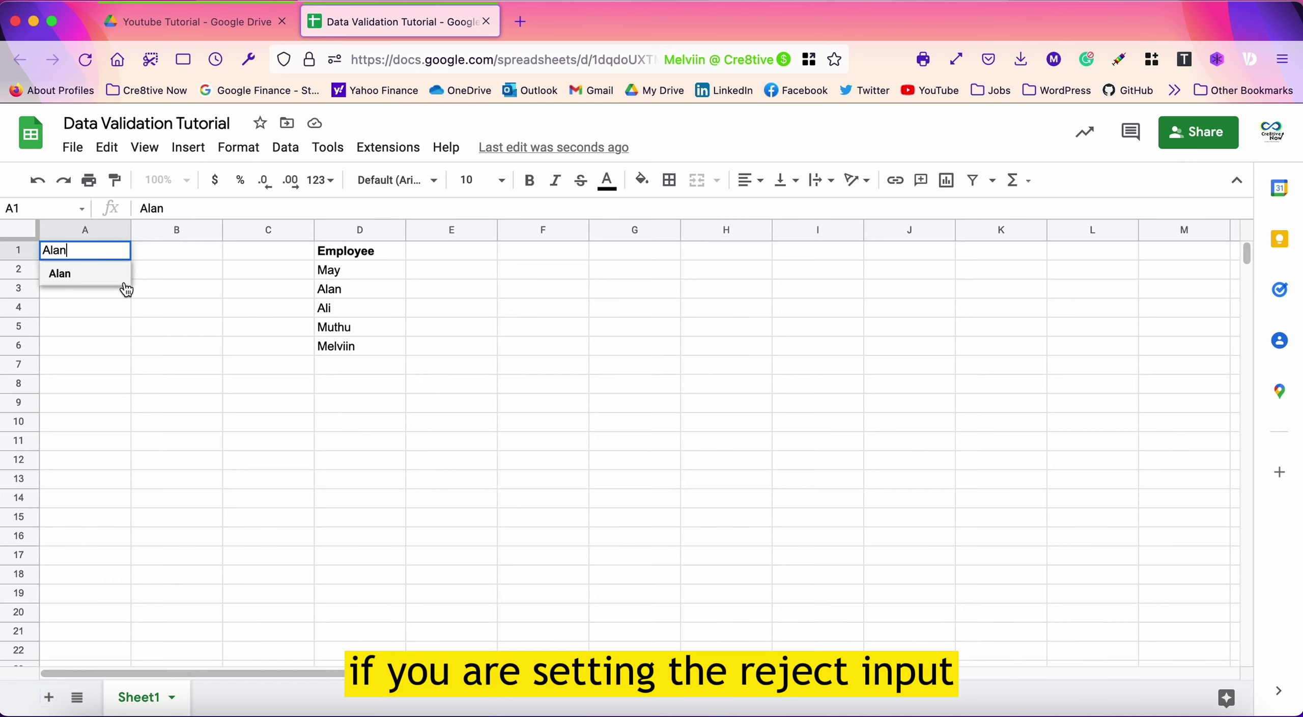
# Step: Try to enter a shortened, unlisted version of the employee name in cell A1 and dismiss the validation message
pyautogui.press('BackSpace')
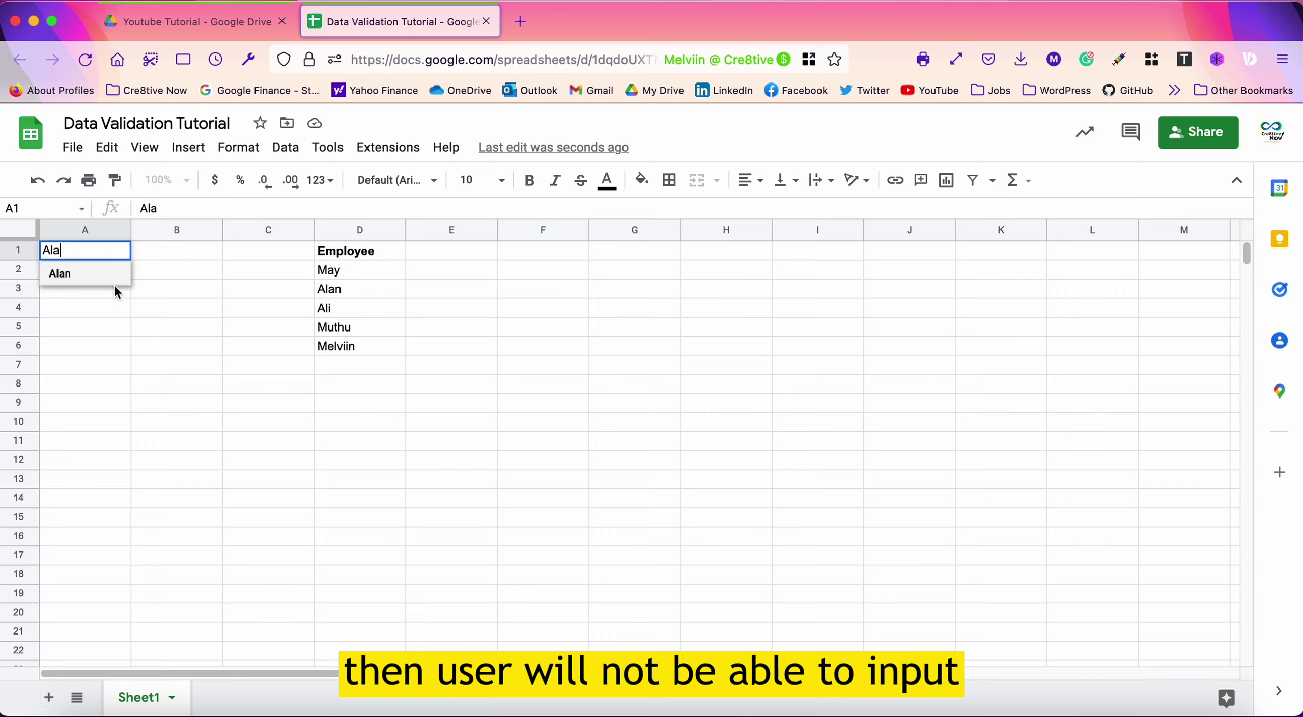
pyautogui.press('Return')
pyautogui.doubleClick(76, 250)
pyautogui.press('BackSpace')
pyautogui.click(173, 378)
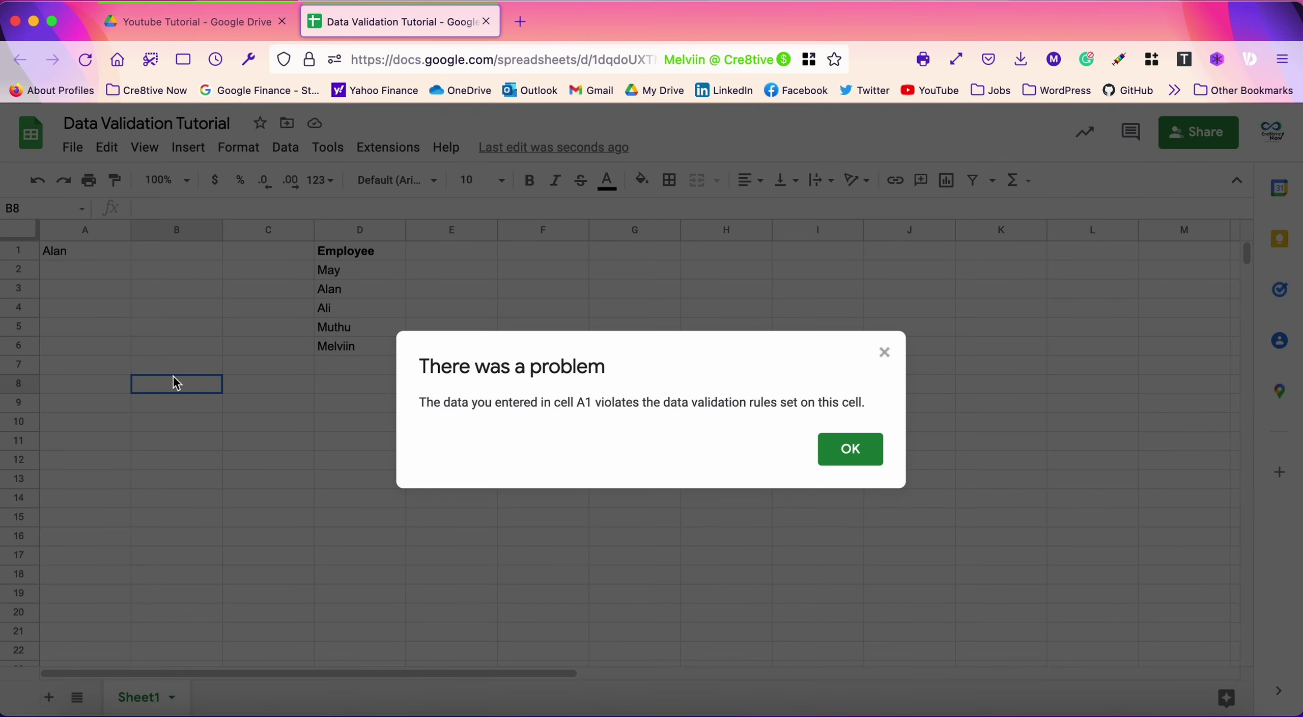
pyautogui.click(829, 447)
# Step: Replace cell A1's value with the first name in the employee list
pyautogui.click(80, 250)
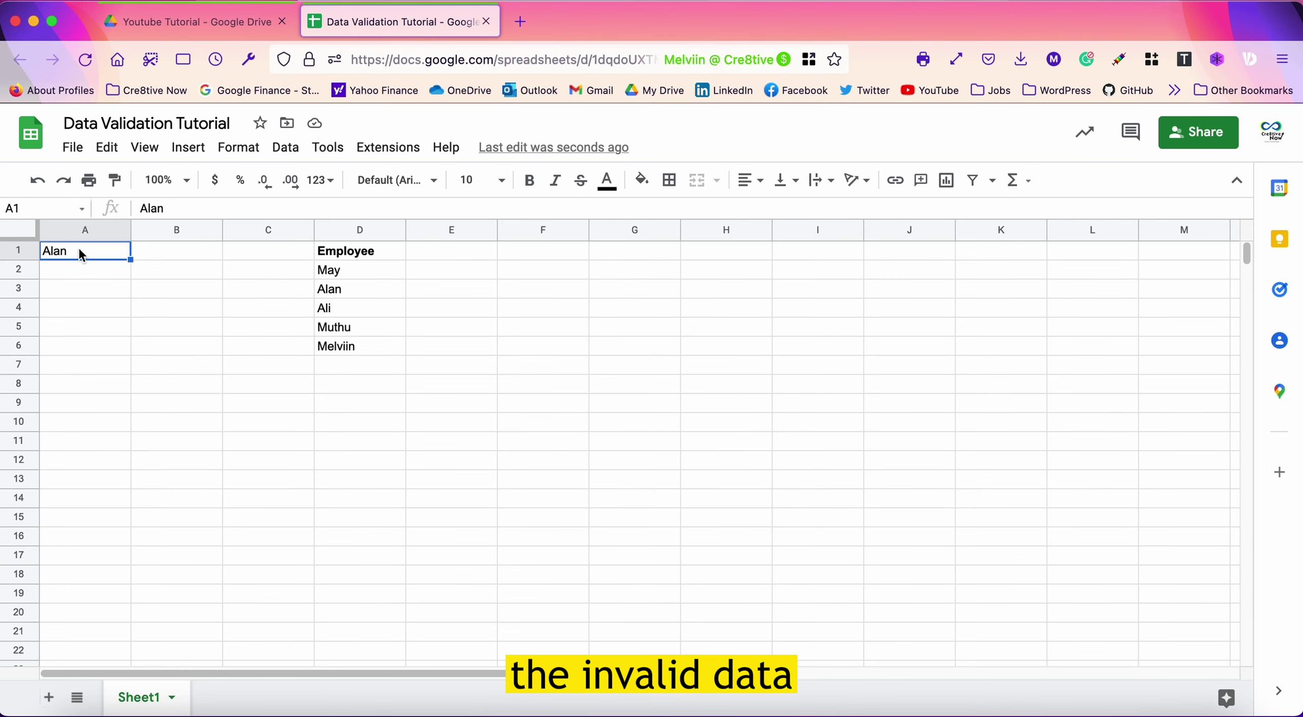
pyautogui.doubleClick(81, 250)
pyautogui.press('super+a')
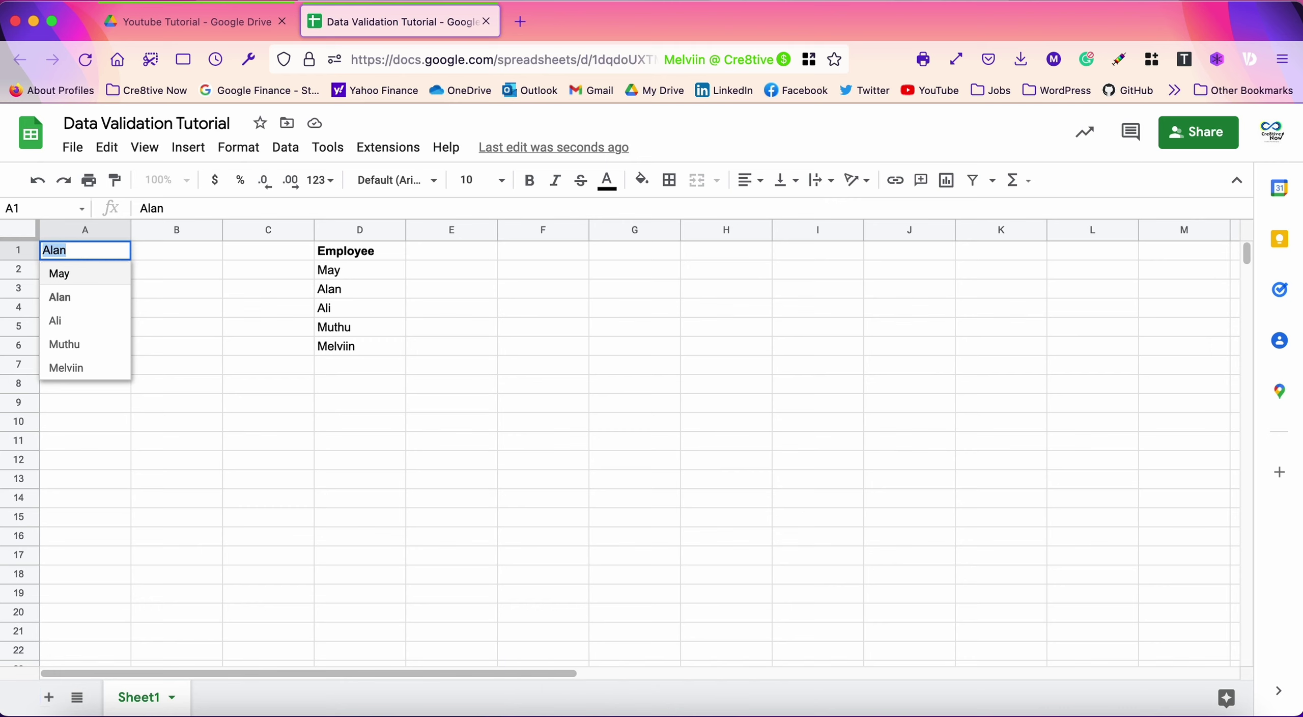
pyautogui.write('May')
pyautogui.press('Return')
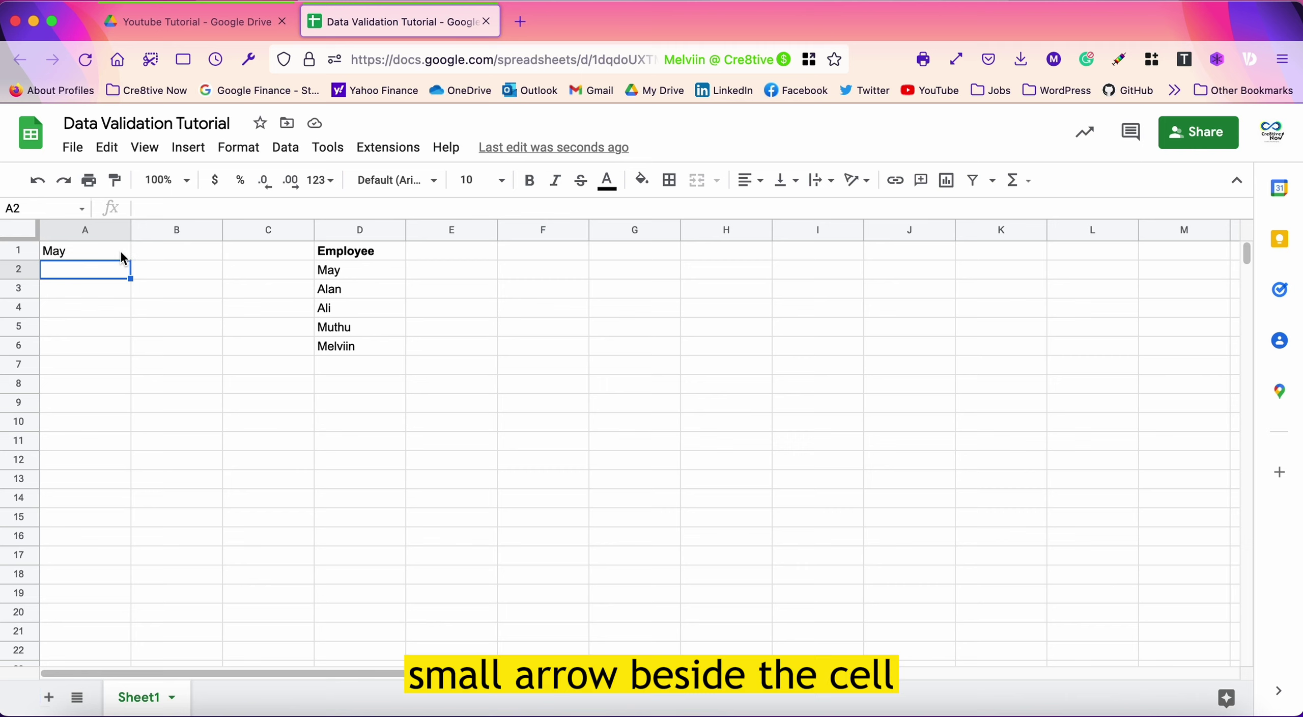
# Step: Turn on Show dropdown list in cell, extend the validation's cell range to Sheet1!A1:A, and save the rule
pyautogui.click(120, 250)
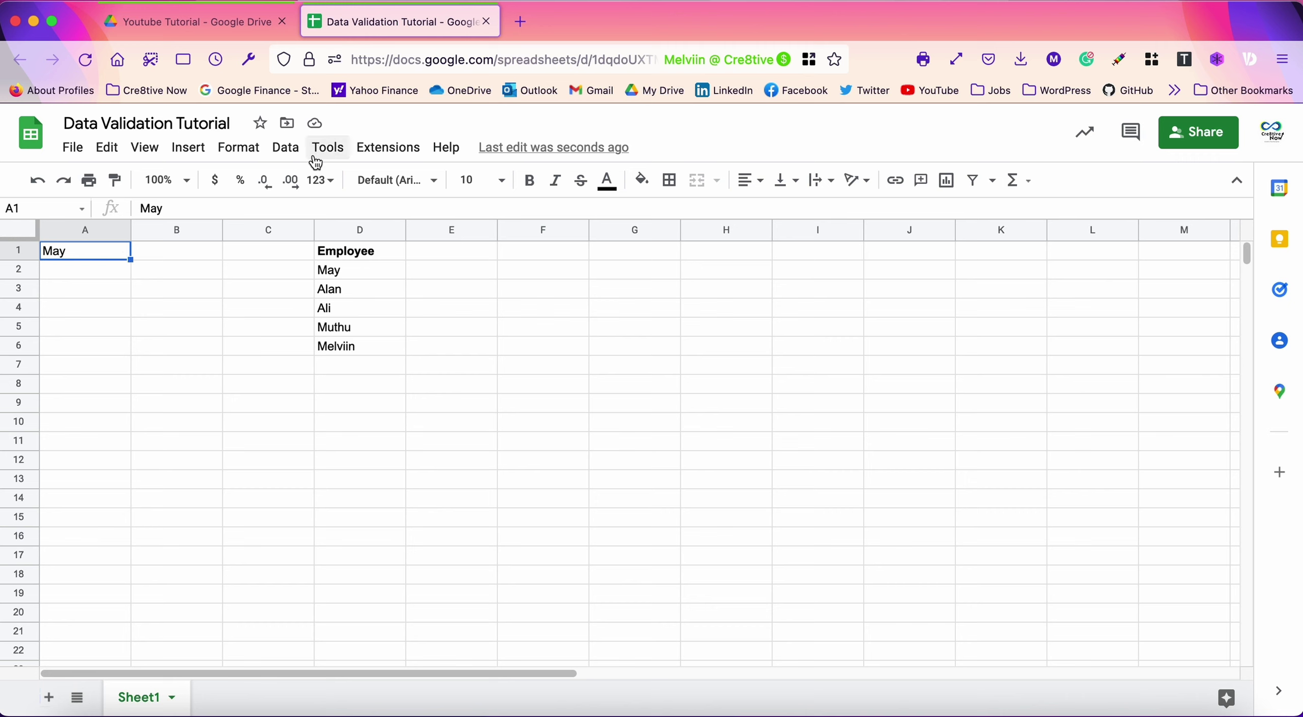
pyautogui.click(298, 153)
pyautogui.click(392, 491)
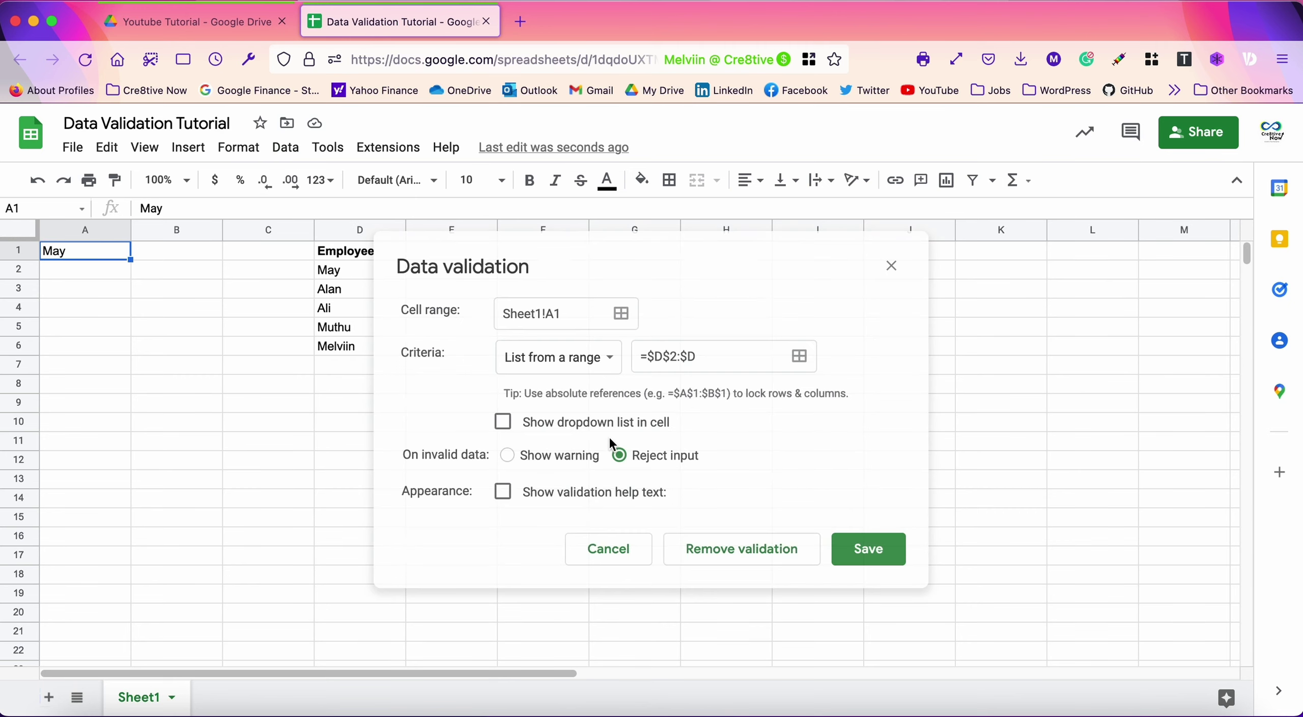
pyautogui.click(513, 432)
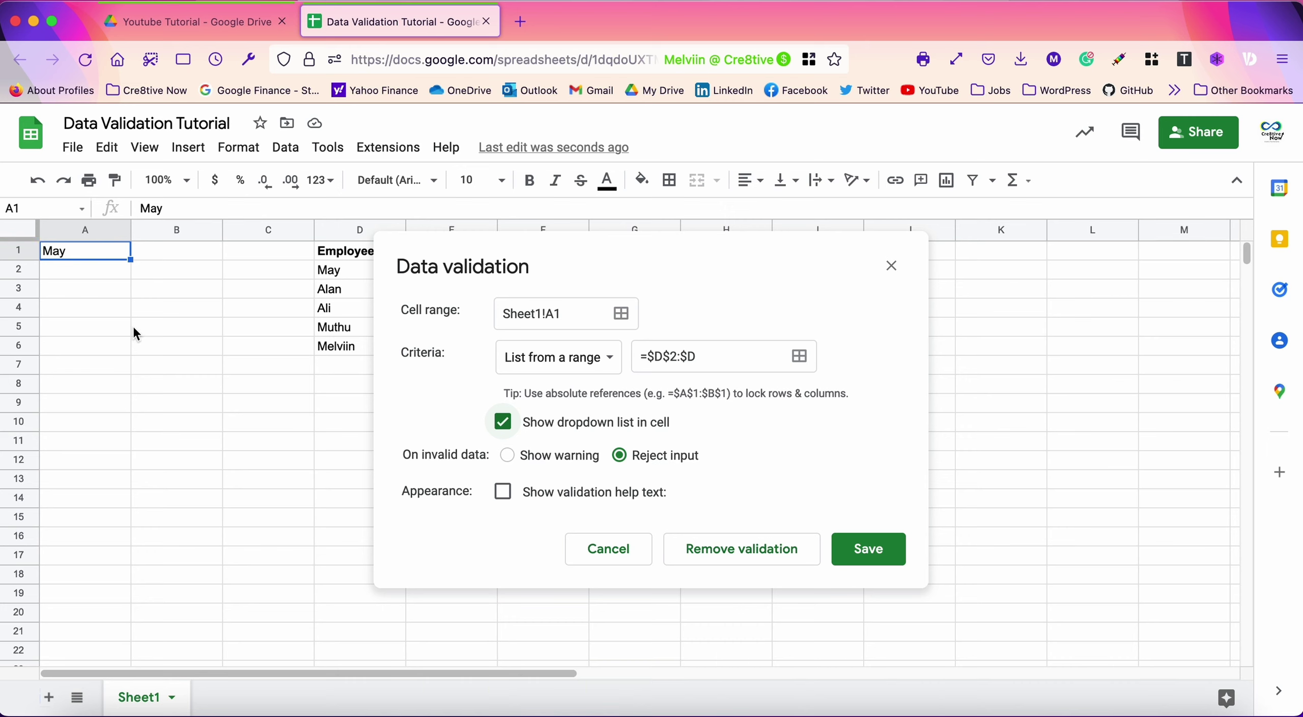
pyautogui.click(571, 327)
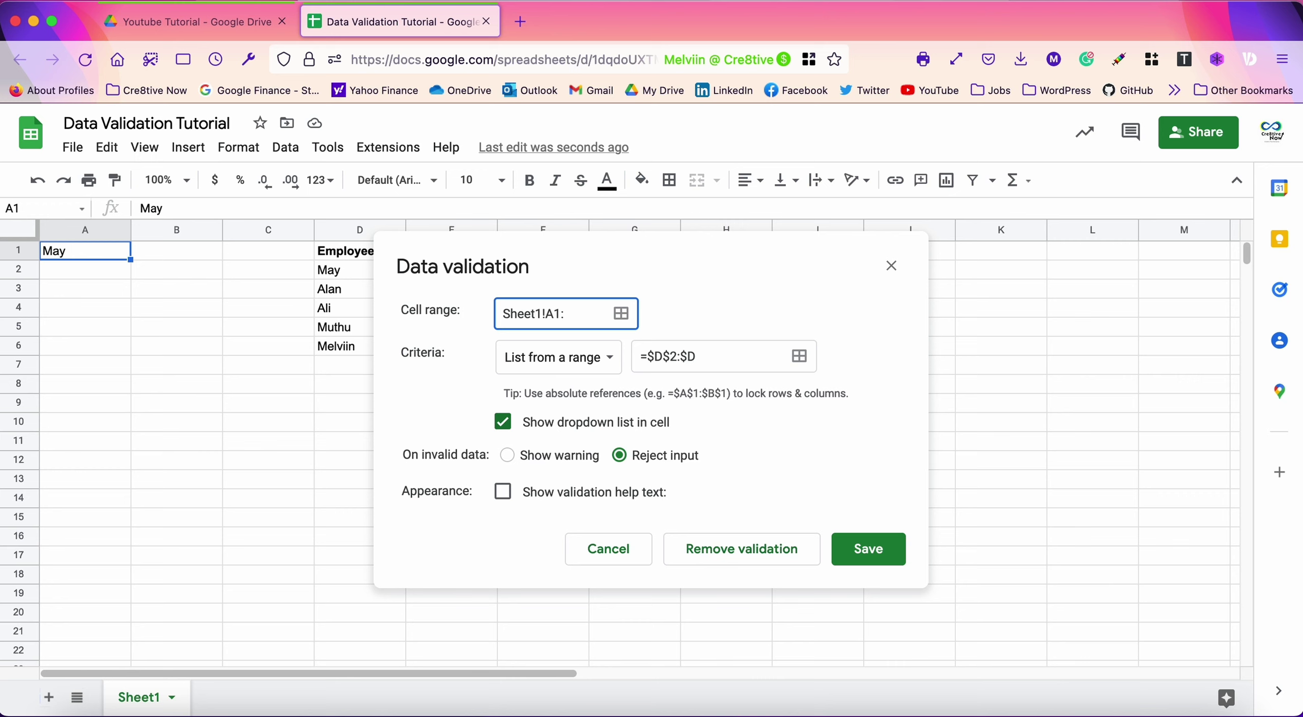
pyautogui.write(':A')
pyautogui.click(717, 290)
pyautogui.click(867, 549)
pyautogui.scroll(-10, 139, 419)
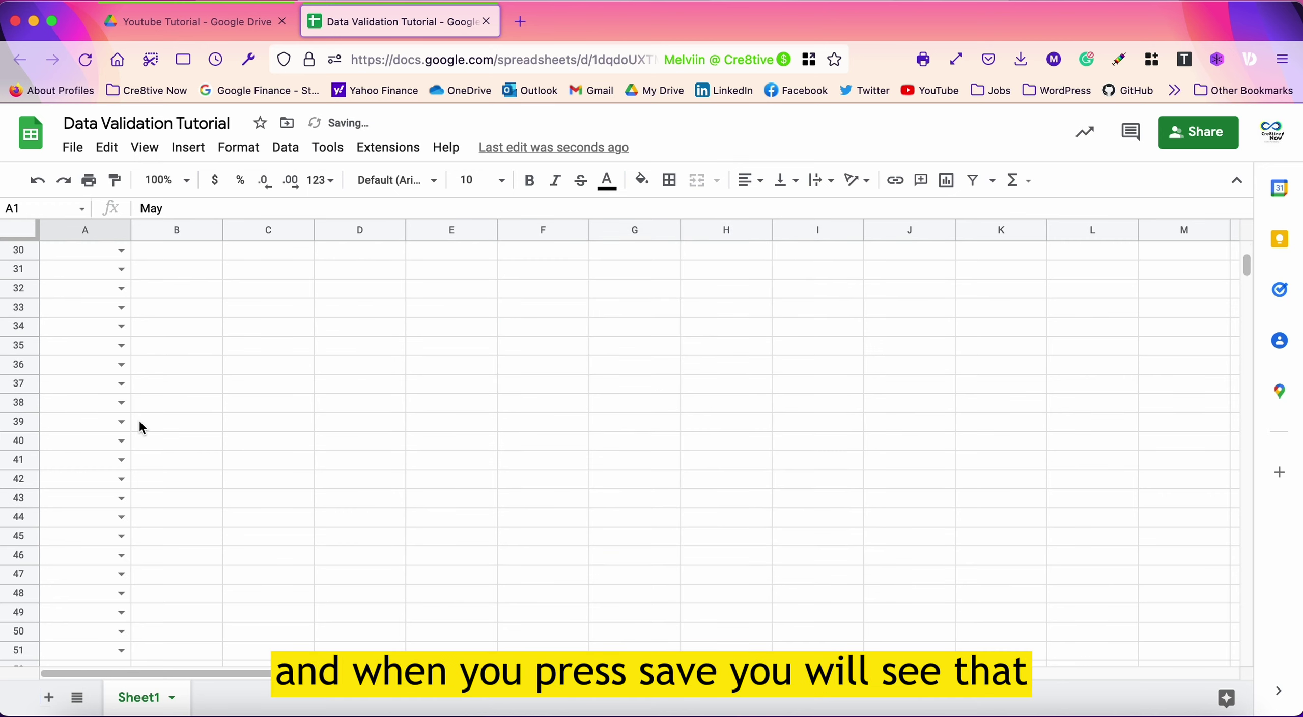
pyautogui.scroll(10, 138, 420)
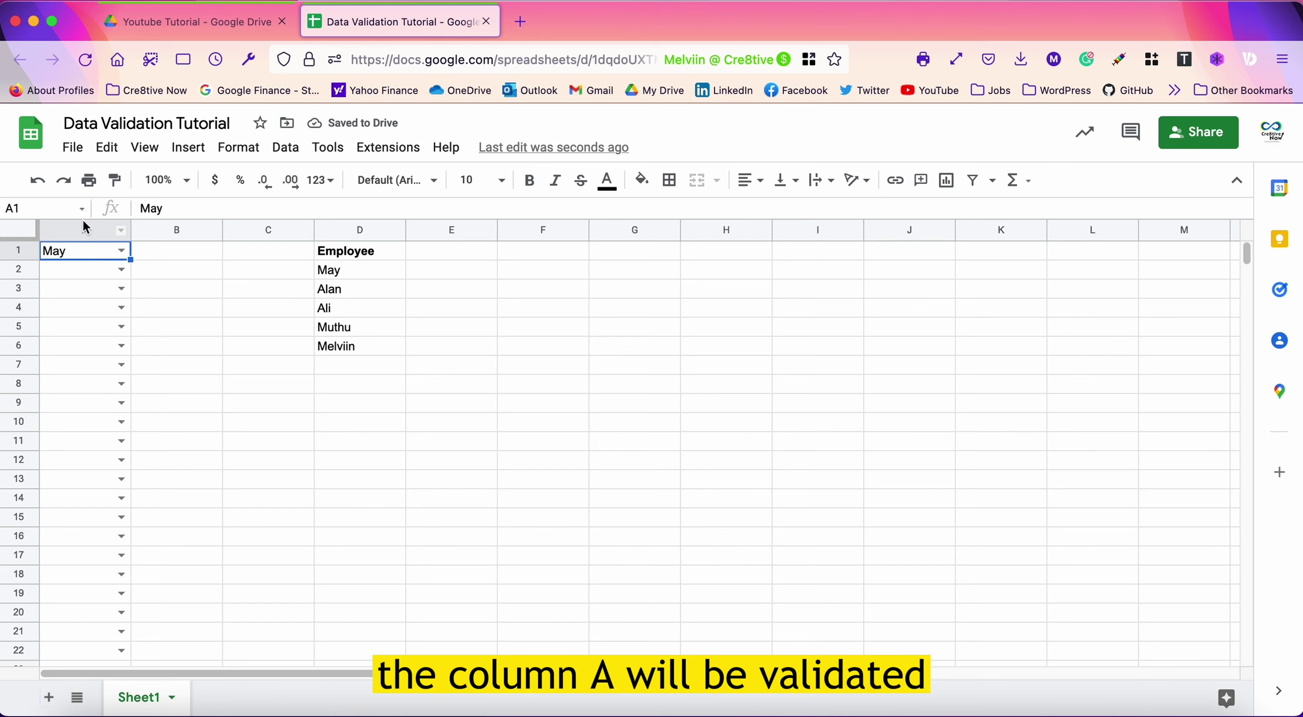
# Step: Choose the fourth employee for cell A2 and the fifth employee for cell A7 from their dropdown lists
pyautogui.click(121, 271)
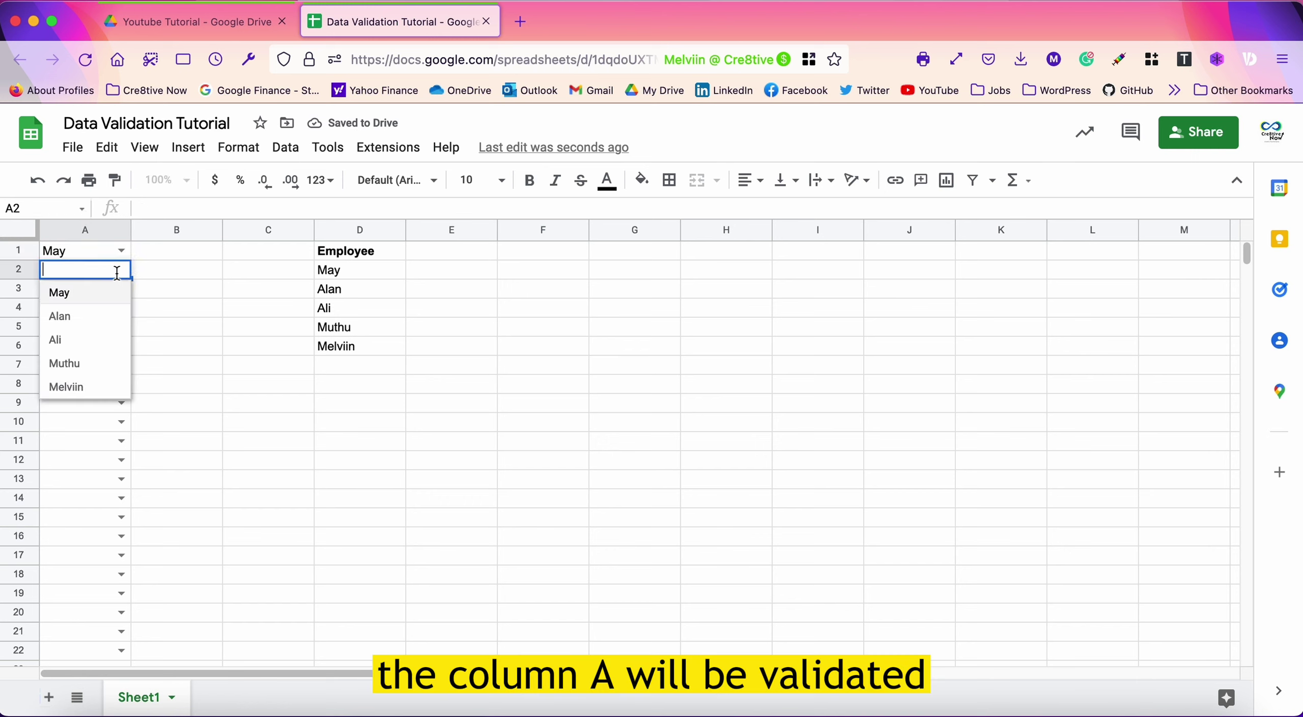
pyautogui.click(105, 364)
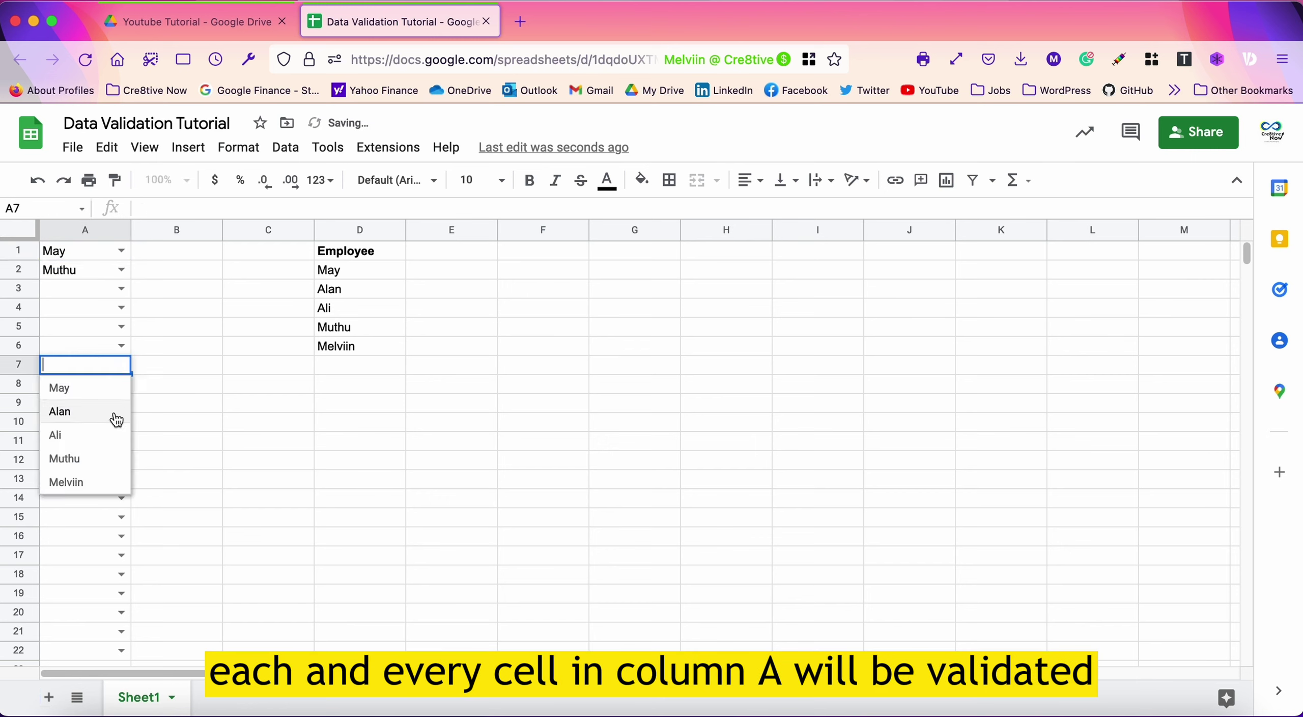
pyautogui.click(107, 480)
pyautogui.click(245, 433)
pyautogui.hotkey('ctrl', 'Home')
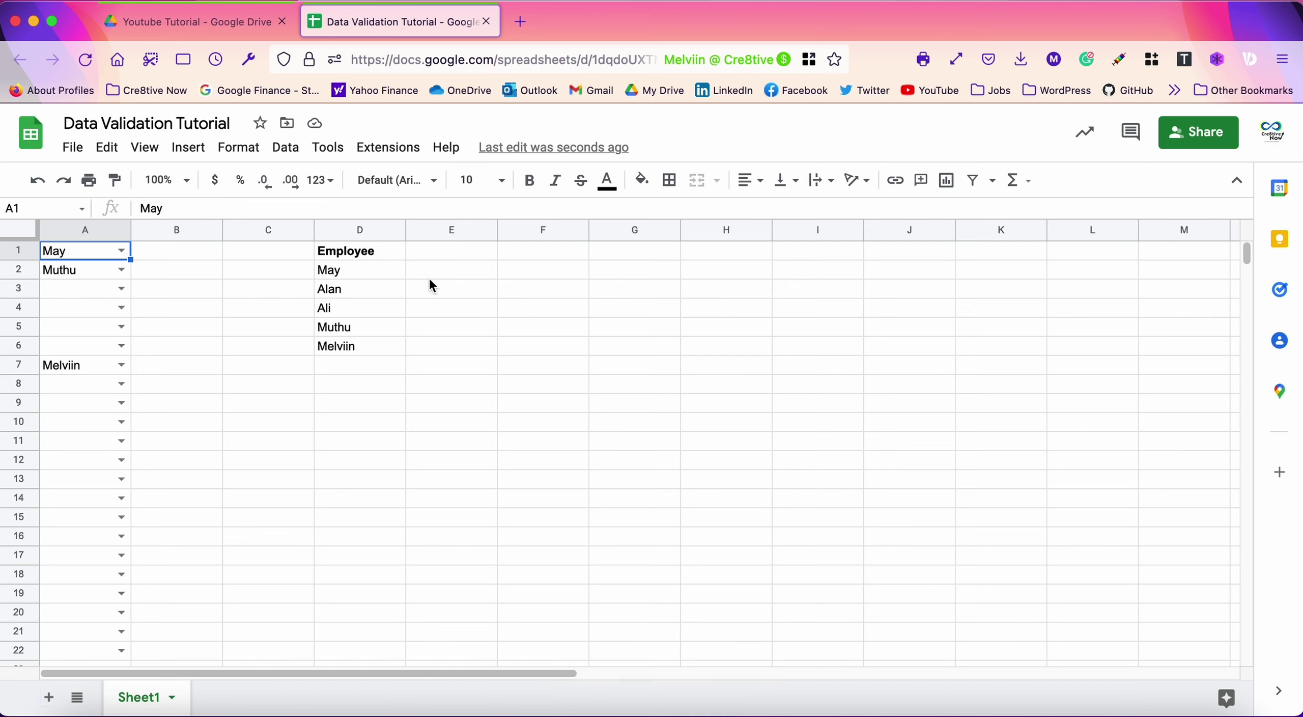
# Step: Clear the contents of the entire sheet
pyautogui.hotkey('shift', 'Down')
pyautogui.press('super+a')
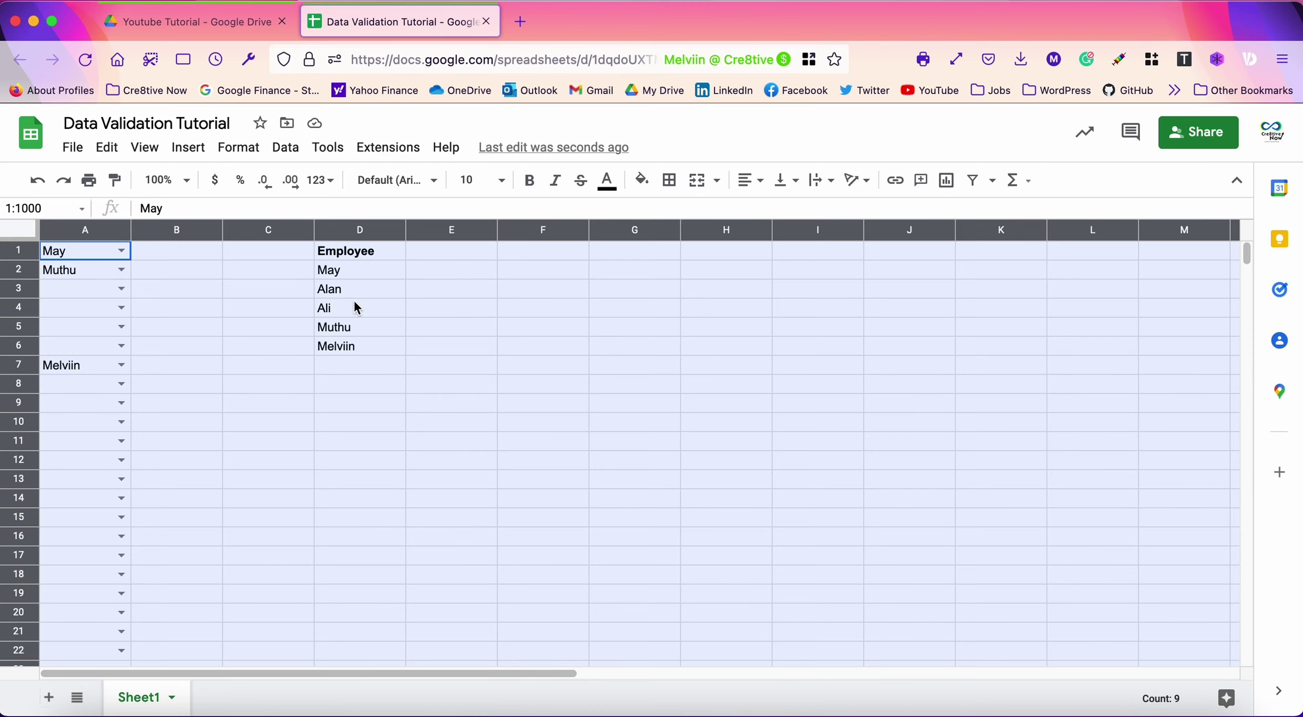
pyautogui.press('Delete')
pyautogui.rightClick(75, 287)
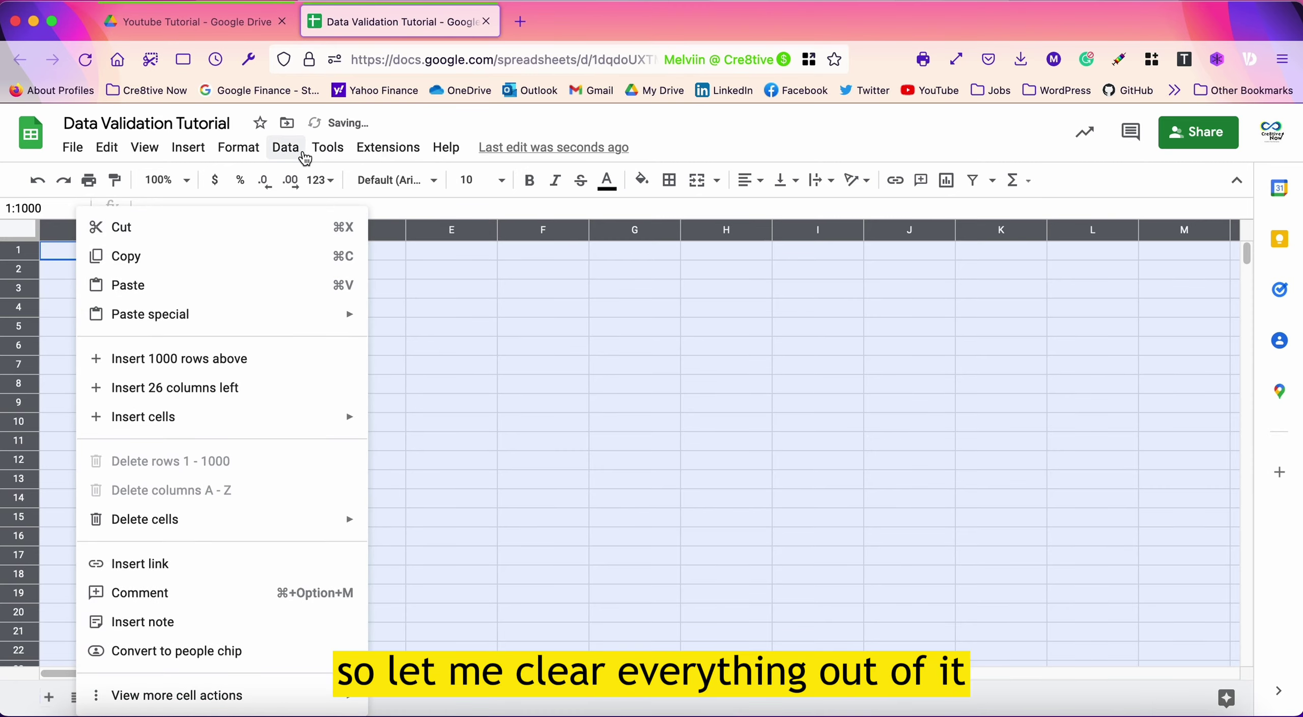
pyautogui.click(57, 266)
# Step: Remove the data validation from all of column A
pyautogui.click(69, 230)
pyautogui.click(286, 148)
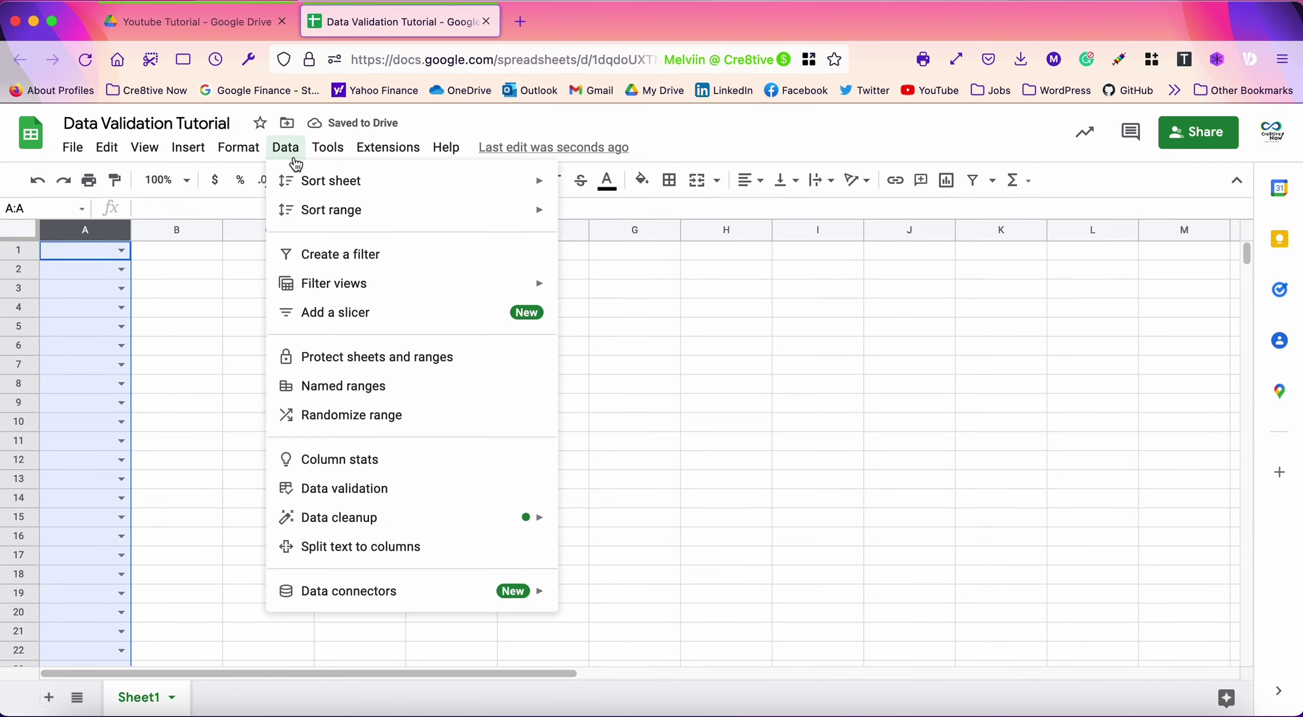
pyautogui.click(410, 489)
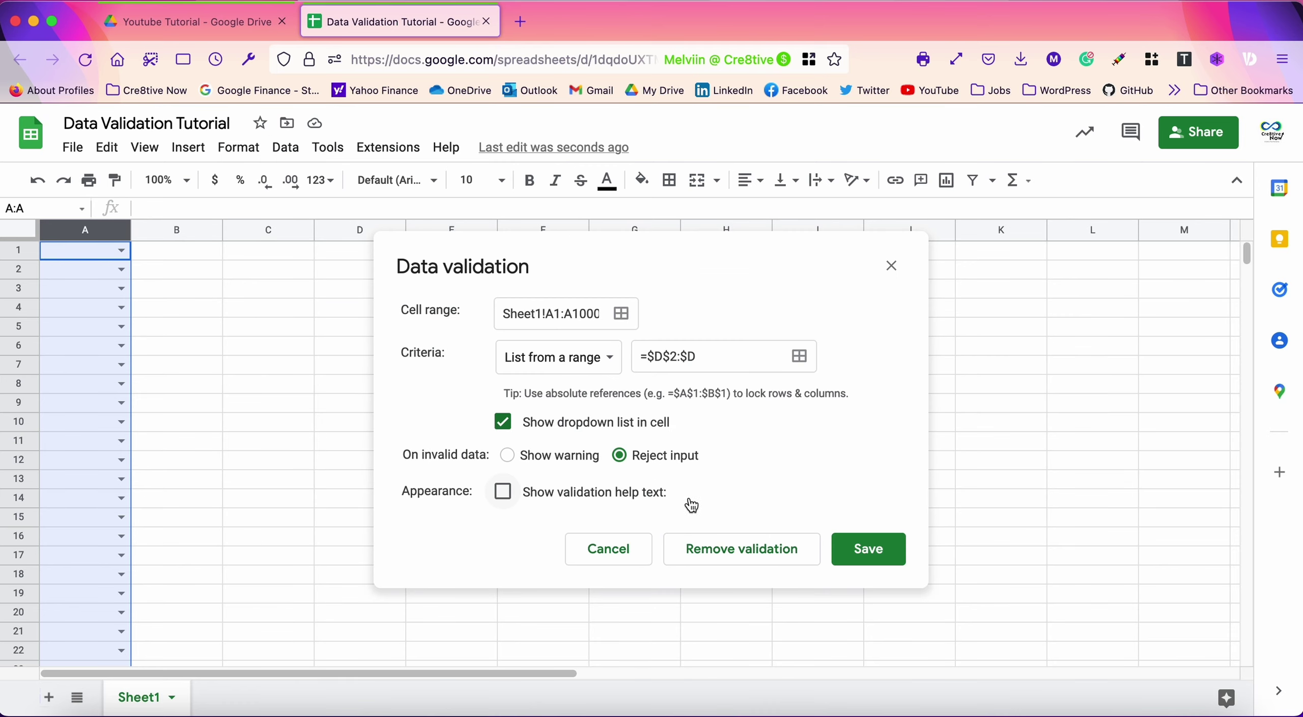
pyautogui.click(747, 549)
pyautogui.click(428, 446)
# Step: Enter the headers Selection 1 in cell A1 and Selection 2 in cell B1
pyautogui.click(102, 257)
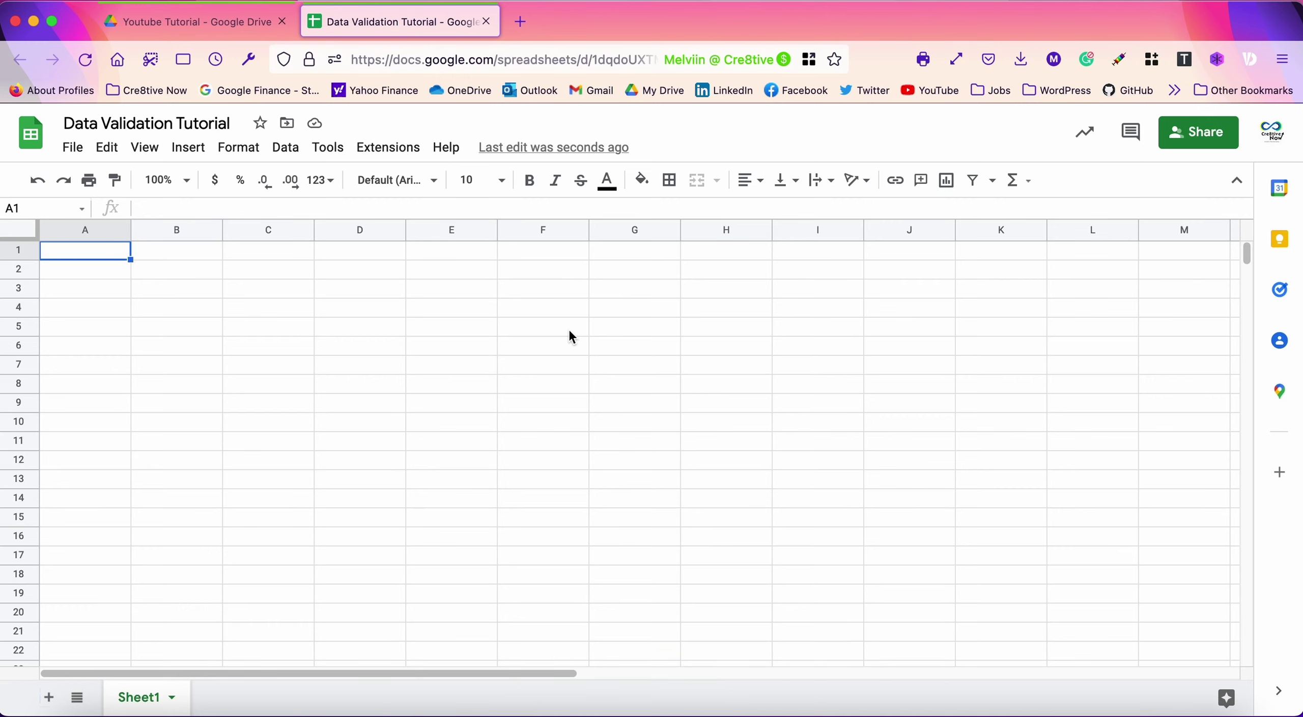
pyautogui.write('Sele')
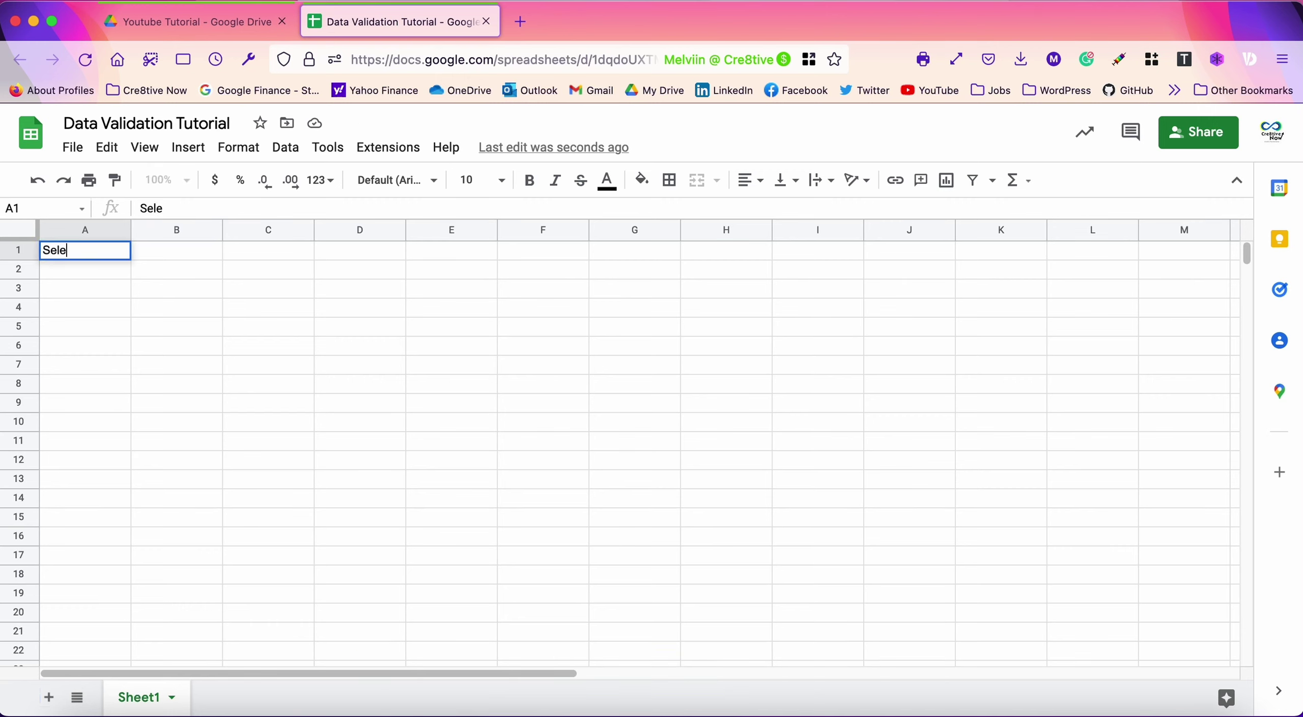
pyautogui.write('ction 1')
pyautogui.press('Tab')
pyautogui.write('Selection 2')
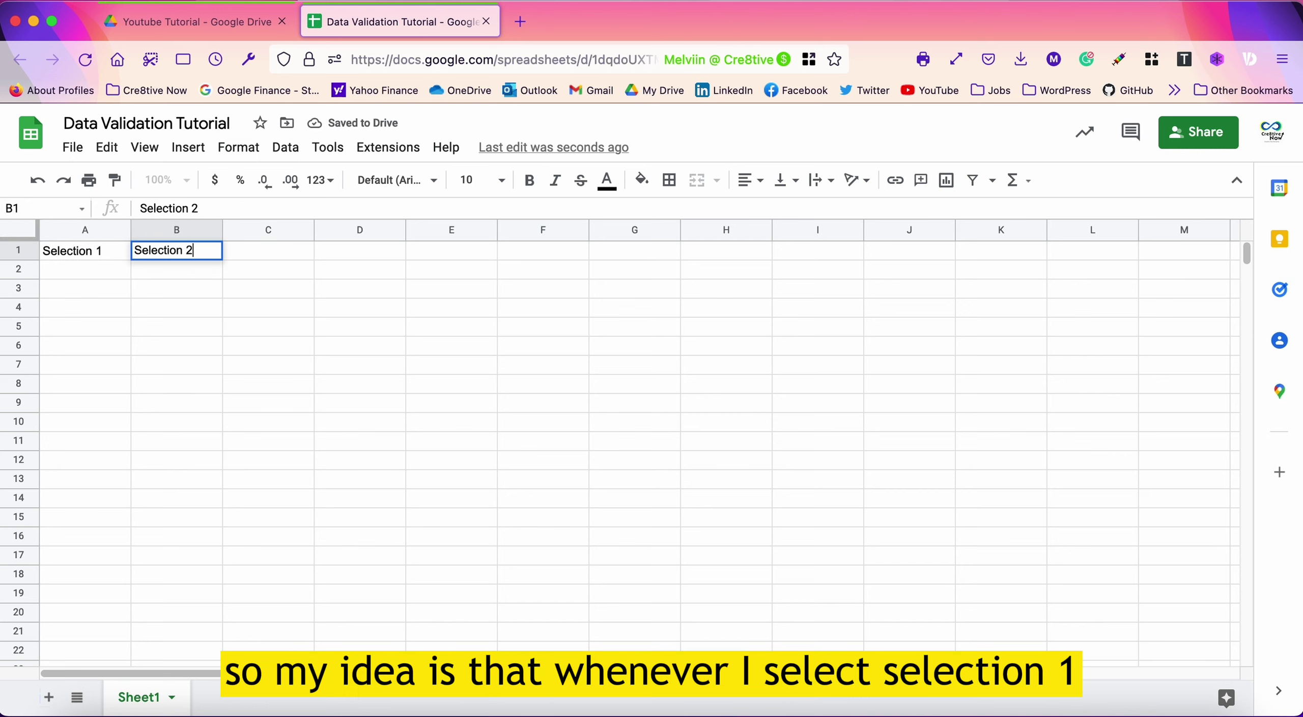
pyautogui.press('Return')
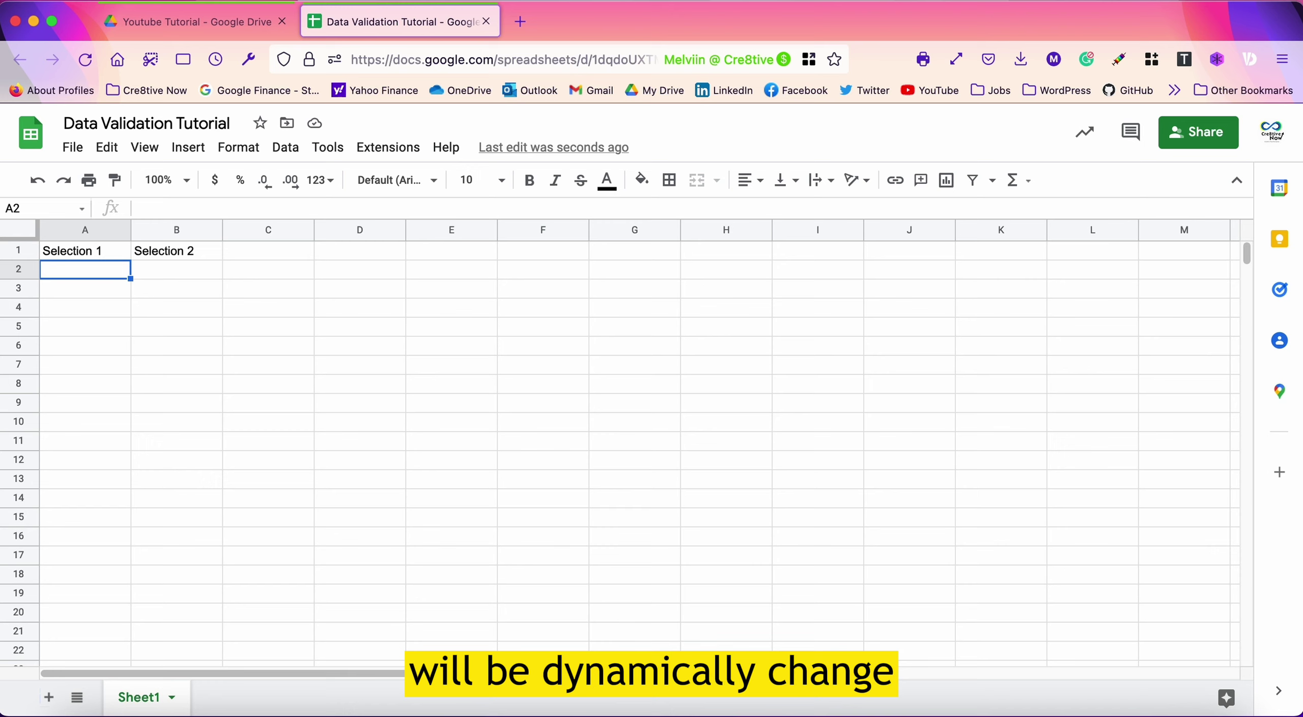
# Step: Extend the headers in cells A1 and B1 to Selection 1 List and Selection 2 List
pyautogui.press('Up')
pyautogui.click(332, 210)
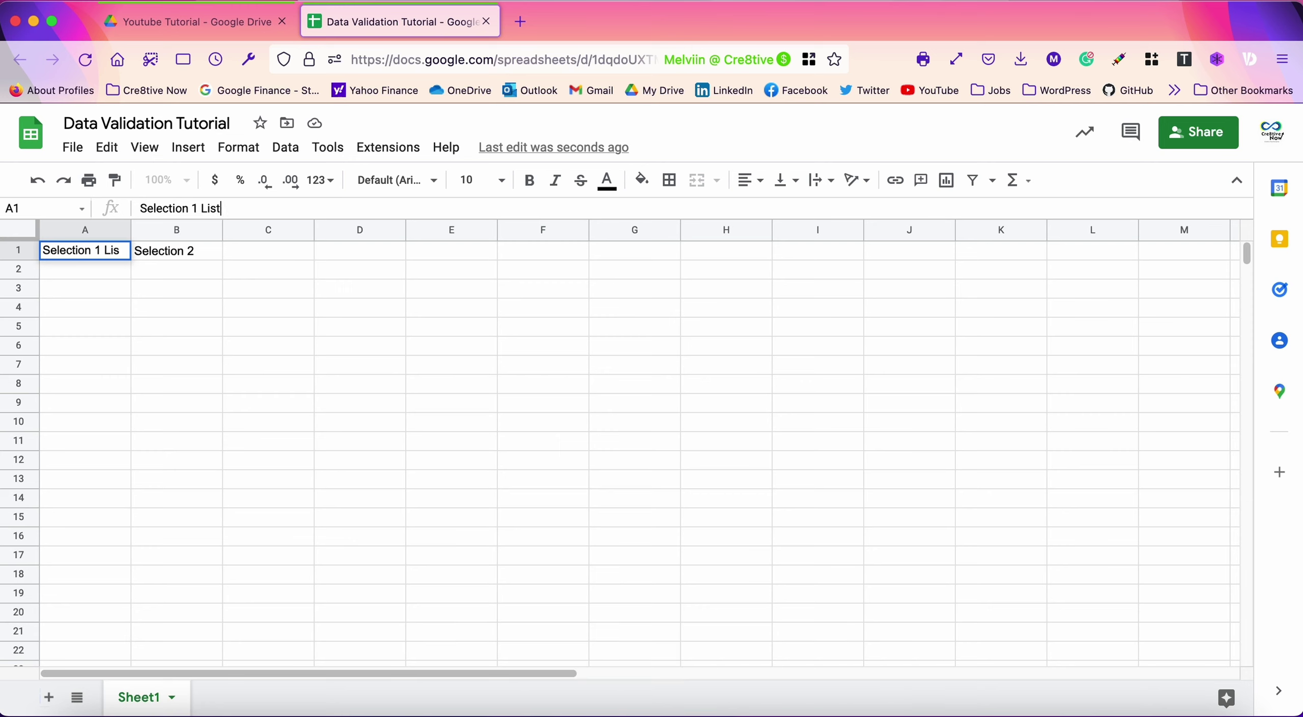
pyautogui.press('Tab')
pyautogui.click(297, 209)
pyautogui.write('Li')
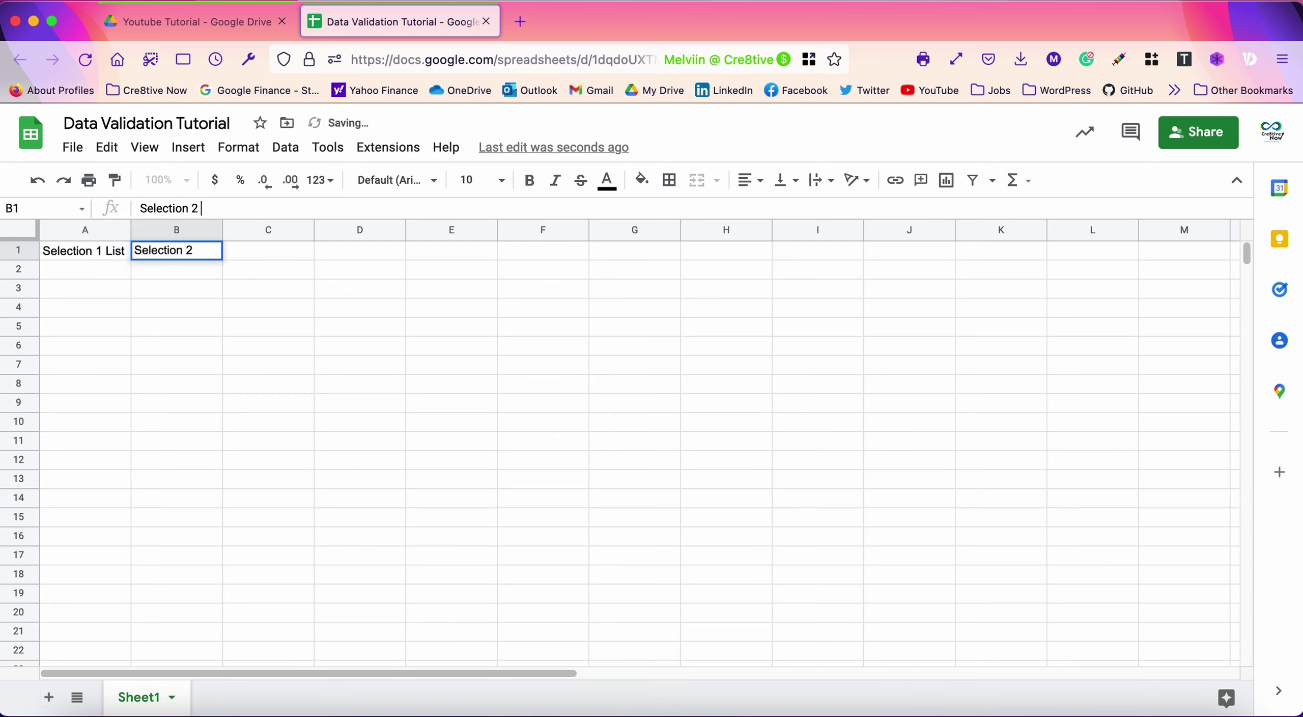
pyautogui.write('st')
pyautogui.press('Return')
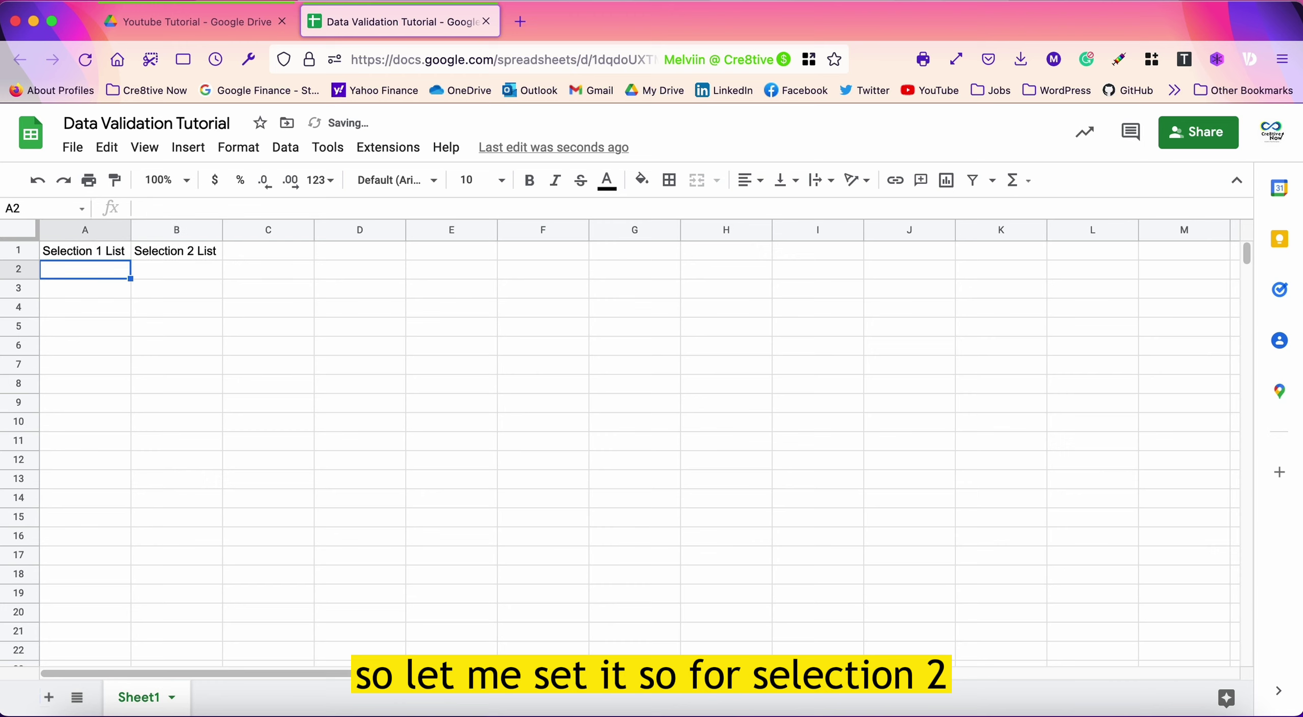
# Step: Enter one, two and three in cells A2 to A4 under the Selection 1 List header
pyautogui.press('Right')
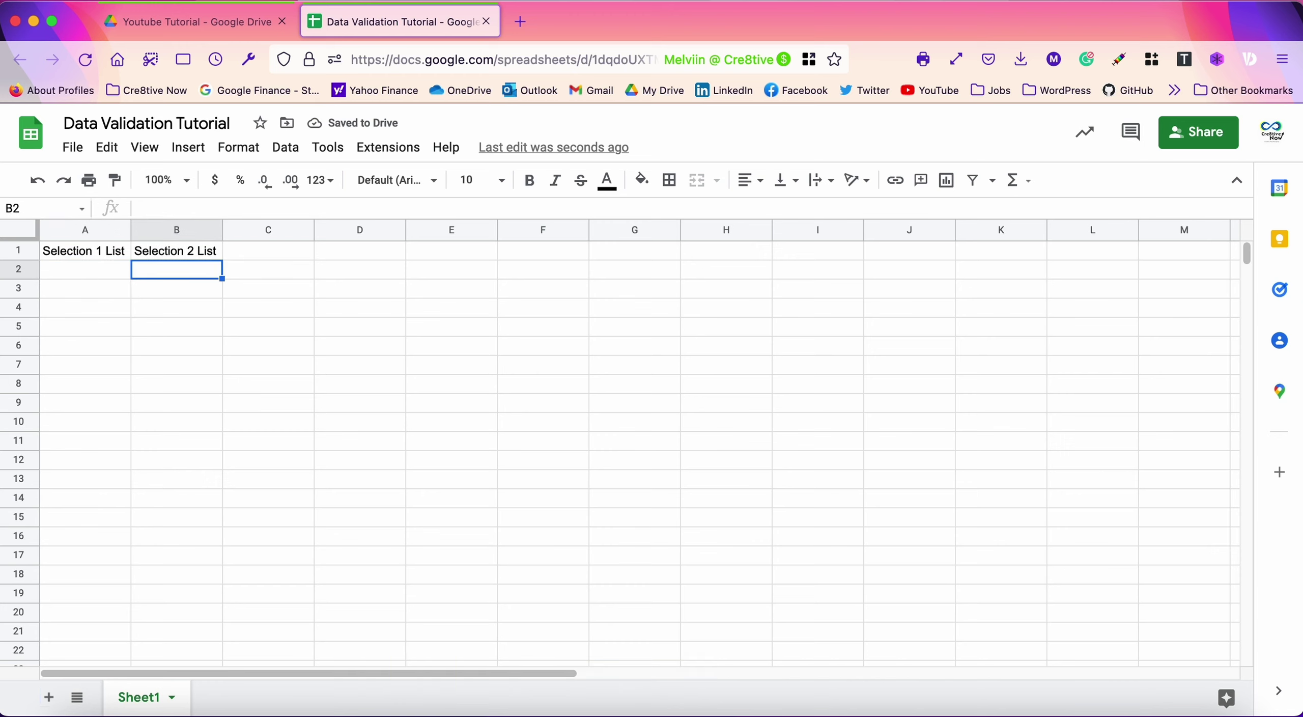
pyautogui.press('Left')
pyautogui.write('o')
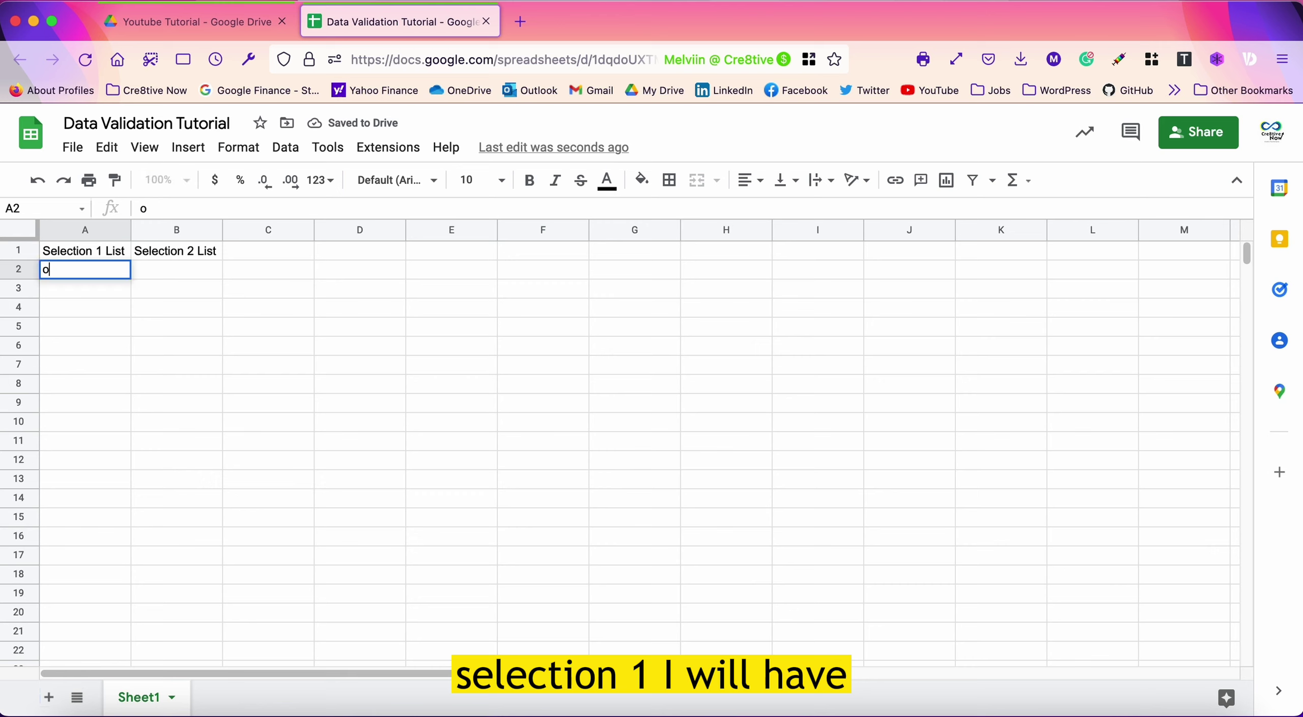
pyautogui.write('ne')
pyautogui.press('Return')
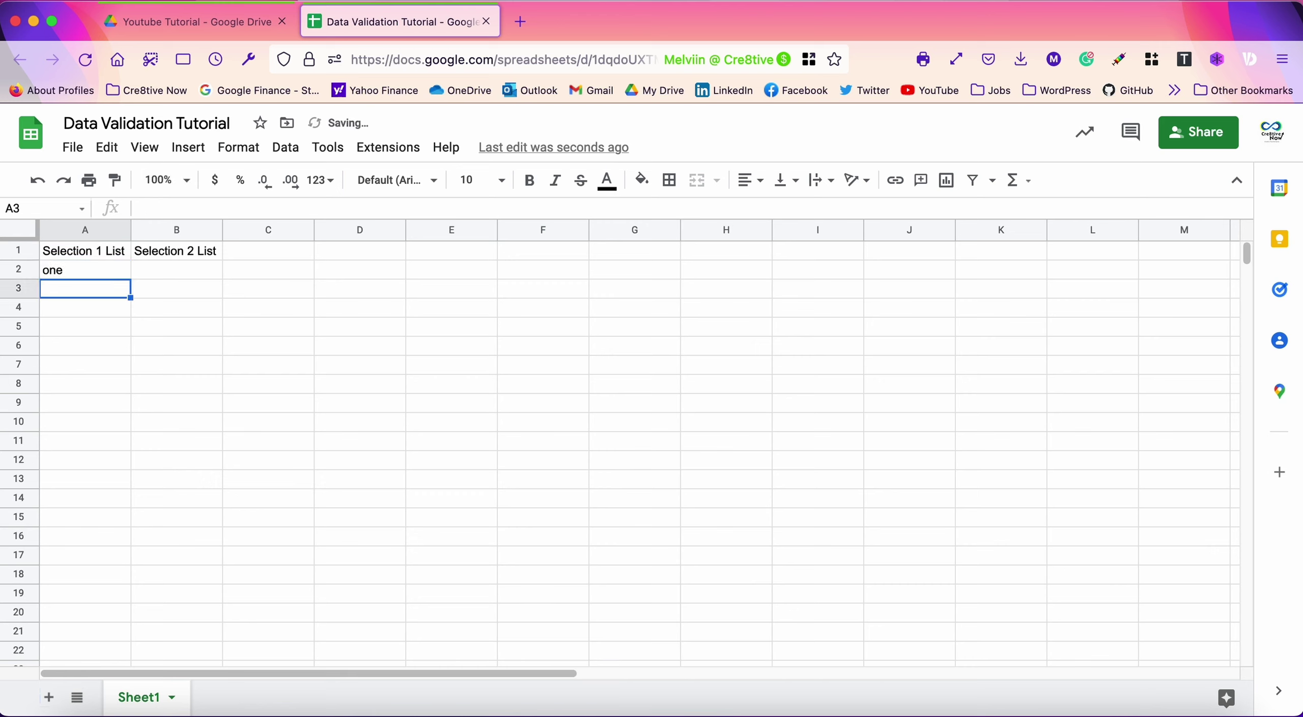
pyautogui.write('two')
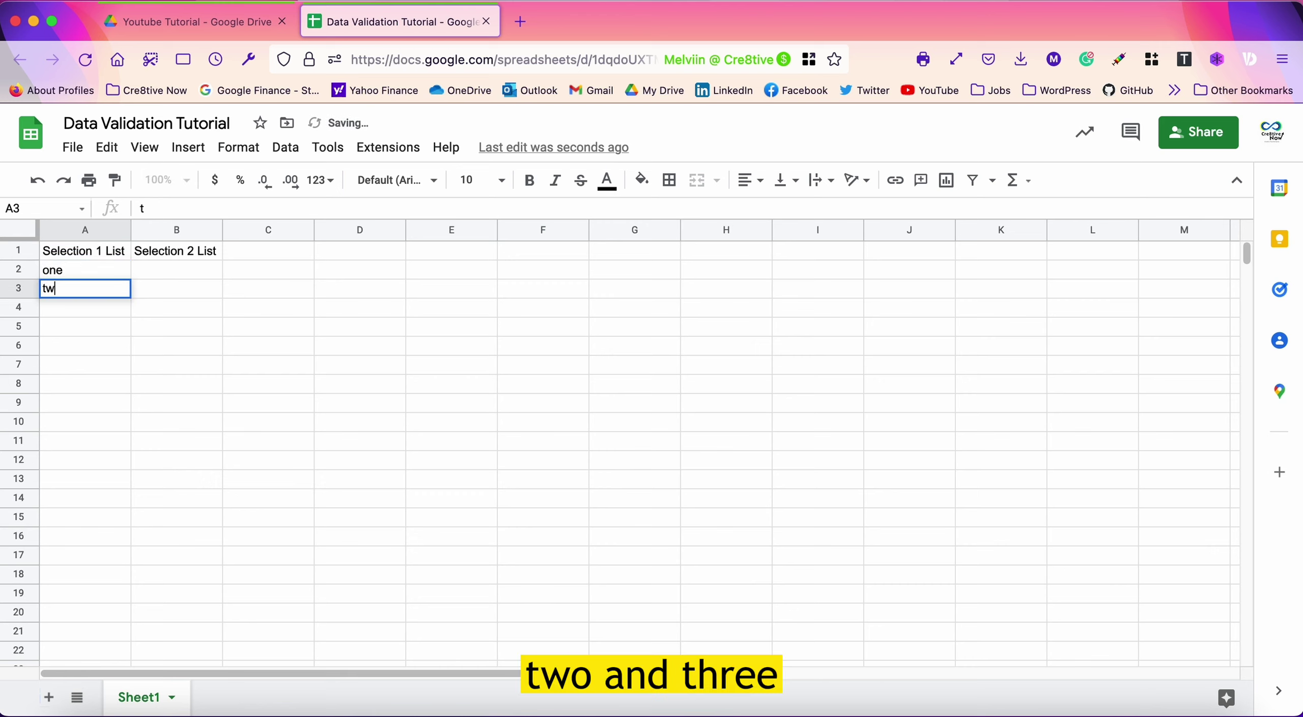
pyautogui.press('Return')
pyautogui.write('three')
pyautogui.press('Return')
# Step: Make the headers Selection 1 List and Selection 2 List in cells A1 and B1 bold
pyautogui.press('Up')
pyautogui.press('Up')
pyautogui.press('Up')
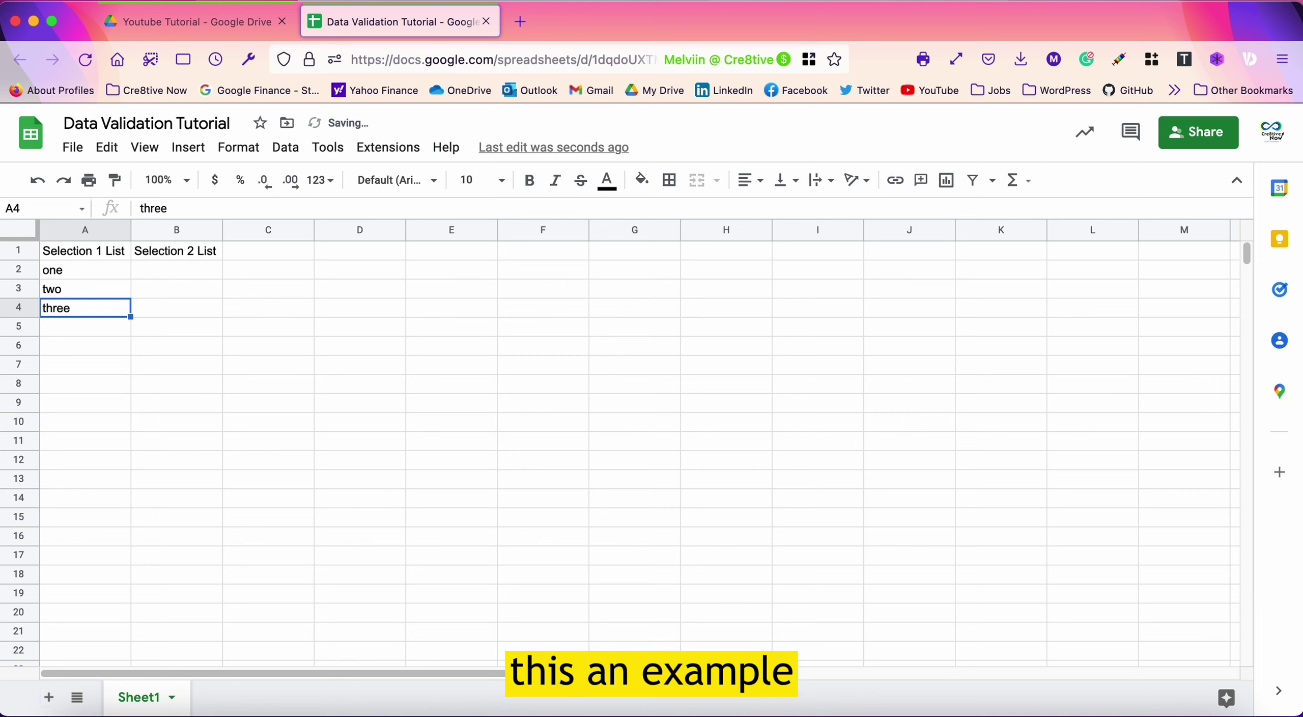
pyautogui.press('Up')
pyautogui.hotkey('shift', 'Right')
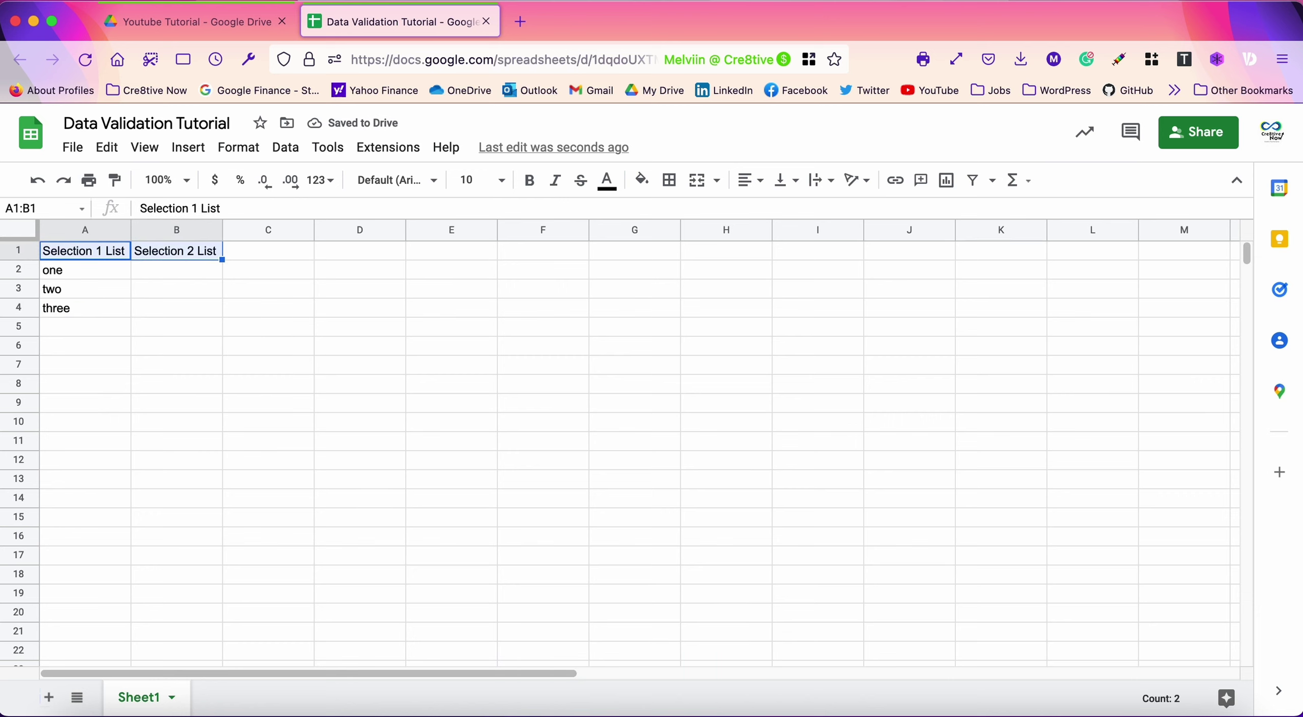
pyautogui.press('super+b')
# Step: Enter one-A, one-B and one-C in cells B2 to B4 under the Selection 2 List header
pyautogui.press('Right')
pyautogui.press('Down')
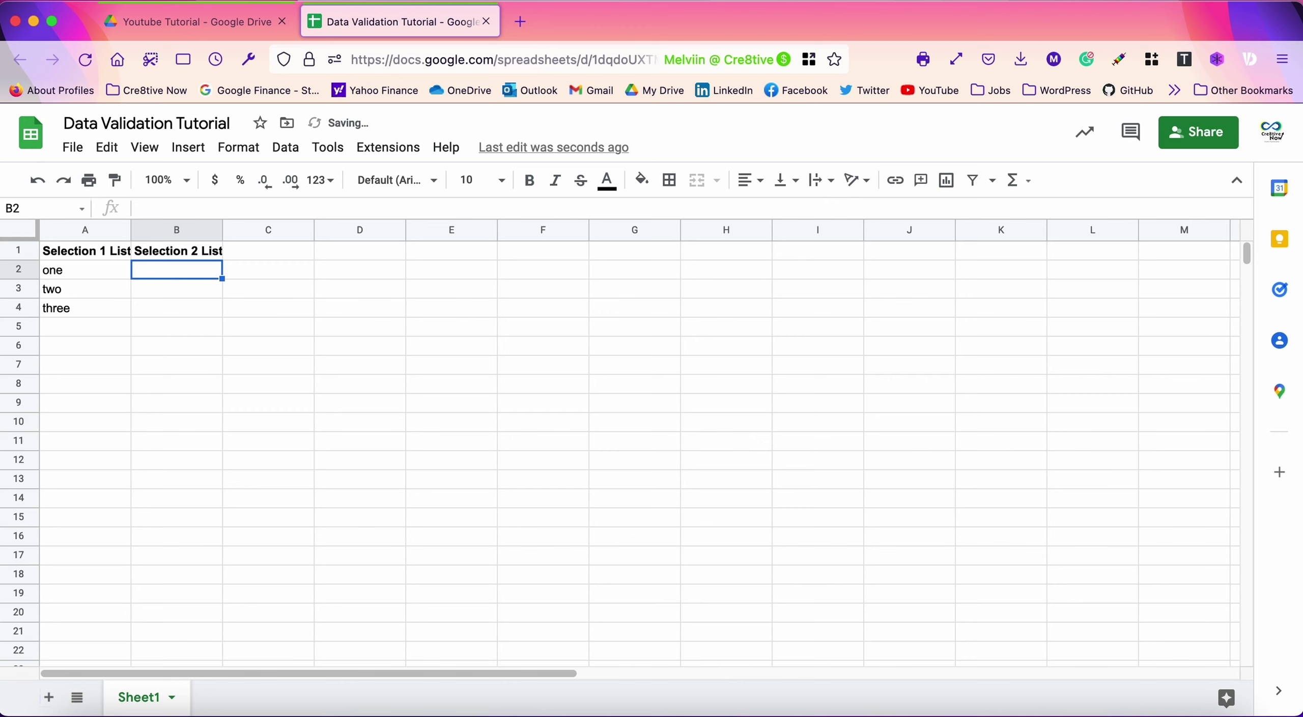
pyautogui.write('one-A')
pyautogui.press('Return')
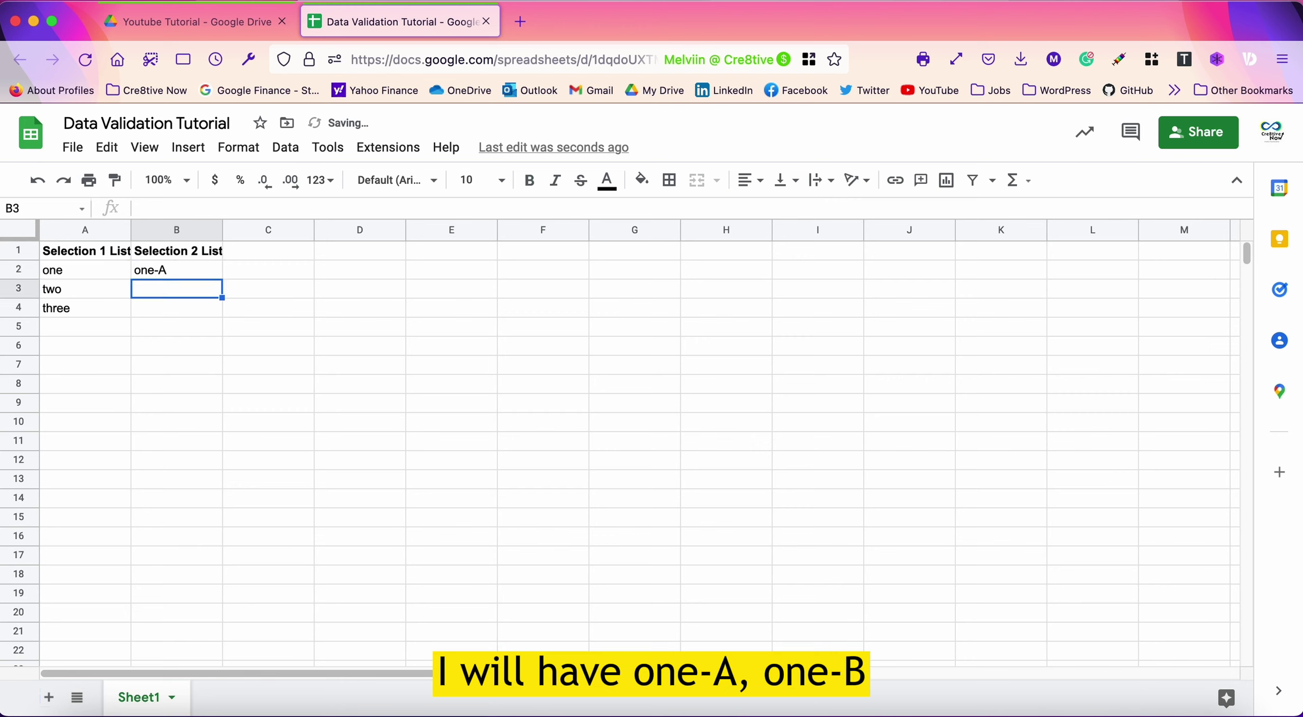
pyautogui.write('one-B')
pyautogui.press('Return')
pyautogui.write('one-C')
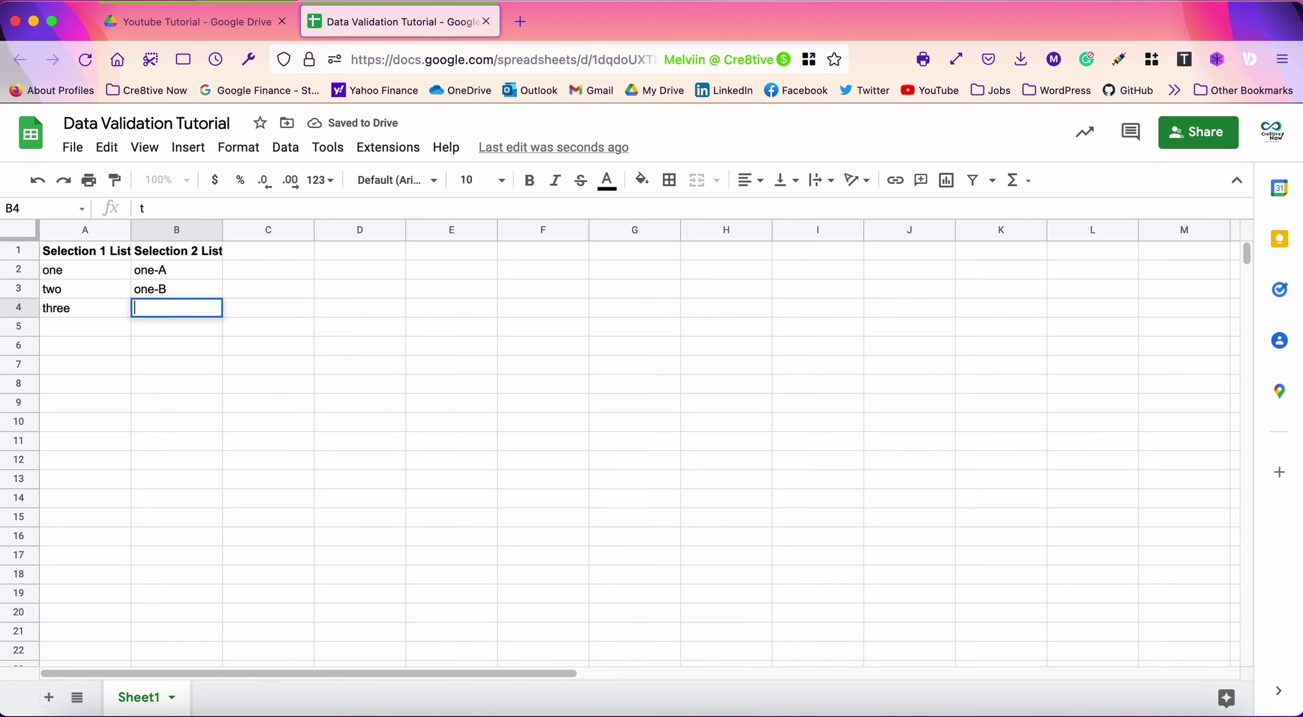
pyautogui.press('Return')
# Step: Continue the Selection 2 List with two-A, two-B and two-C in cells B5 to B7
pyautogui.write('two-A')
pyautogui.press('Return')
pyautogui.write('two-B')
pyautogui.press('Return')
pyautogui.write('two-C')
pyautogui.press('Return')
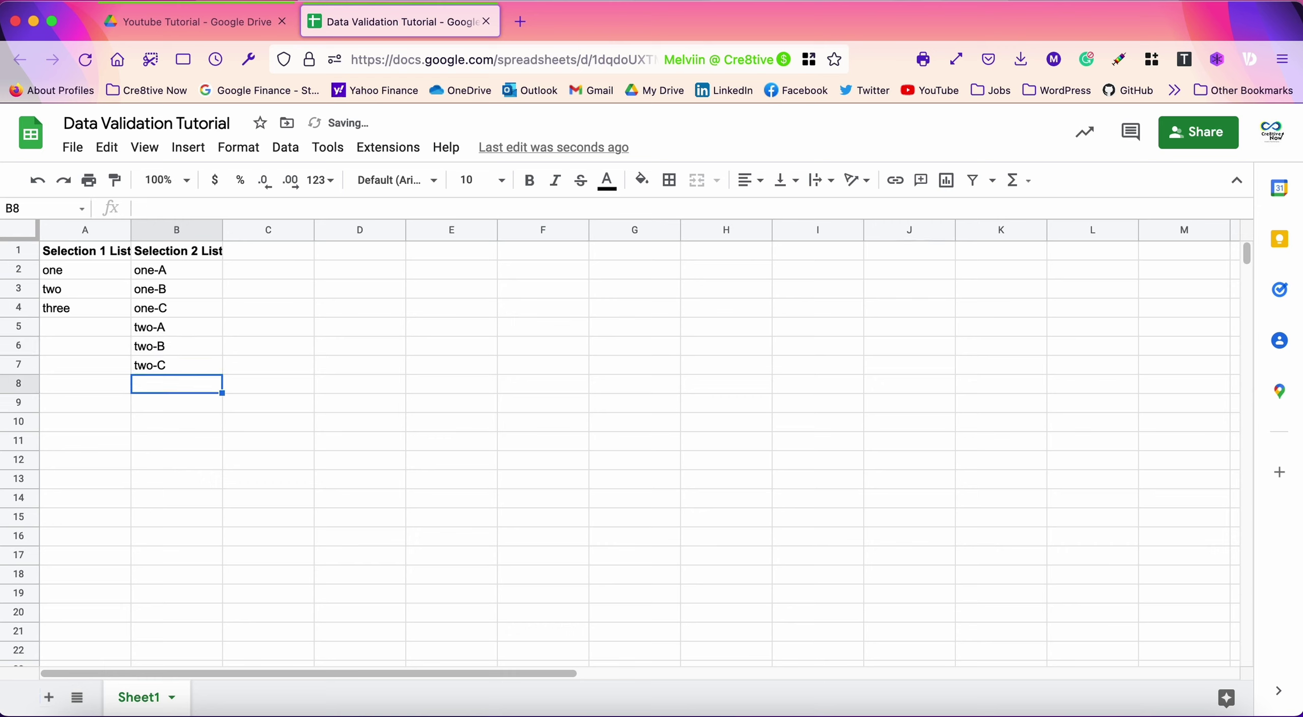
# Step: Enter three-A, three-B and three-C in cells B8 to B10 and fit column B's width to its contents
pyautogui.write('three-Athree-B')
pyautogui.press('Return')
pyautogui.write('three-C')
pyautogui.press('Up')
pyautogui.press('Up')
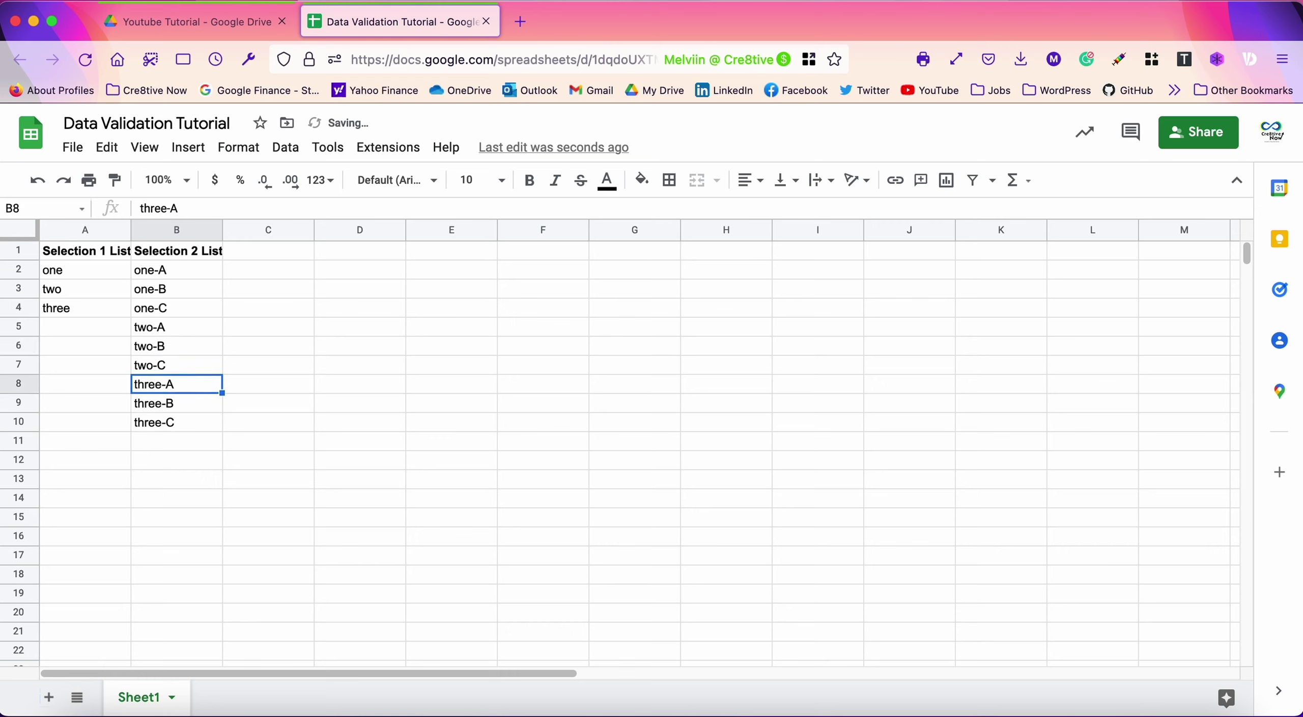
pyautogui.doubleClick(223, 230)
# Step: Enter the header Selection 1 in bold in cell D1
pyautogui.click(403, 252)
pyautogui.press('super+b')
pyautogui.write('S')
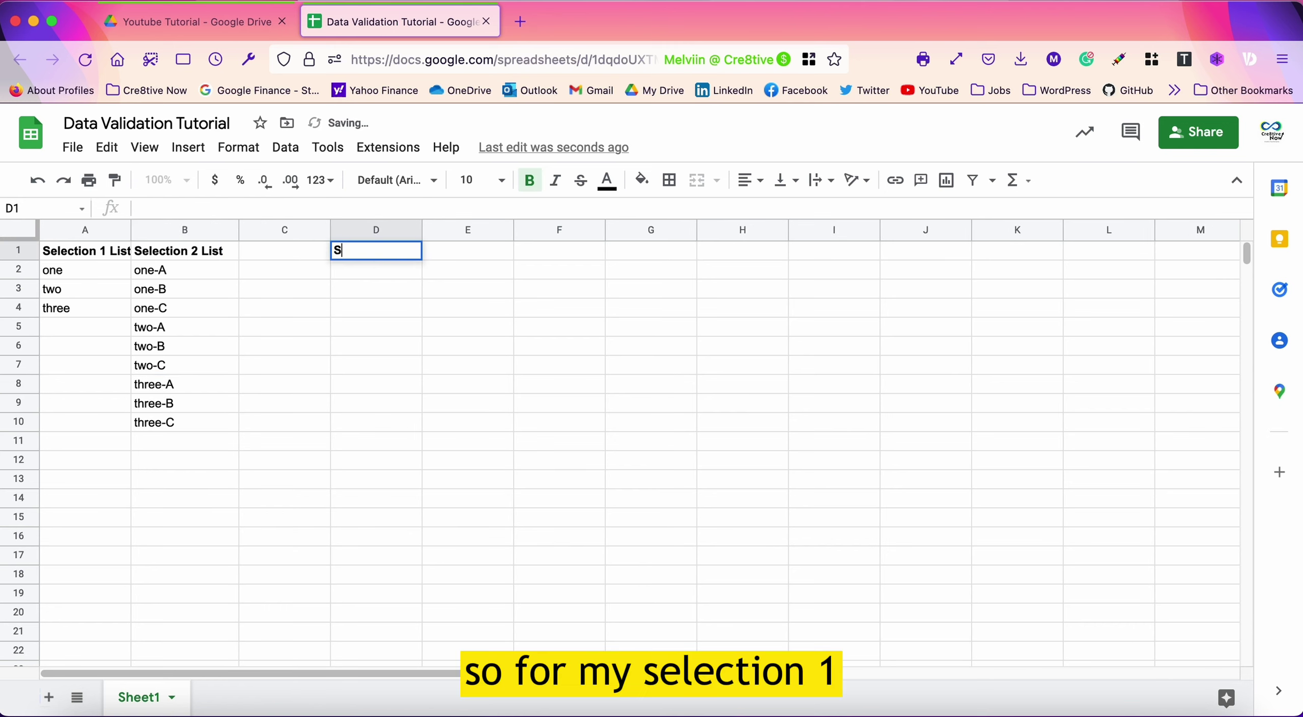
pyautogui.write('election 1')
pyautogui.press('Tab')
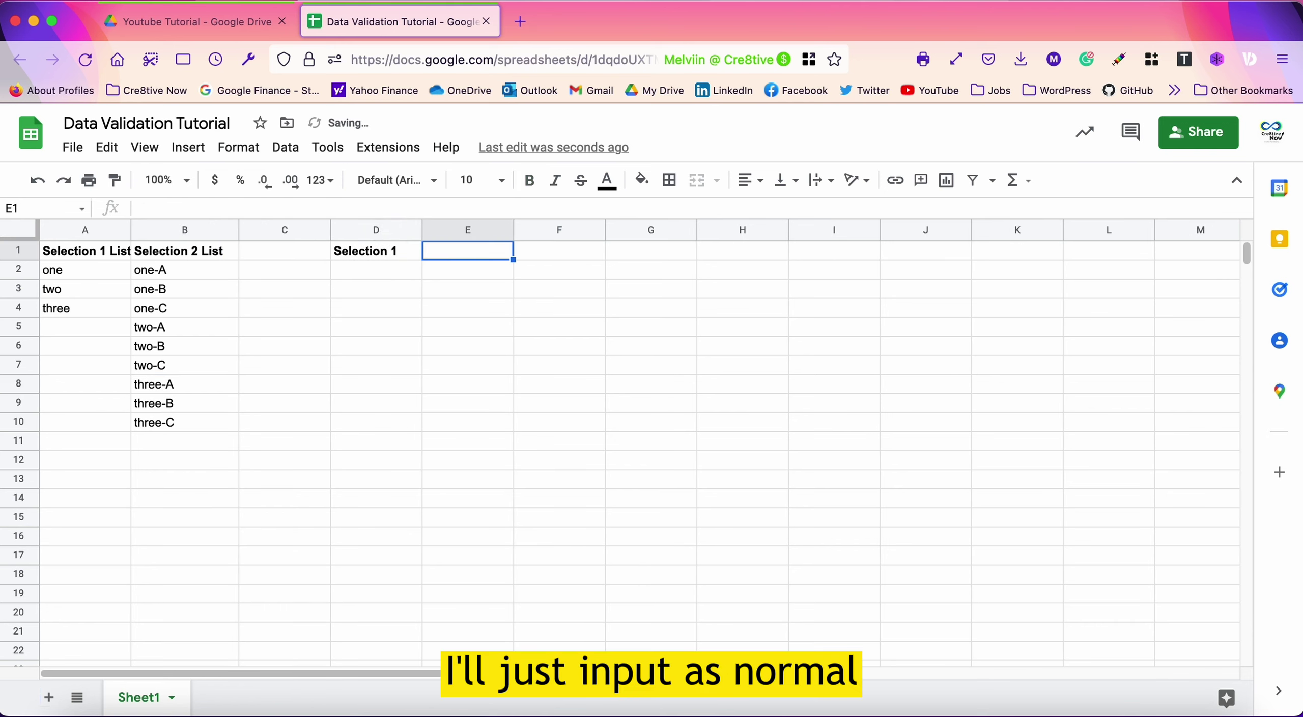
# Step: Enter the header Selection 2 in cell E1 and make it bold
pyautogui.write('Selec')
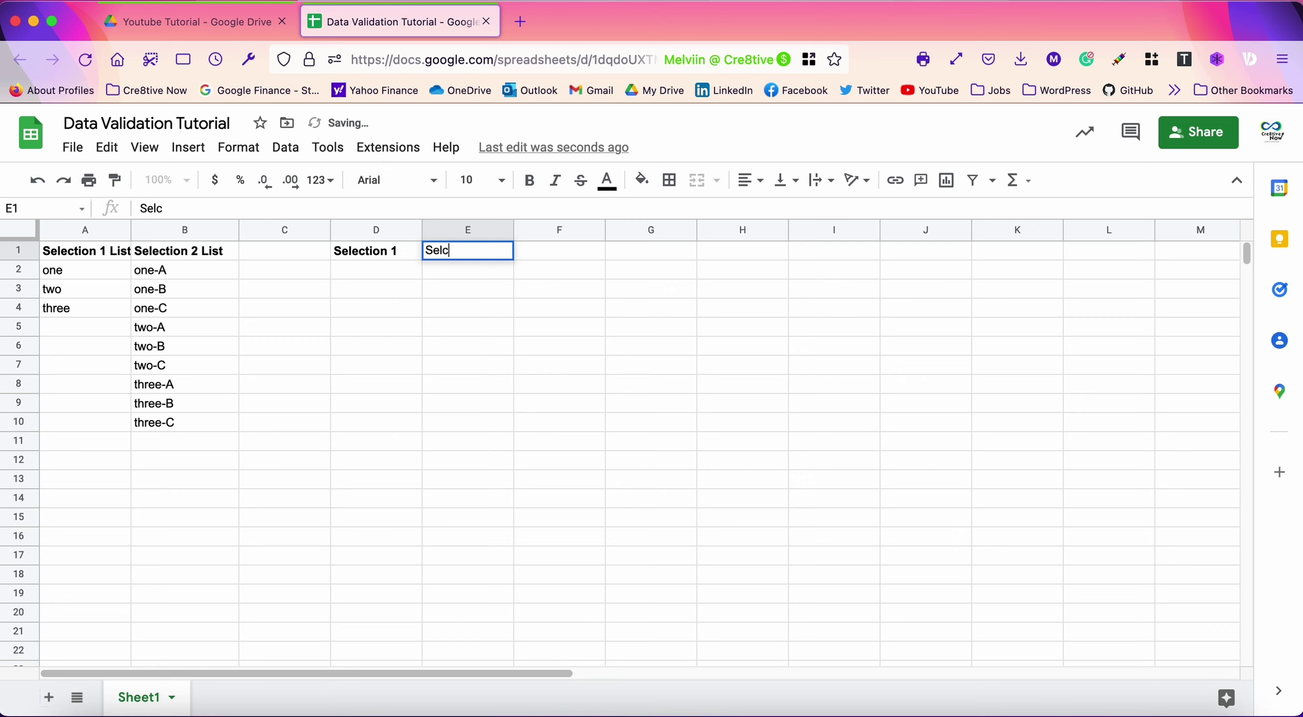
pyautogui.write('tion')
pyautogui.press('Return')
pyautogui.doubleClick(489, 252)
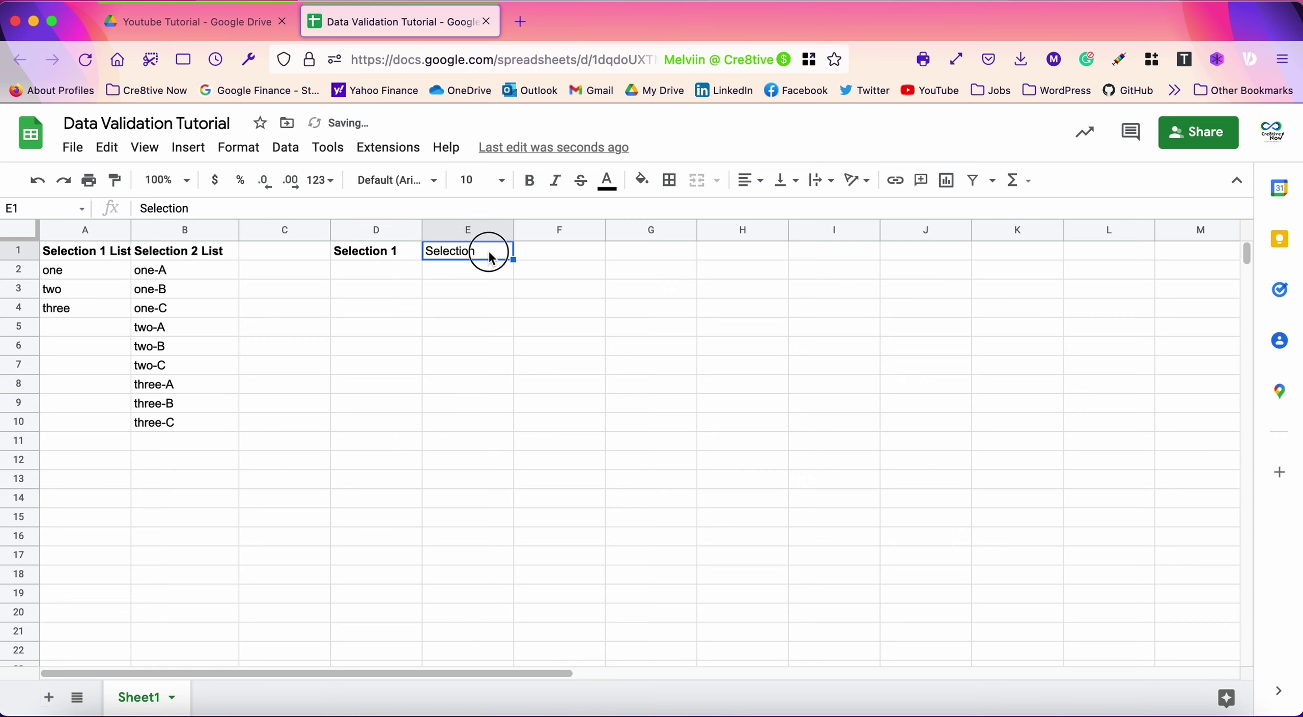
pyautogui.write('2')
pyautogui.click(474, 250)
pyautogui.press('Return')
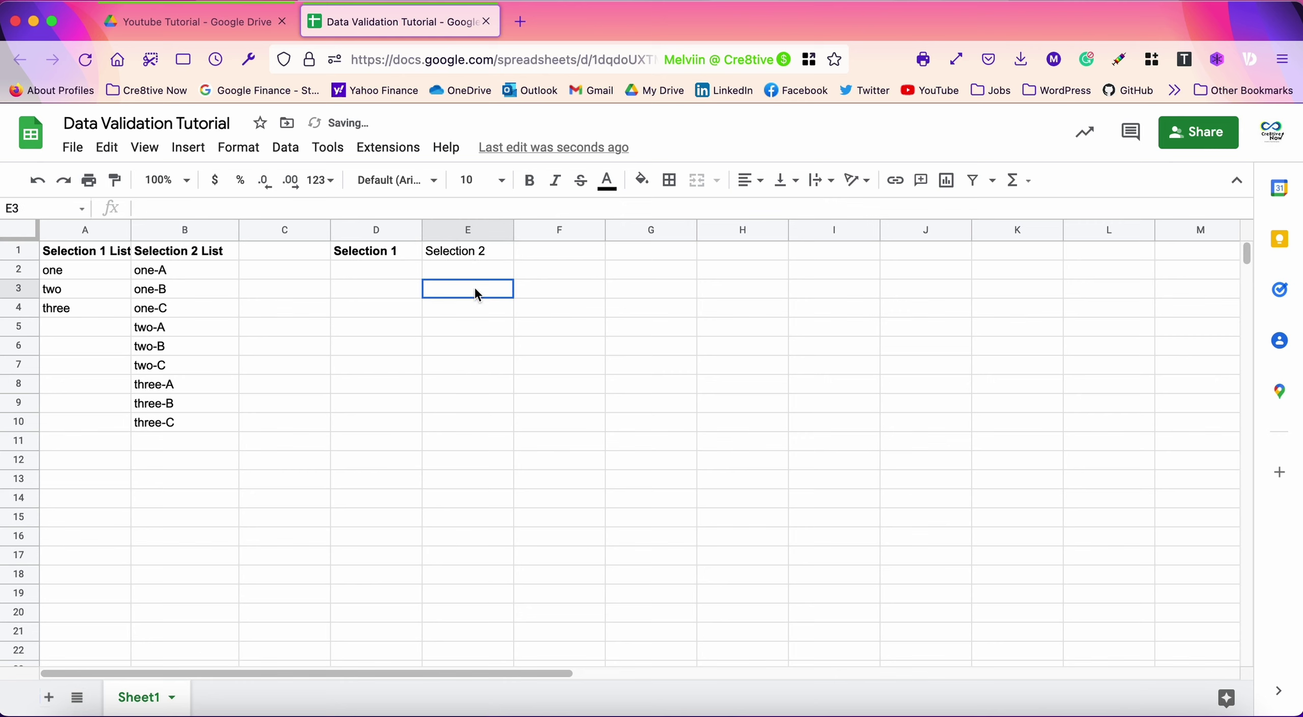
pyautogui.click(475, 255)
# Step: Add a dropdown data validation to cell D2 with the list range A2:A, rejecting invalid input
pyautogui.click(405, 275)
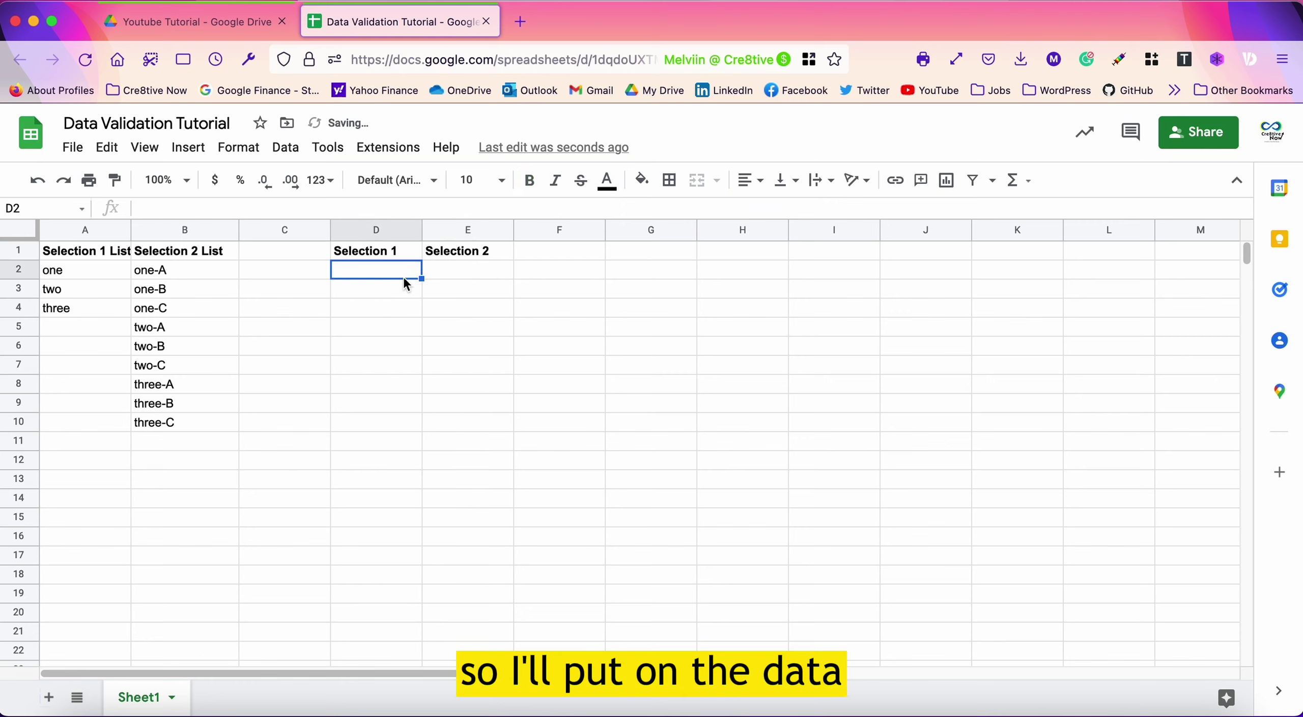
pyautogui.click(285, 147)
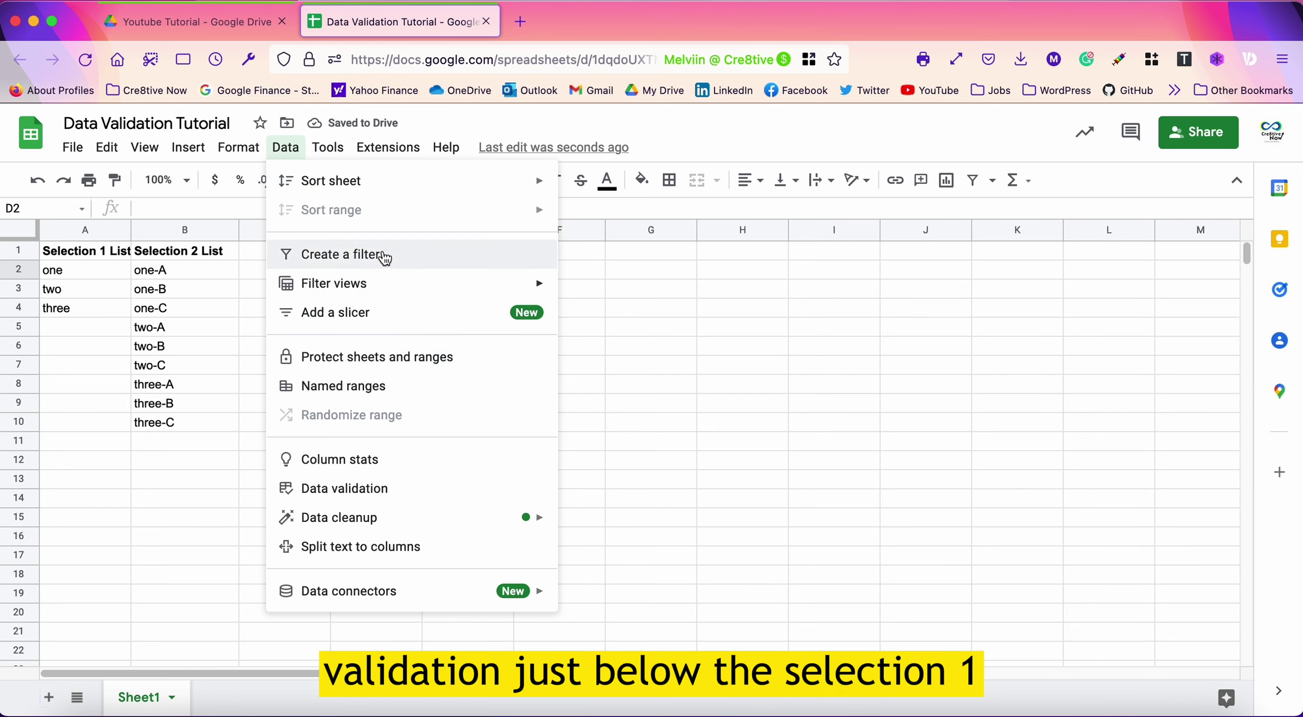
pyautogui.click(413, 495)
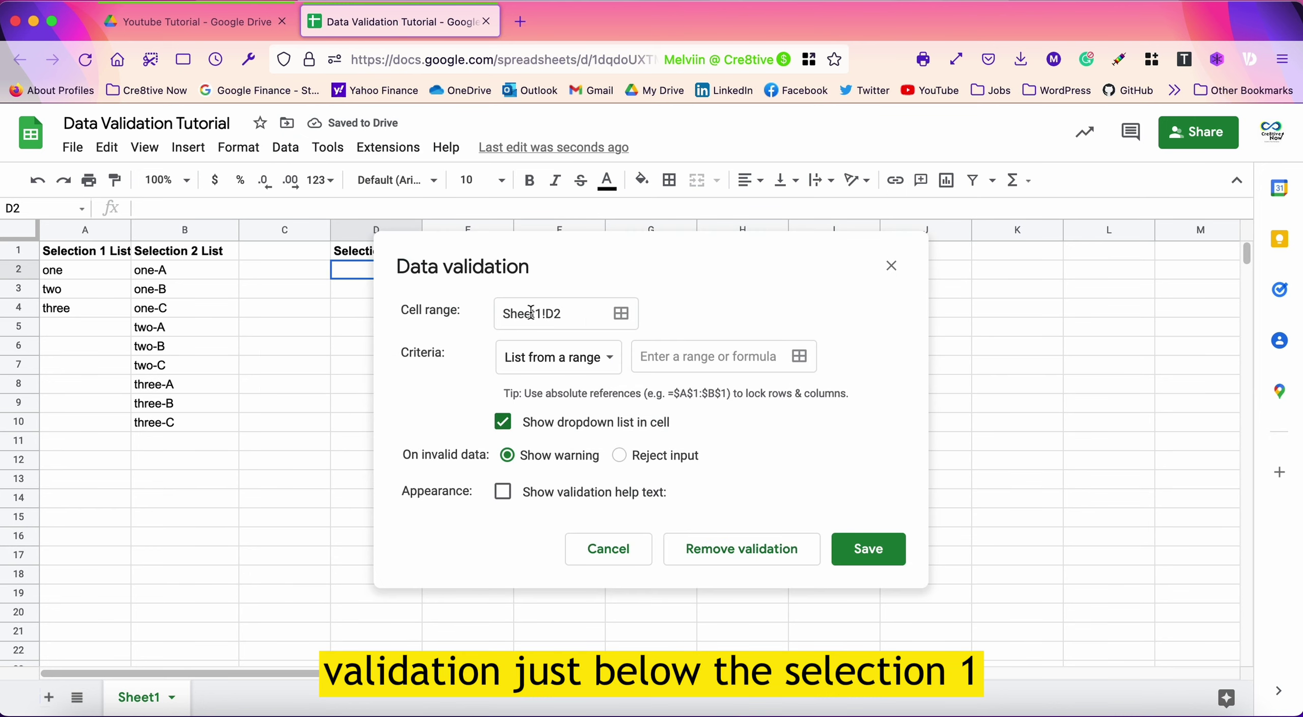
pyautogui.click(750, 356)
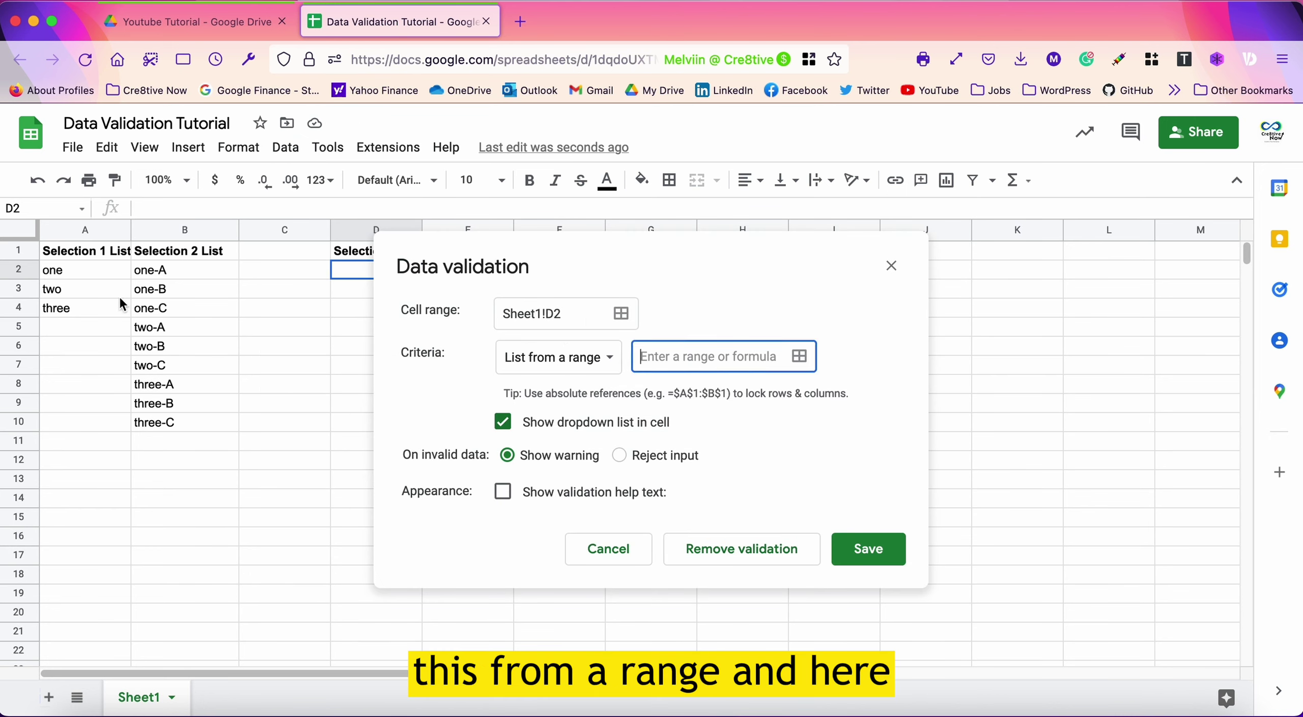
pyautogui.click(76, 270)
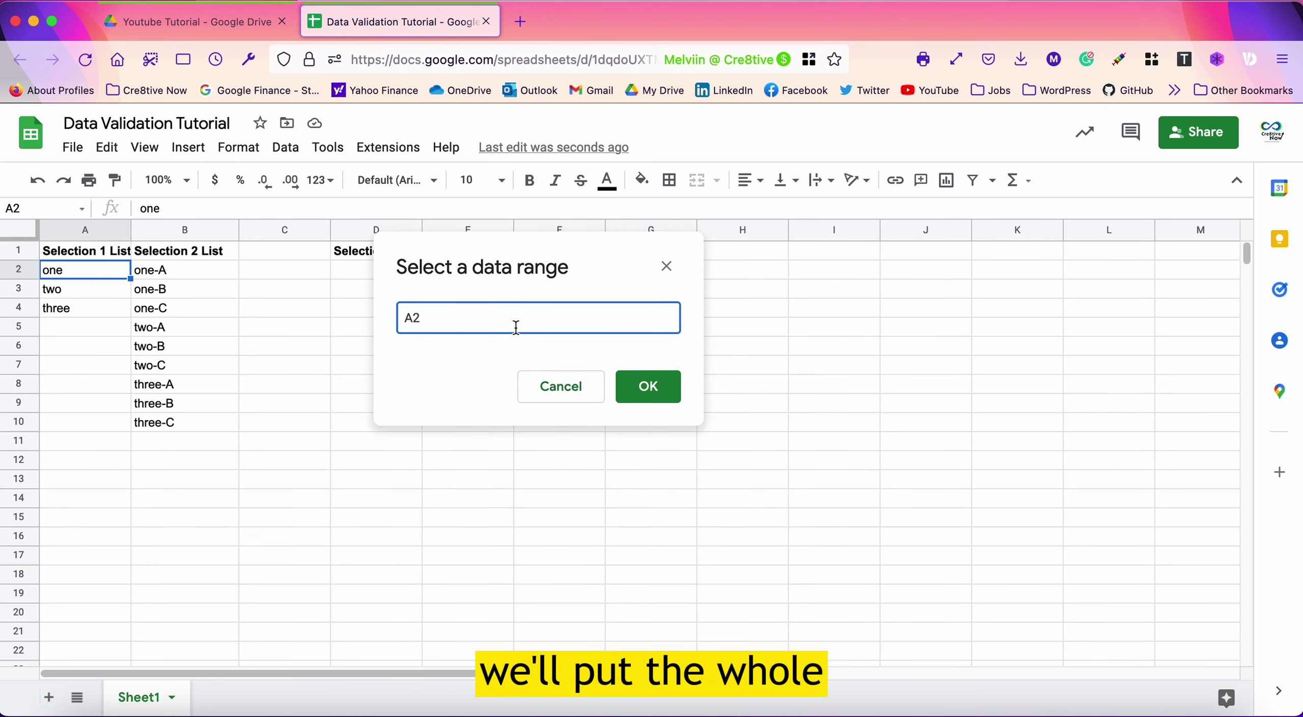
pyautogui.write(':A')
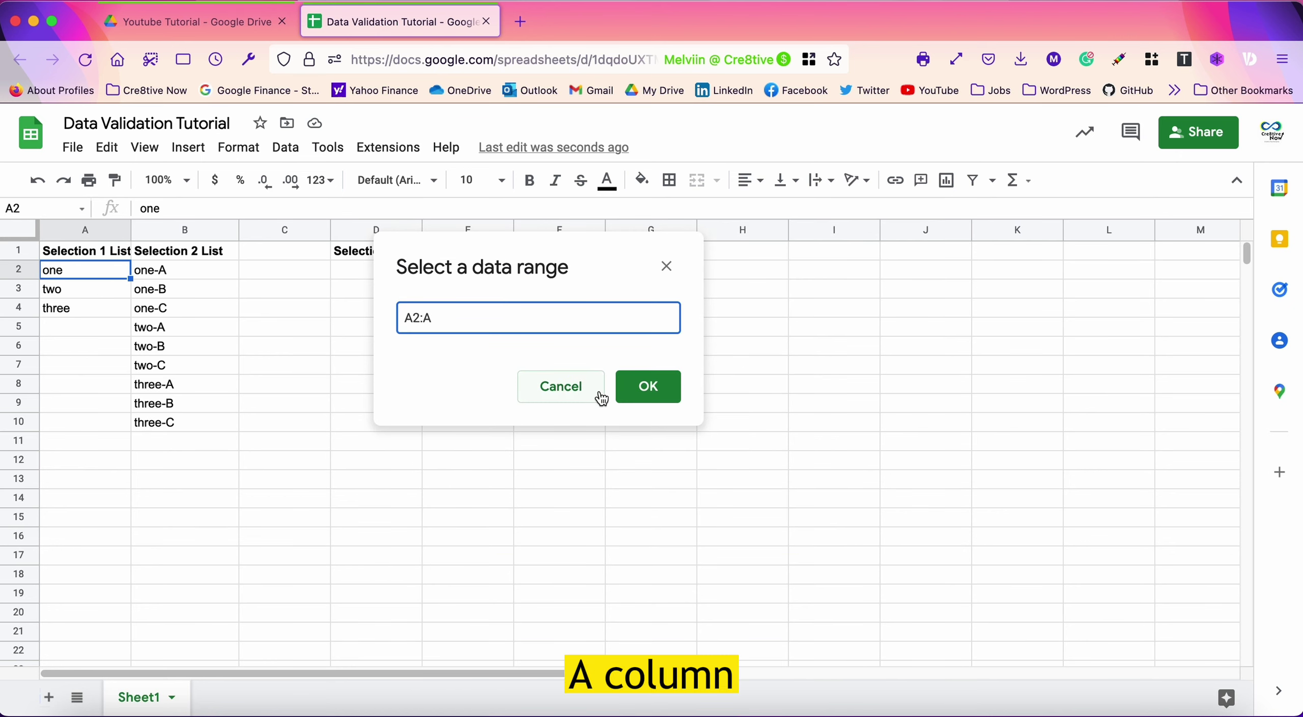
pyautogui.click(655, 400)
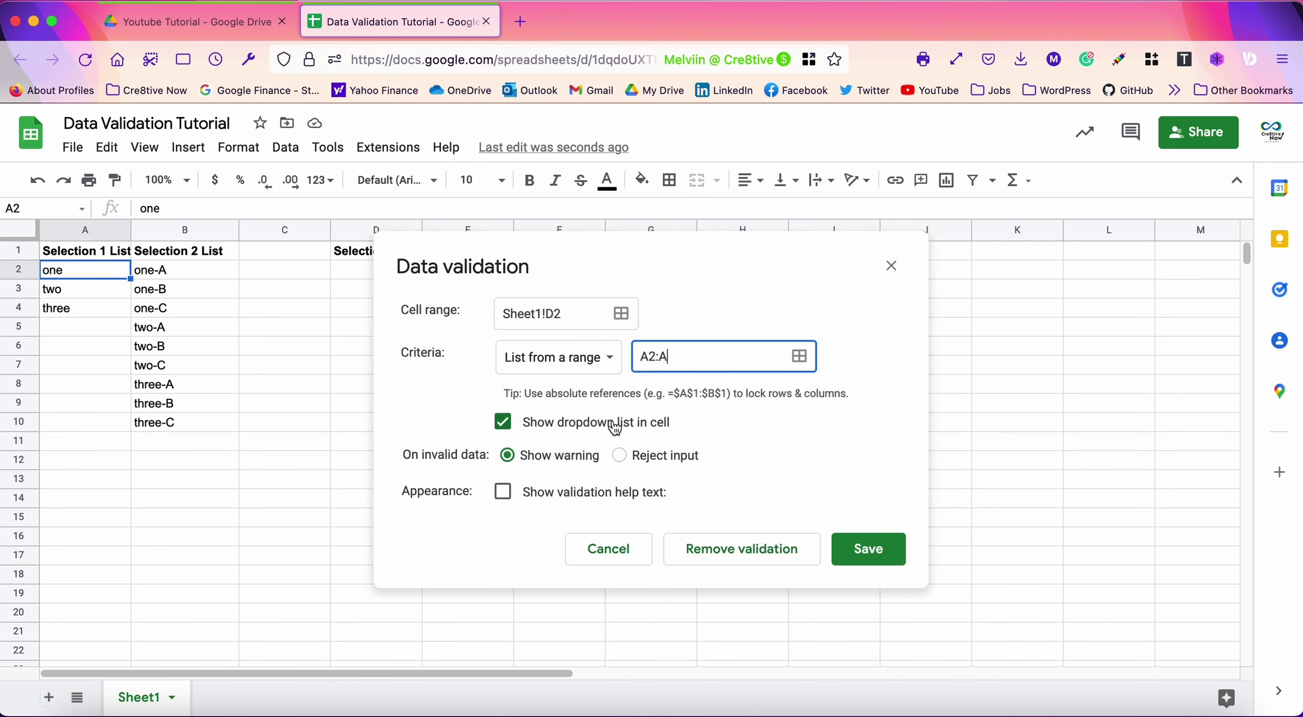
pyautogui.click(620, 455)
pyautogui.click(865, 556)
pyautogui.click(471, 346)
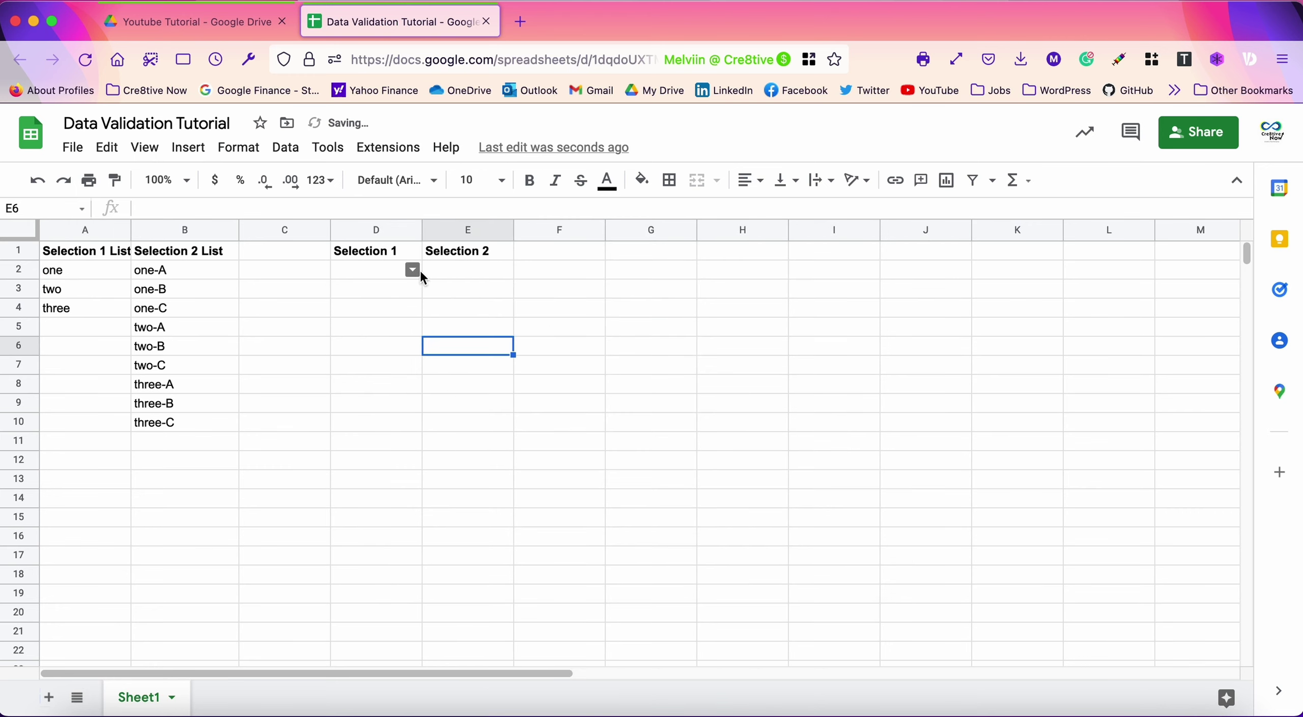
# Step: Try the dropdown in cell D2 by choosing one, two and three in turn
pyautogui.click(413, 270)
pyautogui.click(416, 291)
pyautogui.click(413, 270)
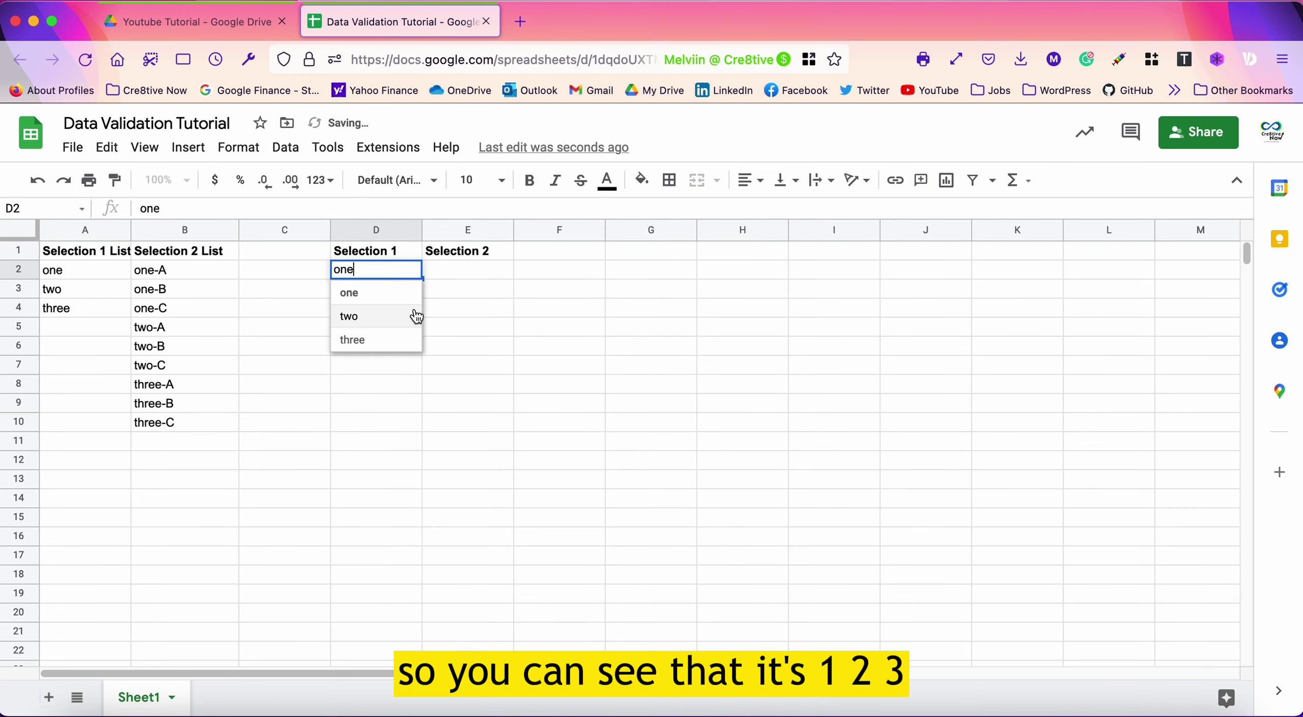
pyautogui.click(417, 316)
pyautogui.click(413, 271)
pyautogui.click(411, 340)
pyautogui.click(430, 384)
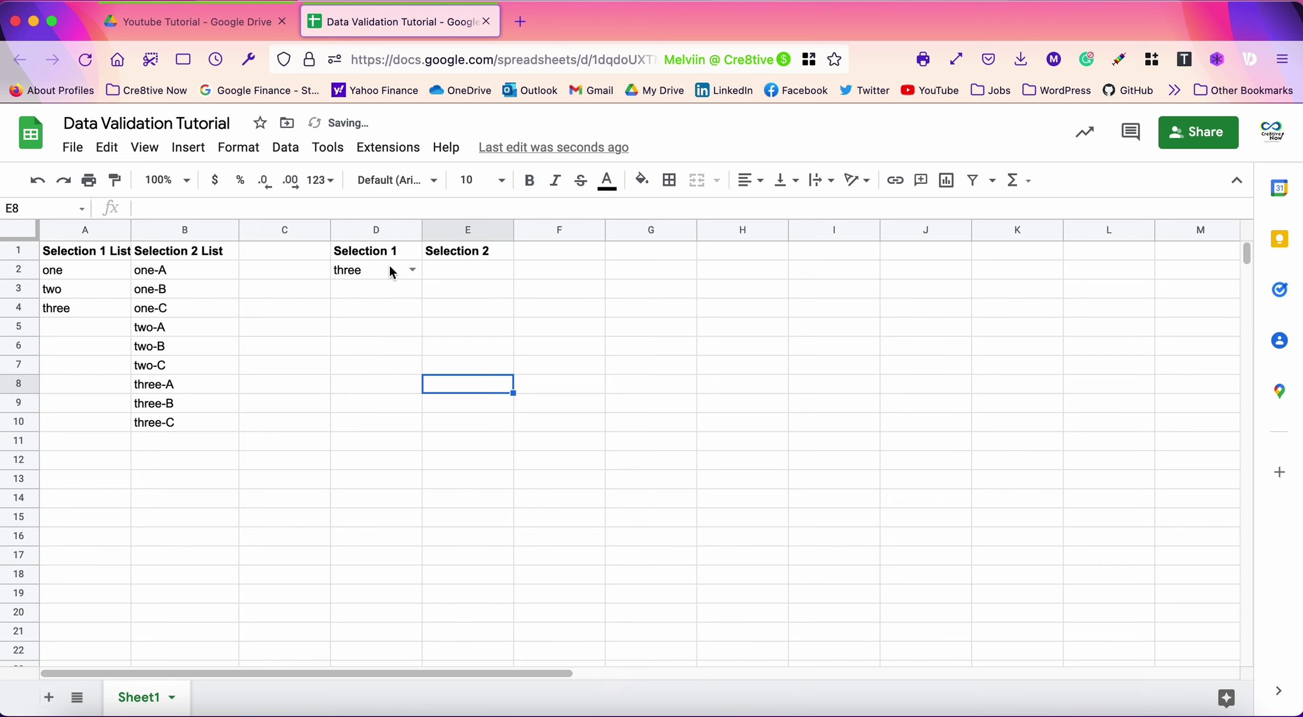
# Step: Insert a new column before the Selection 1 column D
pyautogui.rightClick(375, 230)
pyautogui.click(437, 330)
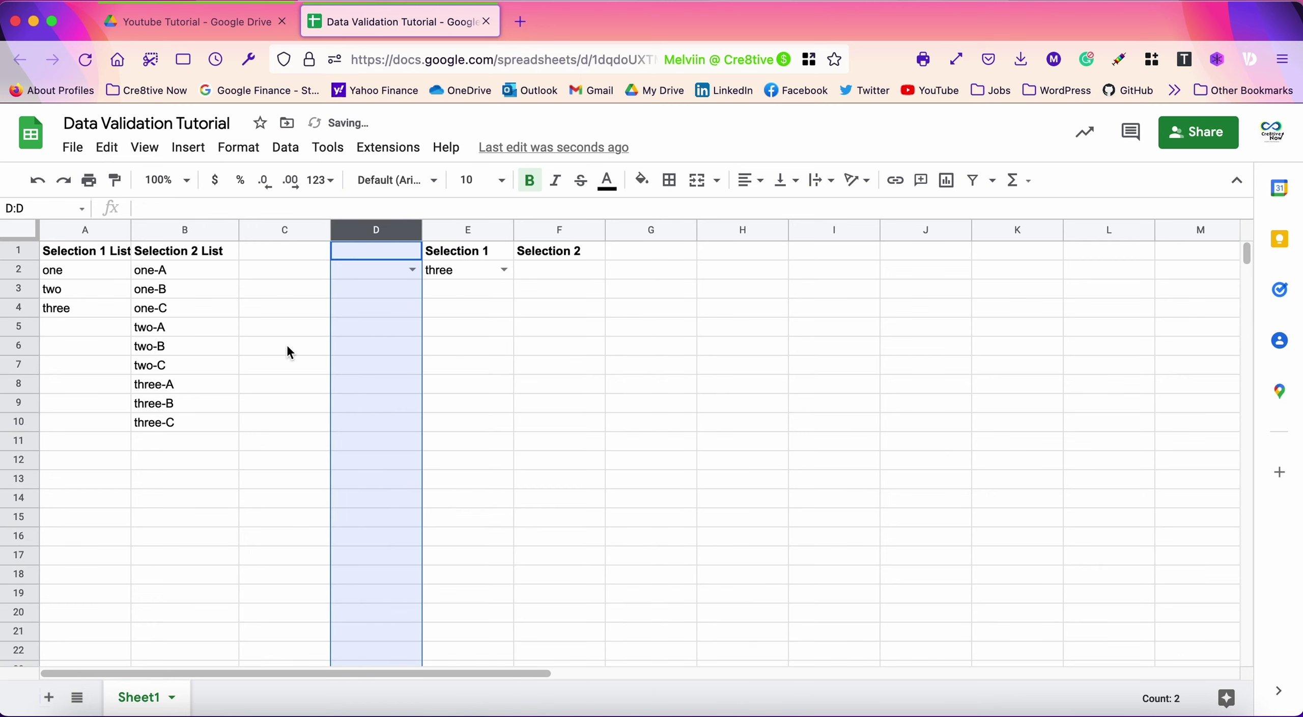
pyautogui.click(290, 352)
# Step: Choose two and finally one from the Selection 1 dropdown in cell E2
pyautogui.moveTo(183, 270); pyautogui.dragTo(194, 424)
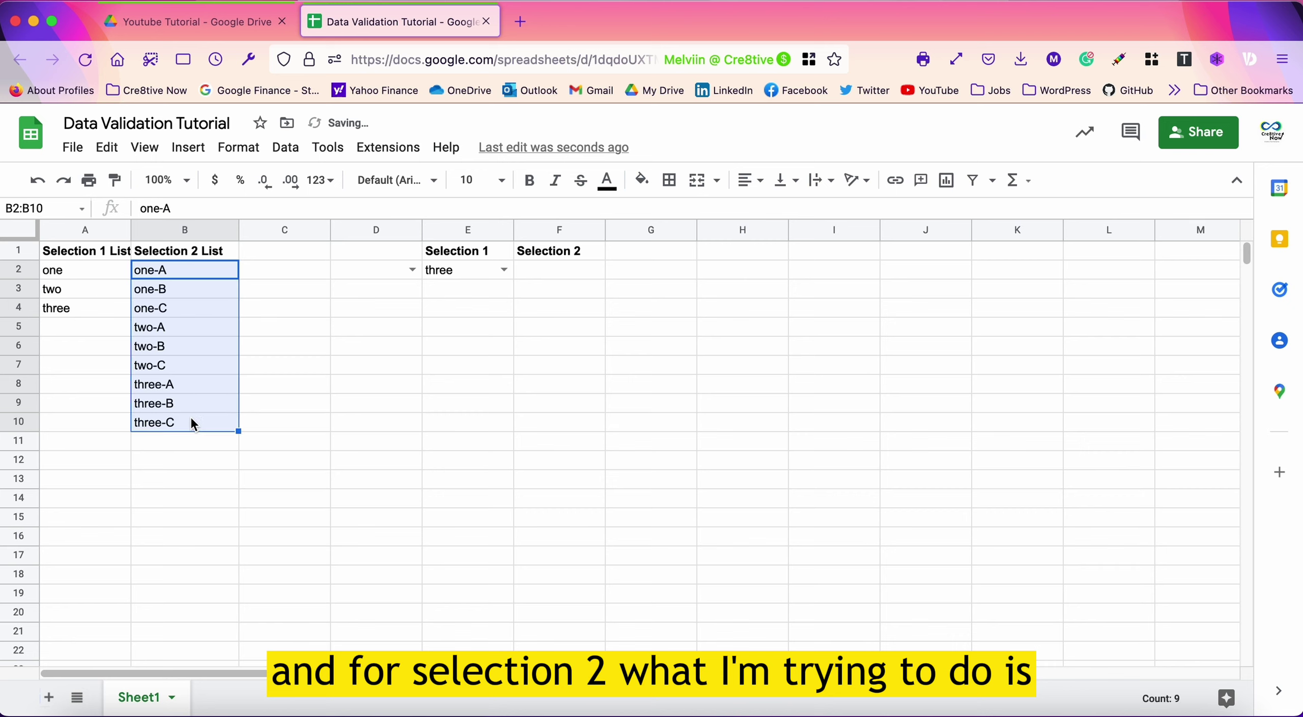
pyautogui.click(194, 424)
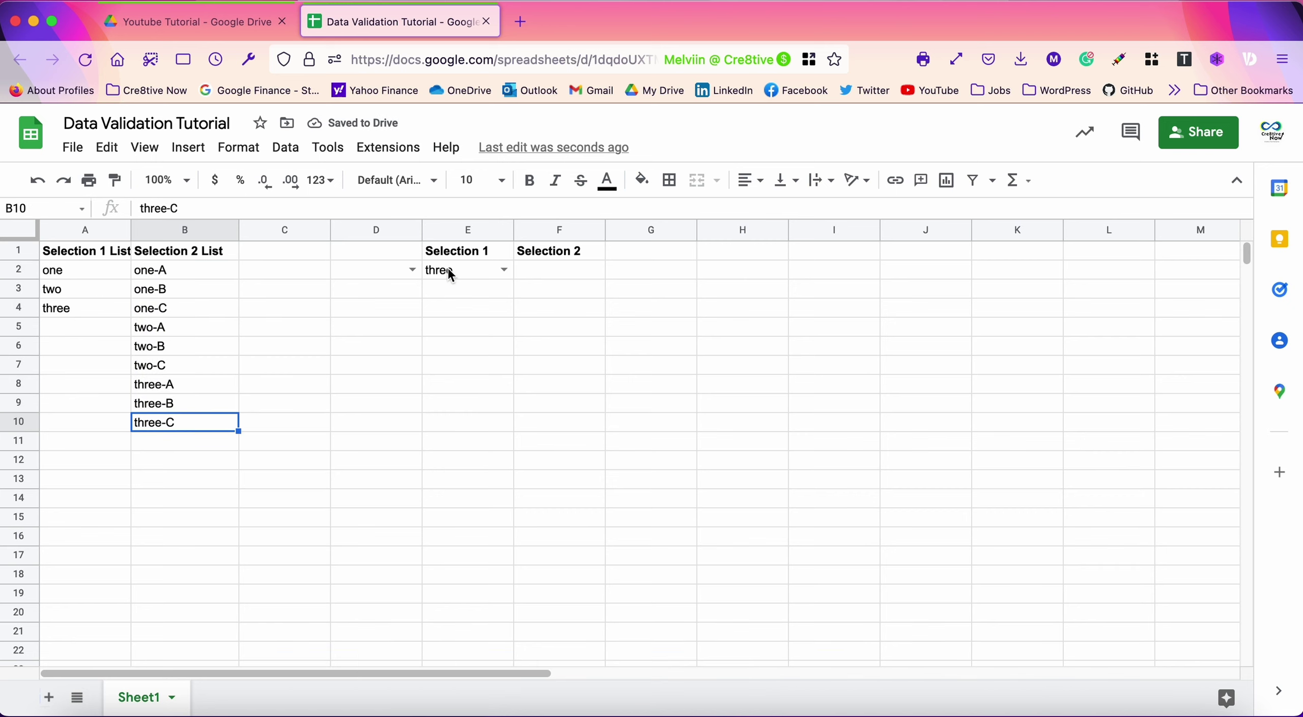
pyautogui.click(504, 270)
pyautogui.click(490, 311)
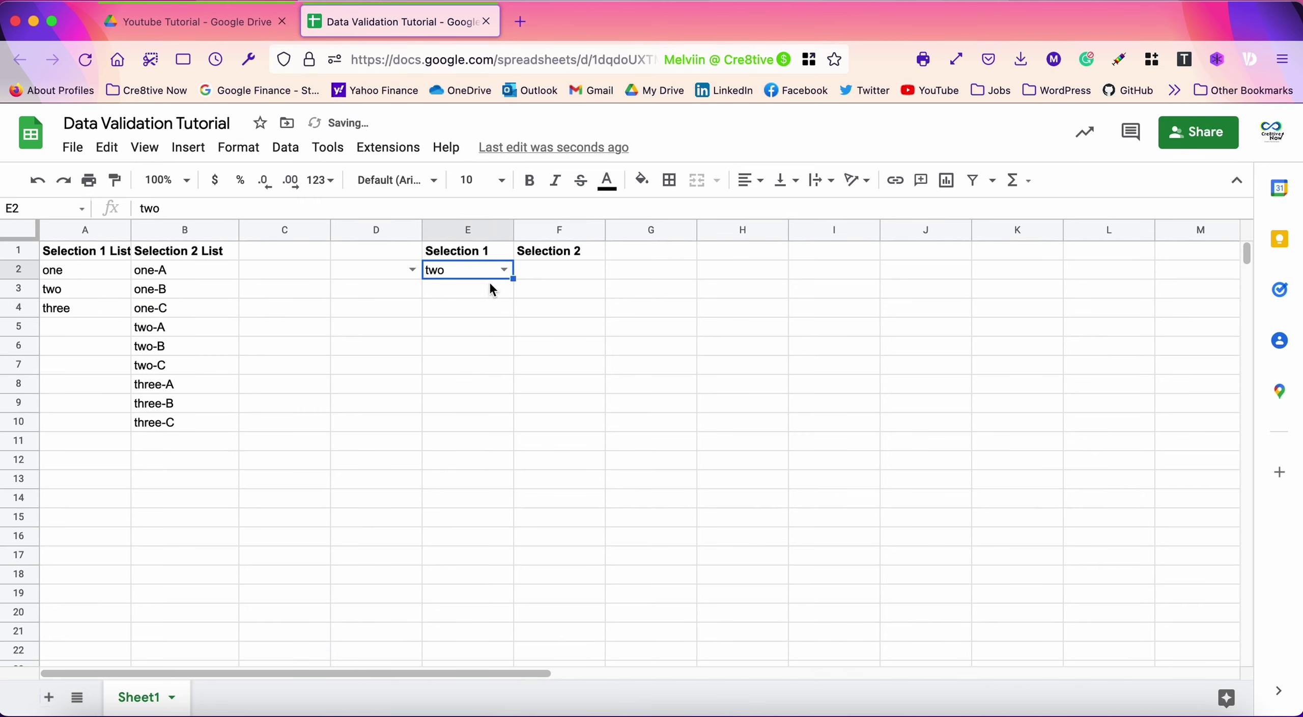
pyautogui.click(504, 270)
pyautogui.click(502, 294)
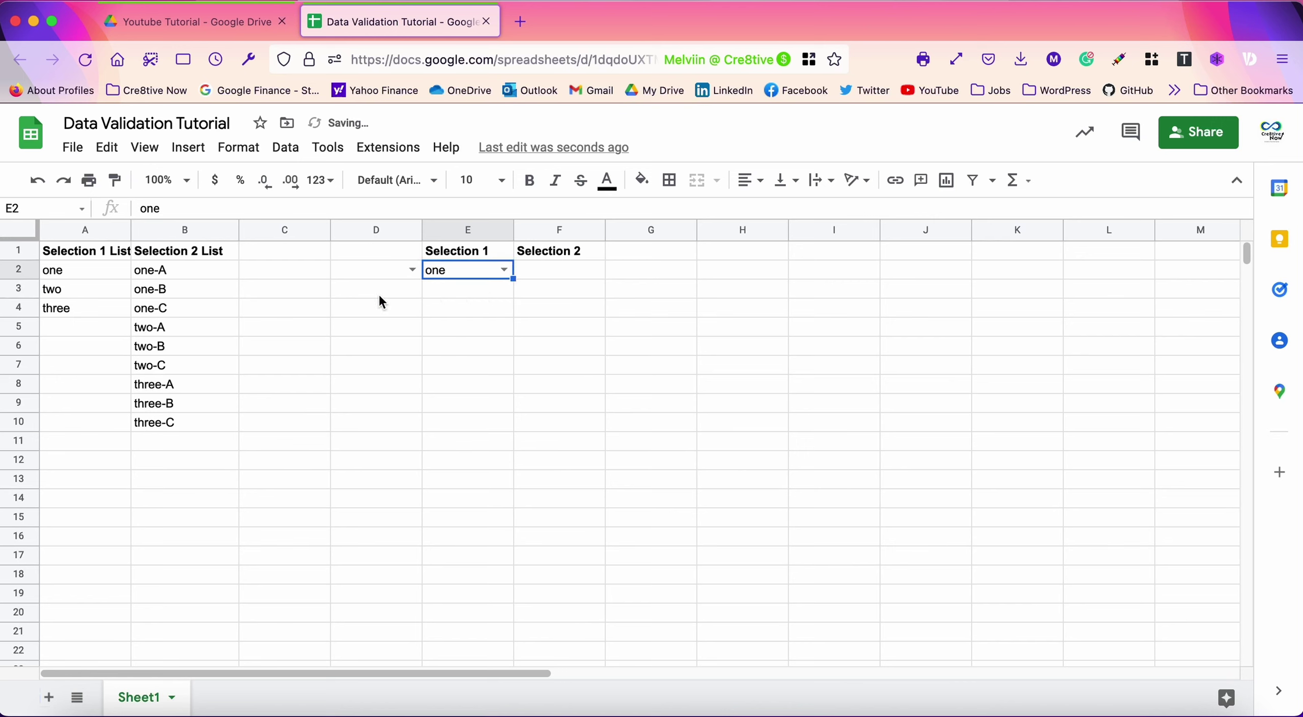
# Step: Examine which Selection 2 List entries in column B belong to one and two, and the cell F2 meant to offer them
pyautogui.click(183, 272)
pyautogui.click(169, 294)
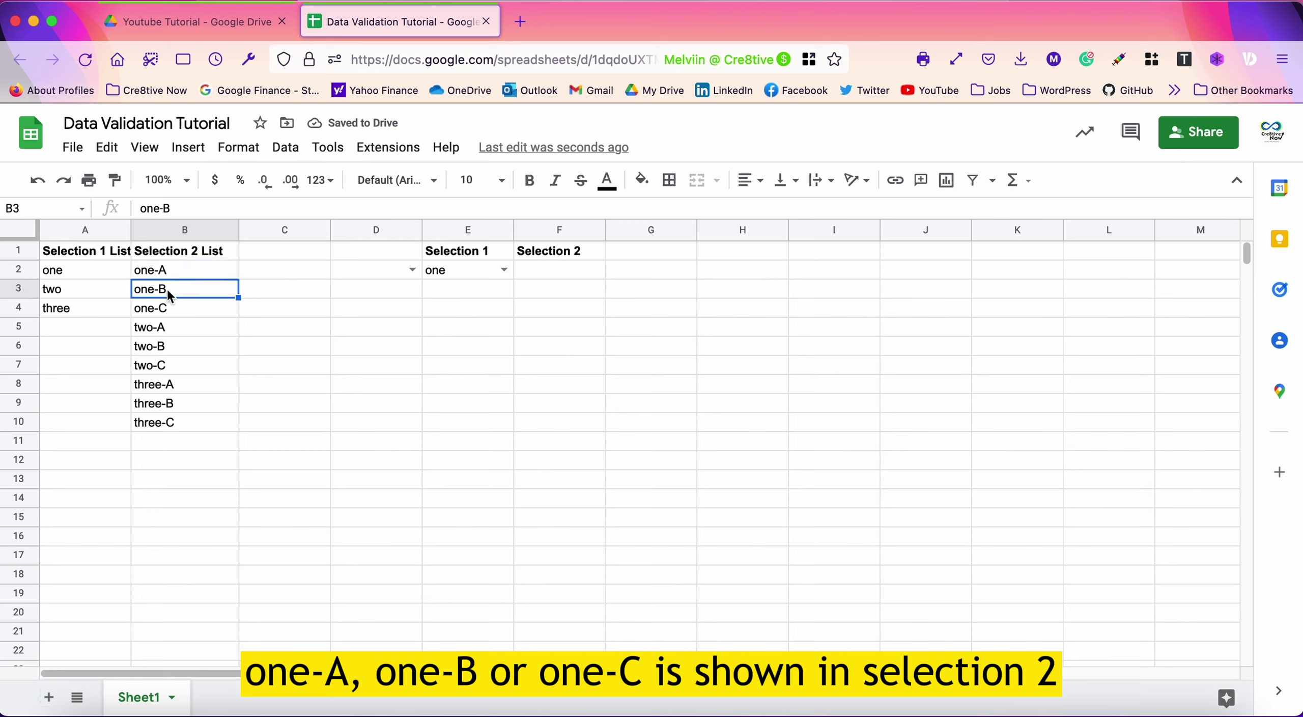
pyautogui.click(179, 309)
pyautogui.moveTo(178, 272); pyautogui.dragTo(174, 312)
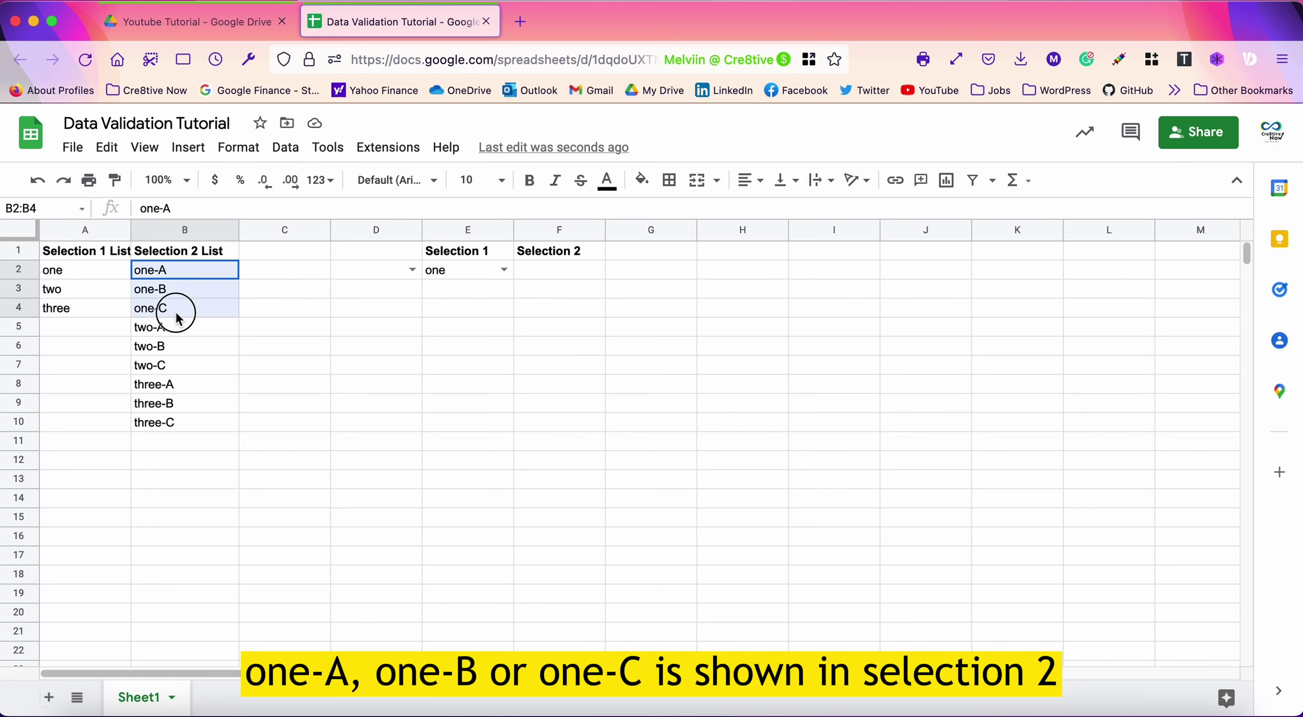
pyautogui.click(584, 270)
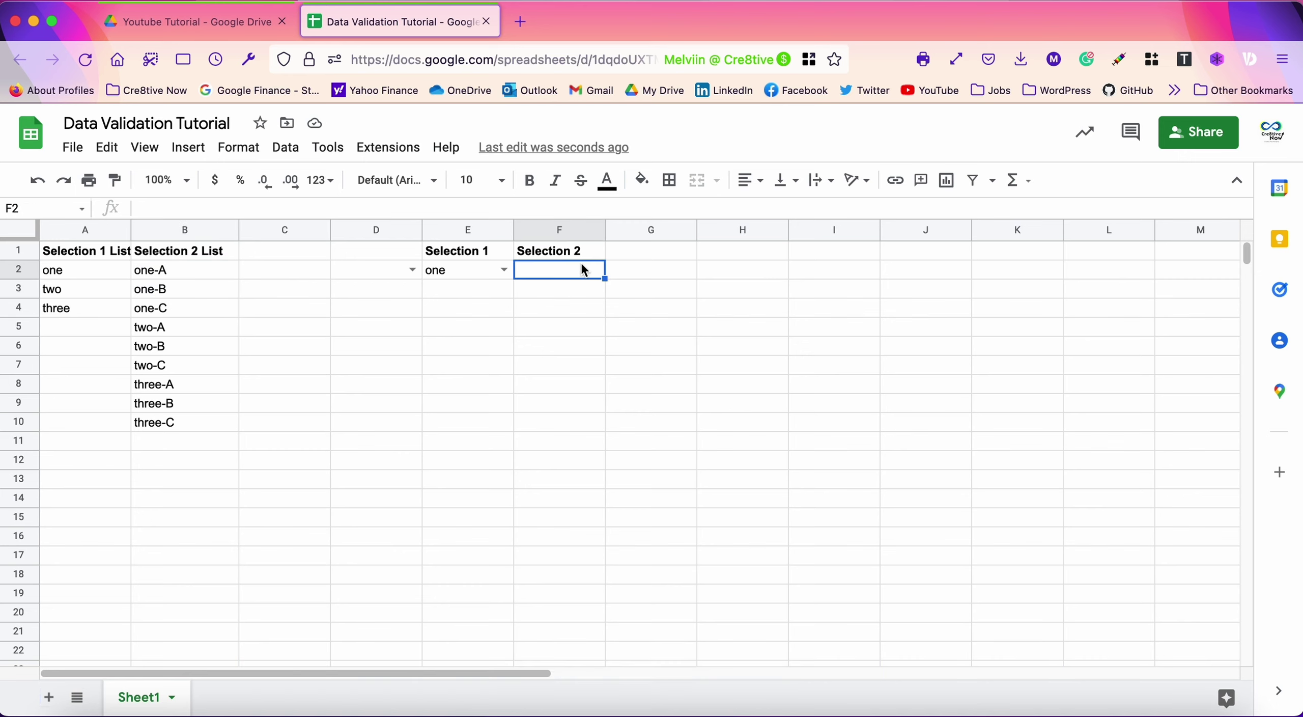
pyautogui.click(77, 289)
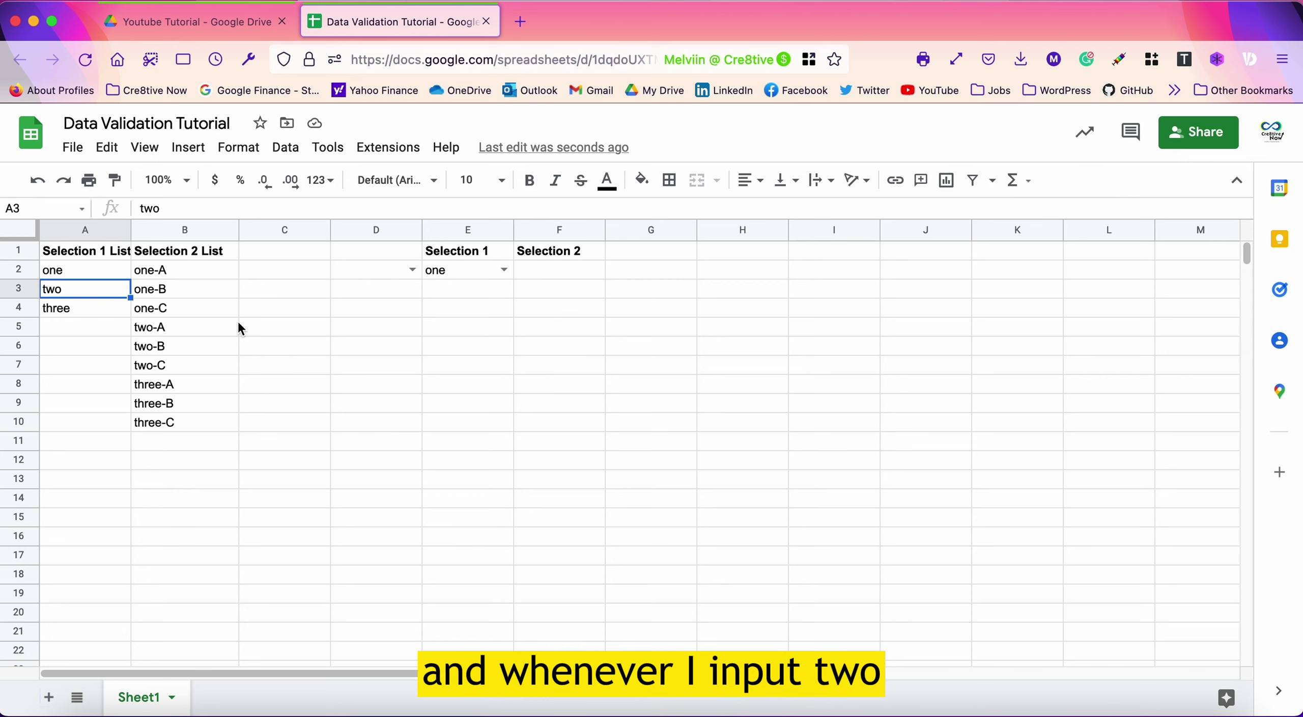
pyautogui.click(192, 326)
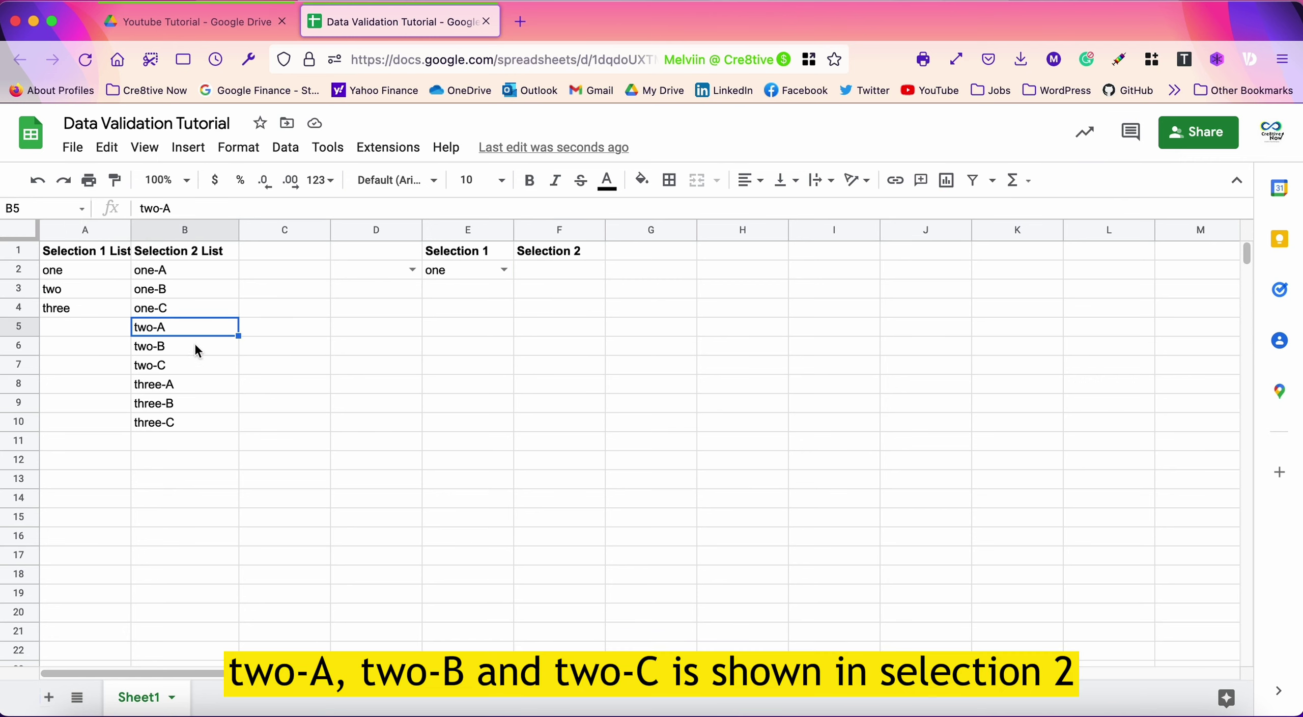
pyautogui.click(195, 349)
pyautogui.click(196, 364)
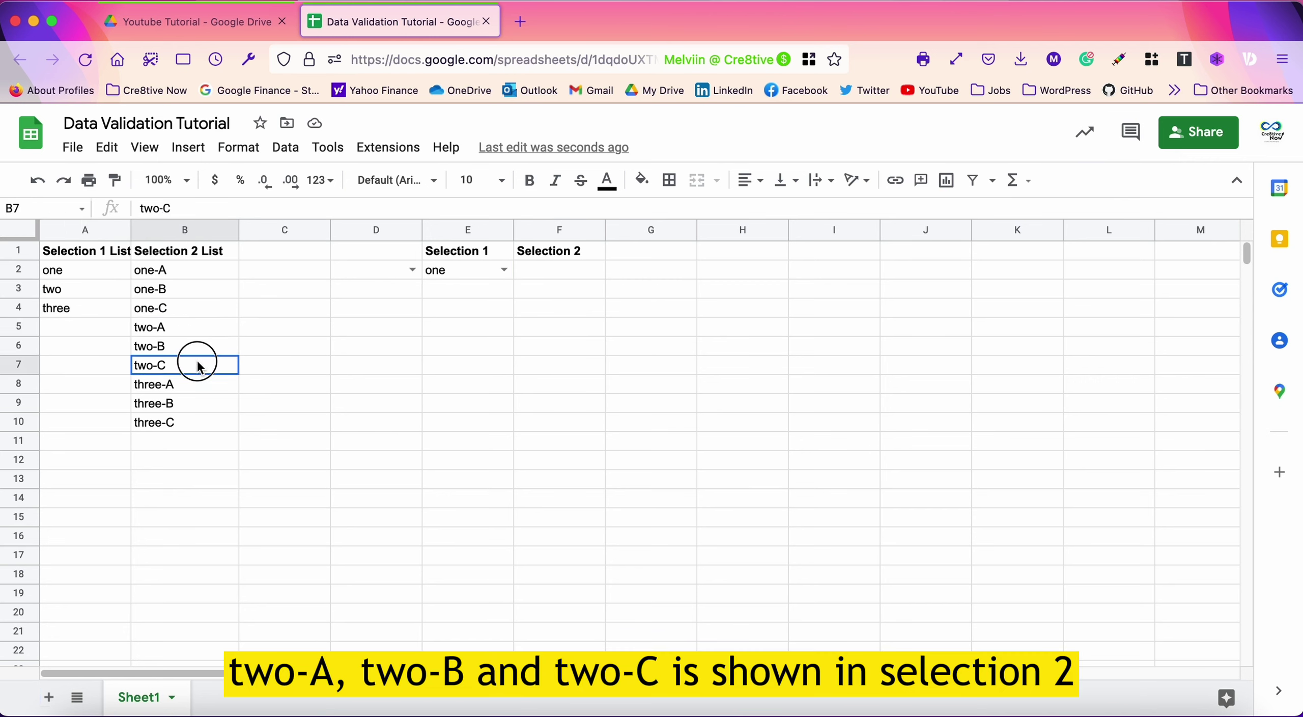
pyautogui.click(532, 267)
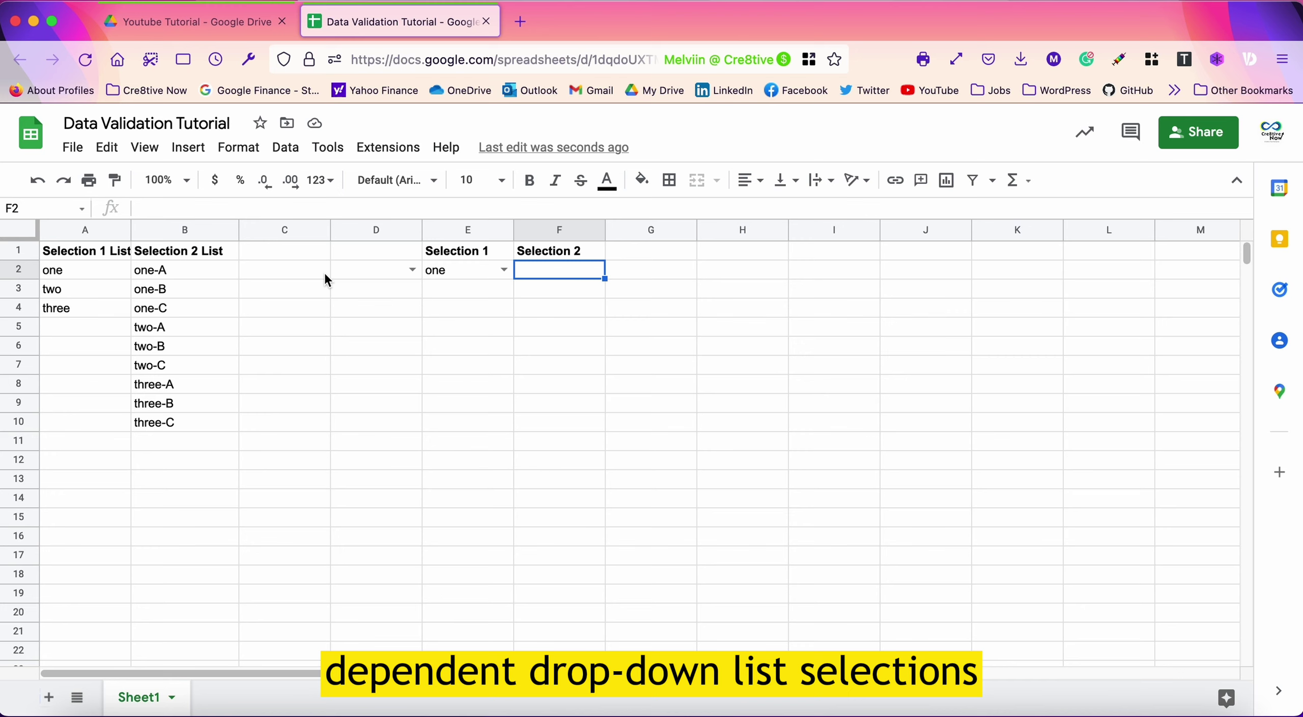
# Step: Add the header "Selection 2 Filter" in cell C1
pyautogui.click(248, 253)
pyautogui.write('Selection 2 Filter')
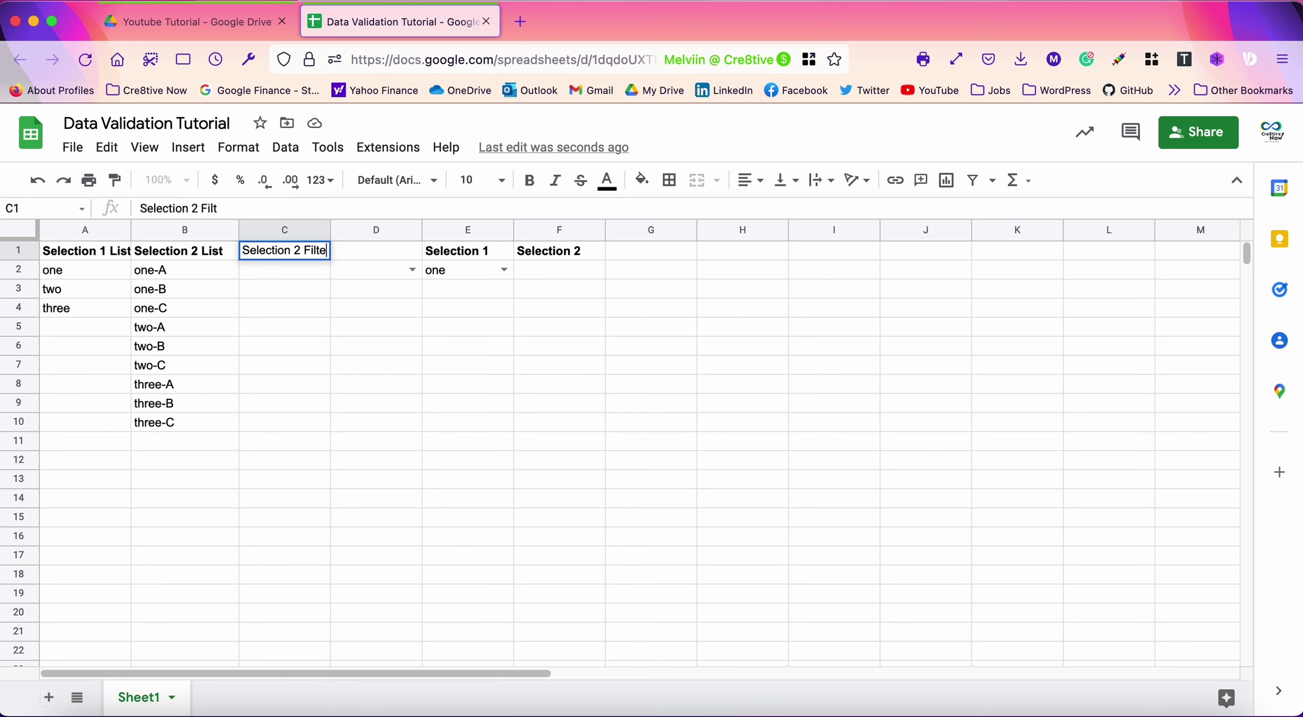
pyautogui.press('Return')
pyautogui.press('Up')
pyautogui.press('Down')
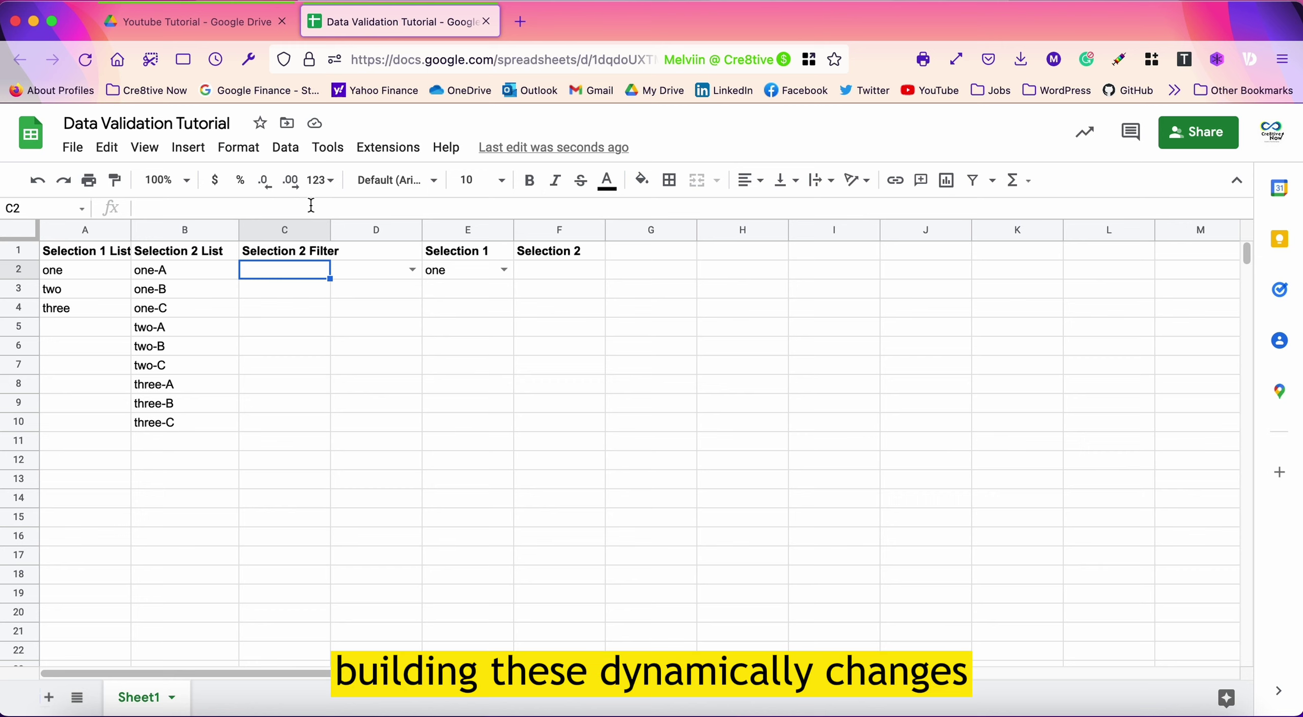
# Step: Start a FILTER formula in cell C2 with B2:B as the range to filter
pyautogui.write('=')
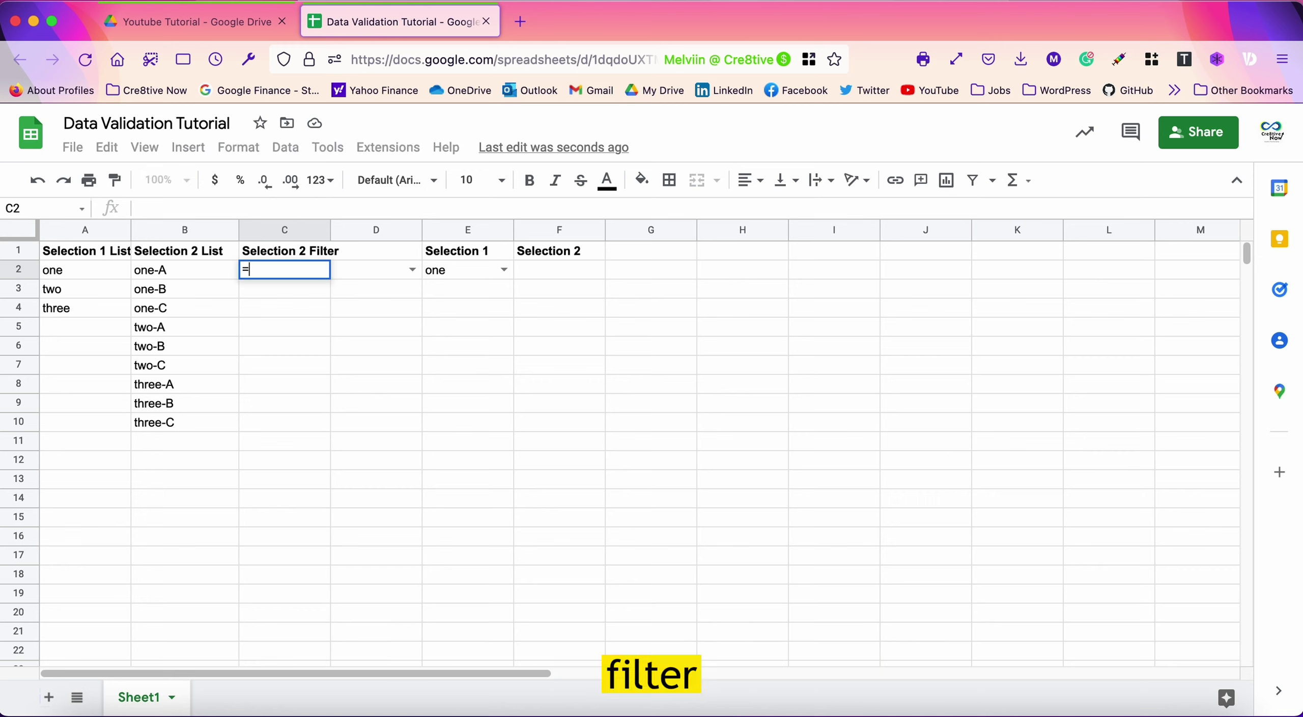
pyautogui.write('filter(')
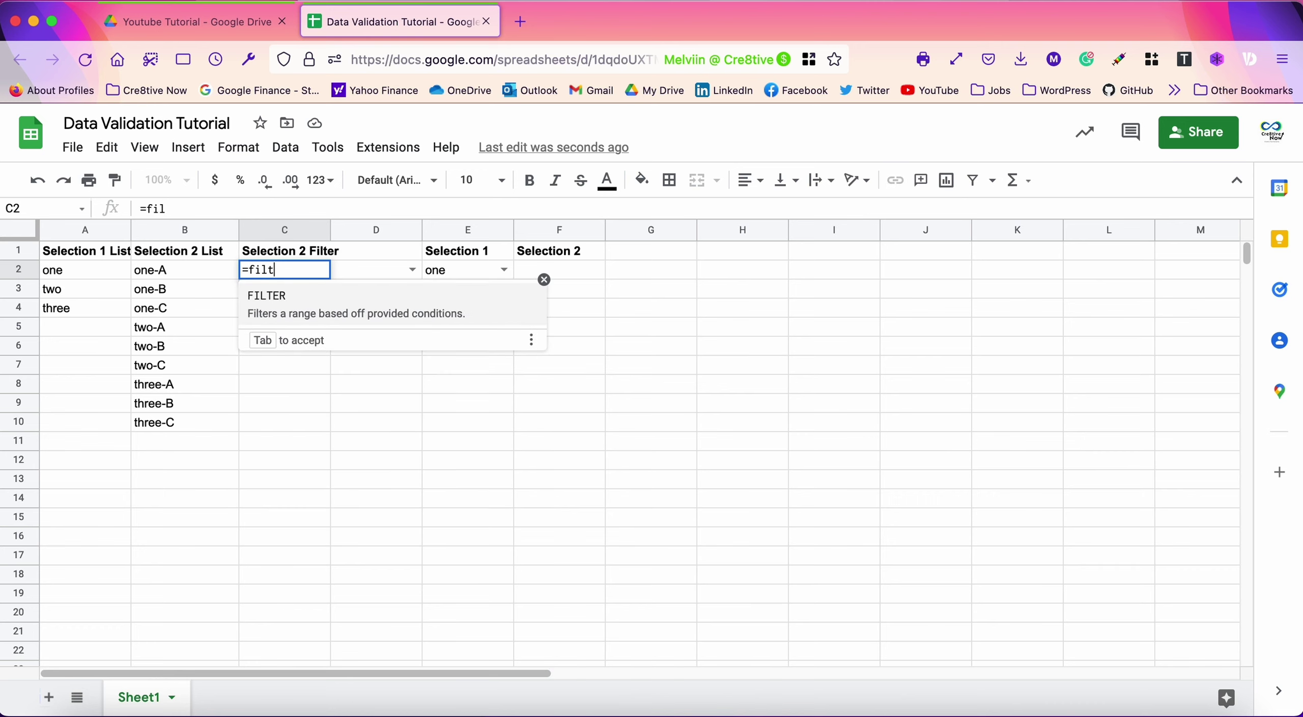
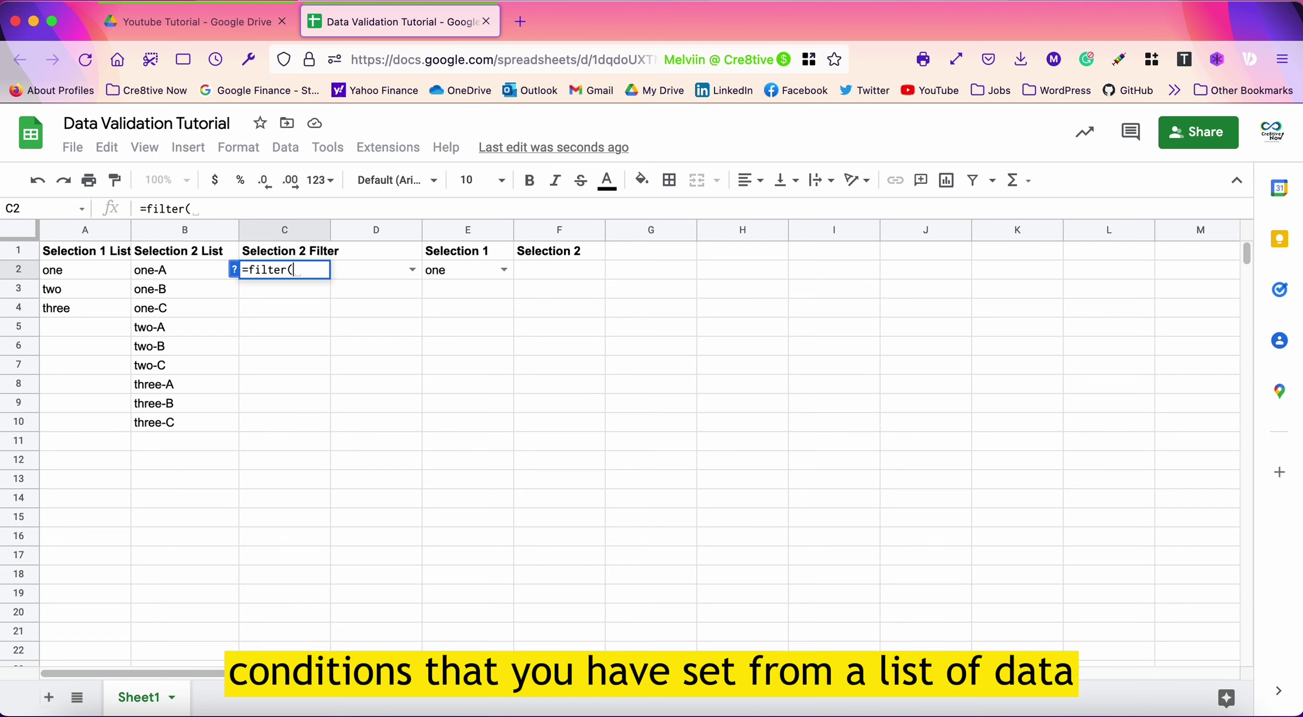
pyautogui.click(153, 271)
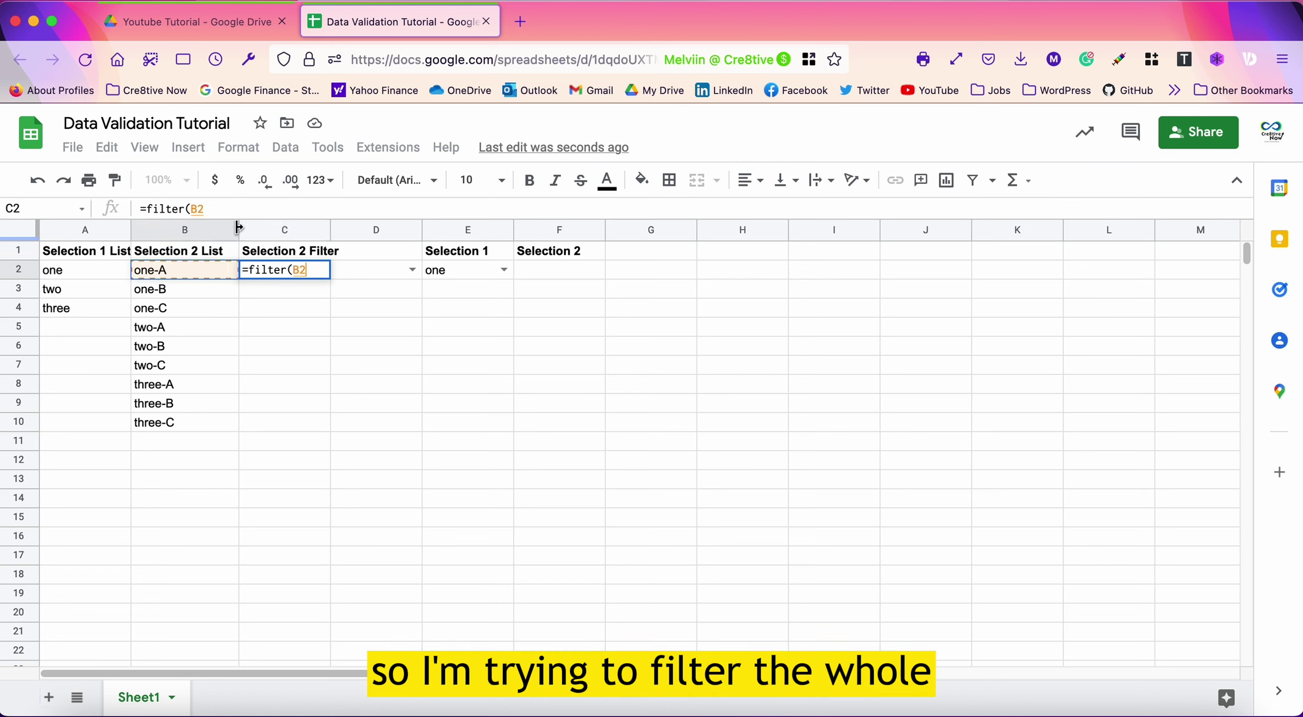
pyautogui.write(':B')
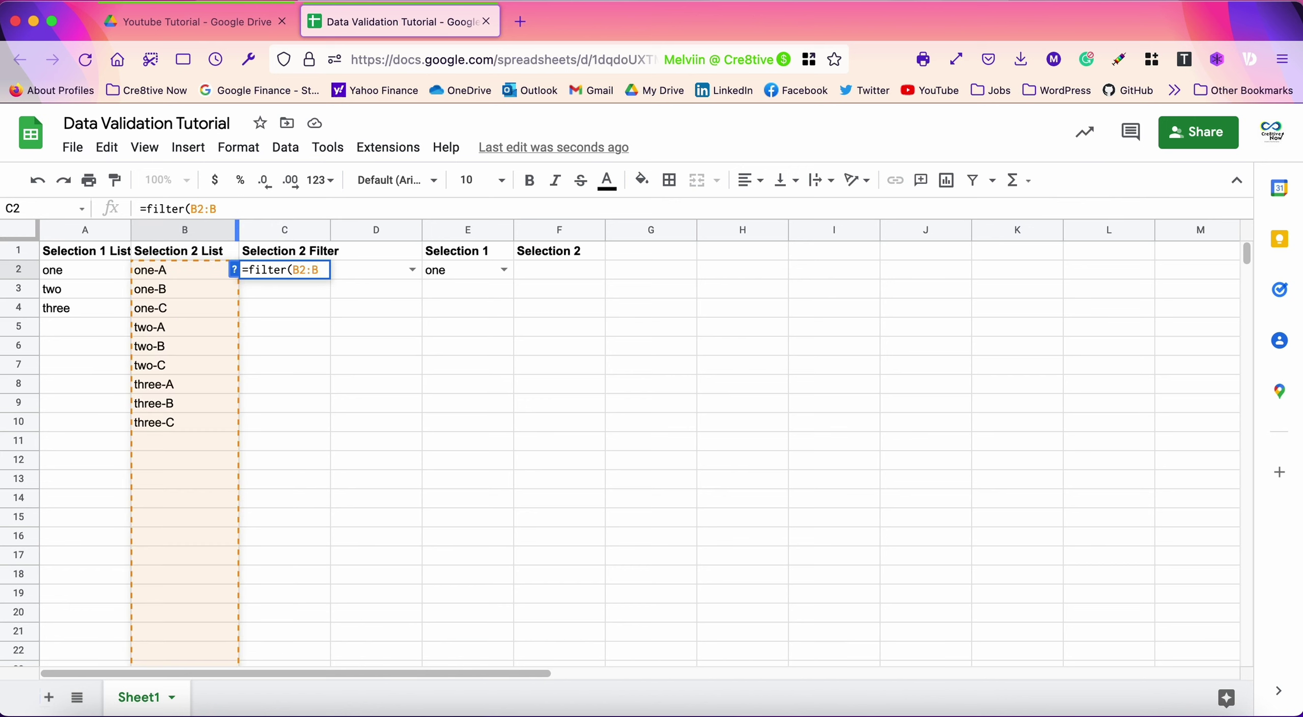
pyautogui.write(',')
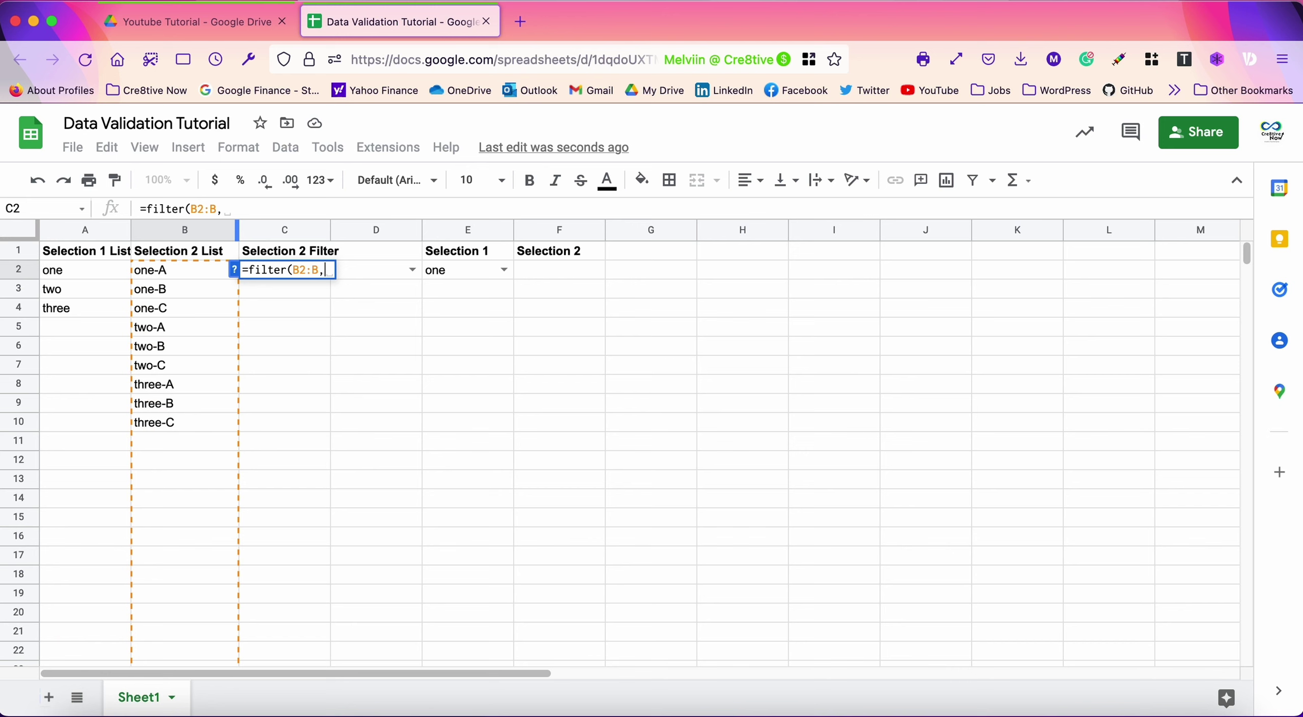
pyautogui.click(190, 208)
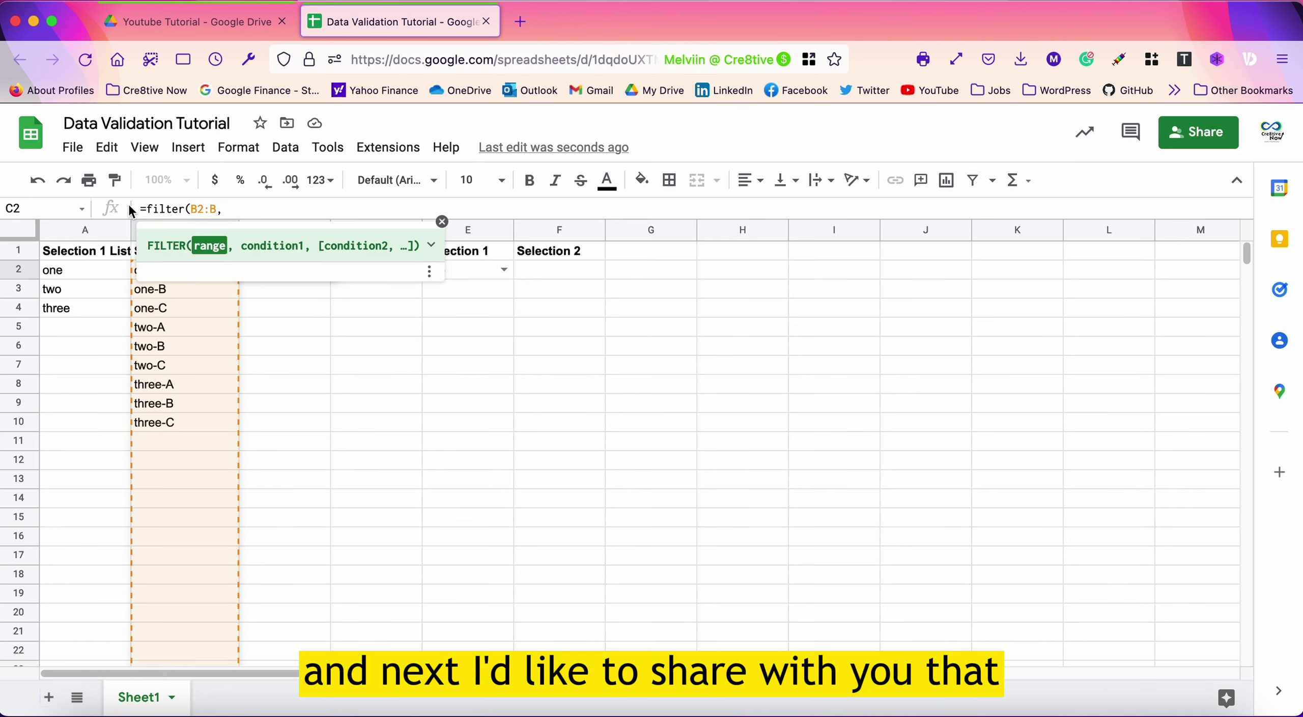
pyautogui.click(243, 202)
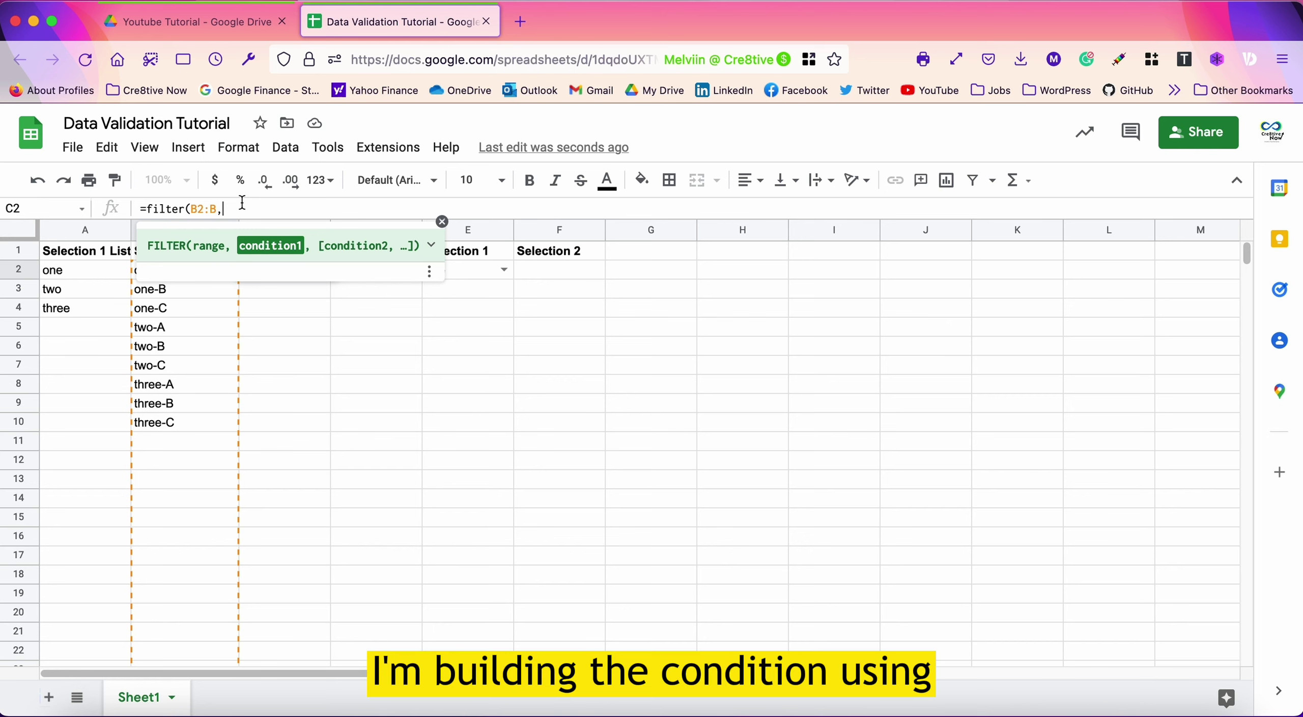
# Step: Complete the formula in C2 with a REGEXMATCH condition comparing B2:B to E2: =filter(B2:B,regexmatch(B2:B,E2))
pyautogui.write('regex')
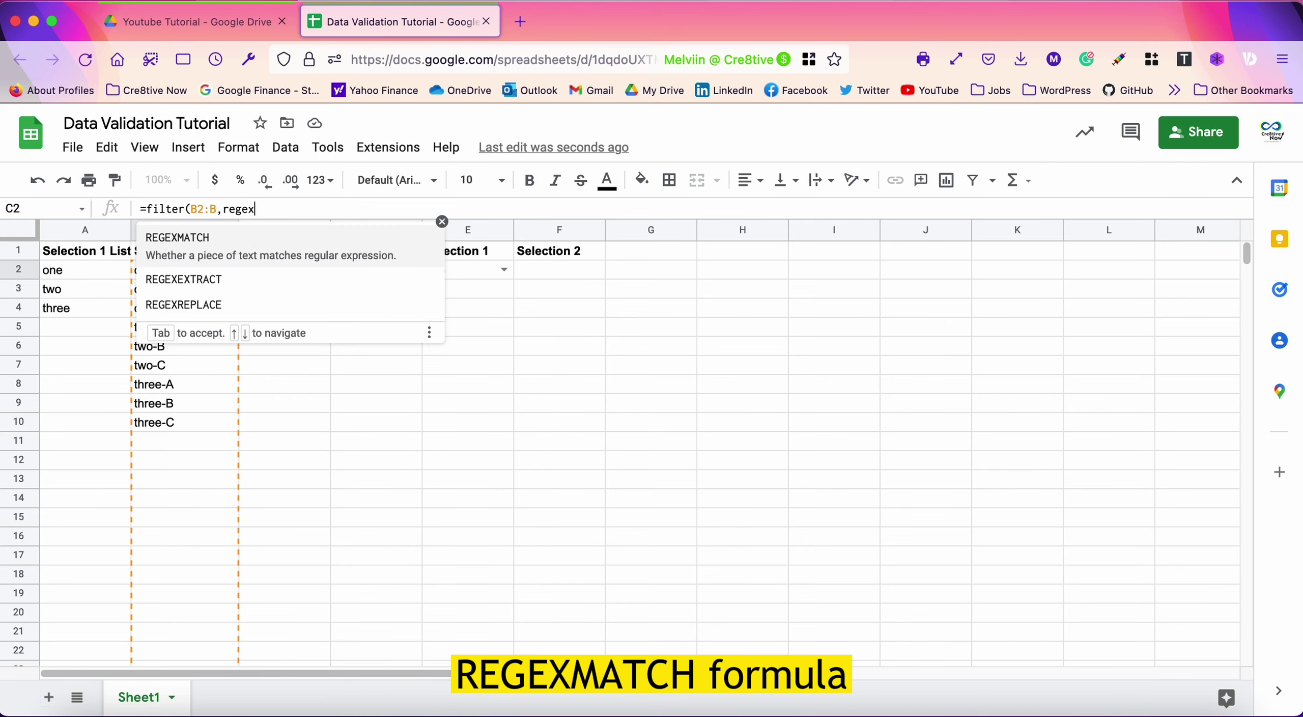
pyautogui.write('match(')
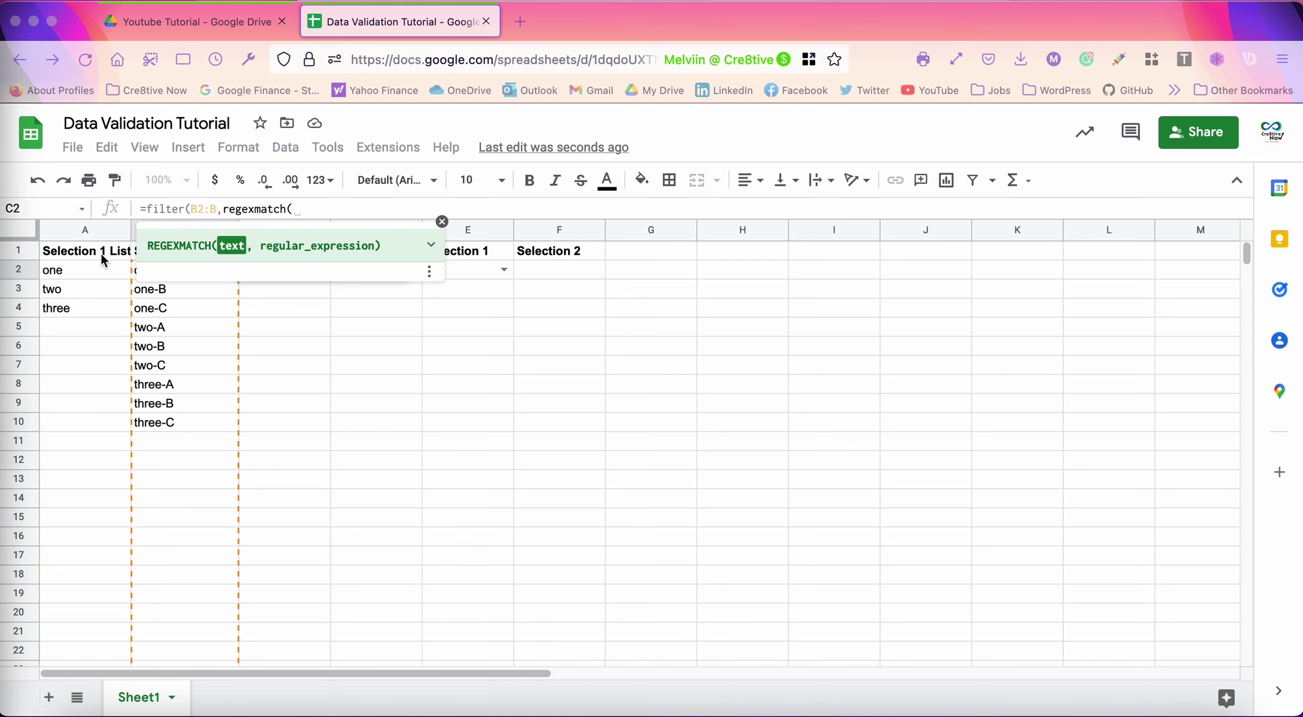
pyautogui.click(443, 222)
pyautogui.click(443, 222)
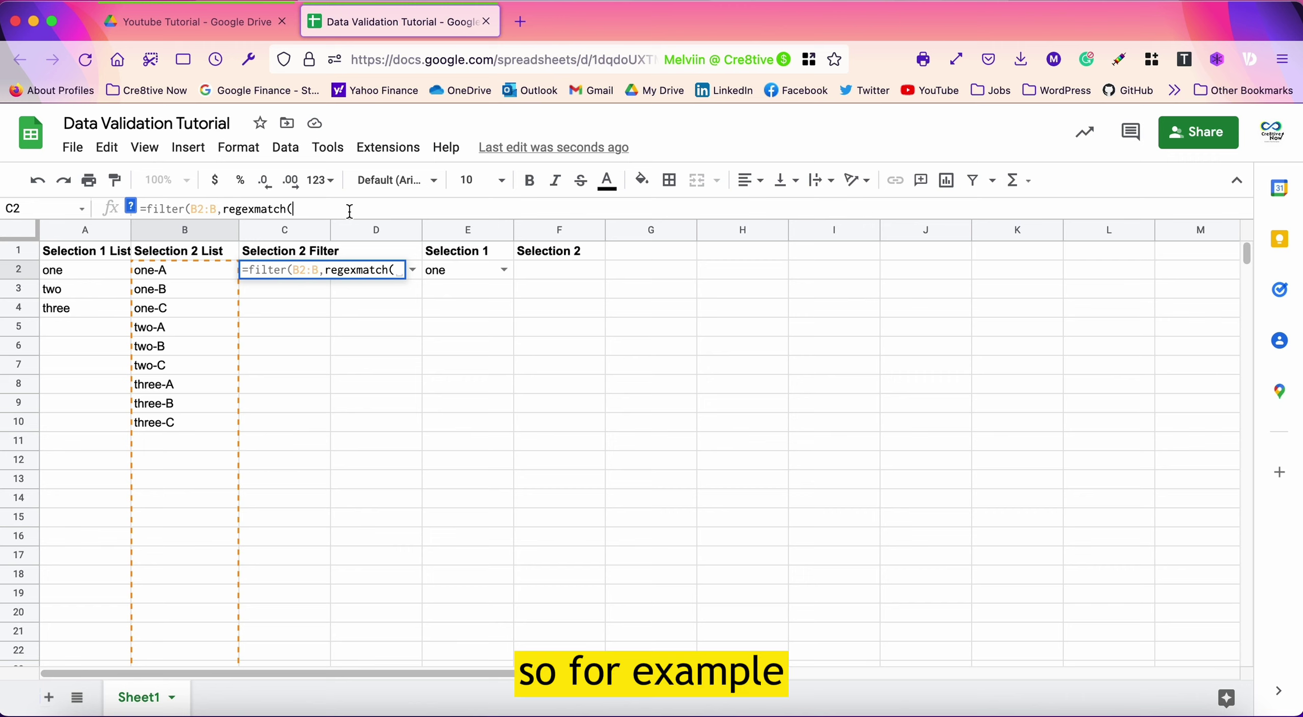
pyautogui.click(180, 269)
pyautogui.click(304, 213)
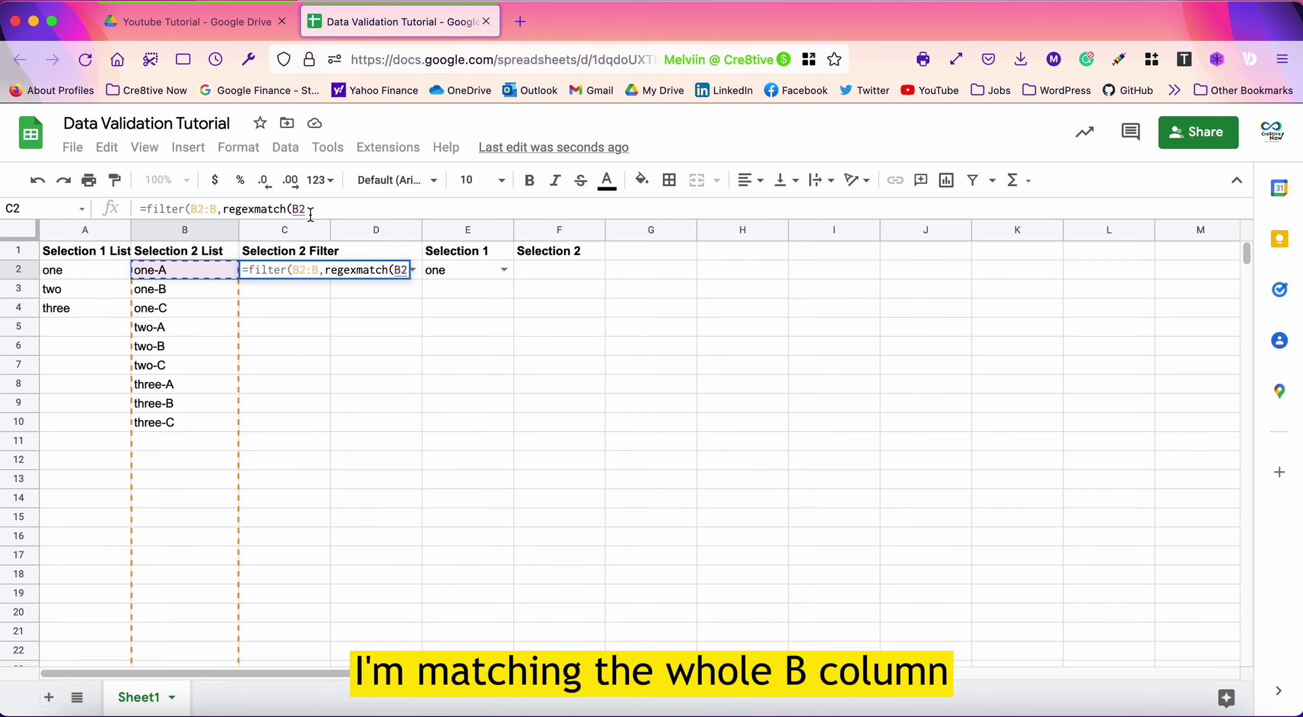
pyautogui.write(':B,')
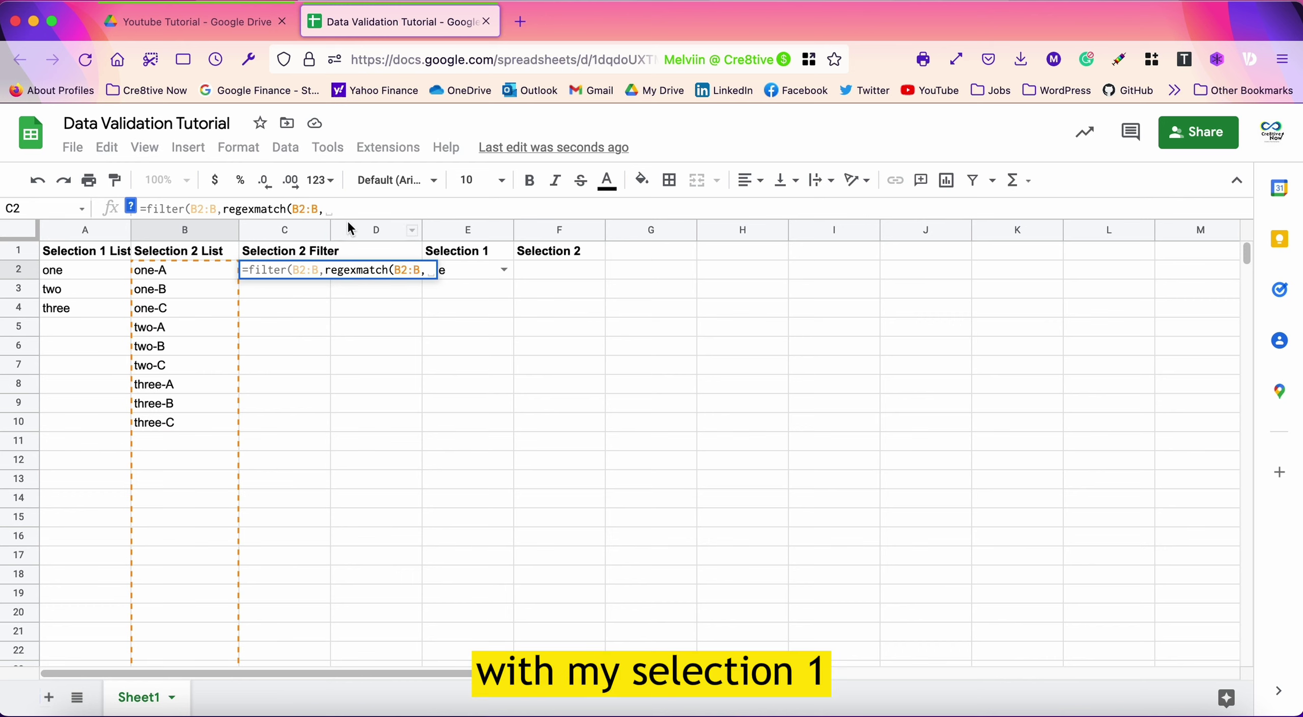
pyautogui.click(480, 271)
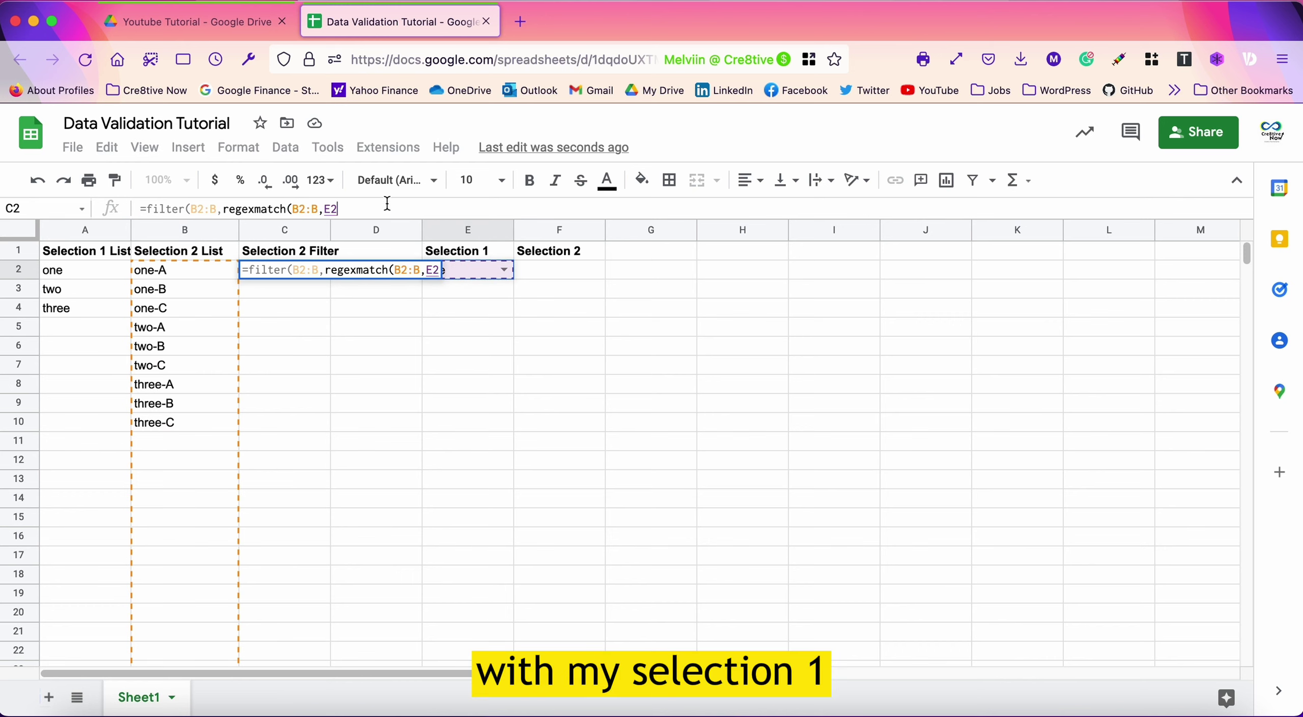
pyautogui.write('))')
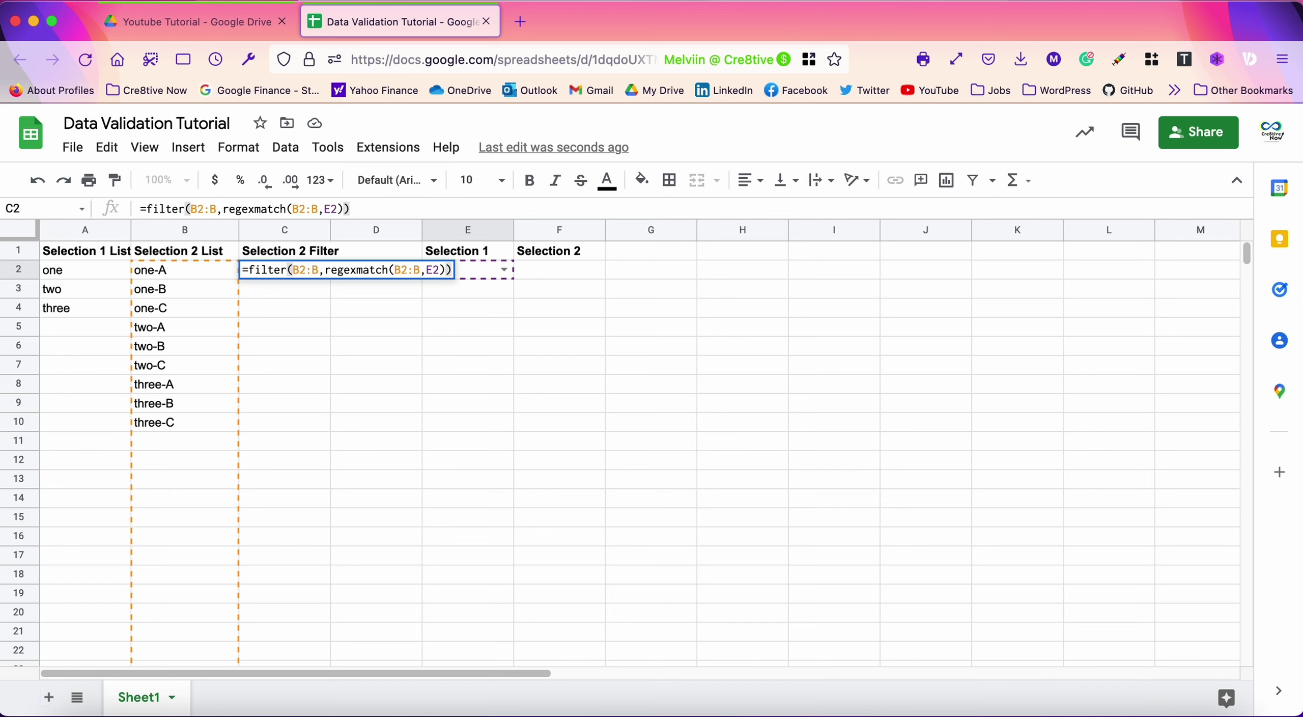
pyautogui.press('Return')
pyautogui.press('Up')
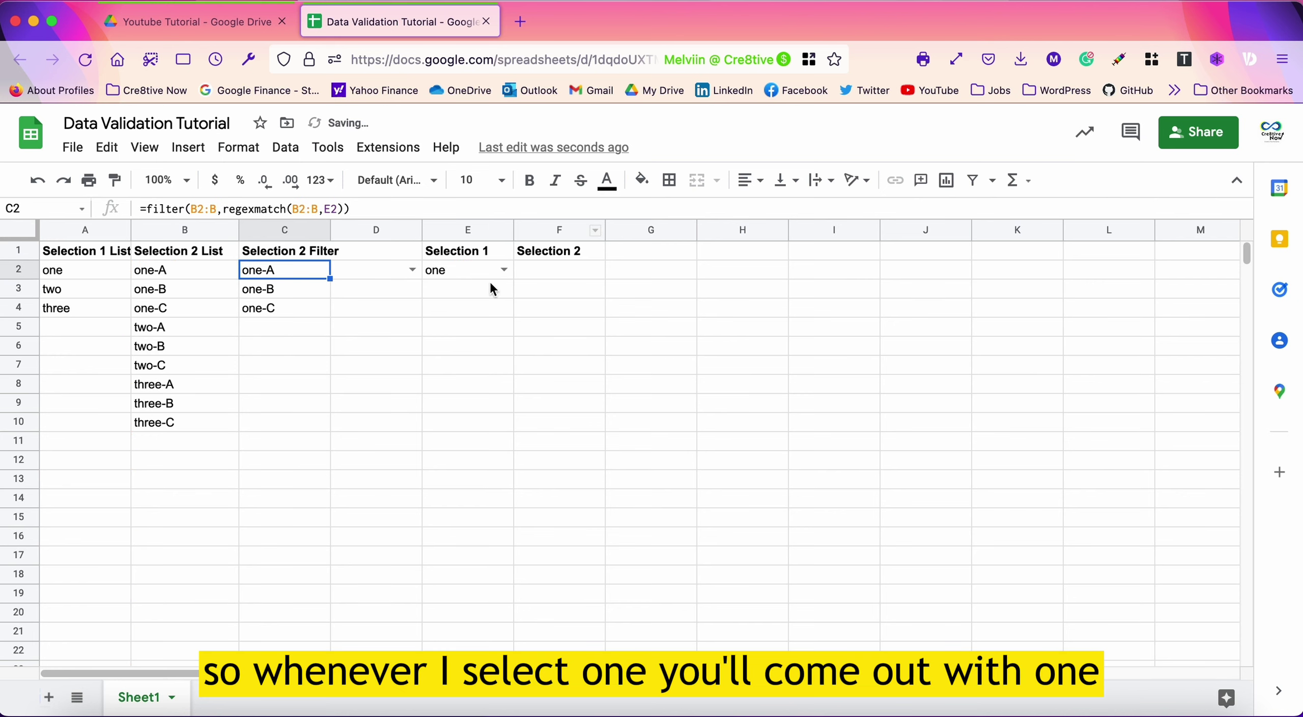
# Step: Test the Selection 2 Filter column by choosing two and then three from the Selection 1 dropdown in E2
pyautogui.moveTo(312, 271); pyautogui.dragTo(292, 303)
pyautogui.click(292, 303)
pyautogui.click(510, 269)
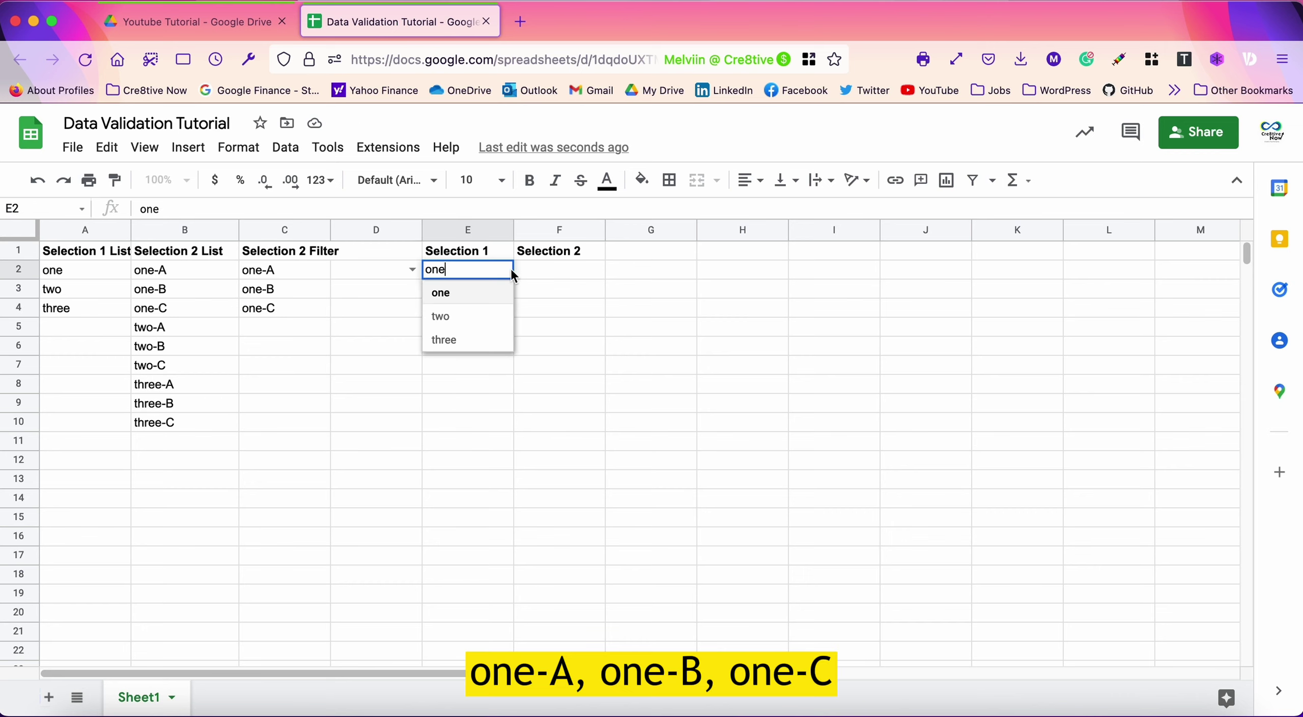
pyautogui.click(486, 314)
pyautogui.click(583, 322)
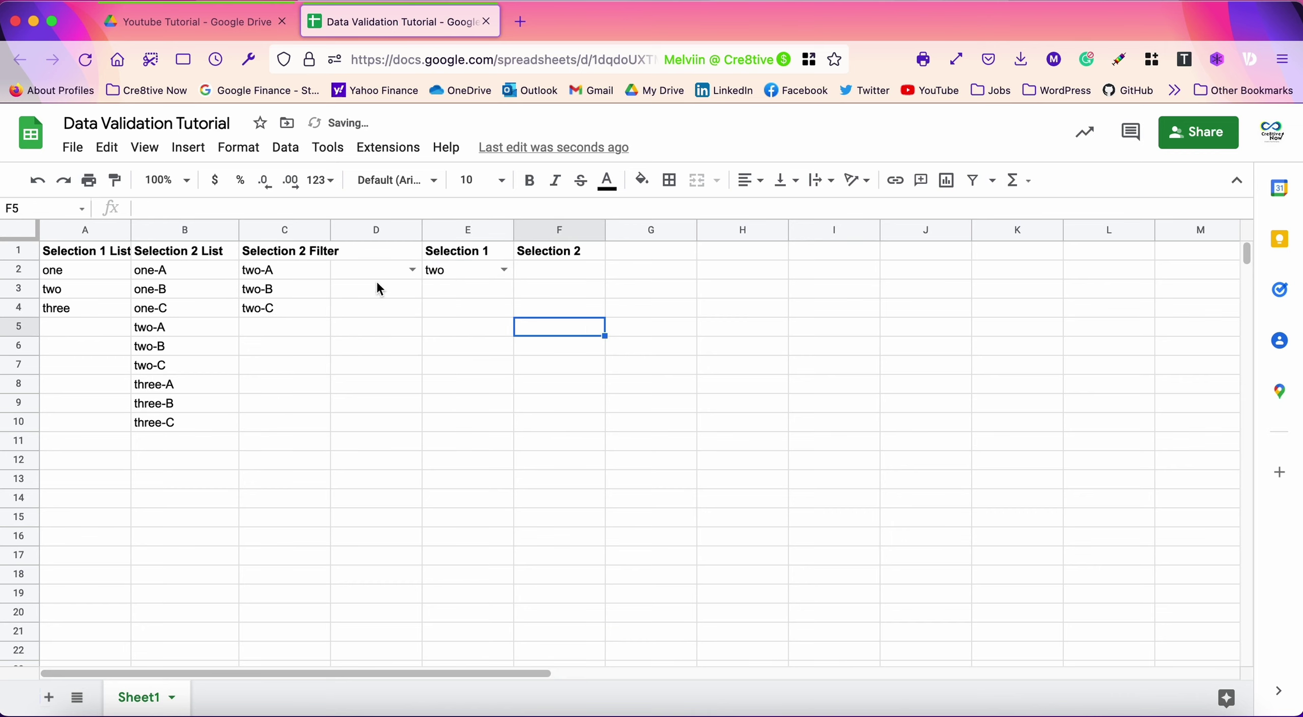
pyautogui.click(509, 272)
pyautogui.click(480, 337)
pyautogui.click(410, 364)
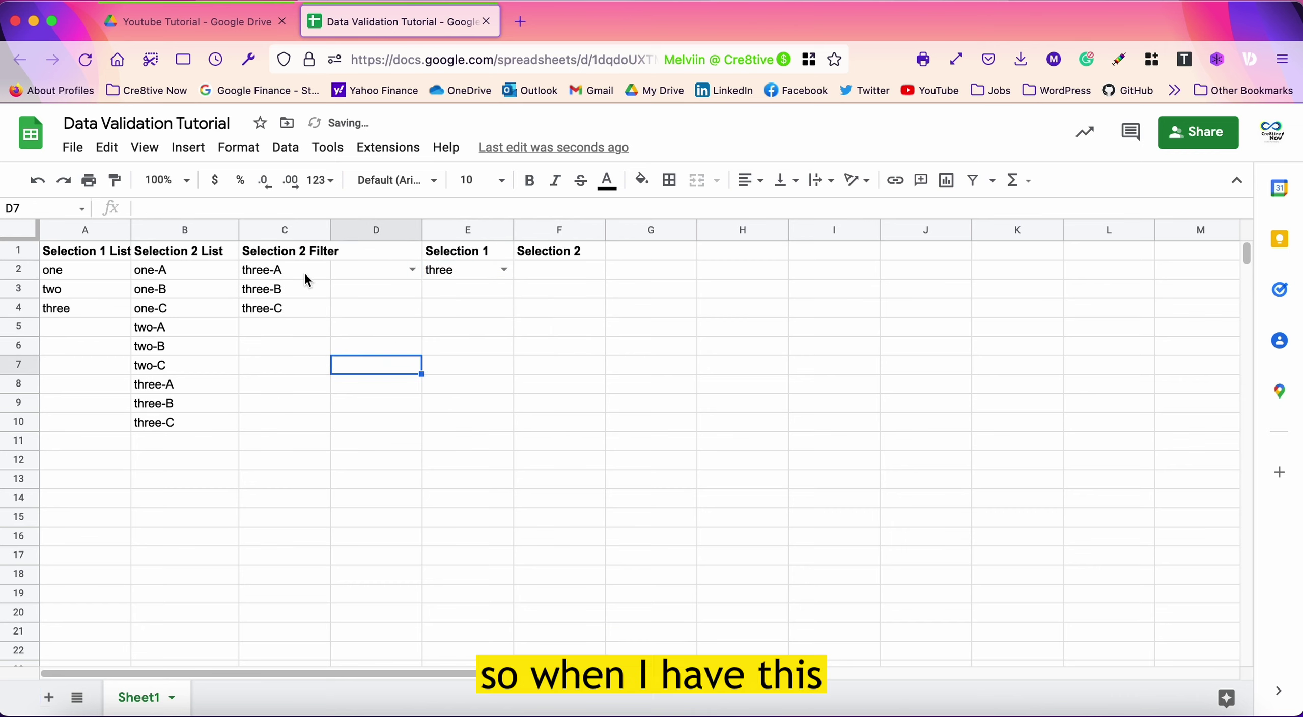
pyautogui.moveTo(302, 273); pyautogui.dragTo(279, 407)
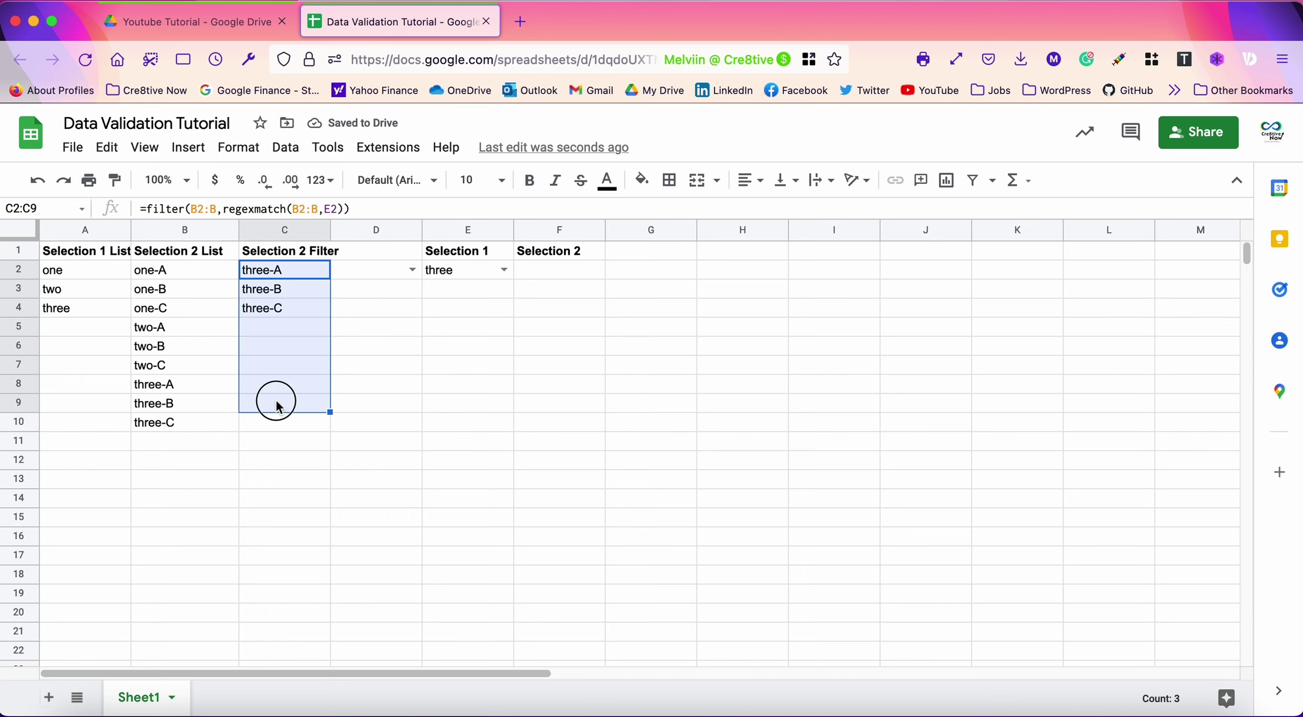
pyautogui.click(279, 406)
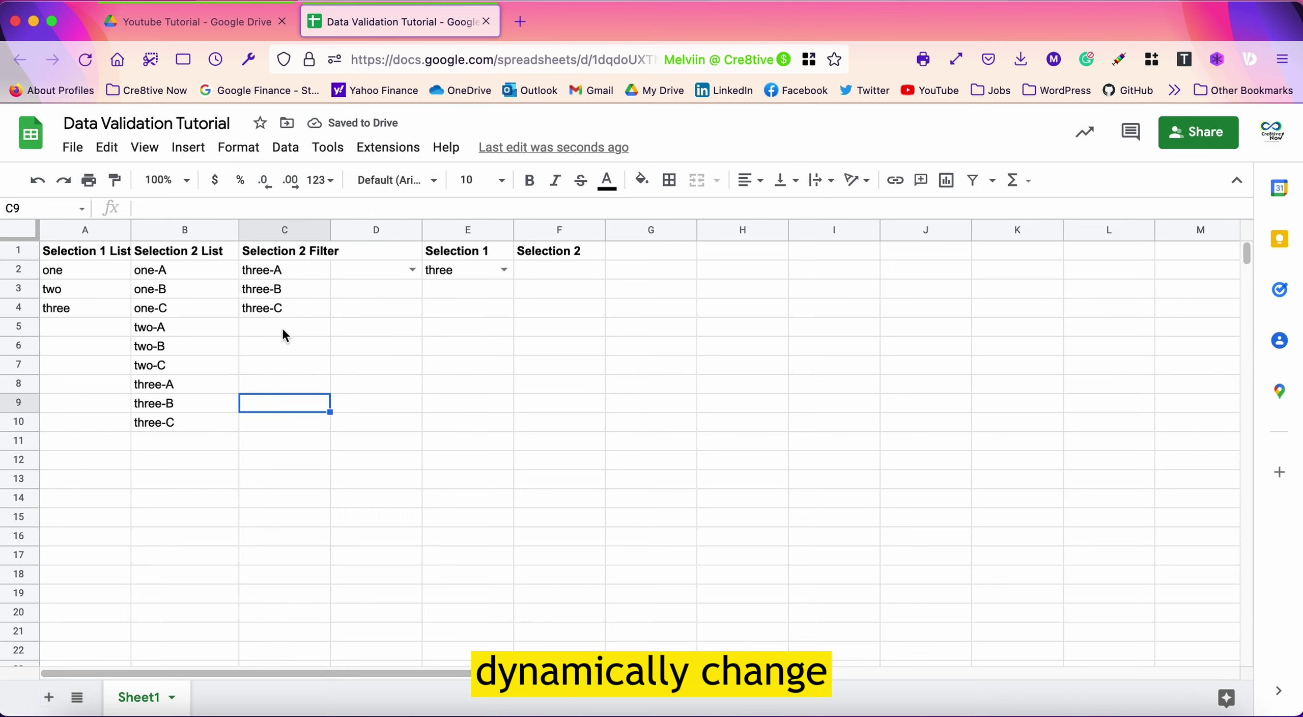
# Step: Add data validation to cell F2 as a list from the range C2:C, rejecting invalid input
pyautogui.click(531, 274)
pyautogui.click(279, 153)
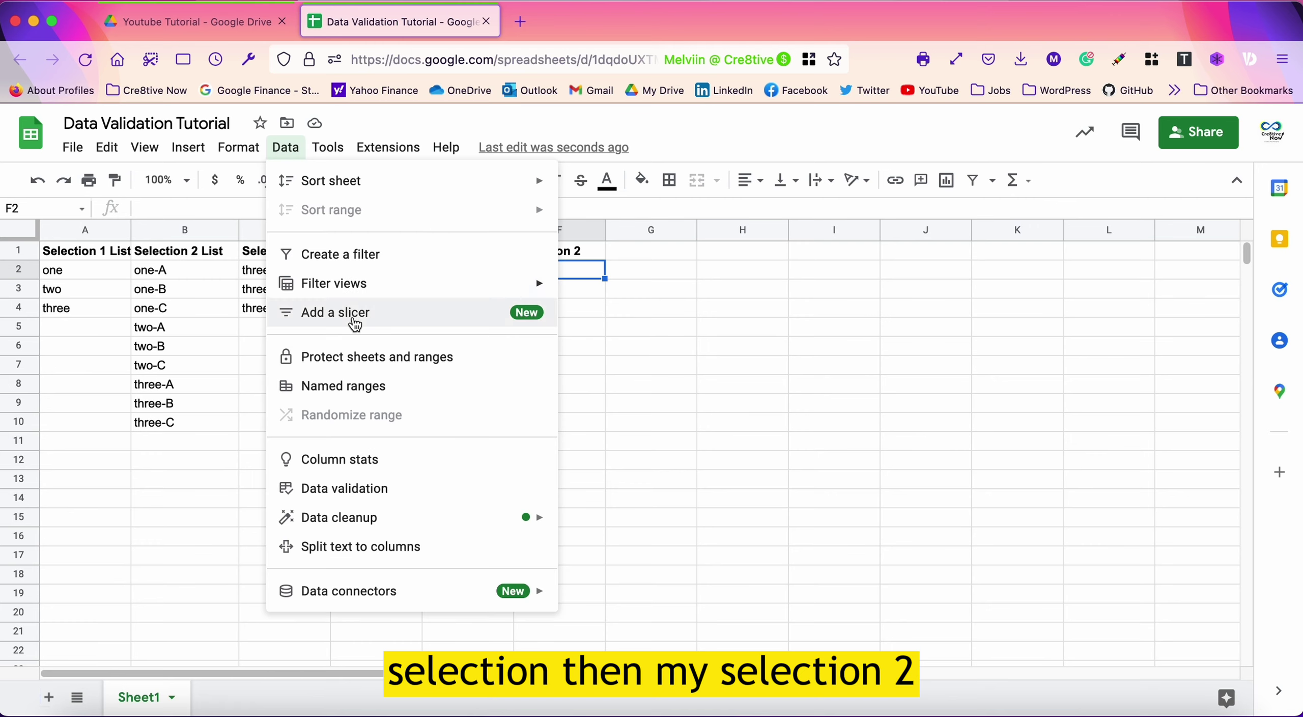
pyautogui.click(369, 490)
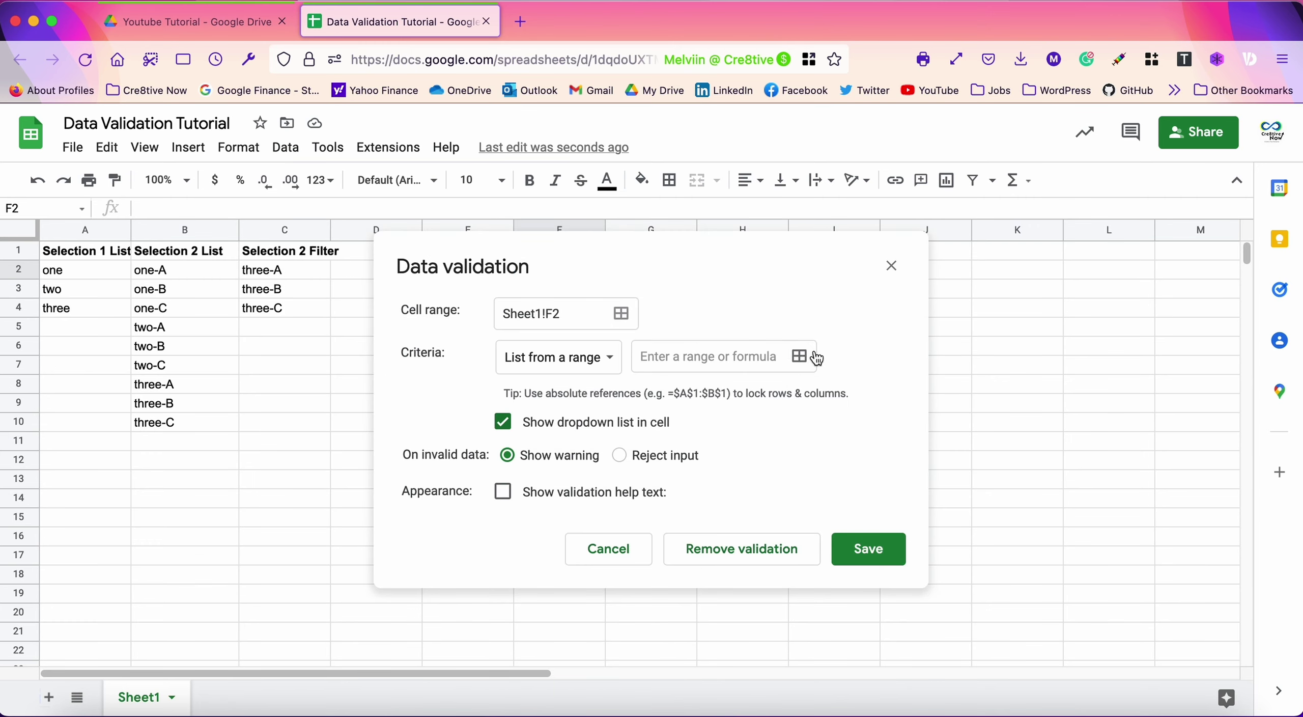
pyautogui.click(815, 357)
pyautogui.click(265, 273)
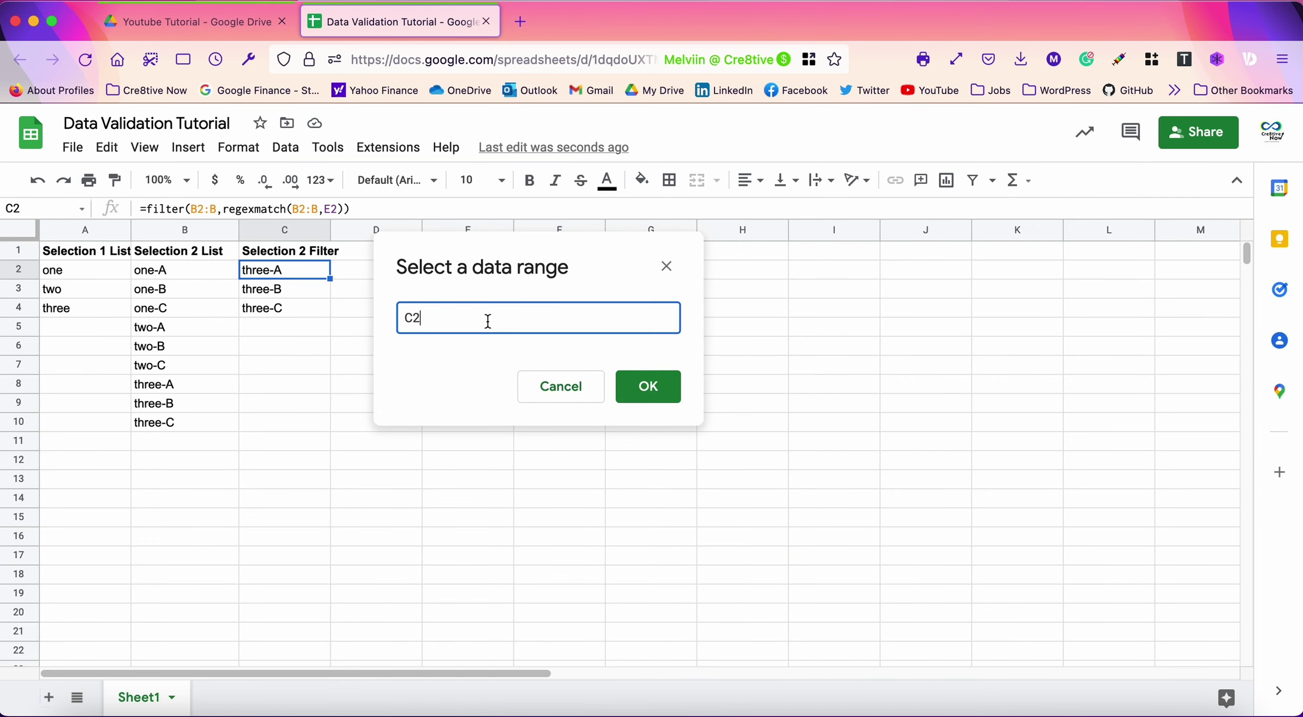
pyautogui.click(671, 392)
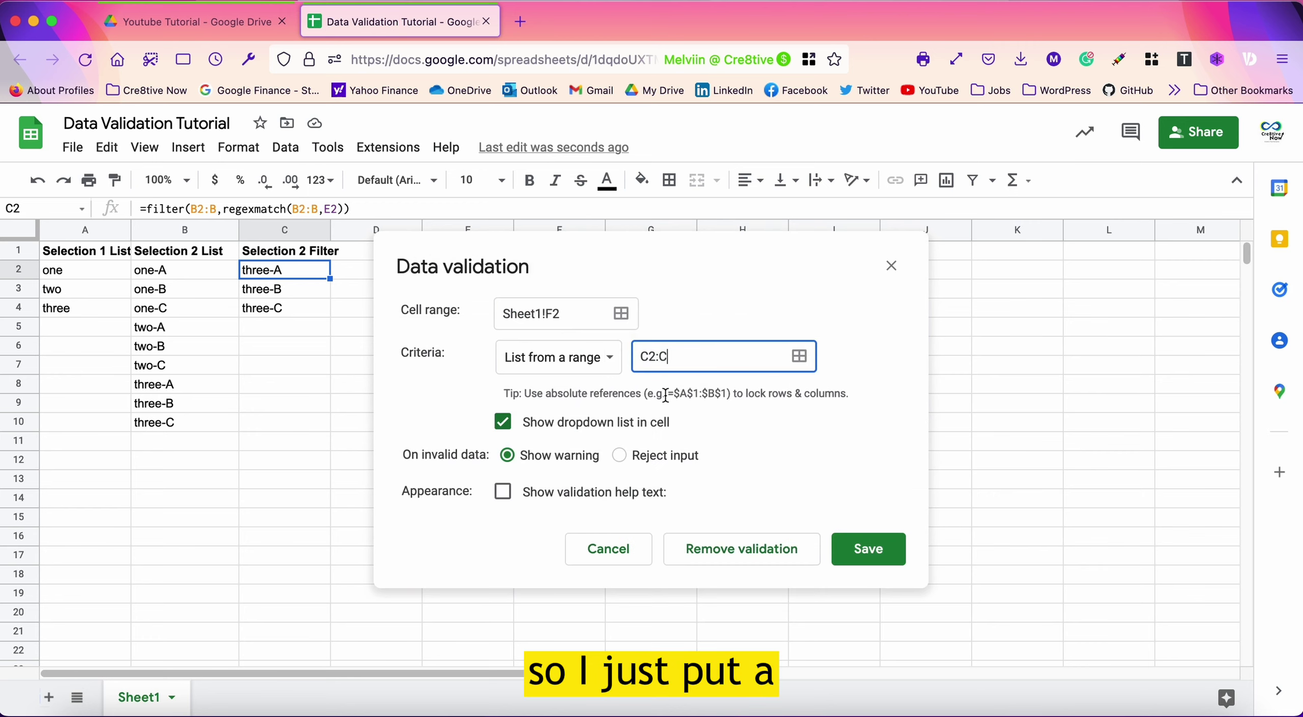
pyautogui.click(630, 458)
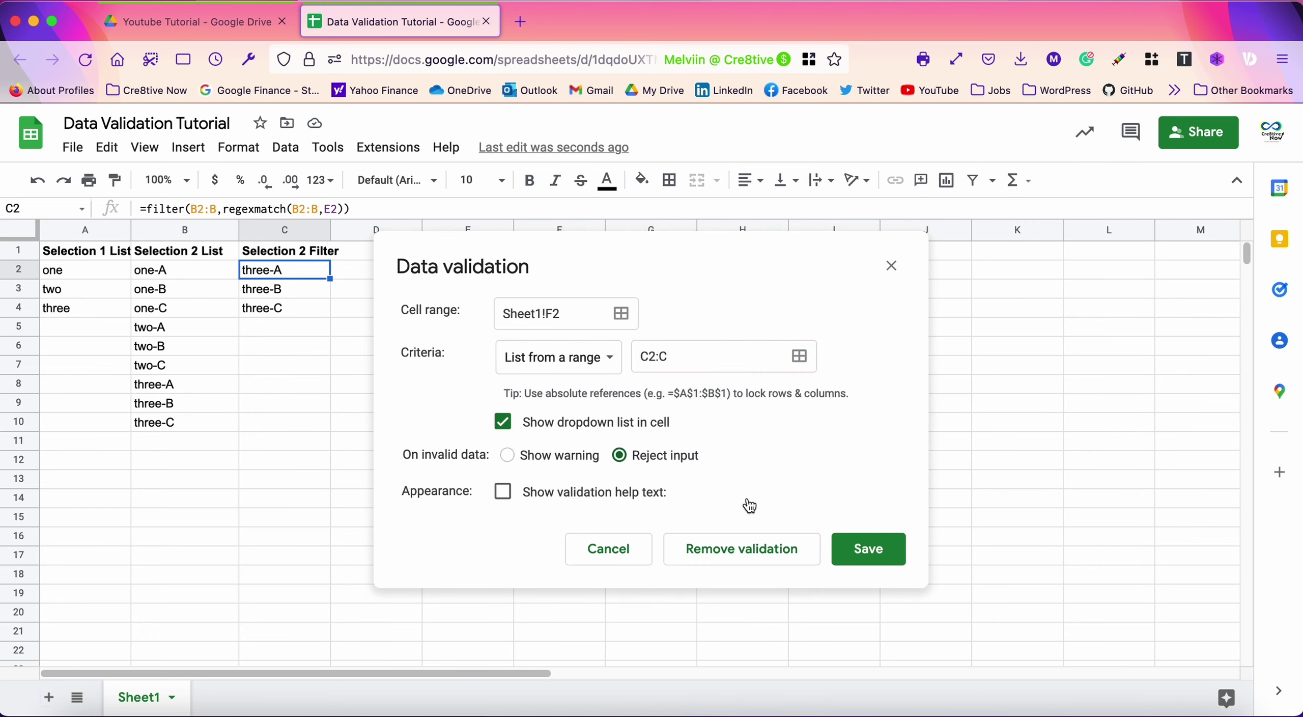
pyautogui.click(858, 549)
pyautogui.click(561, 344)
# Step: Try the dependent dropdowns by choosing three-A in F2, then one in E2 with one-B in F2
pyautogui.click(595, 269)
pyautogui.click(571, 299)
pyautogui.click(569, 303)
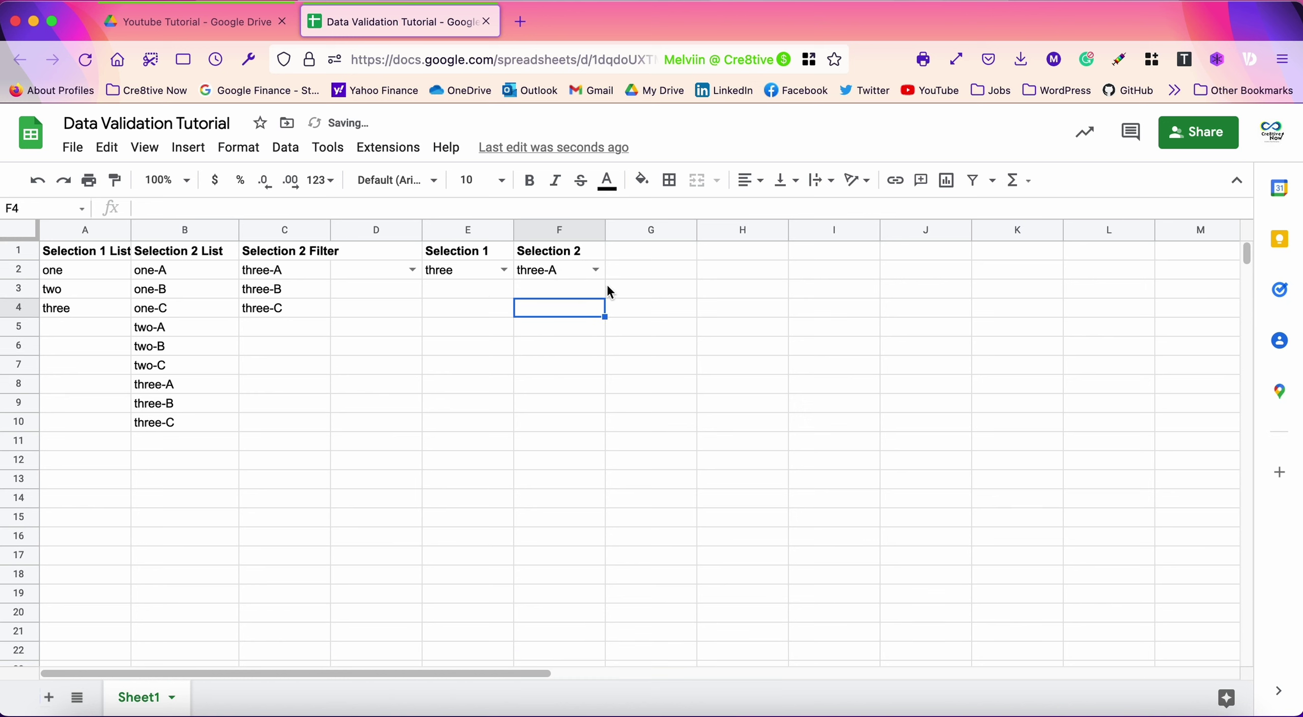
pyautogui.click(504, 270)
pyautogui.click(497, 293)
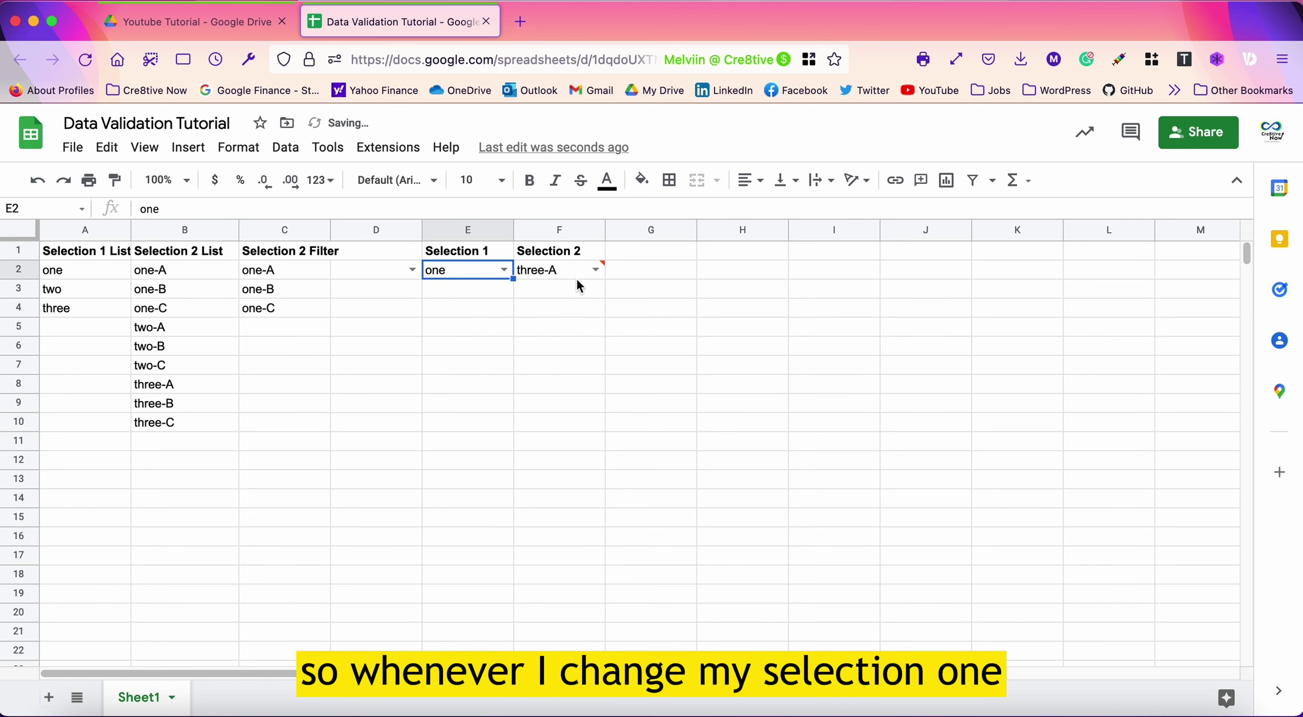
pyautogui.click(594, 271)
pyautogui.click(580, 313)
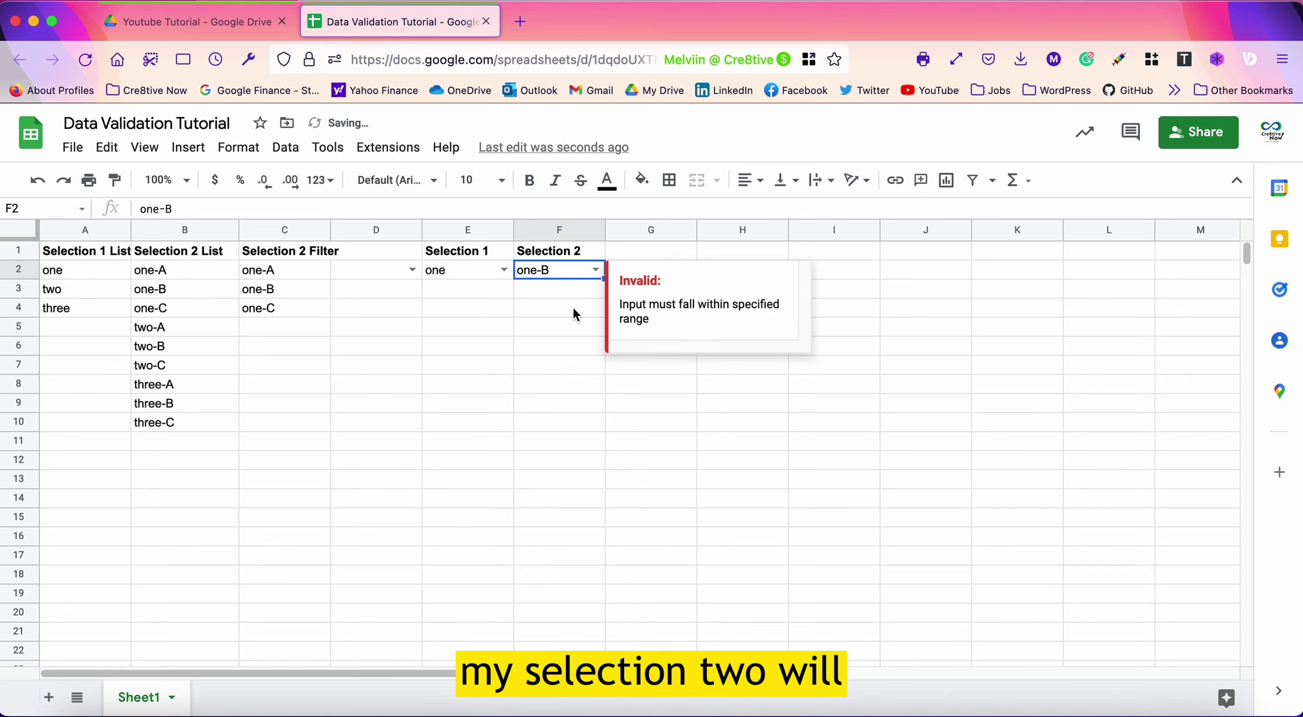
# Step: Set Selection 1 in cell E2 to three and Selection 2 in cell F2 to three-B
pyautogui.click(503, 270)
pyautogui.click(479, 332)
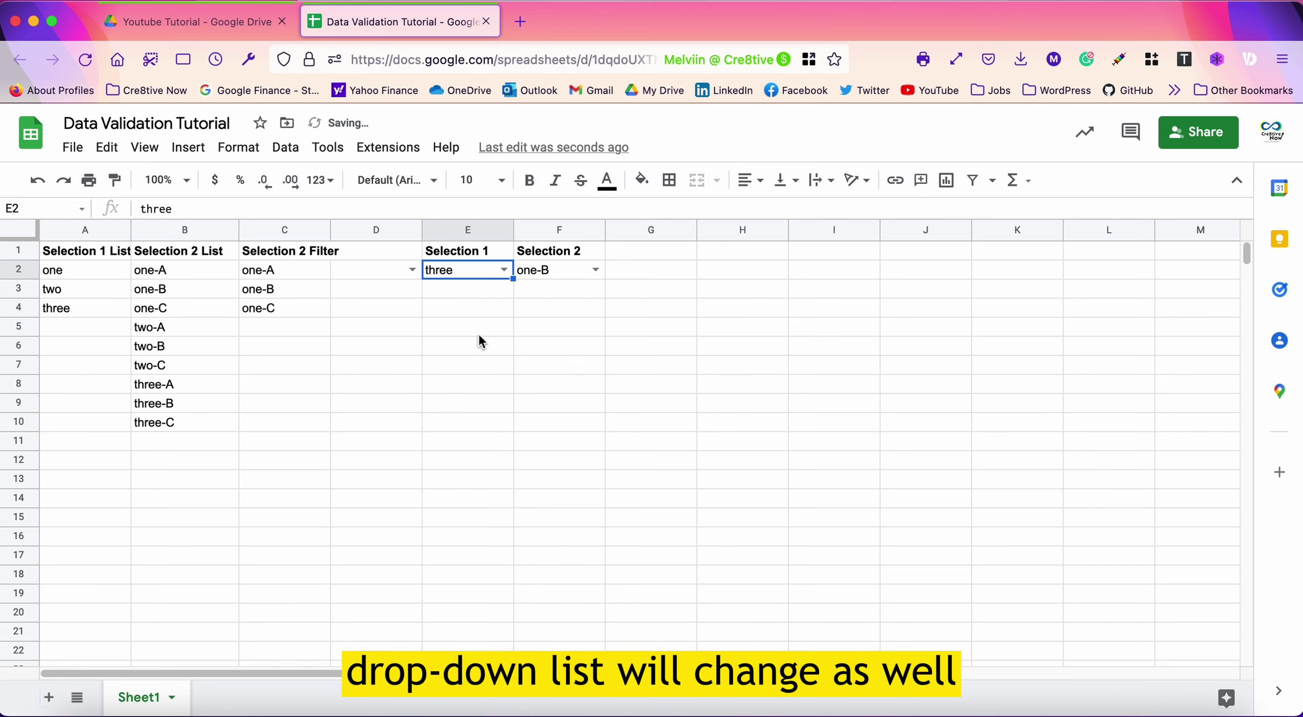
pyautogui.click(594, 275)
pyautogui.click(591, 314)
pyautogui.click(468, 359)
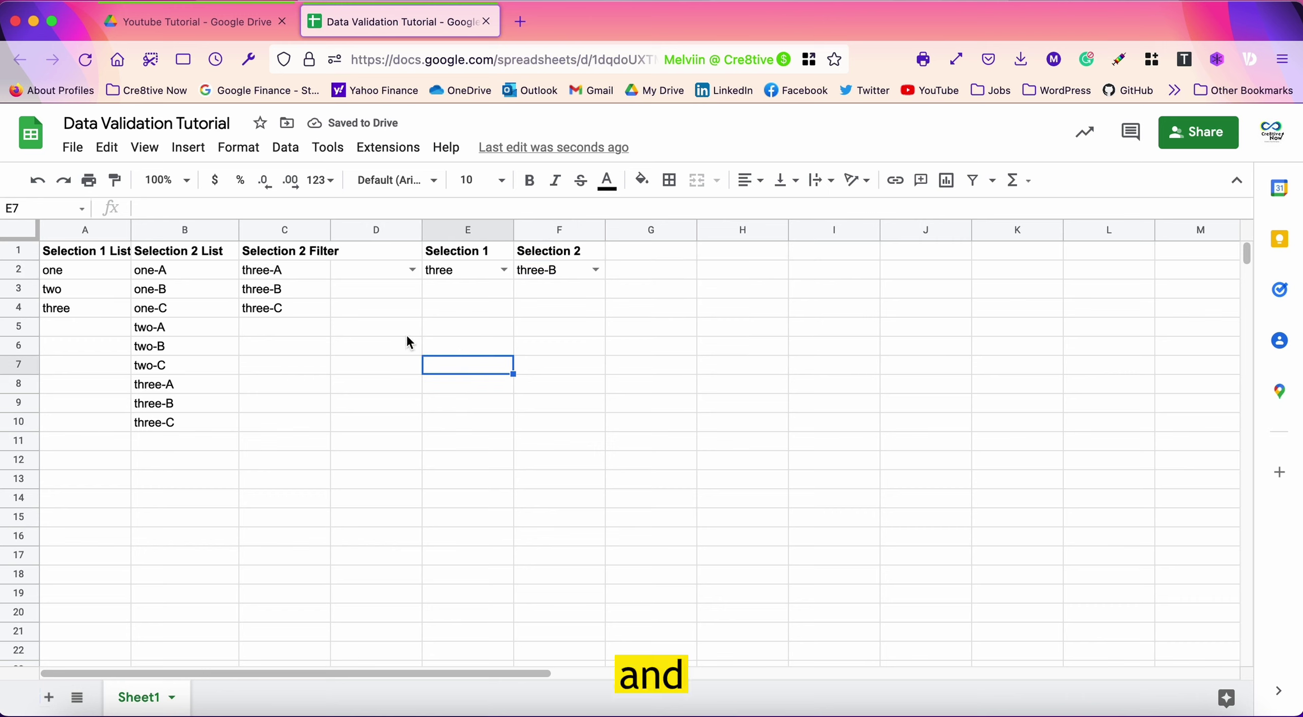
# Step: Replace the Selection 1 List entries in cells A2 to A4 with A, B and C
pyautogui.click(90, 277)
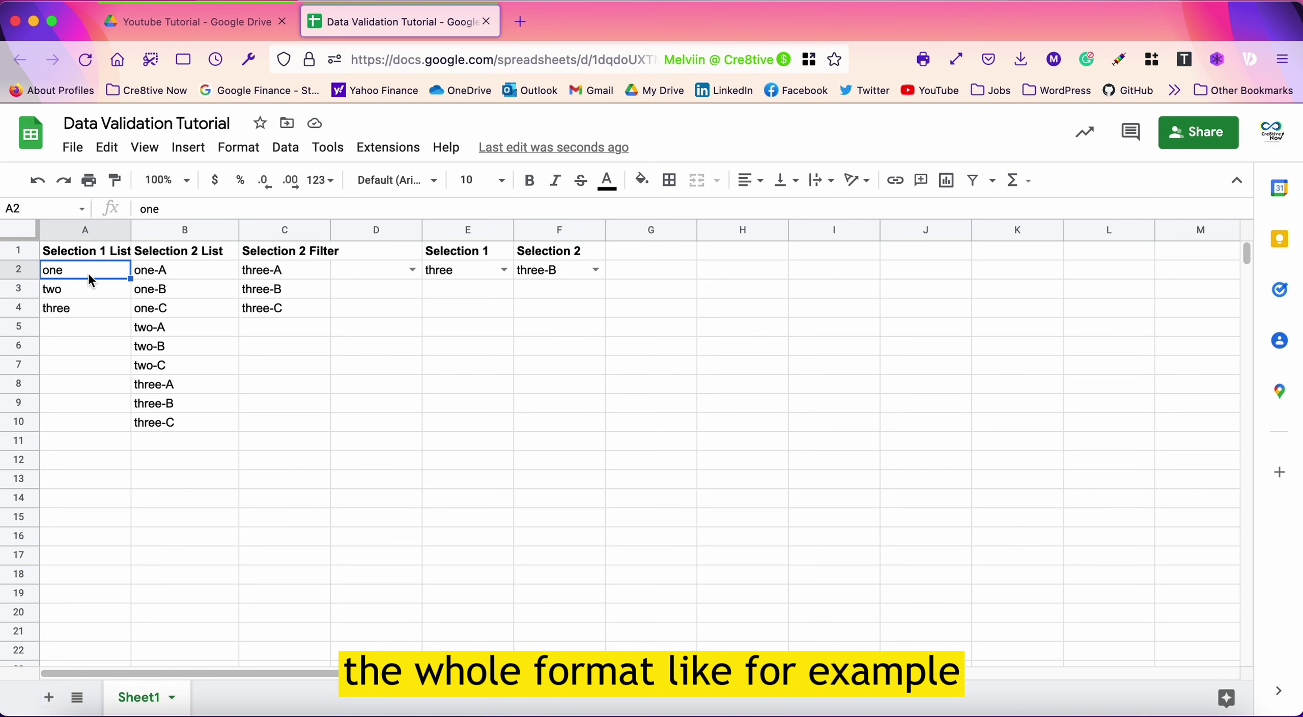
pyautogui.write('A')
pyautogui.press('Return')
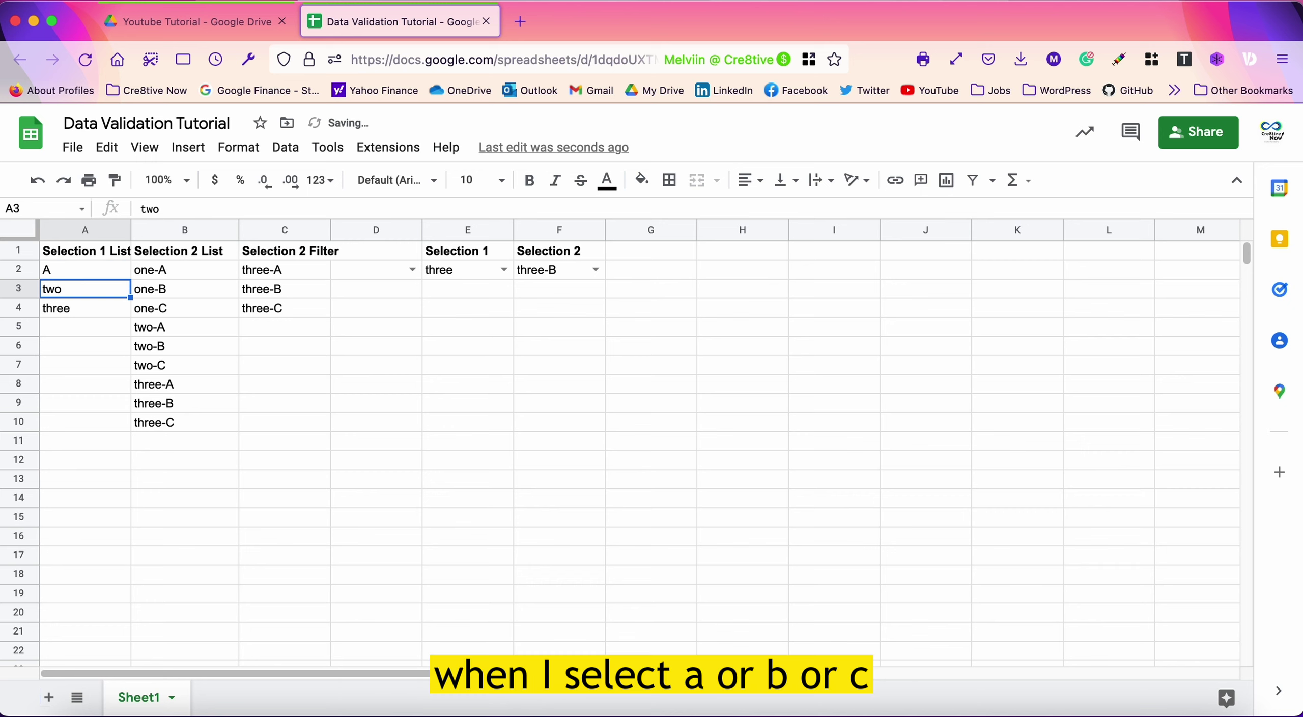
pyautogui.write('B')
pyautogui.press('Return')
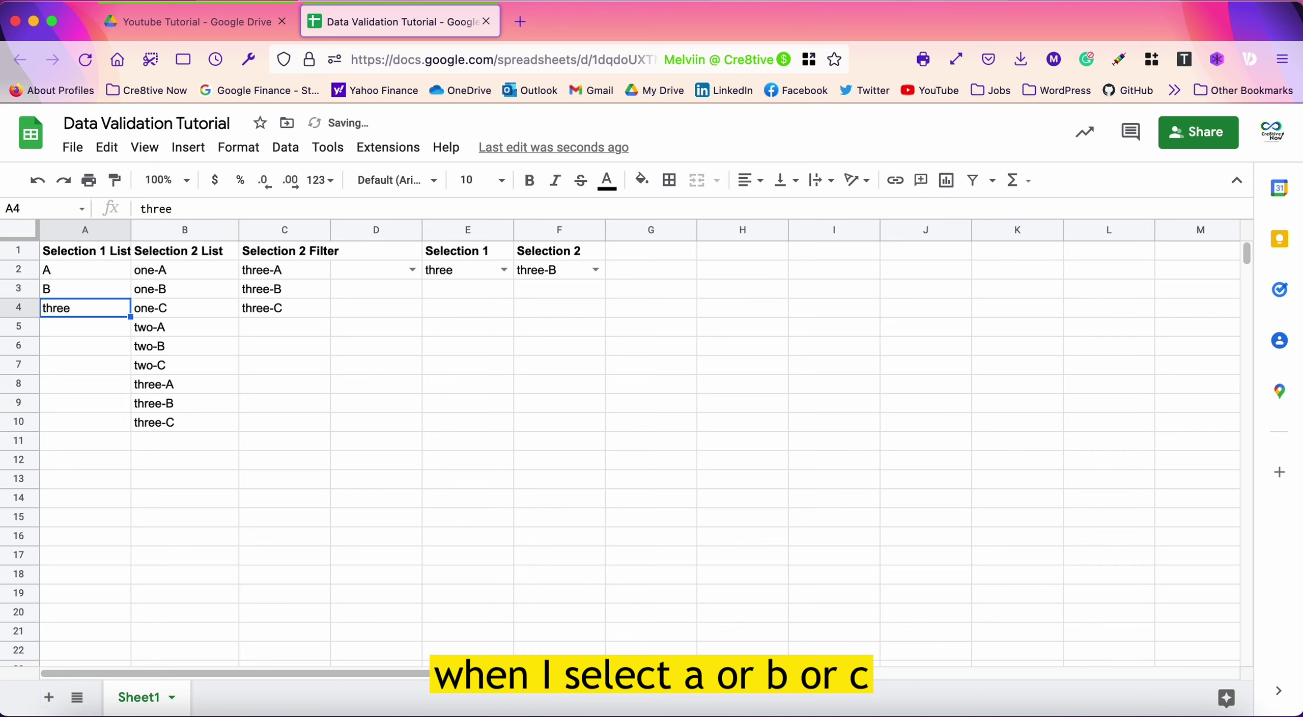
pyautogui.write('B')
pyautogui.press('Up')
pyautogui.press('Down')
pyautogui.write('C')
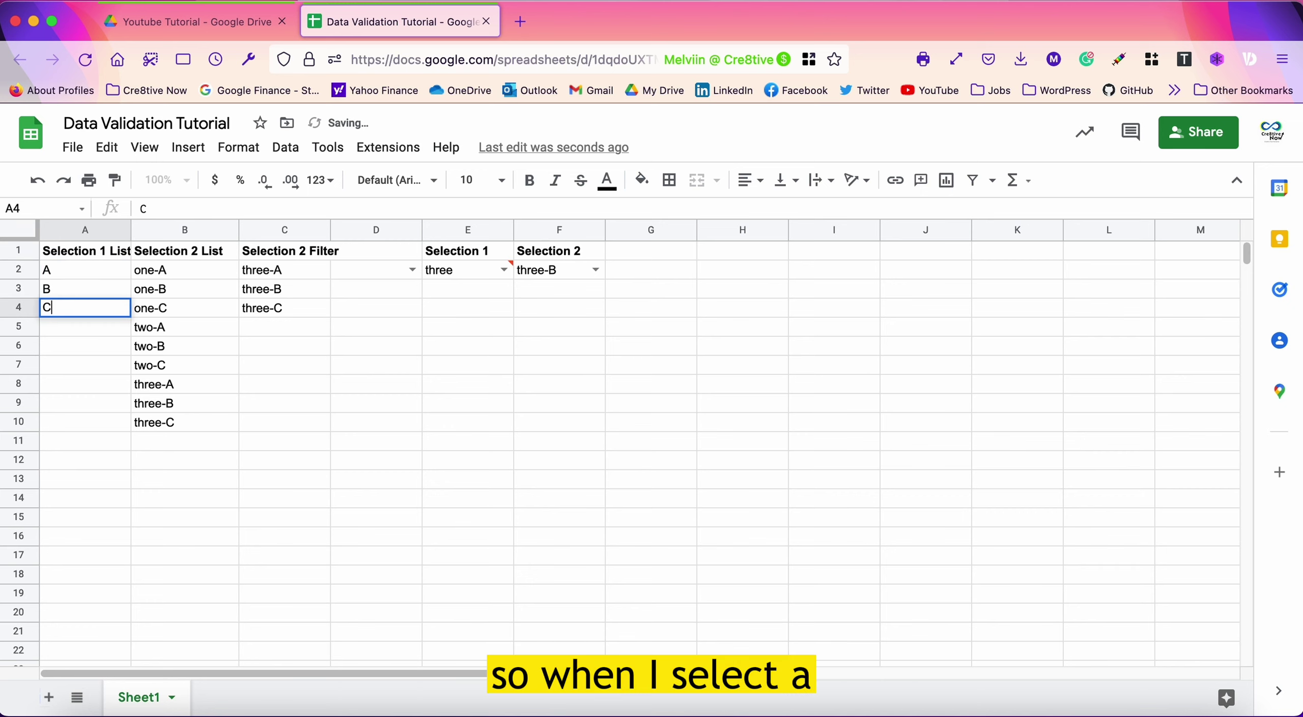
pyautogui.press('Up')
pyautogui.press('Up')
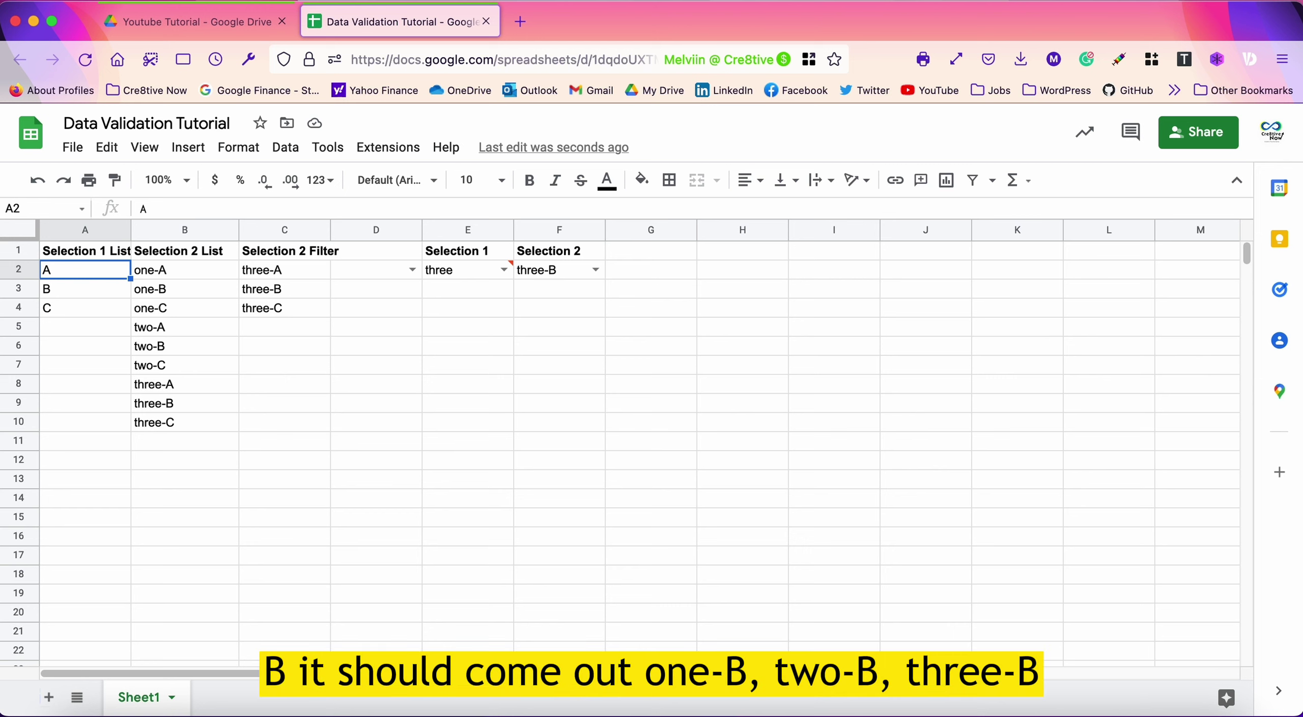
# Step: Try the Selection 1 dropdown in E2 with A and check the Selection 2 Filter results in C2:C4
pyautogui.click(316, 297)
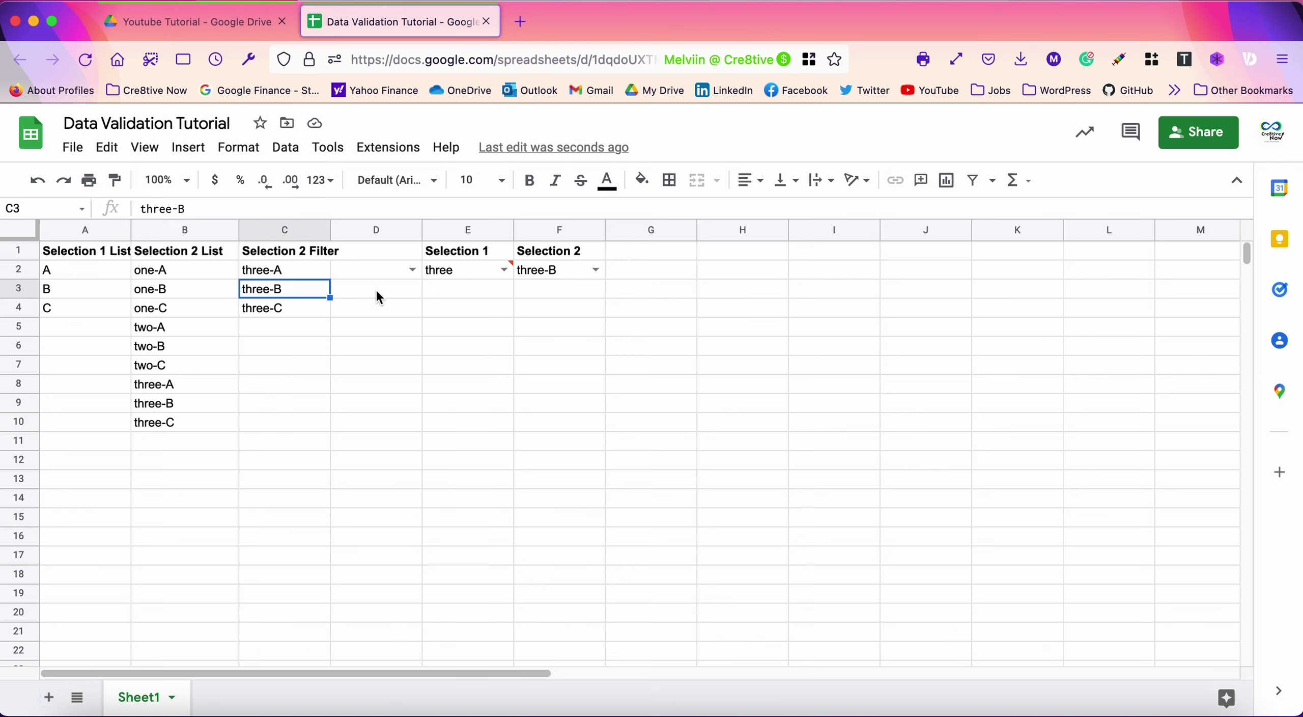
pyautogui.click(374, 289)
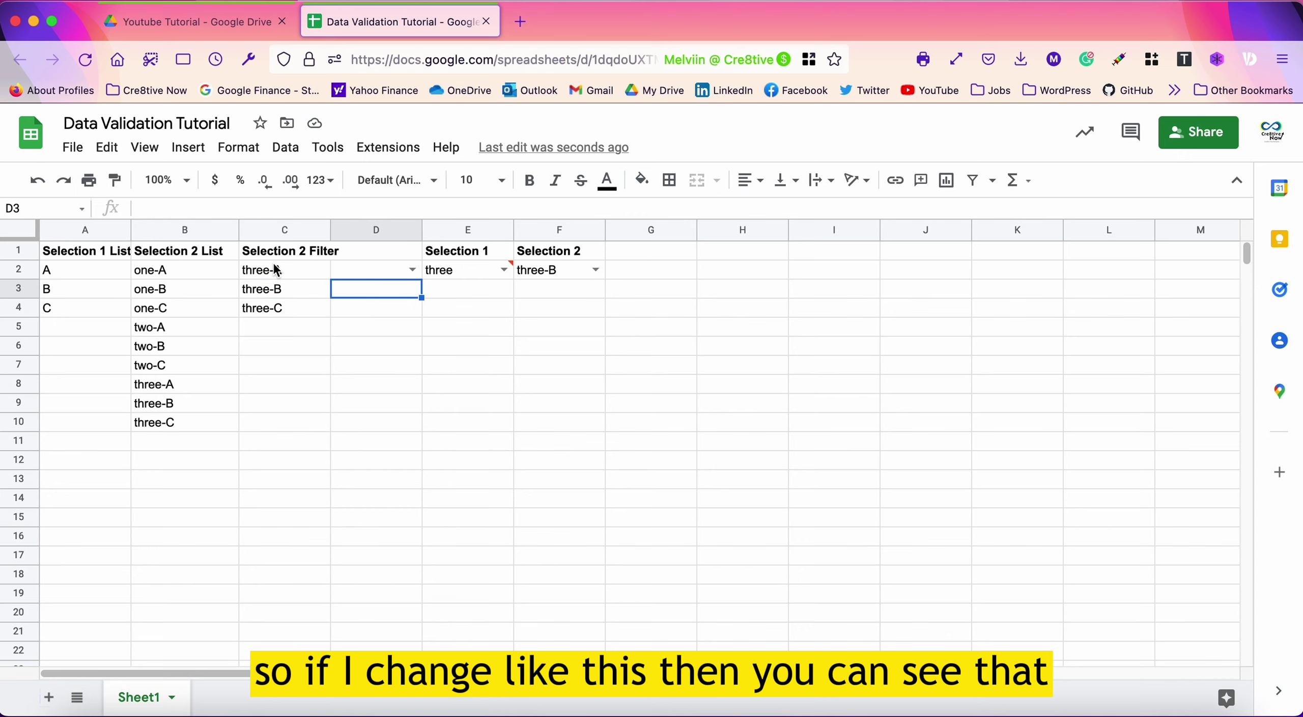
pyautogui.click(504, 270)
pyautogui.click(478, 296)
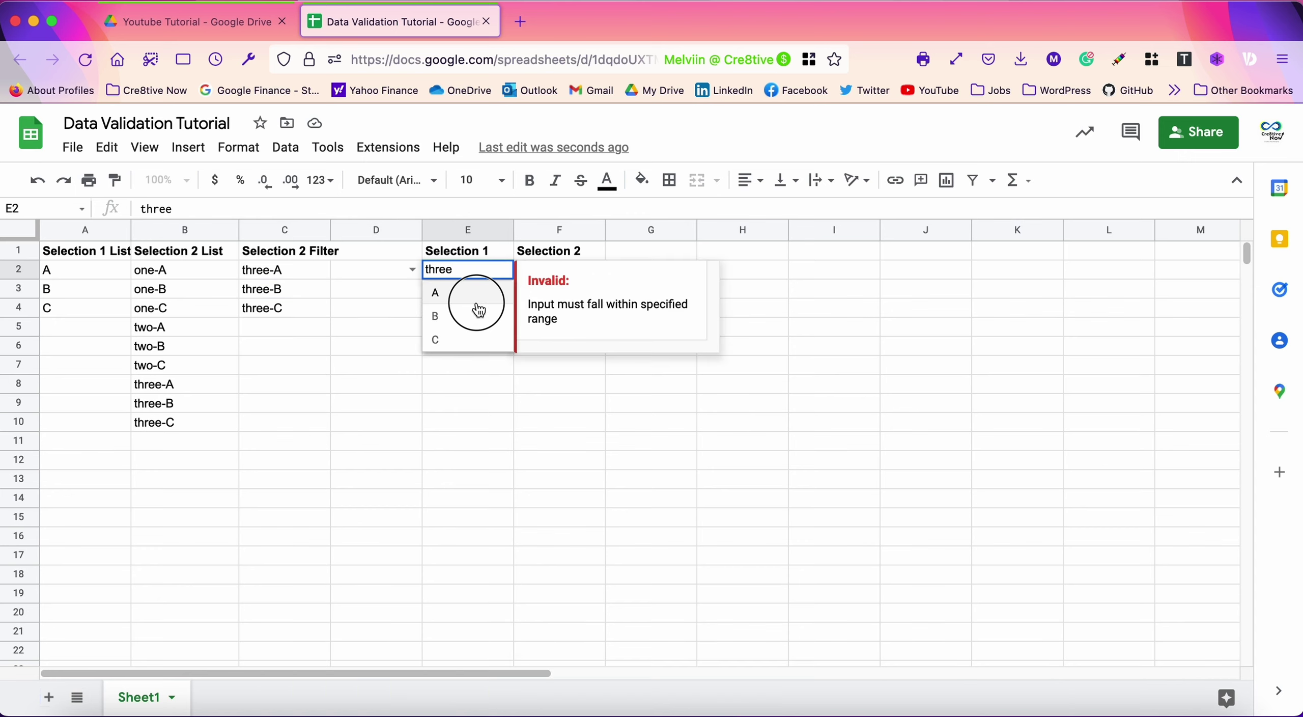
pyautogui.click(365, 341)
pyautogui.moveTo(286, 277); pyautogui.dragTo(286, 308)
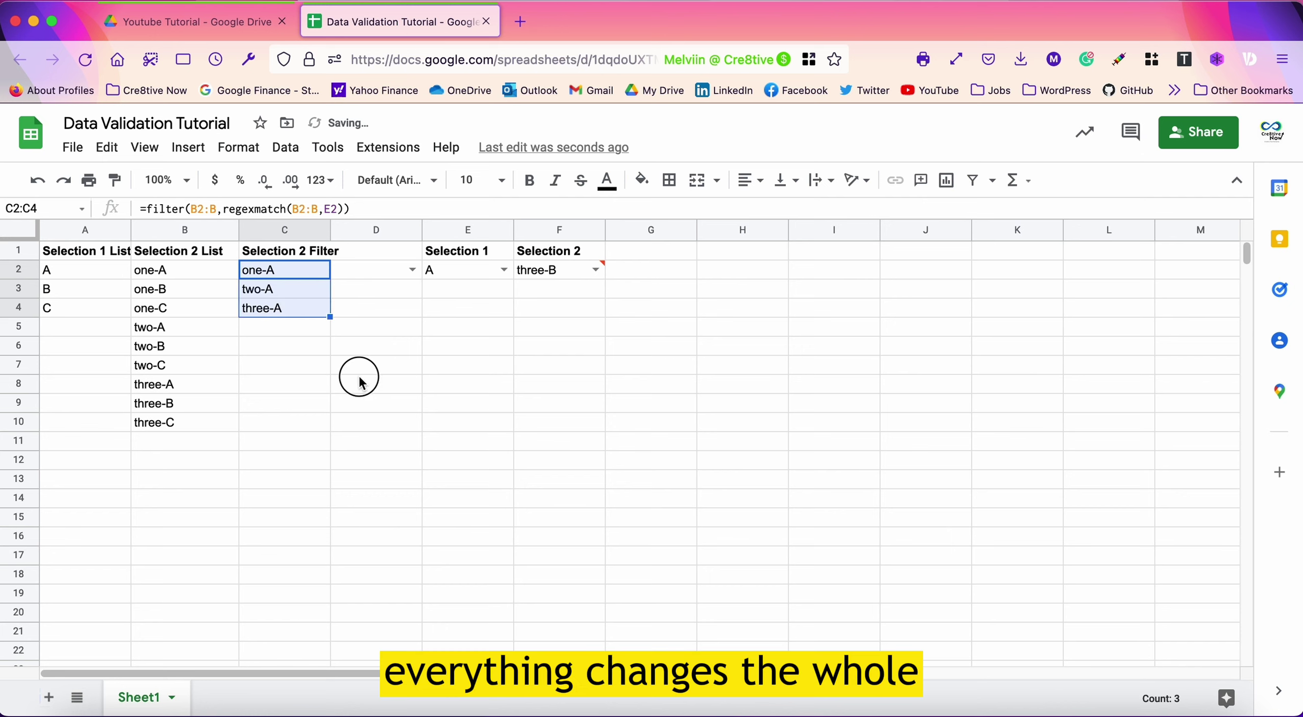
# Step: Test the dependent dropdowns by choosing C in E2 and three-C in F2
pyautogui.click(374, 346)
pyautogui.click(504, 269)
pyautogui.click(482, 336)
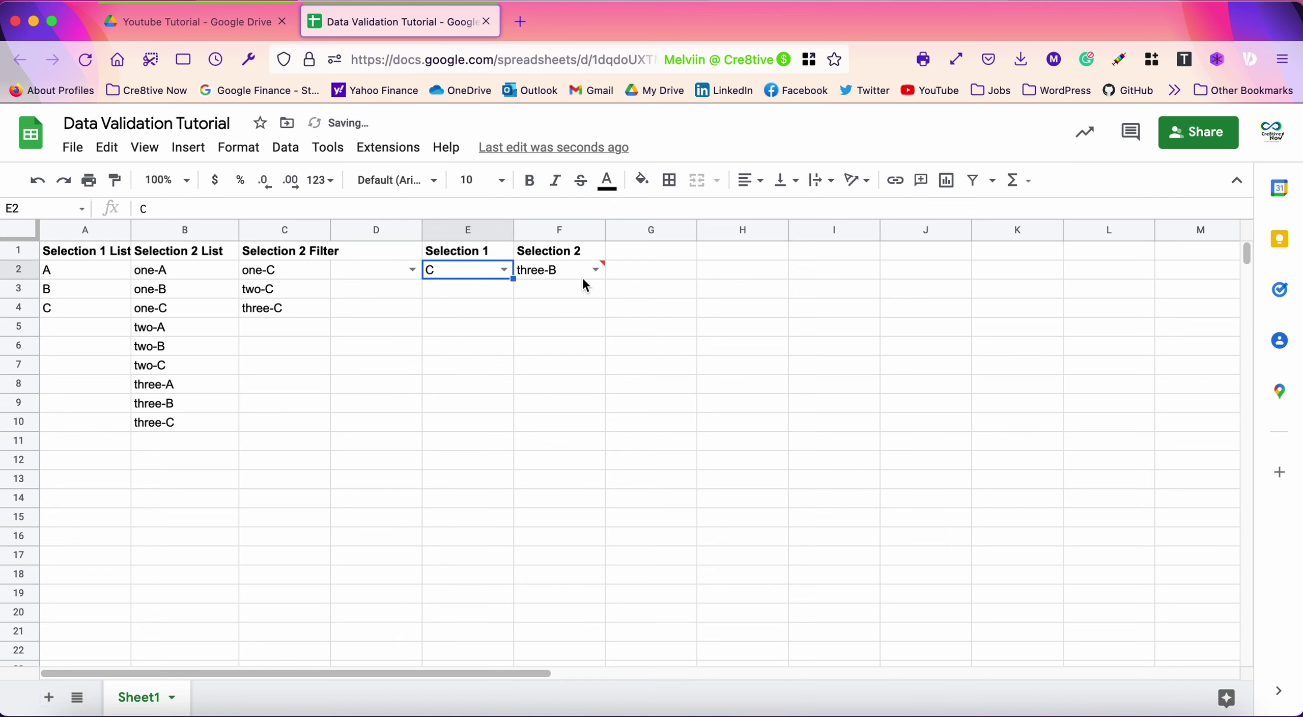
pyautogui.click(597, 269)
pyautogui.click(574, 346)
pyautogui.click(482, 428)
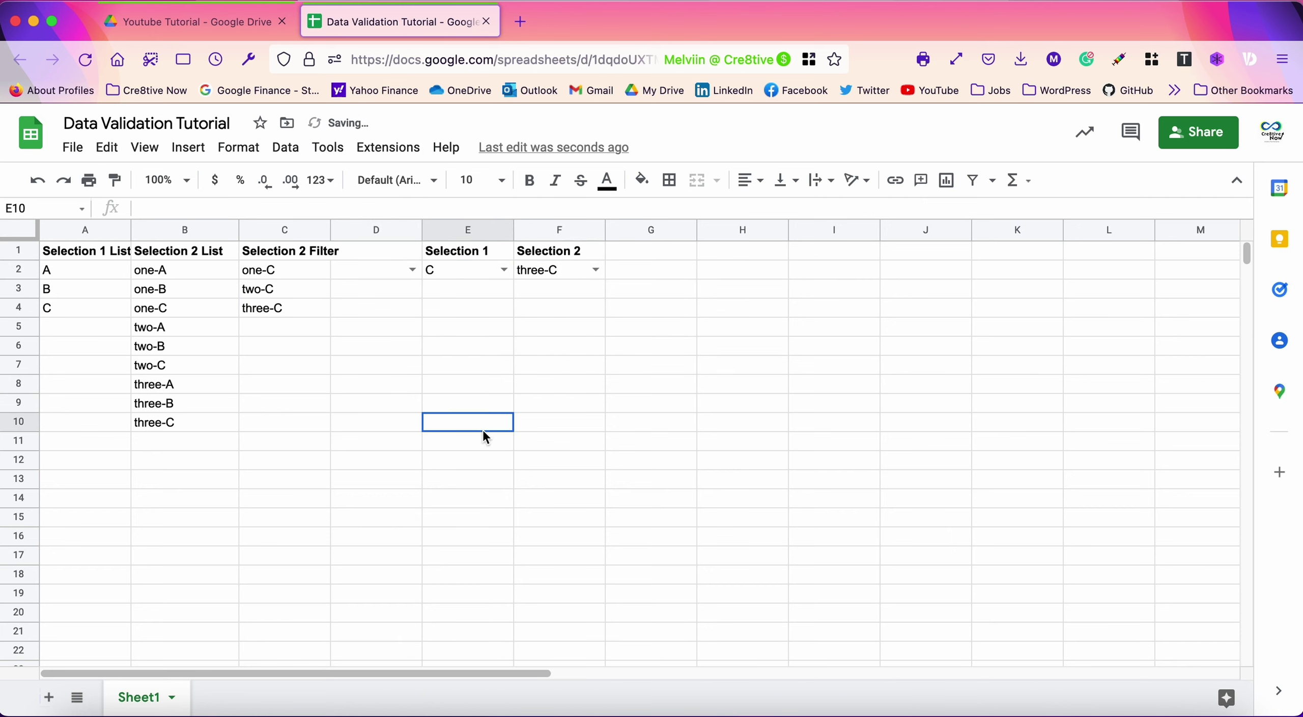
# Step: Set Selection 1 in cell E2 to B and Selection 2 in cell F2 to one-B
pyautogui.click(500, 270)
pyautogui.click(485, 315)
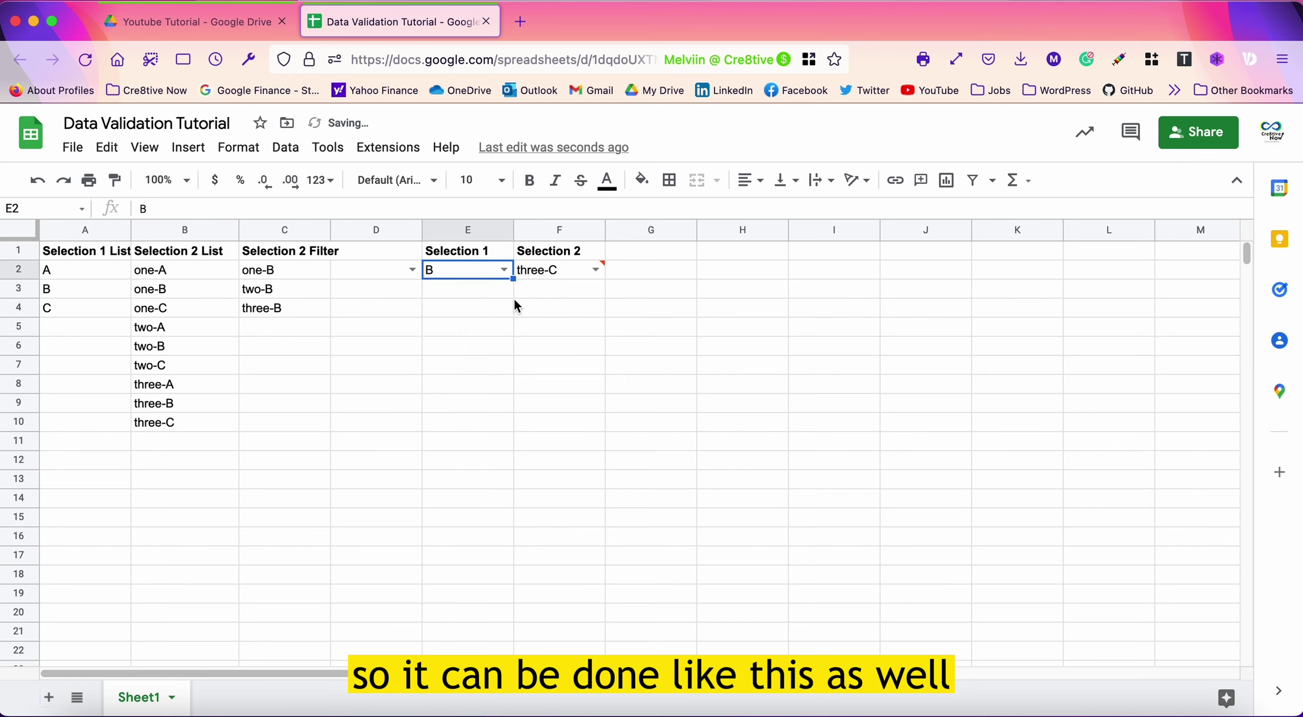
pyautogui.click(596, 269)
pyautogui.click(585, 292)
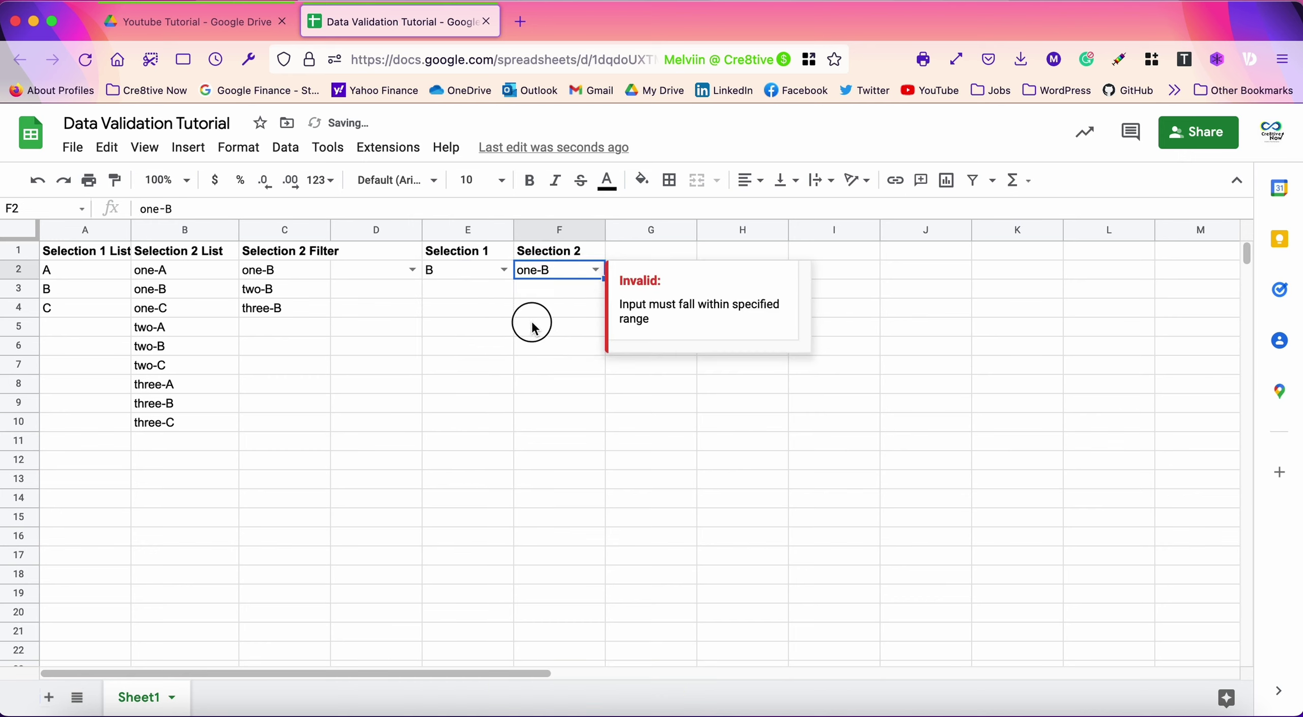
pyautogui.click(533, 325)
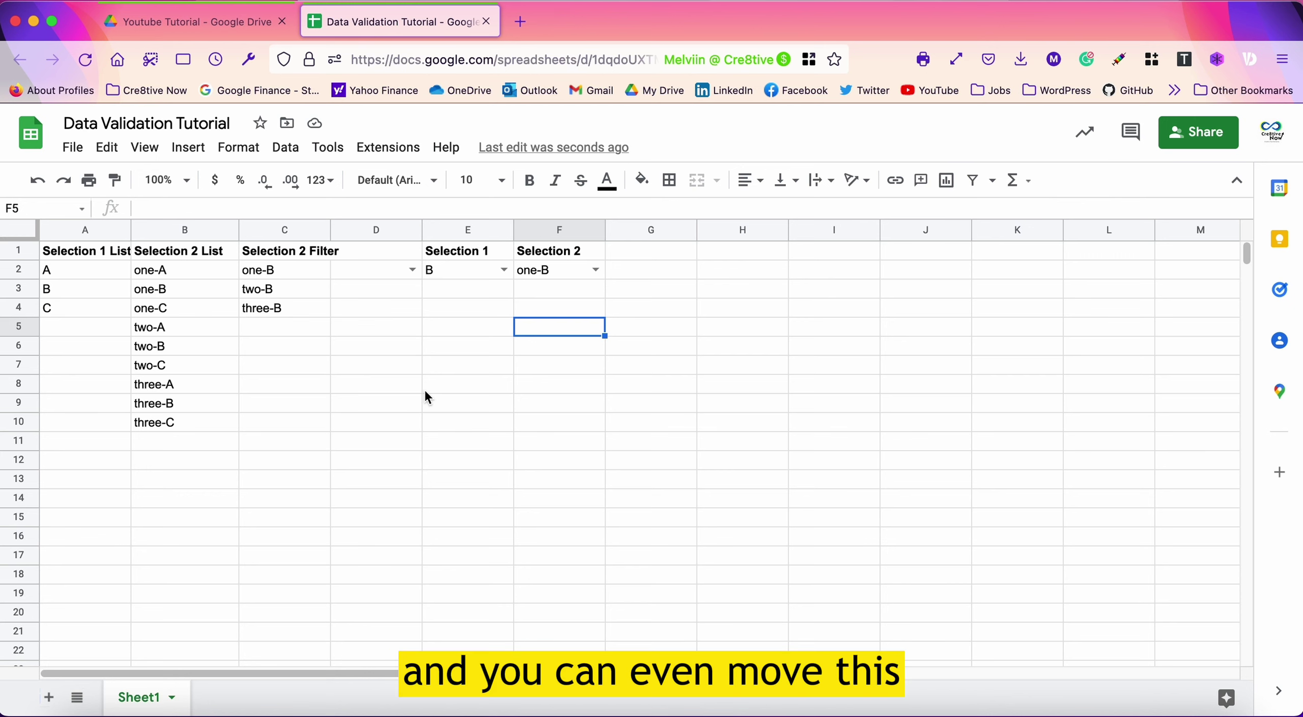
# Step: Move the Selection 1 and Selection 2 dropdown block E1:F2 to cell A1 of a new sheet
pyautogui.moveTo(468, 257); pyautogui.dragTo(584, 278)
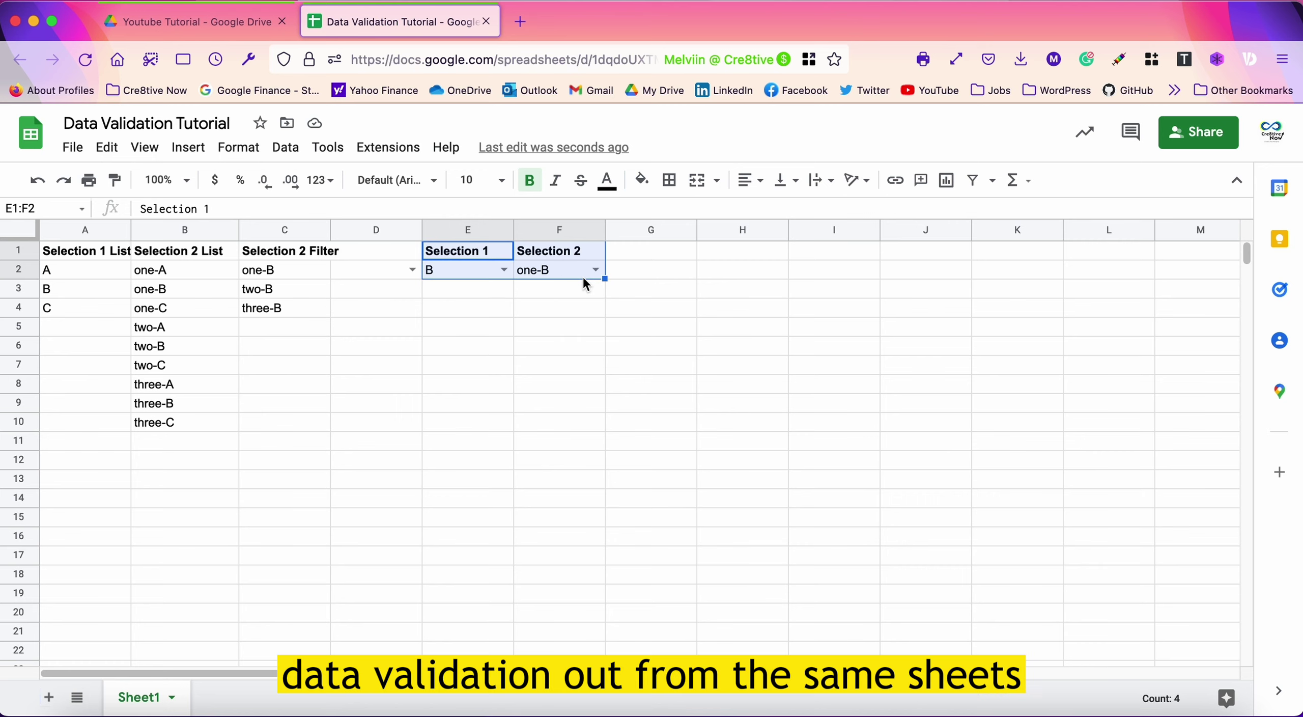
pyautogui.click(48, 697)
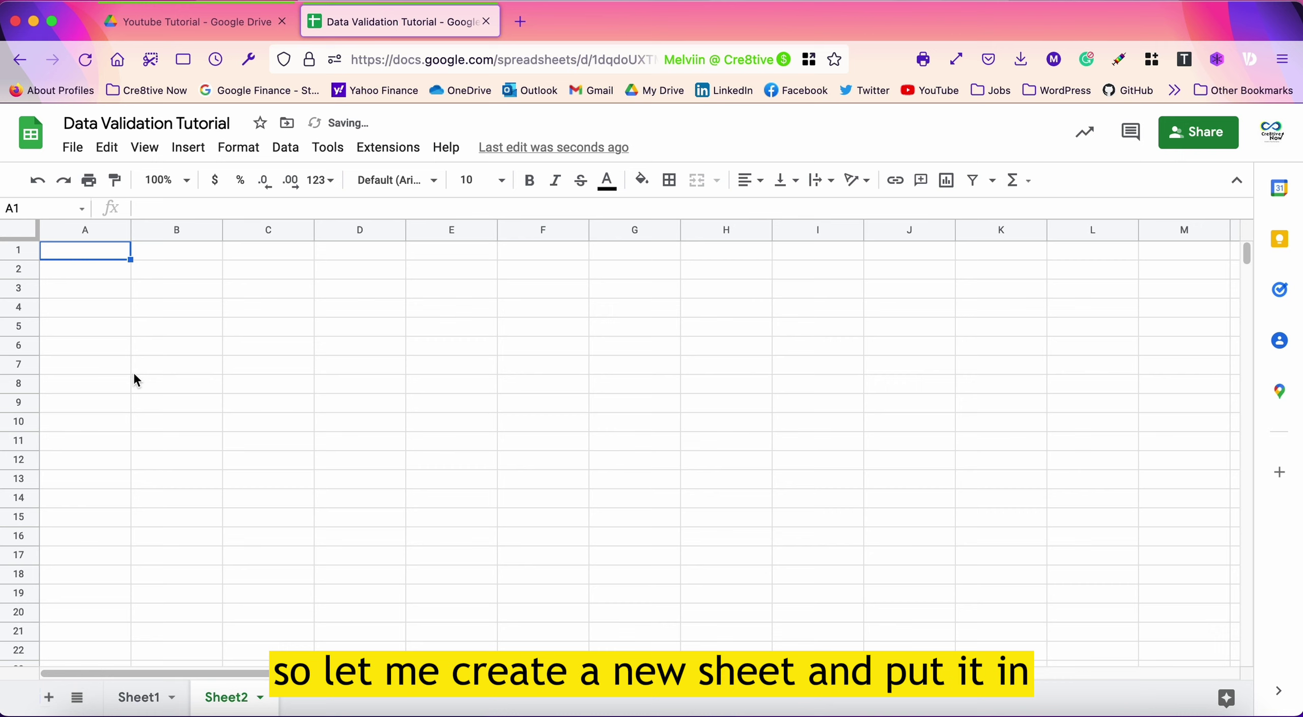
pyautogui.write('Selection 1\tSelection 2 B\tone B')
pyautogui.click(192, 381)
# Step: Check the source range in the data validation of Sheet2 cell A2 against the lists in Sheet1
pyautogui.click(93, 281)
pyautogui.rightClick(93, 281)
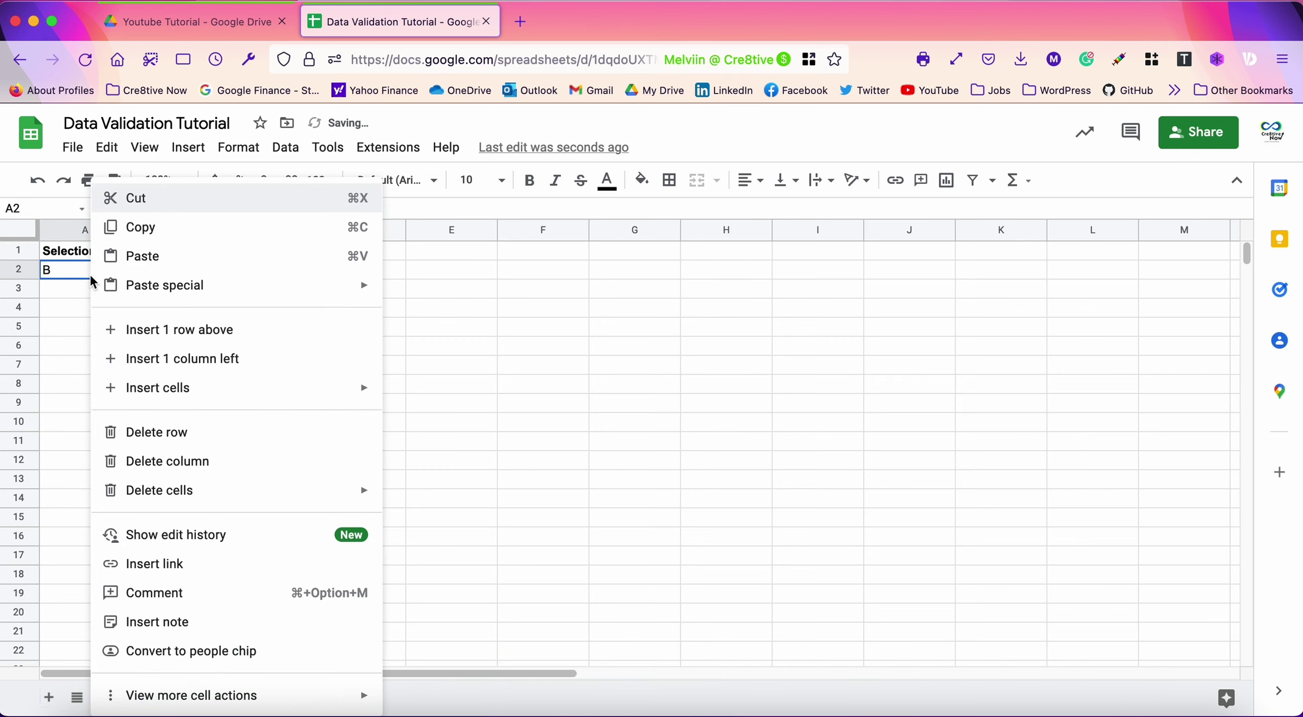
pyautogui.click(85, 277)
pyautogui.click(285, 147)
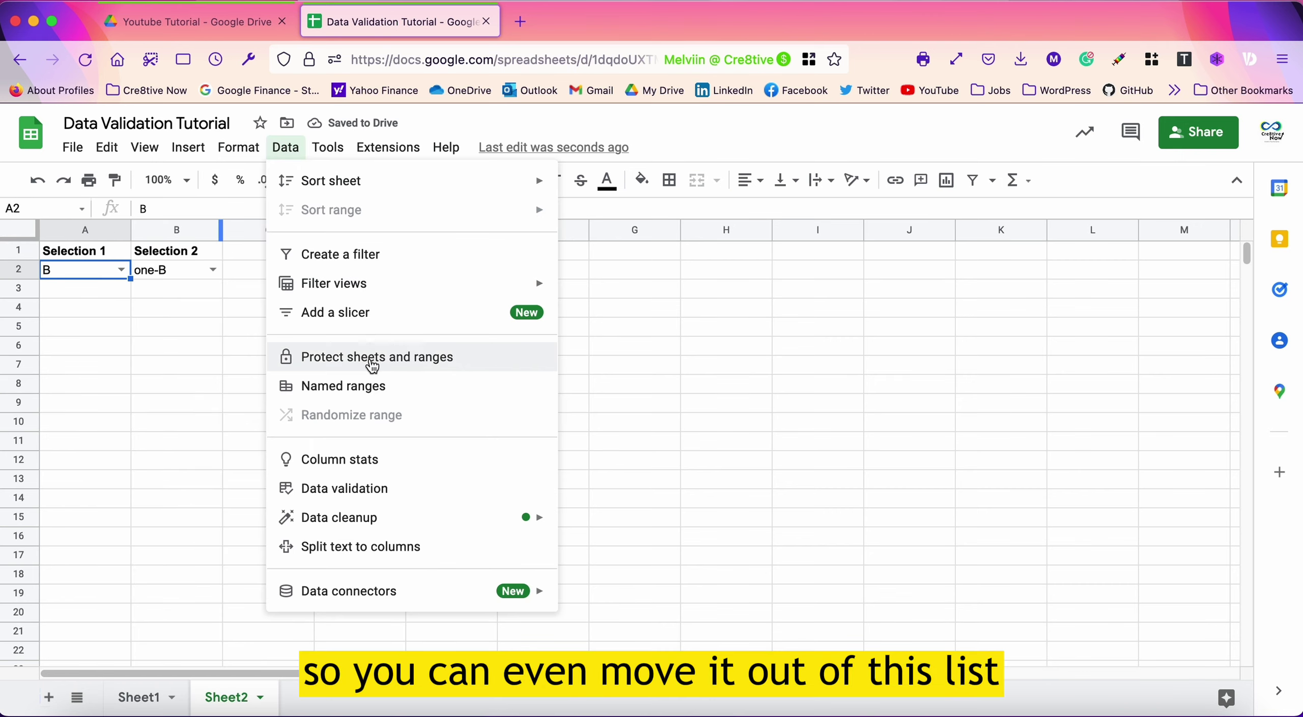
pyautogui.click(370, 489)
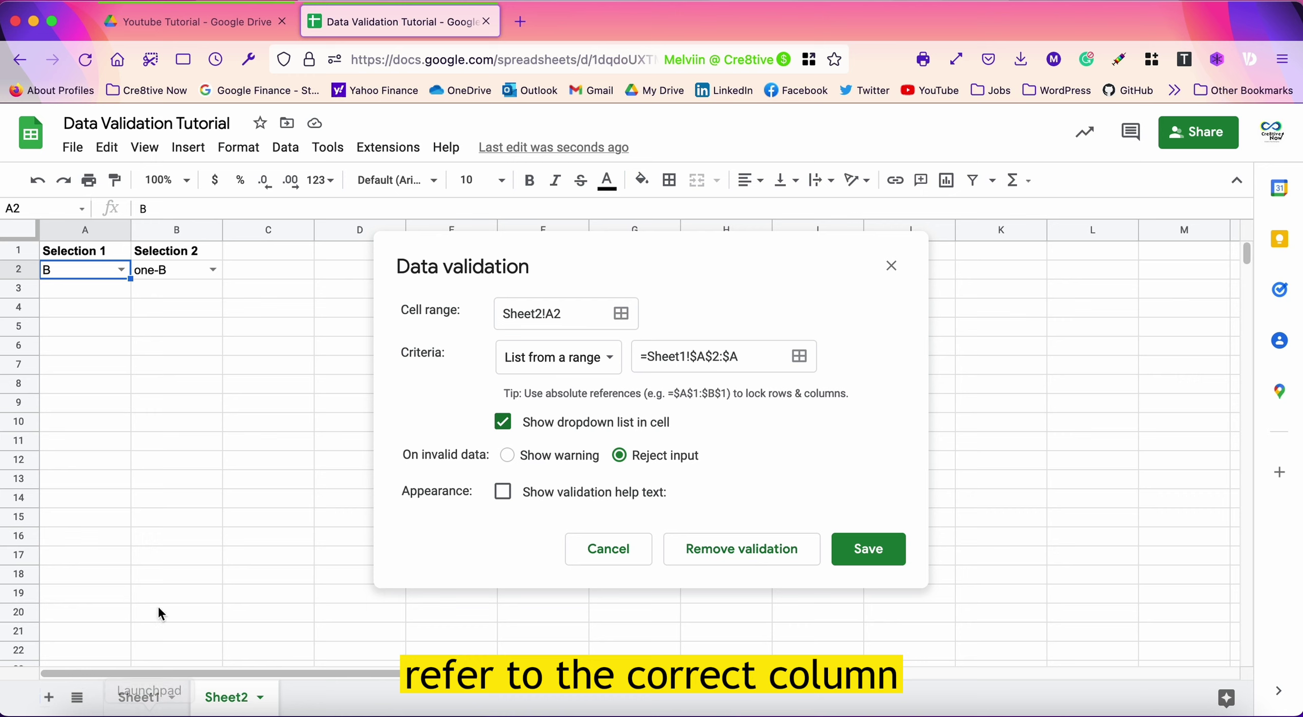
pyautogui.click(893, 563)
pyautogui.click(153, 697)
pyautogui.click(224, 699)
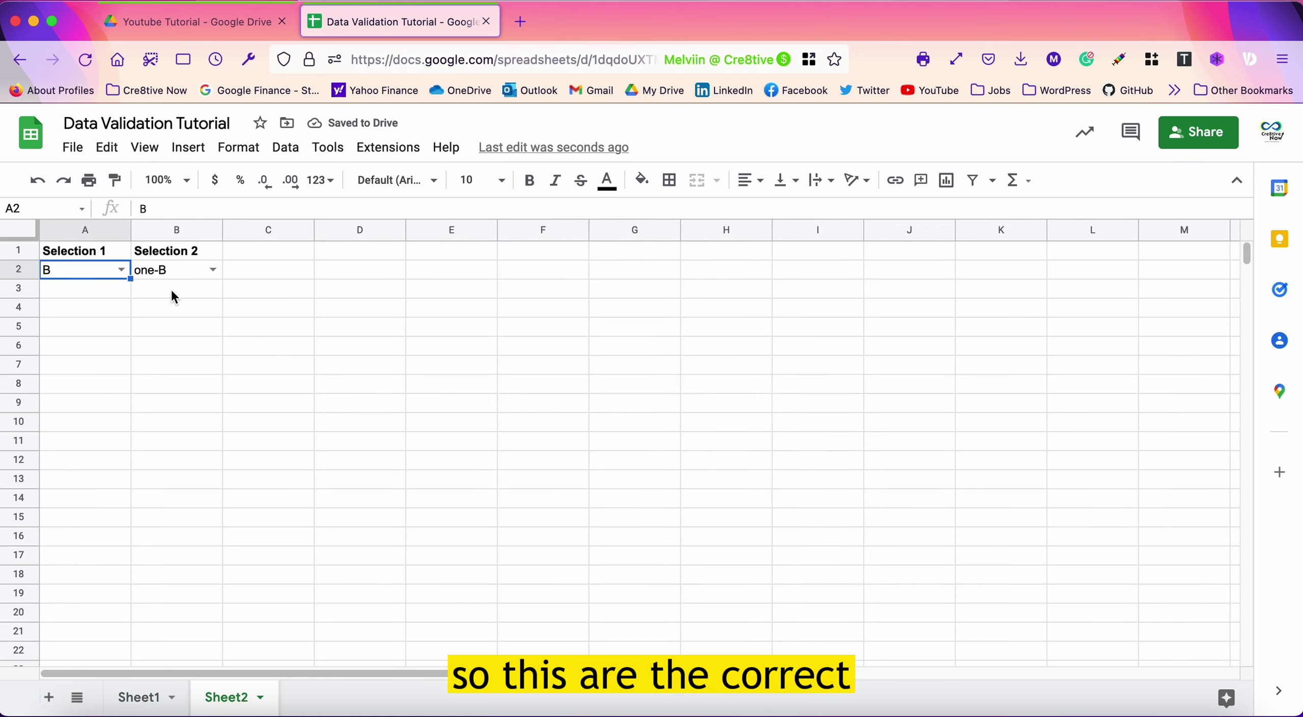
# Step: Check that the data validation of Sheet2 cell B2 refers to the Selection 2 Filter column in Sheet1
pyautogui.click(174, 271)
pyautogui.click(285, 147)
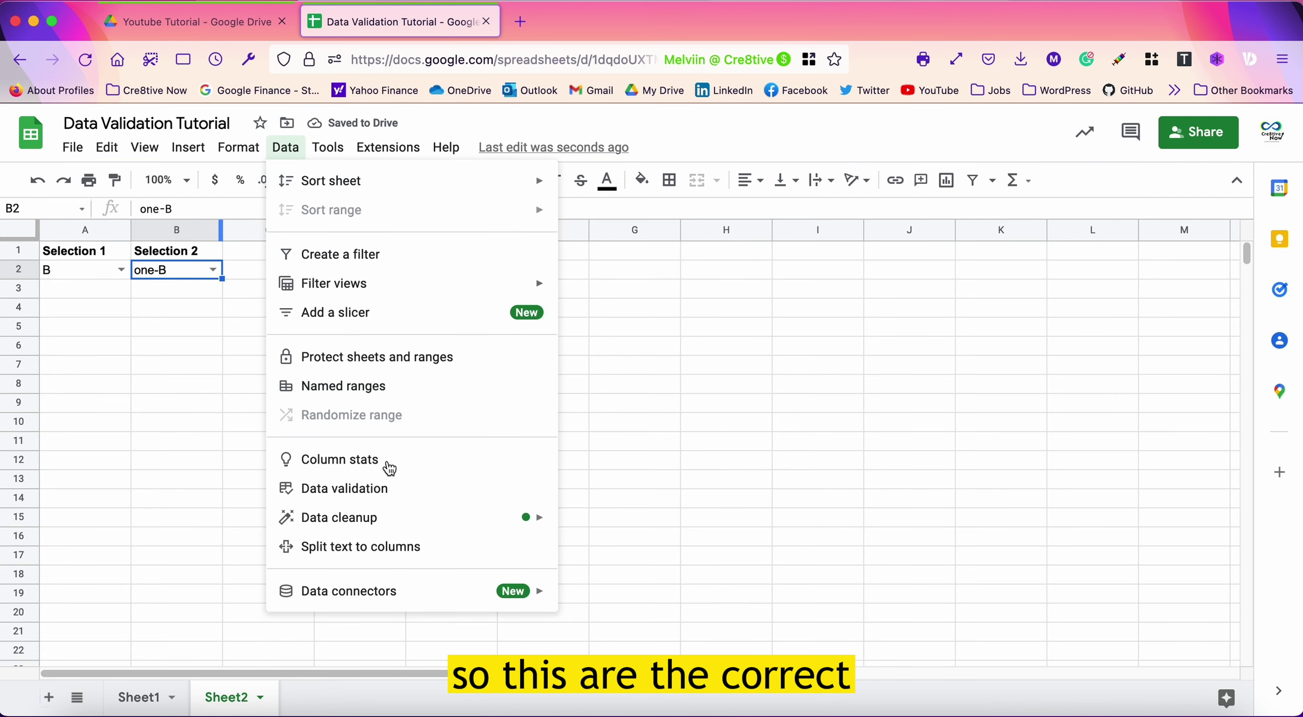
pyautogui.click(346, 484)
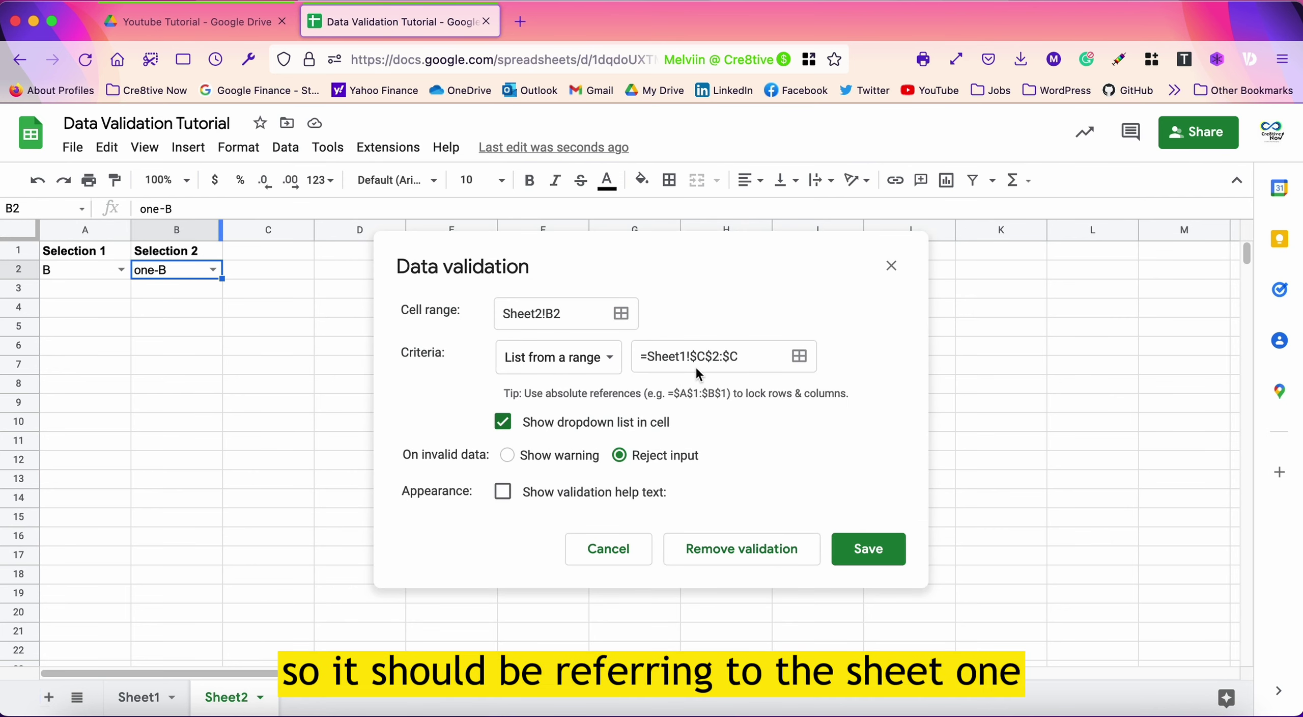
pyautogui.click(652, 356)
pyautogui.click(845, 552)
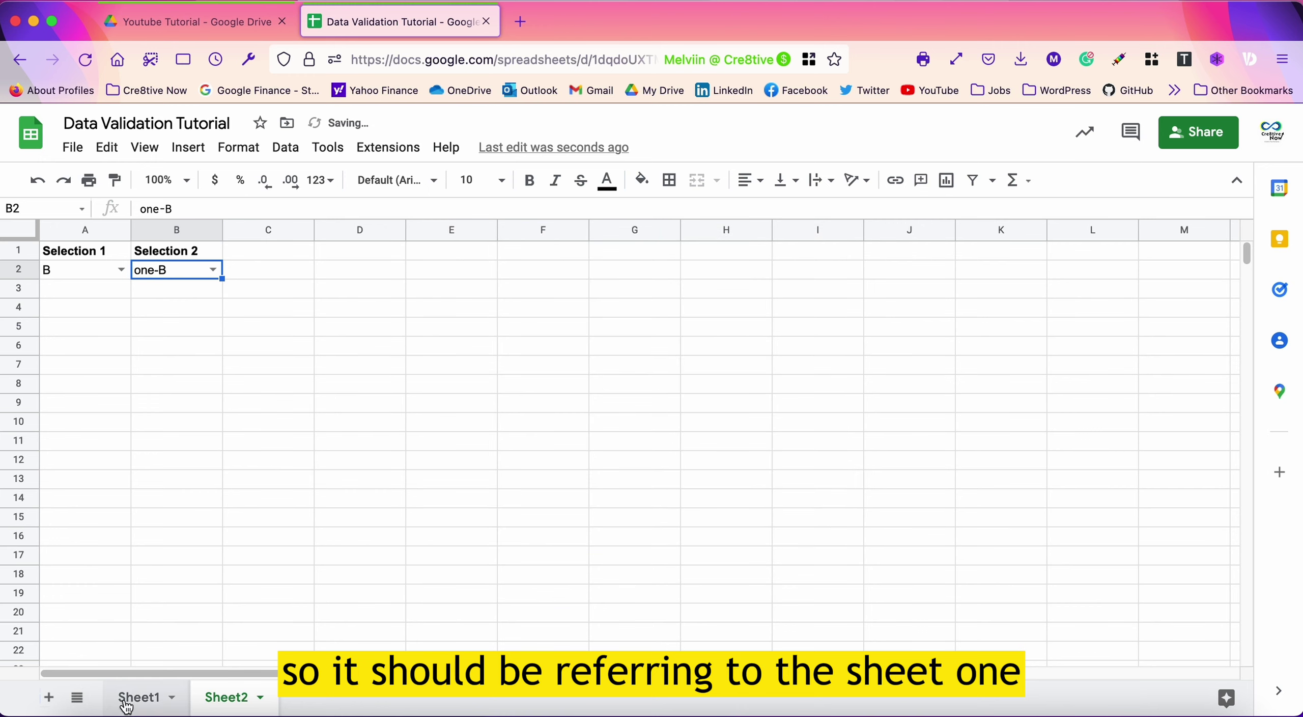
# Step: Examine the filter formula in Sheet1 cell C2 and verify its reference to the Selection 1 cell A2 in Sheet2
pyautogui.click(130, 701)
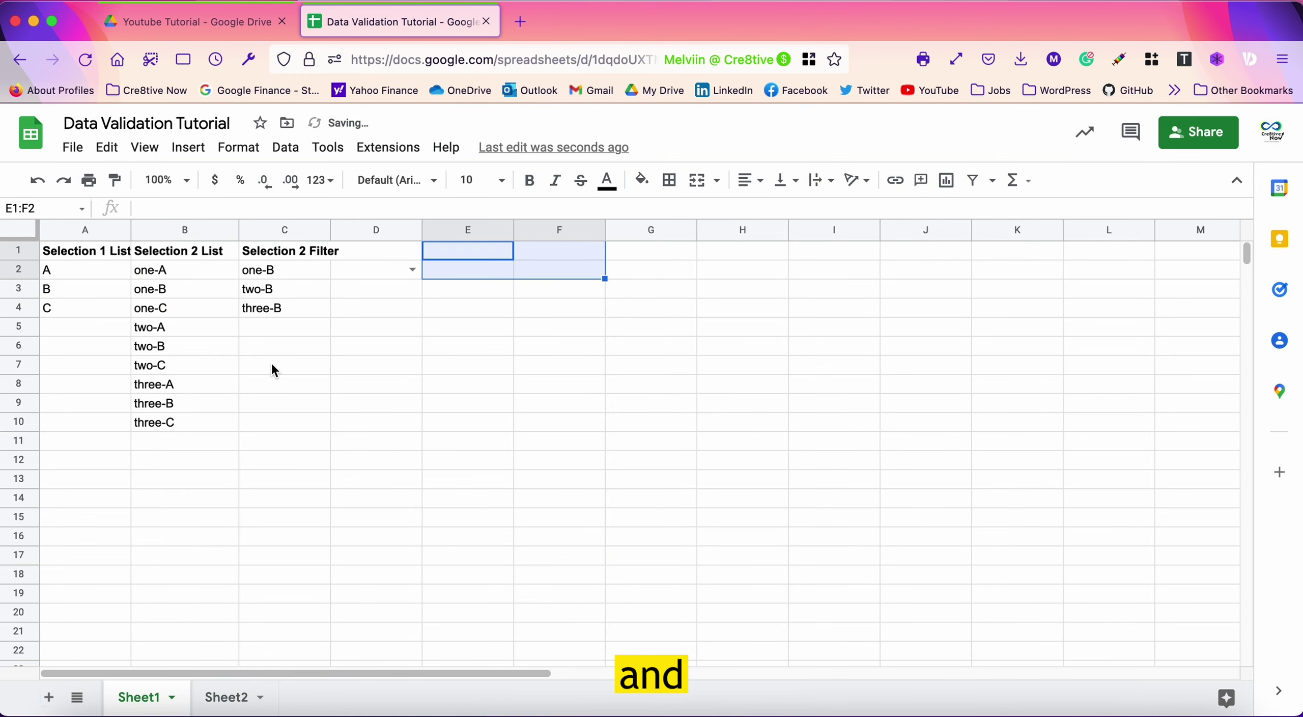
pyautogui.click(281, 270)
pyautogui.click(334, 208)
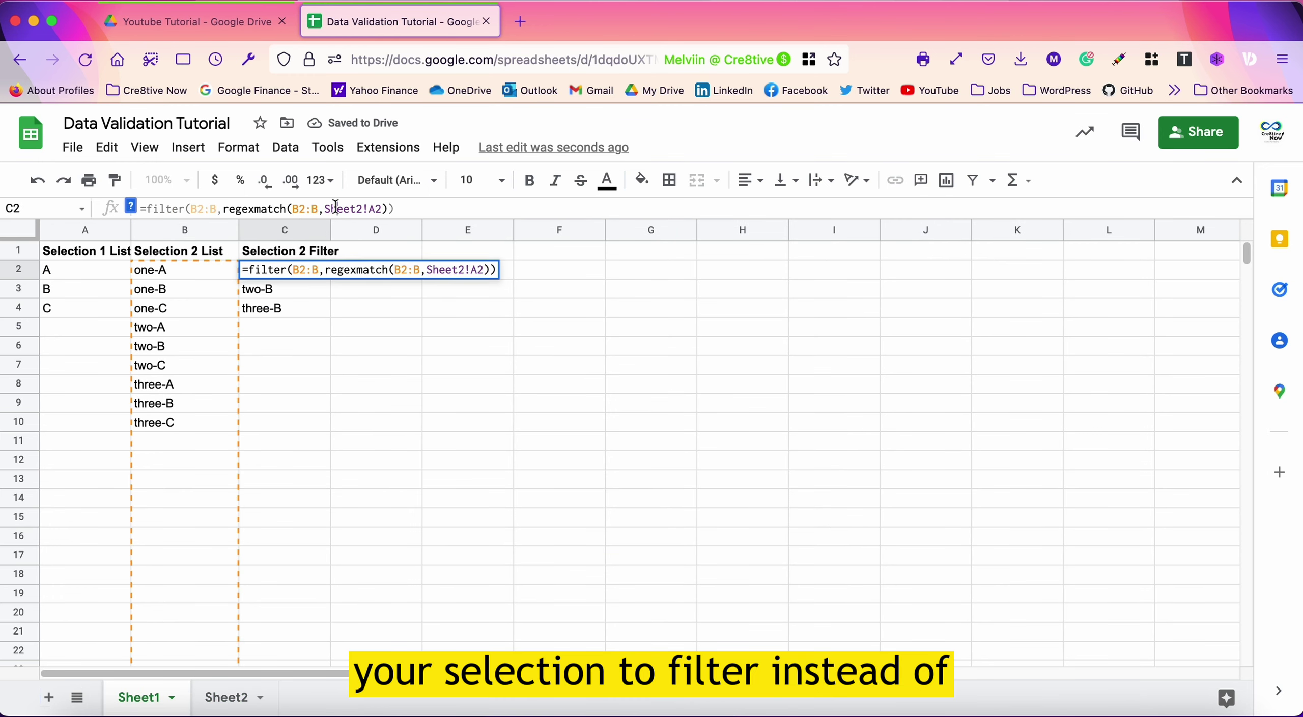
pyautogui.moveTo(381, 208); pyautogui.dragTo(325, 207)
pyautogui.click(369, 208)
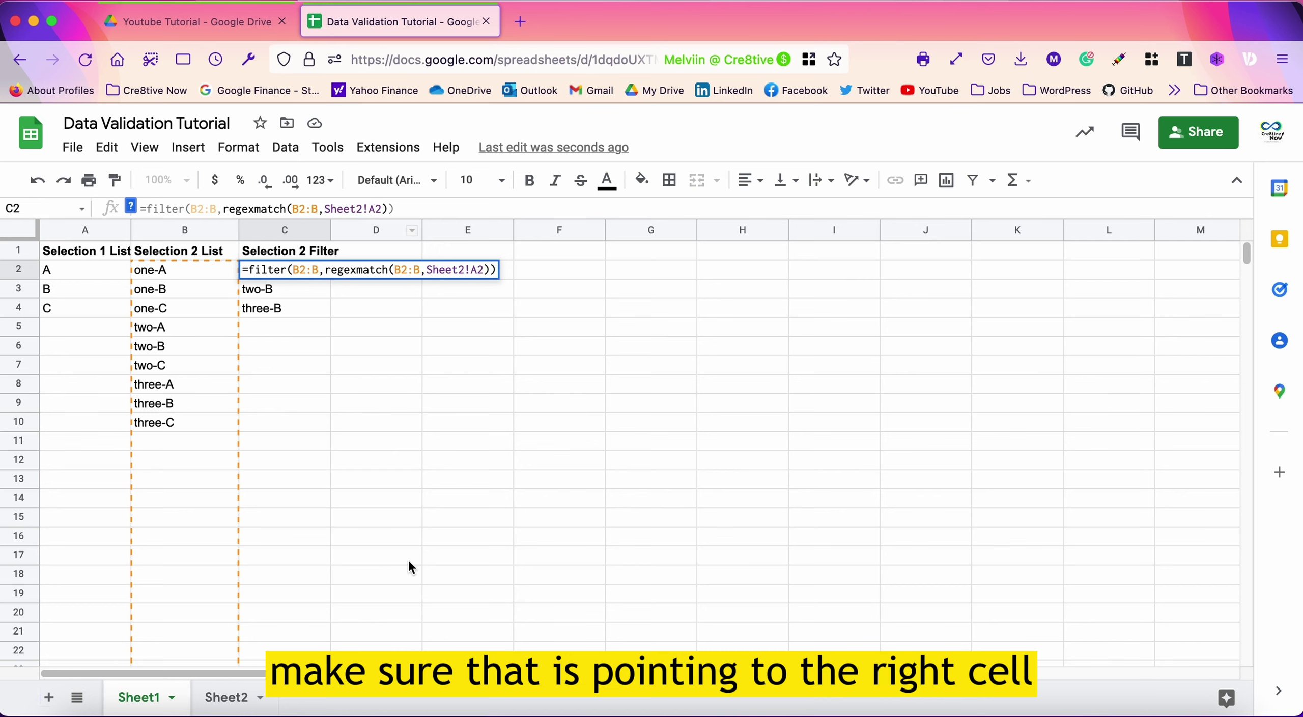
pyautogui.click(234, 692)
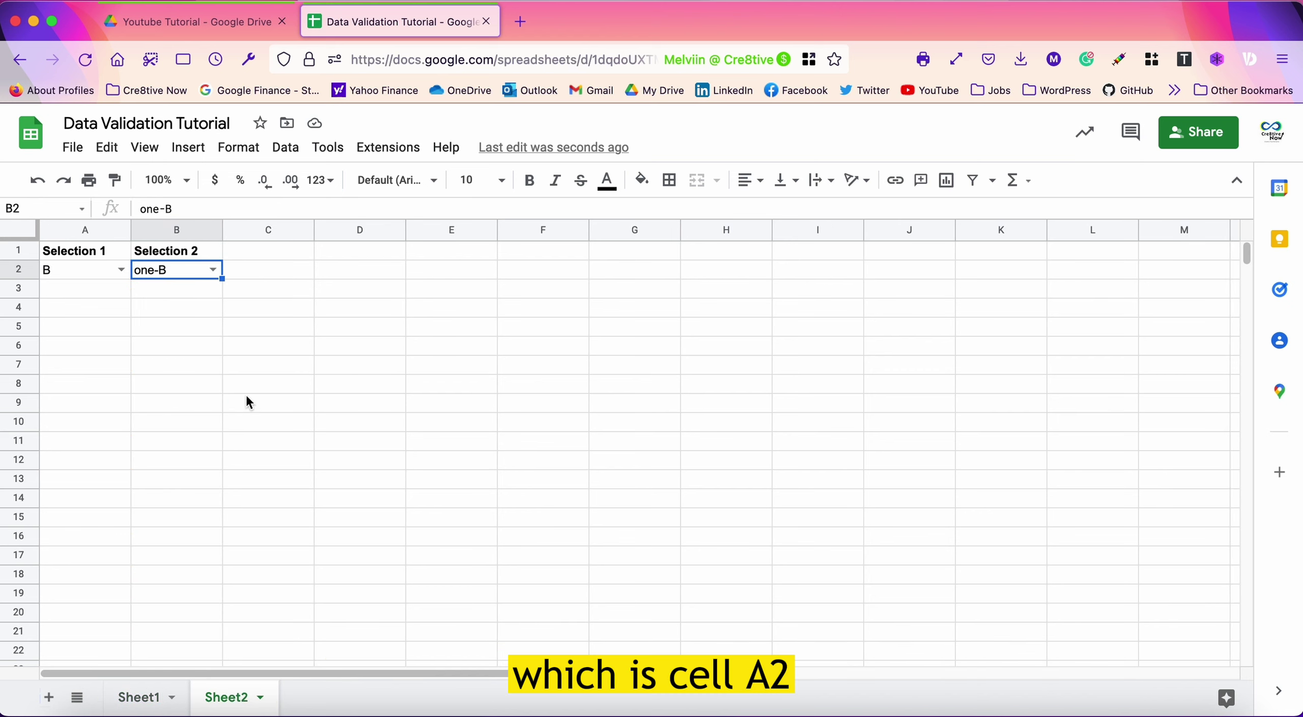
pyautogui.click(87, 272)
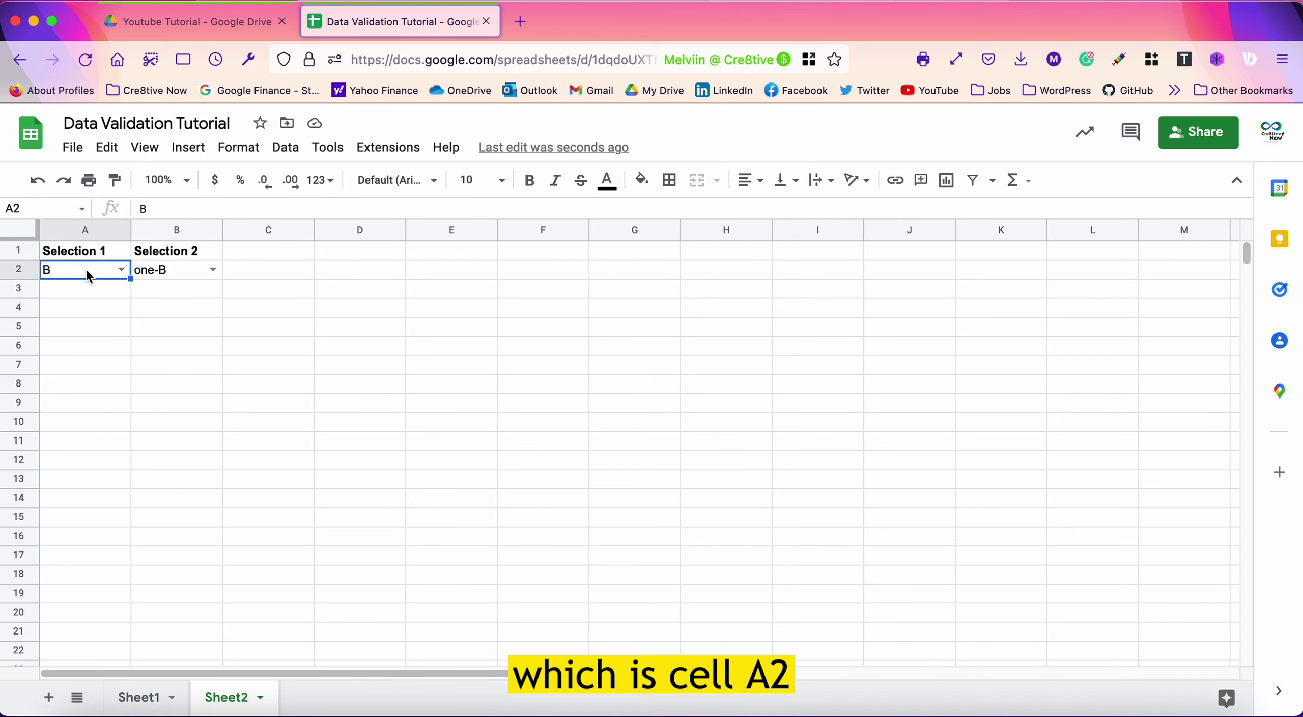
pyautogui.click(140, 696)
pyautogui.click(283, 536)
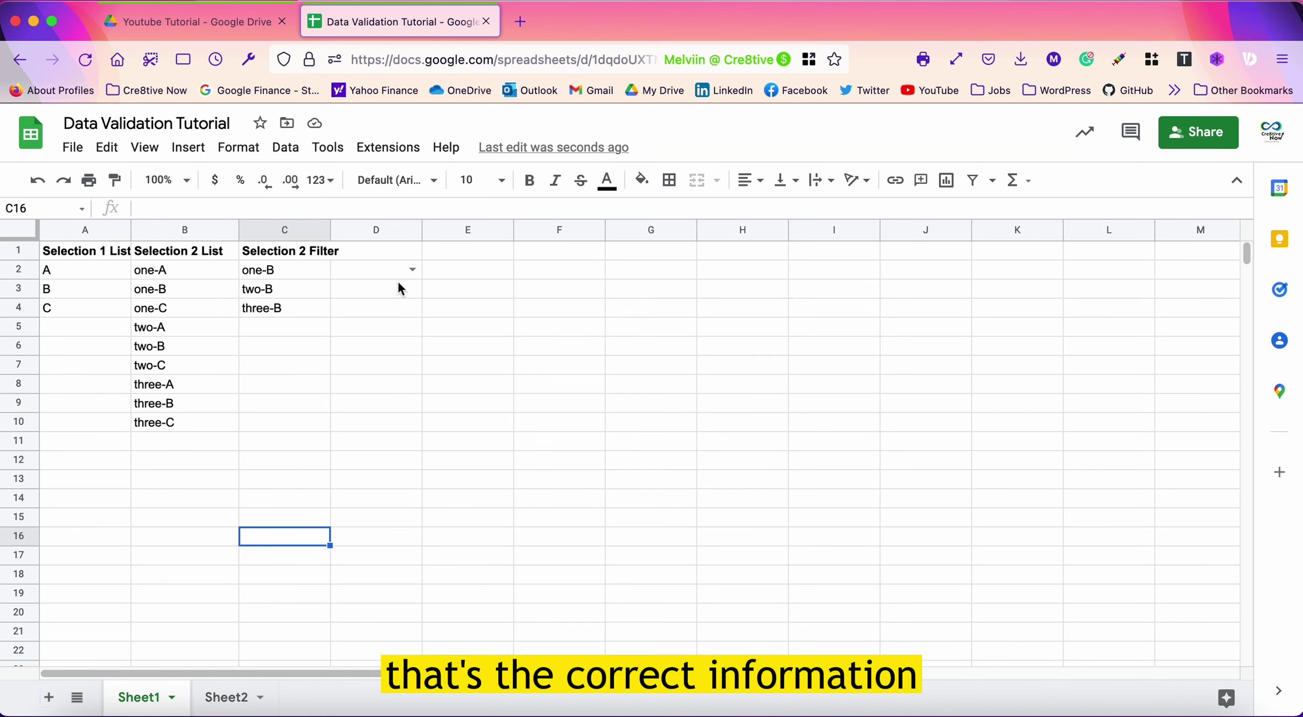
# Step: Test the moved dropdowns in Sheet2 by choosing B in A2 and three-B in B2
pyautogui.click(231, 696)
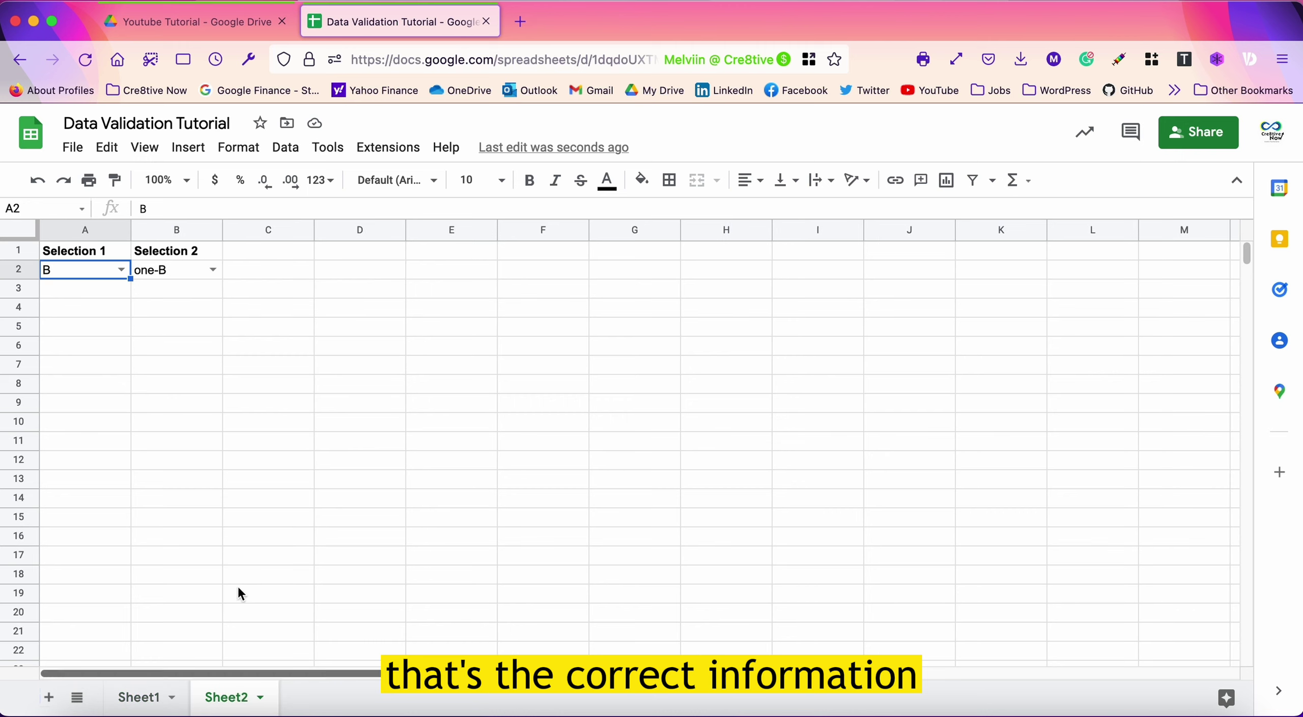
pyautogui.click(120, 268)
pyautogui.click(96, 316)
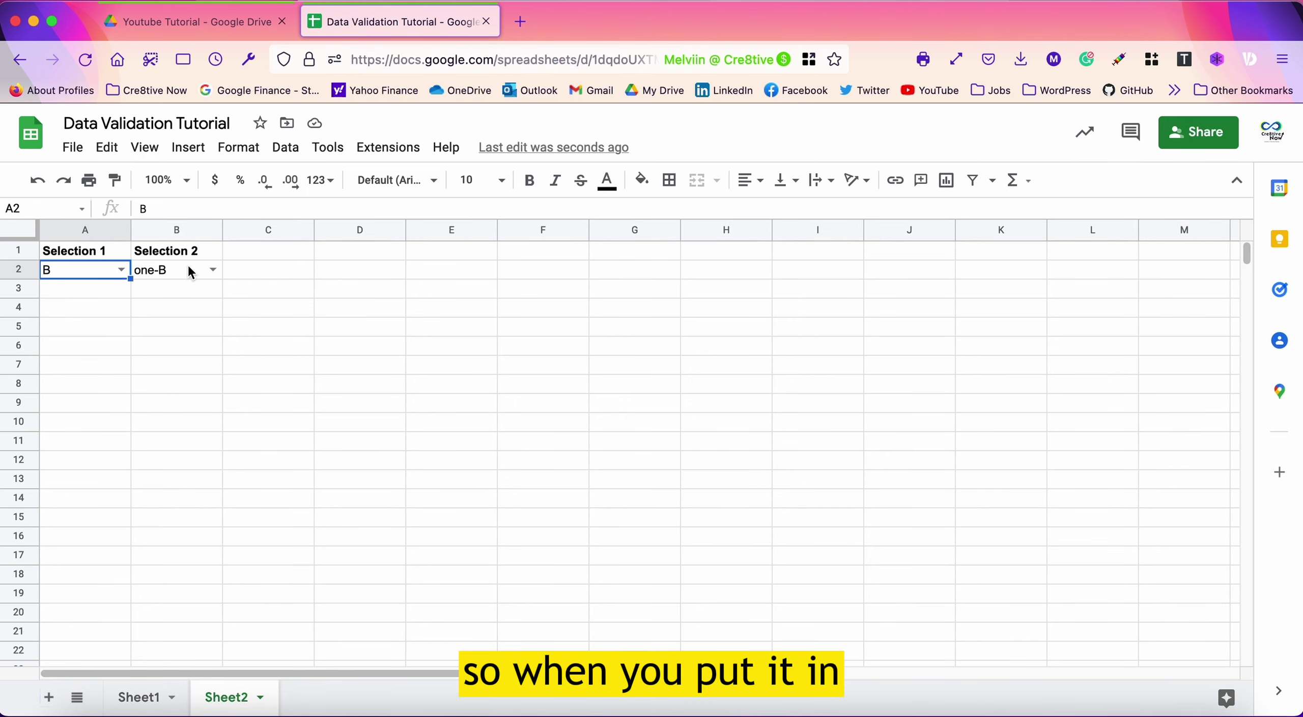
pyautogui.click(213, 269)
pyautogui.click(186, 340)
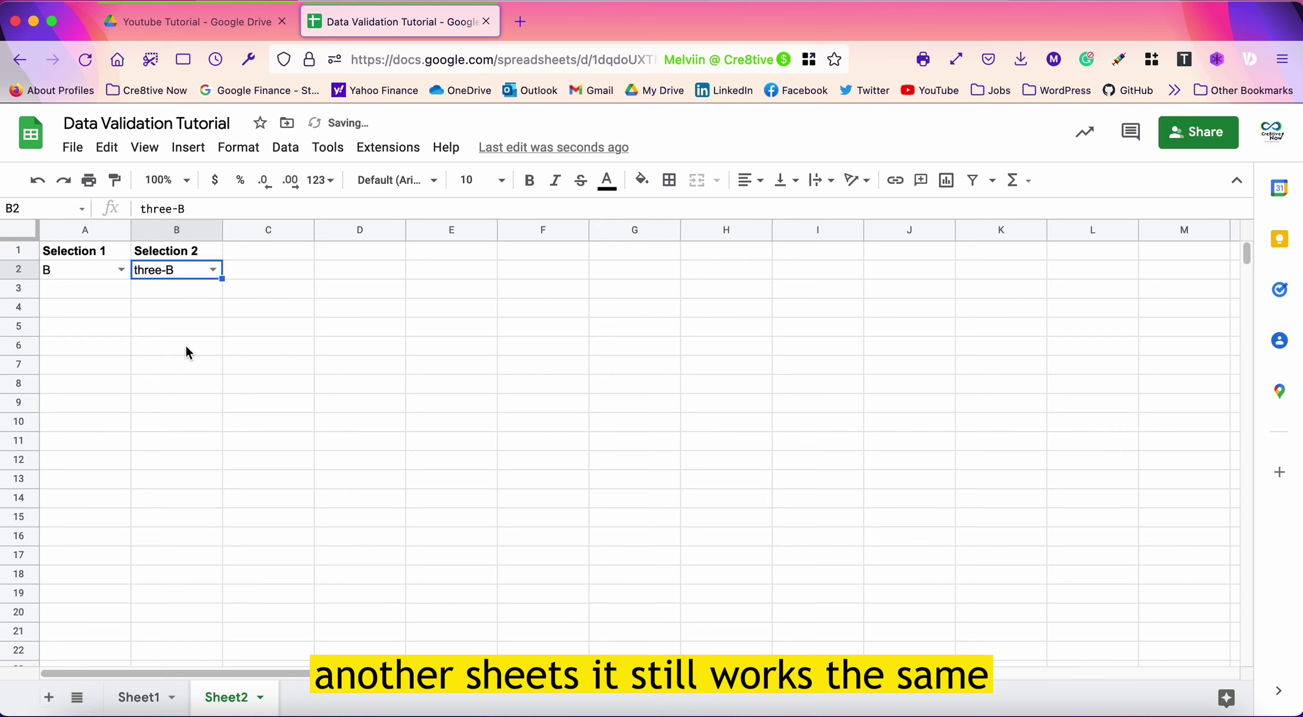
# Step: Choose B again for Selection 1 in Sheet2 cell A2 and set Selection 2 in B2 to one-B
pyautogui.click(118, 270)
pyautogui.click(98, 314)
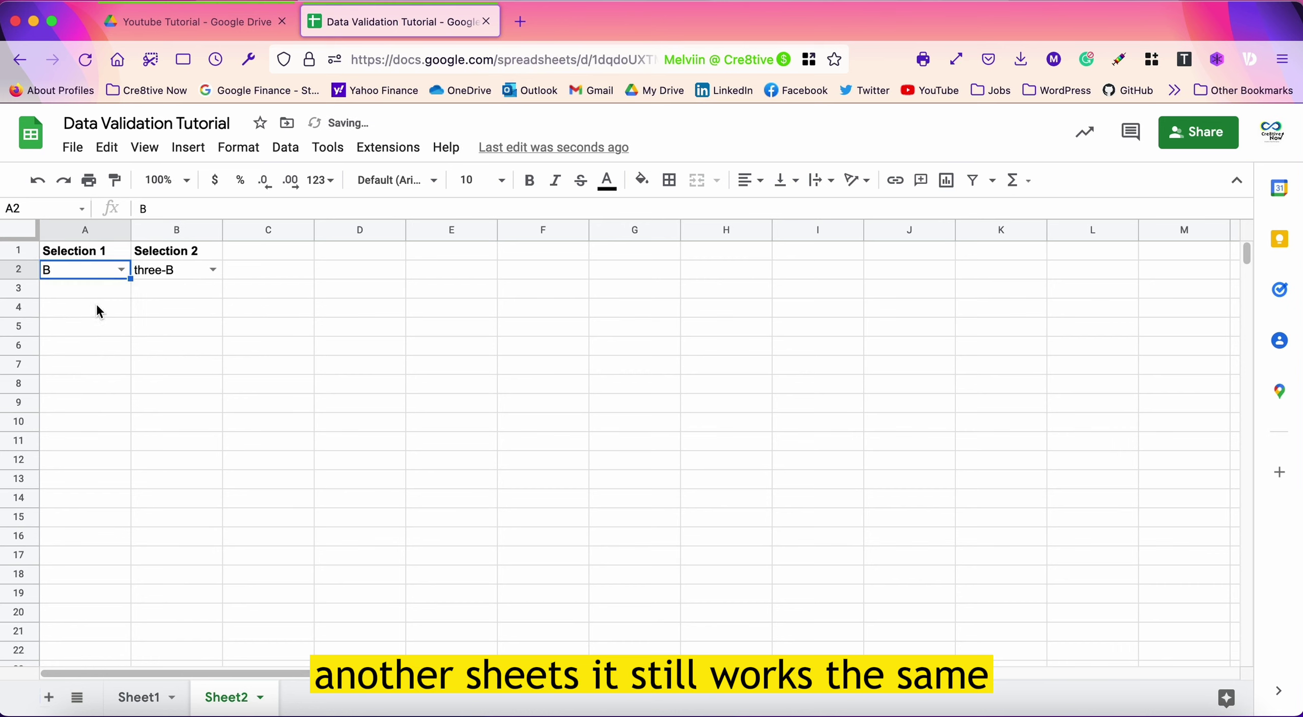
pyautogui.click(211, 269)
pyautogui.click(204, 305)
pyautogui.click(289, 310)
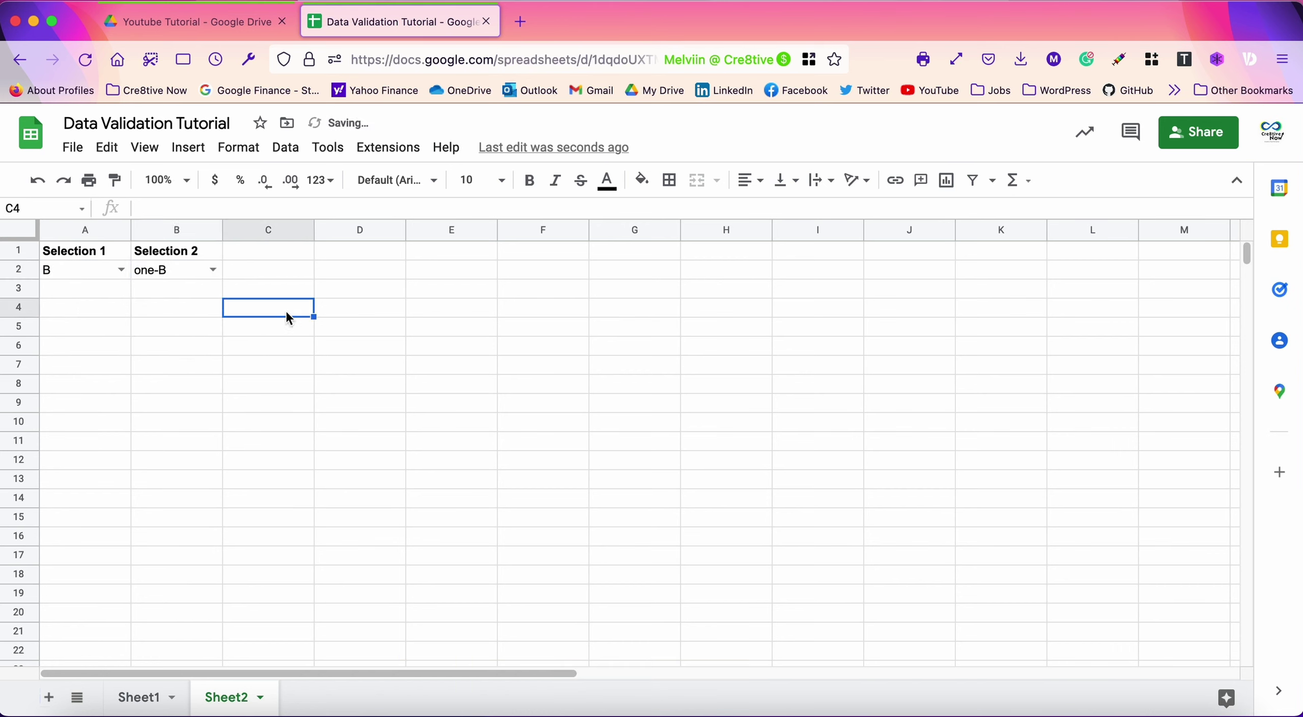
# Step: Set Selection 1 in Sheet2 cell A2 to A and choose three-A for Selection 2 in B2
pyautogui.click(120, 270)
pyautogui.click(110, 297)
pyautogui.click(168, 326)
pyautogui.click(213, 269)
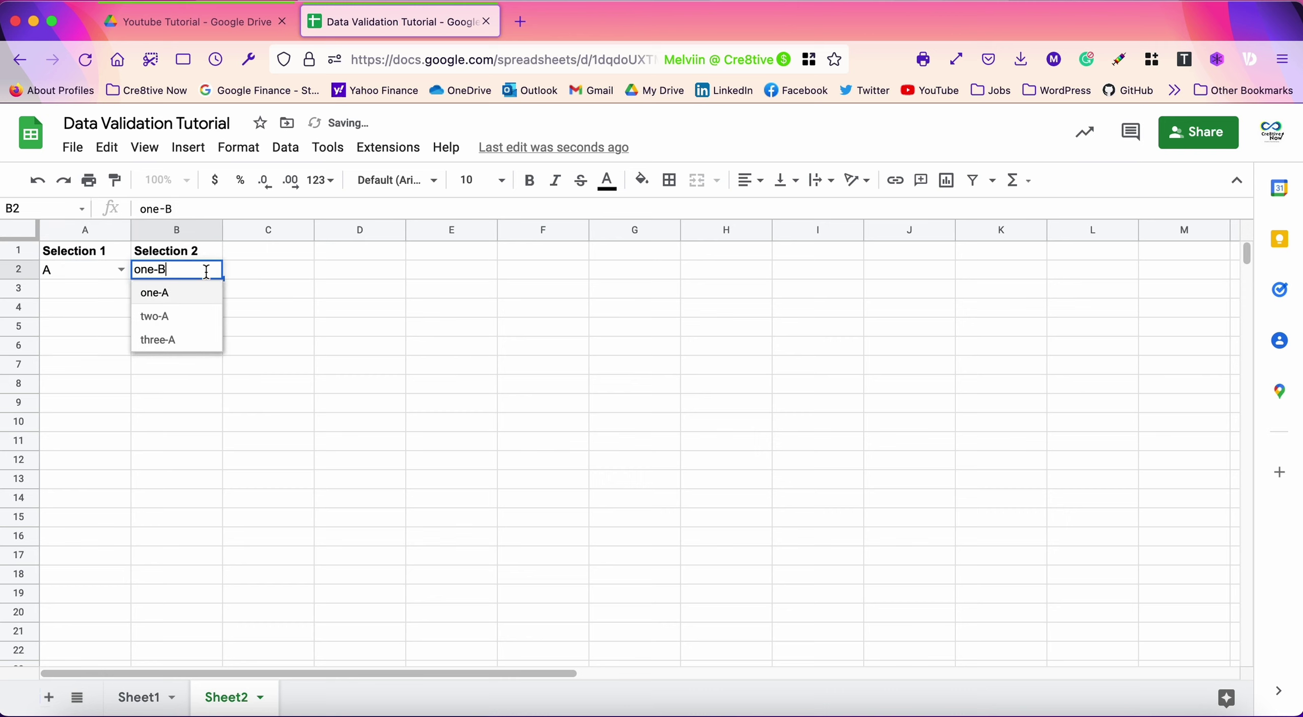
pyautogui.click(186, 344)
pyautogui.click(190, 392)
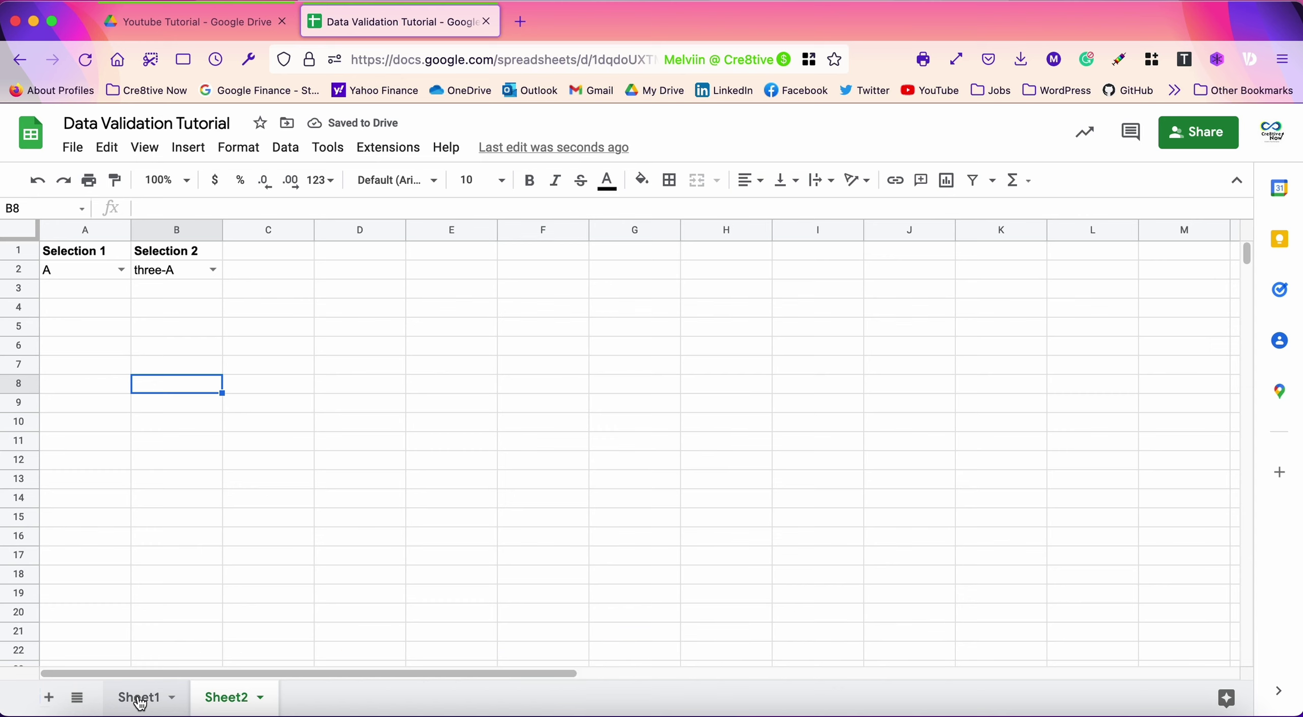
pyautogui.click(141, 703)
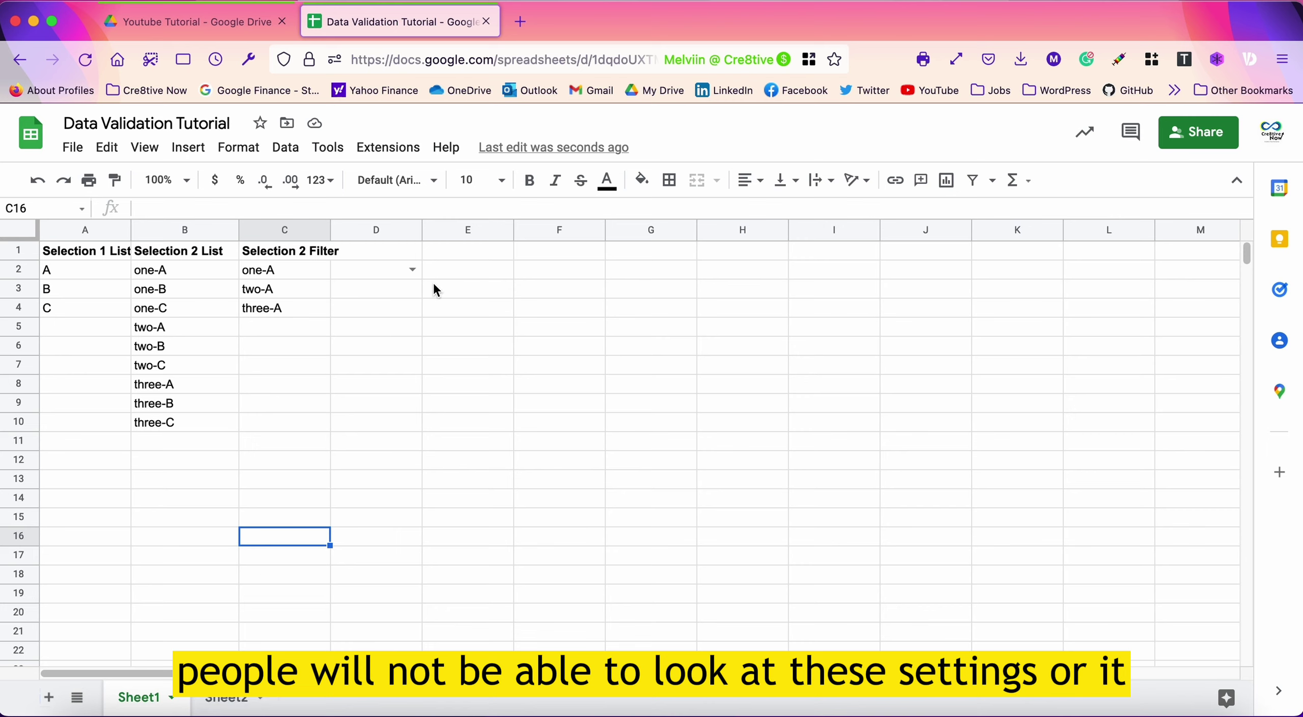
pyautogui.moveTo(387, 270); pyautogui.dragTo(382, 352)
pyautogui.click(380, 364)
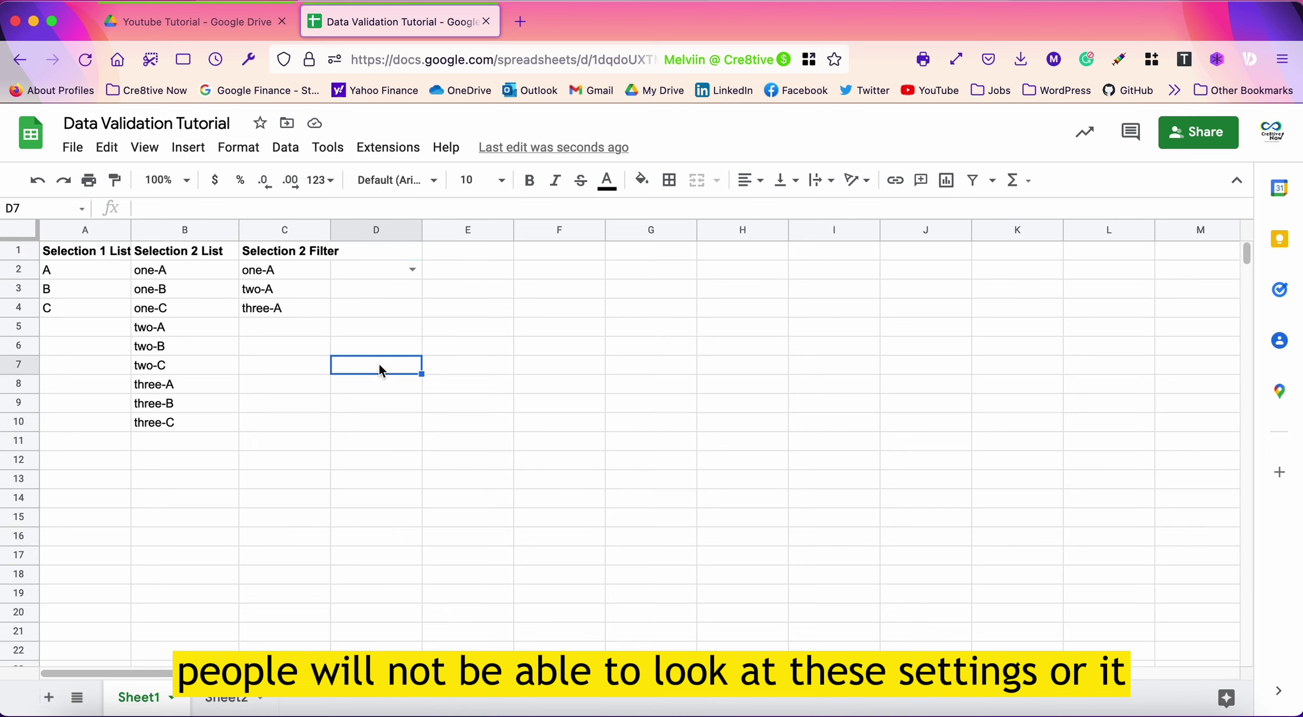
pyautogui.click(206, 694)
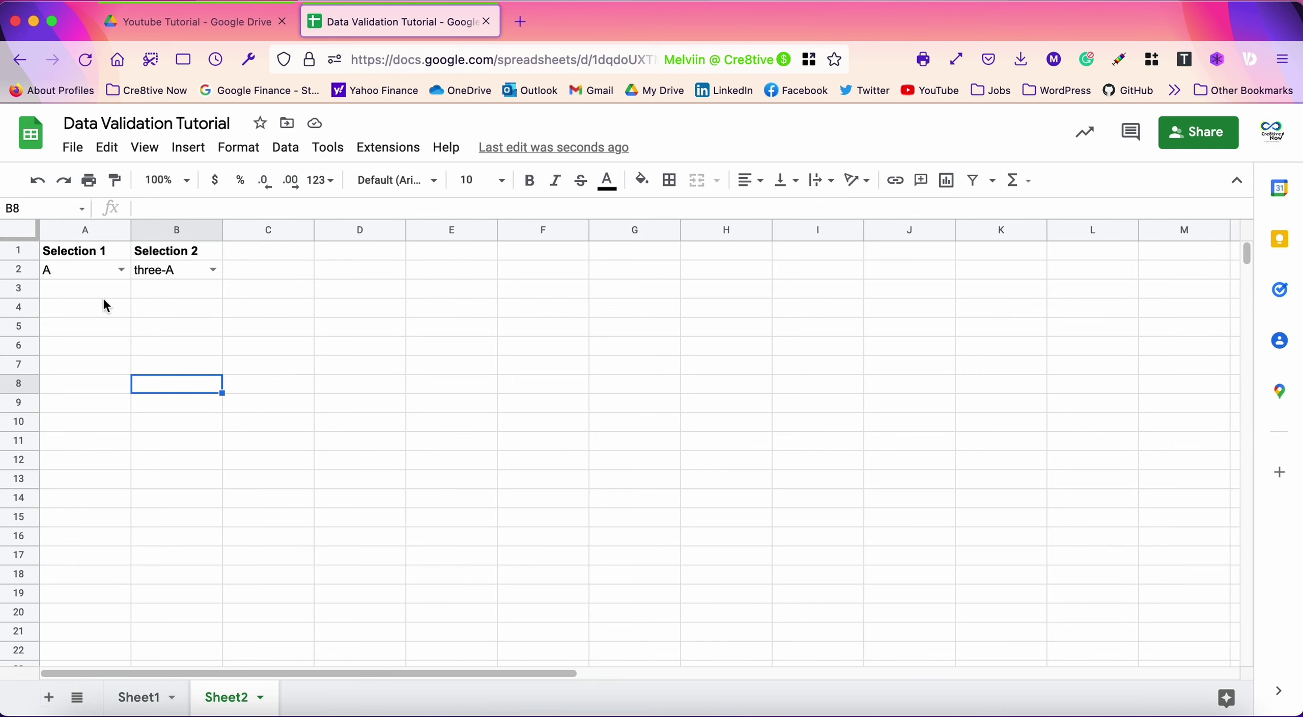
pyautogui.click(109, 270)
pyautogui.click(99, 347)
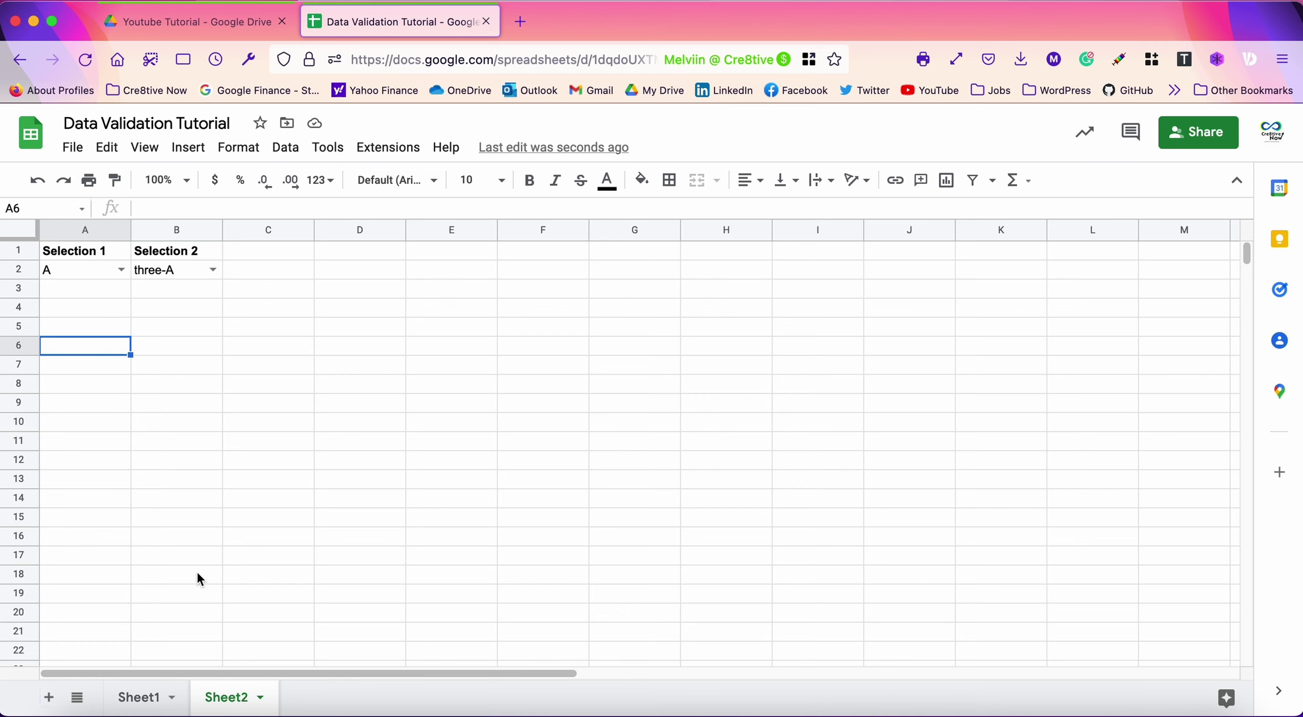
# Step: Start a data validation rule for cell F2 in Sheet1 with "Custom formula is" as its criterion
pyautogui.click(142, 698)
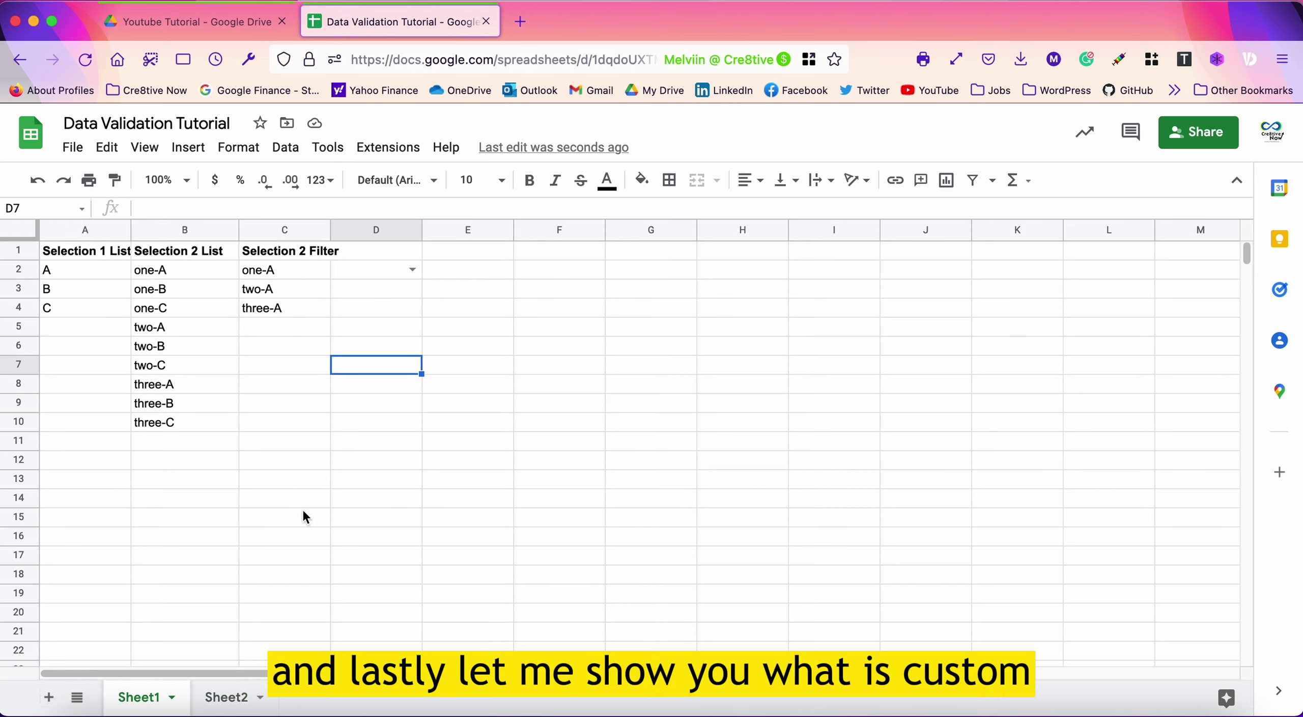
pyautogui.click(522, 270)
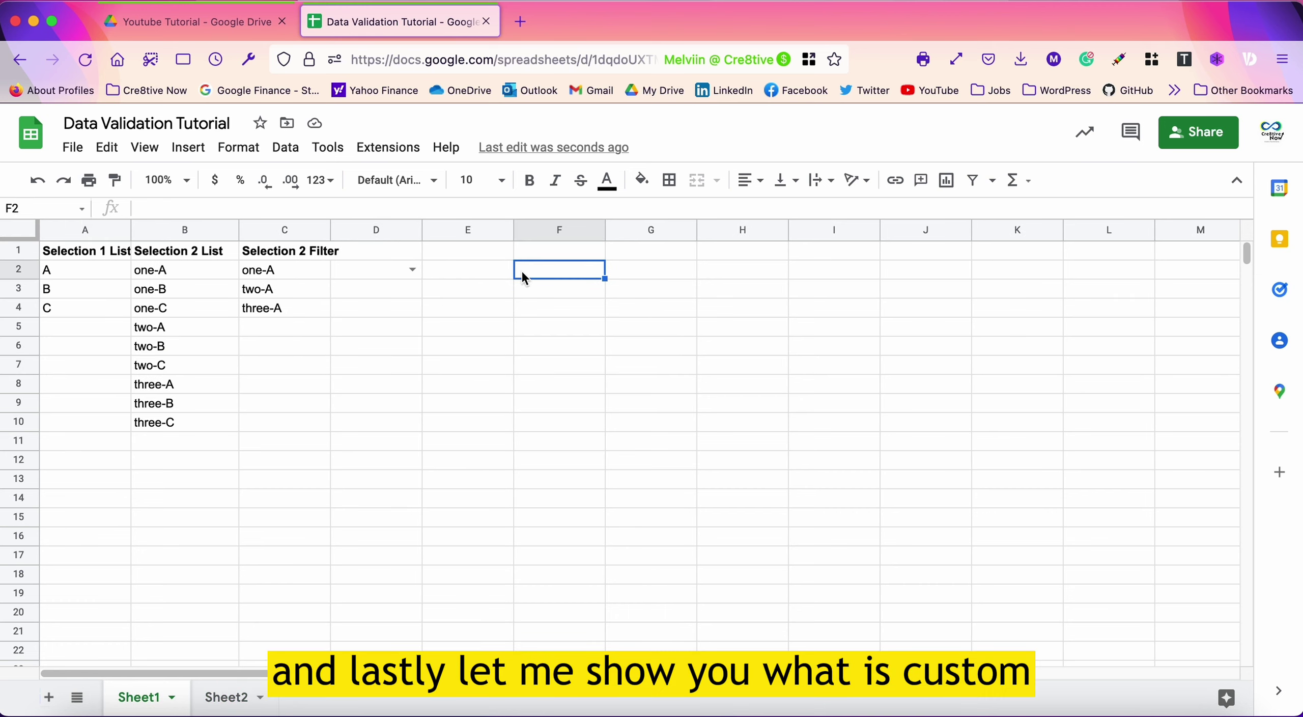
pyautogui.click(286, 147)
pyautogui.click(382, 489)
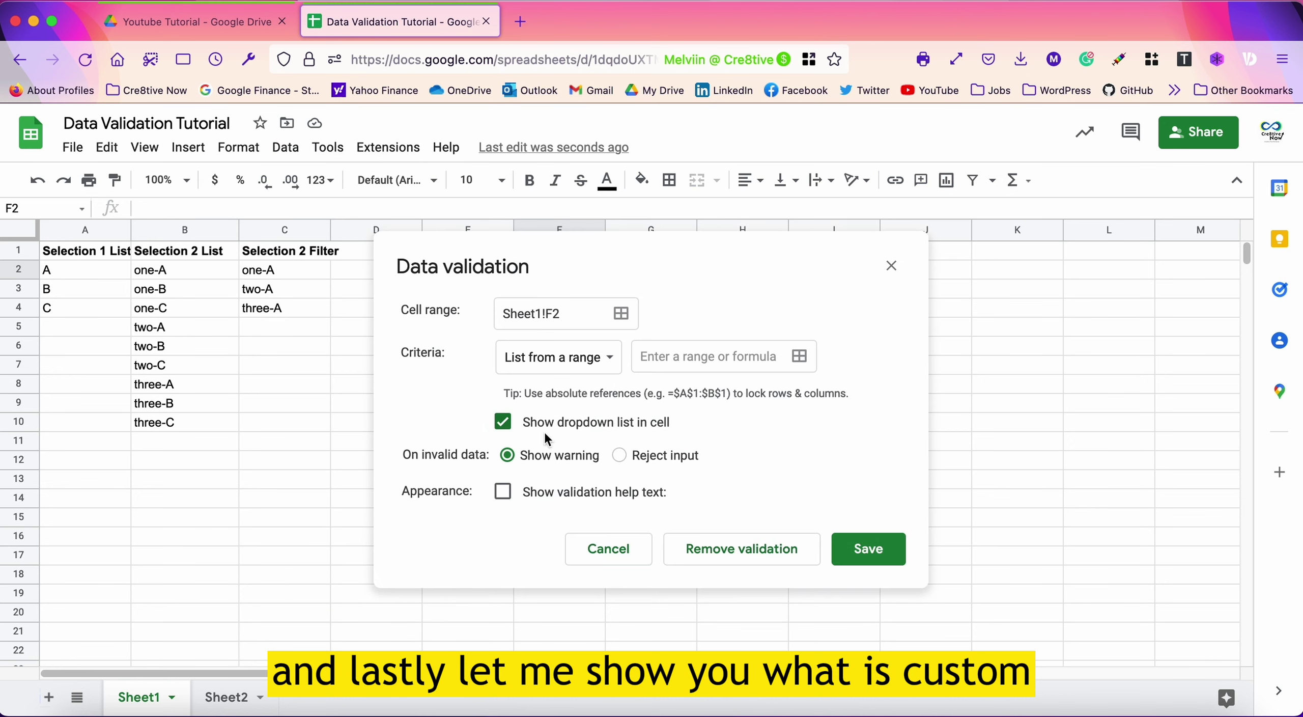
pyautogui.click(606, 358)
pyautogui.click(571, 500)
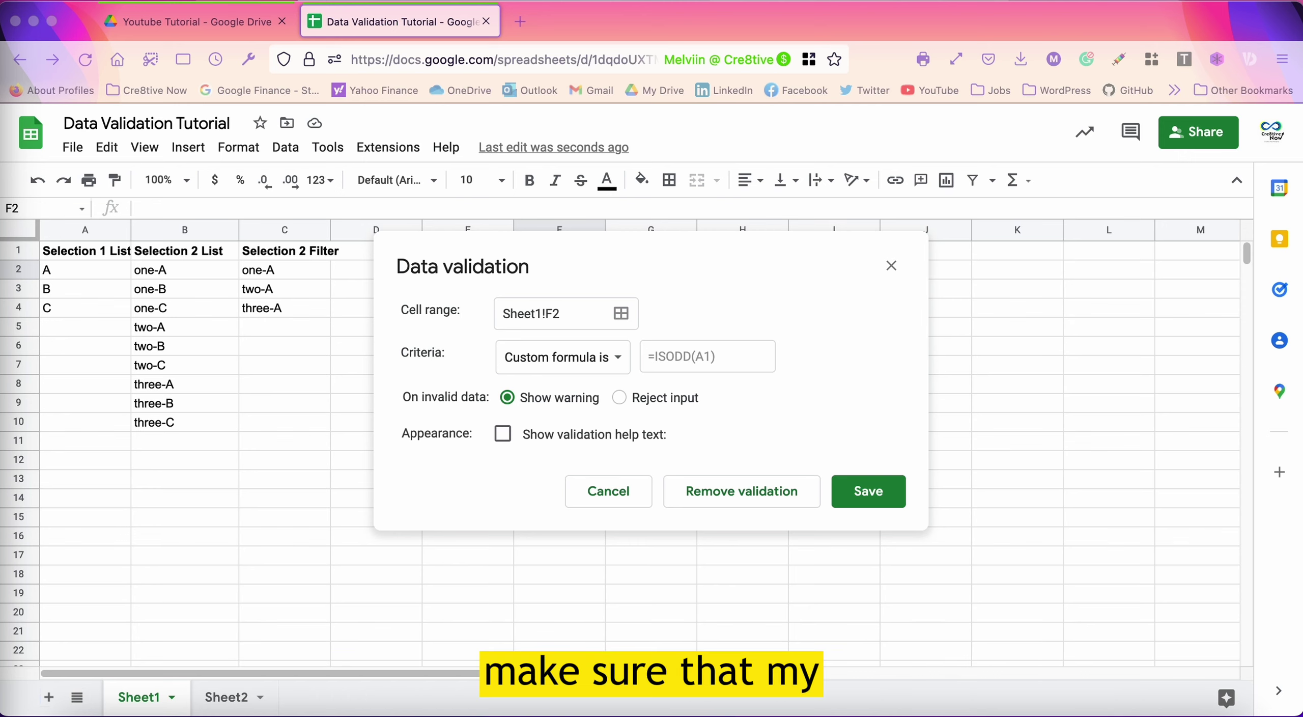
pyautogui.moveTo(707, 262); pyautogui.dragTo(937, 312)
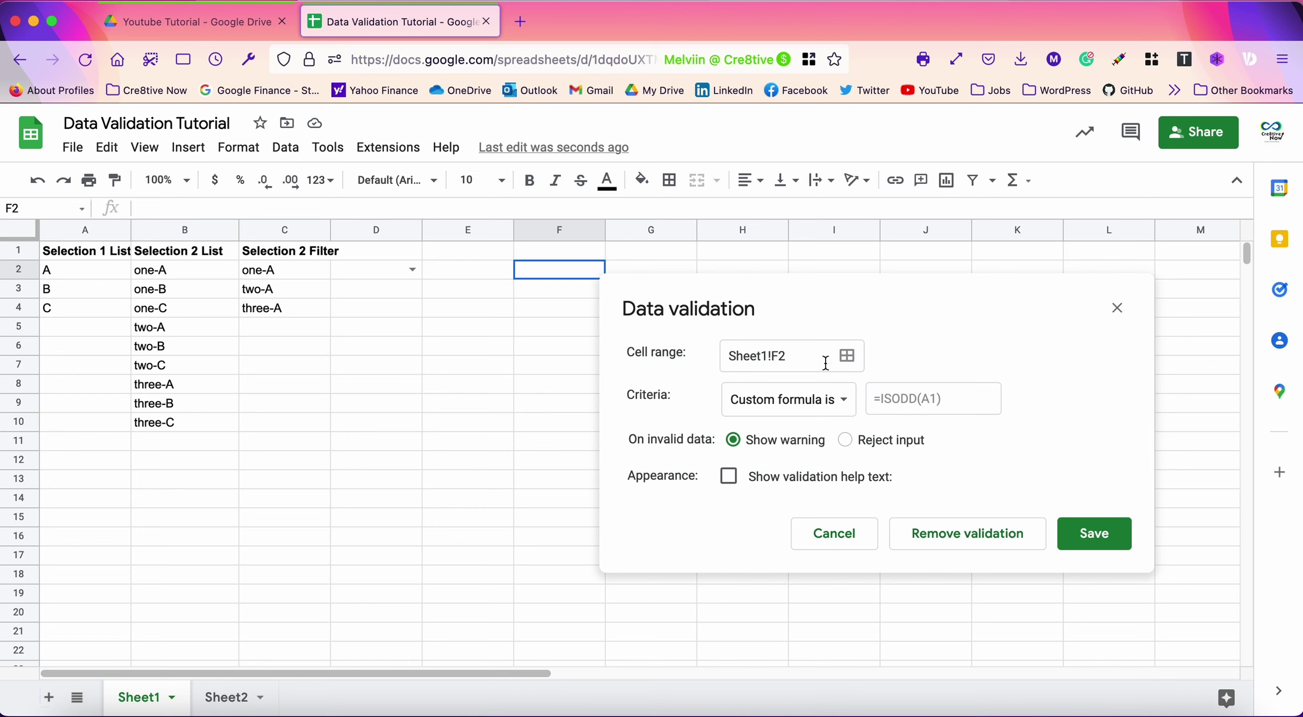
# Step: Enter =len(F2:F)>len(B2:B) as the custom validation formula for F2 and save the rule
pyautogui.click(908, 407)
pyautogui.write('=len(')
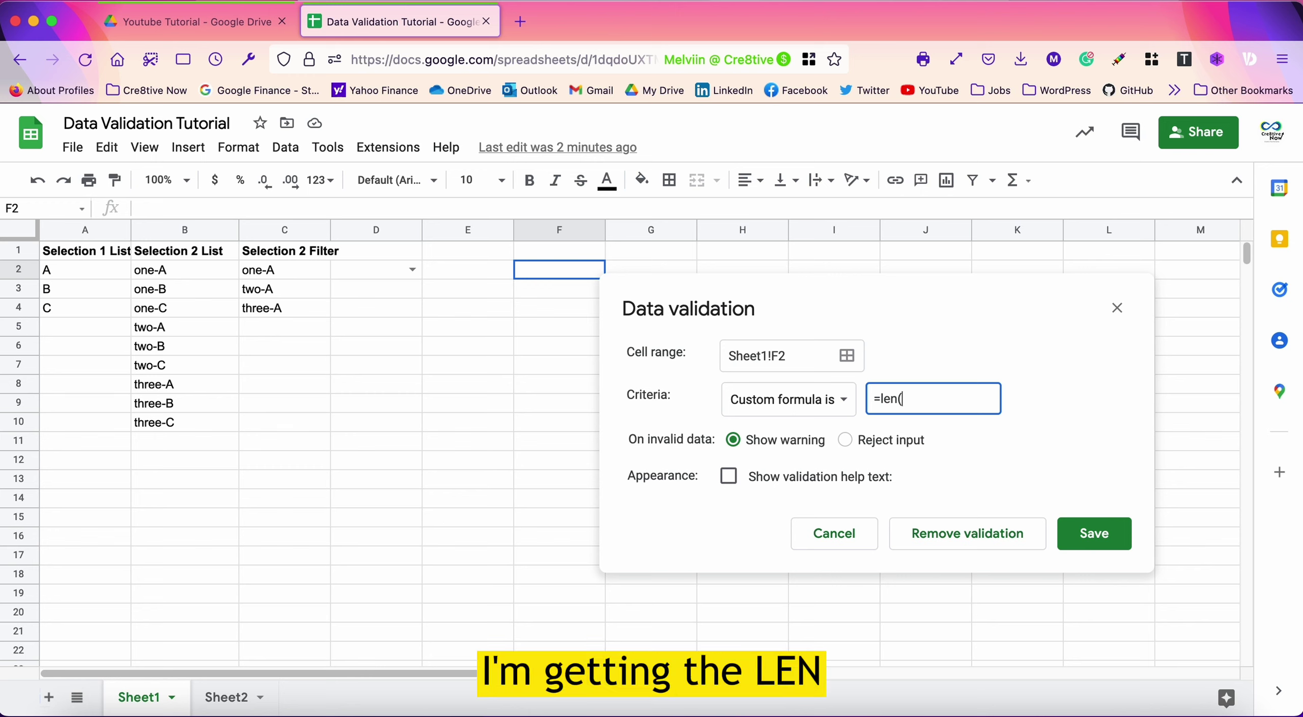
pyautogui.write('F2')
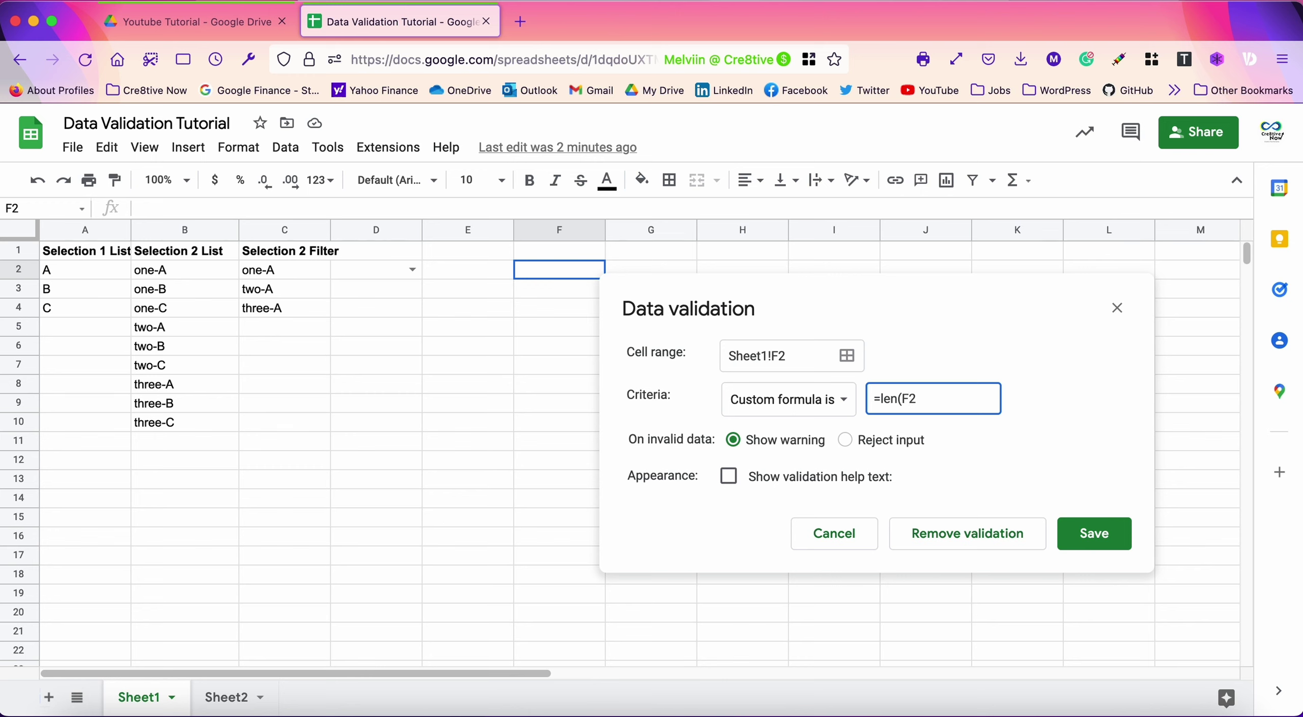
pyautogui.write(':F)>')
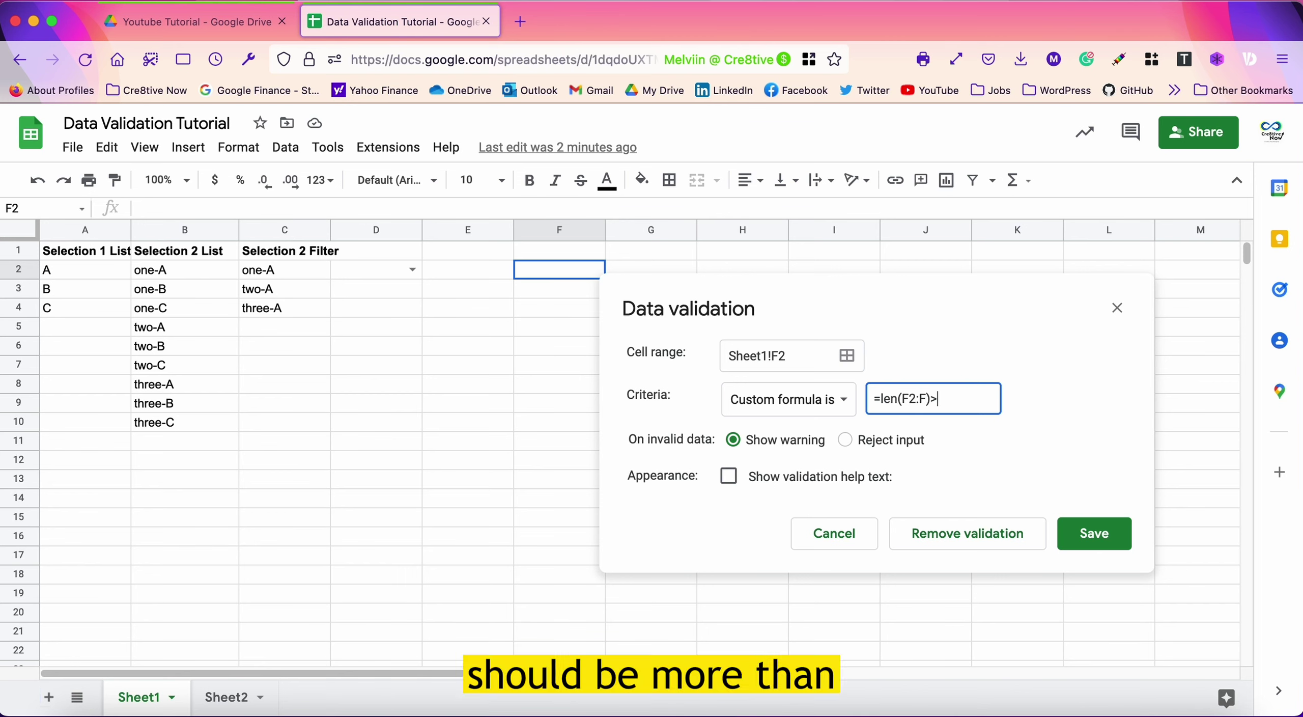
pyautogui.write('len(')
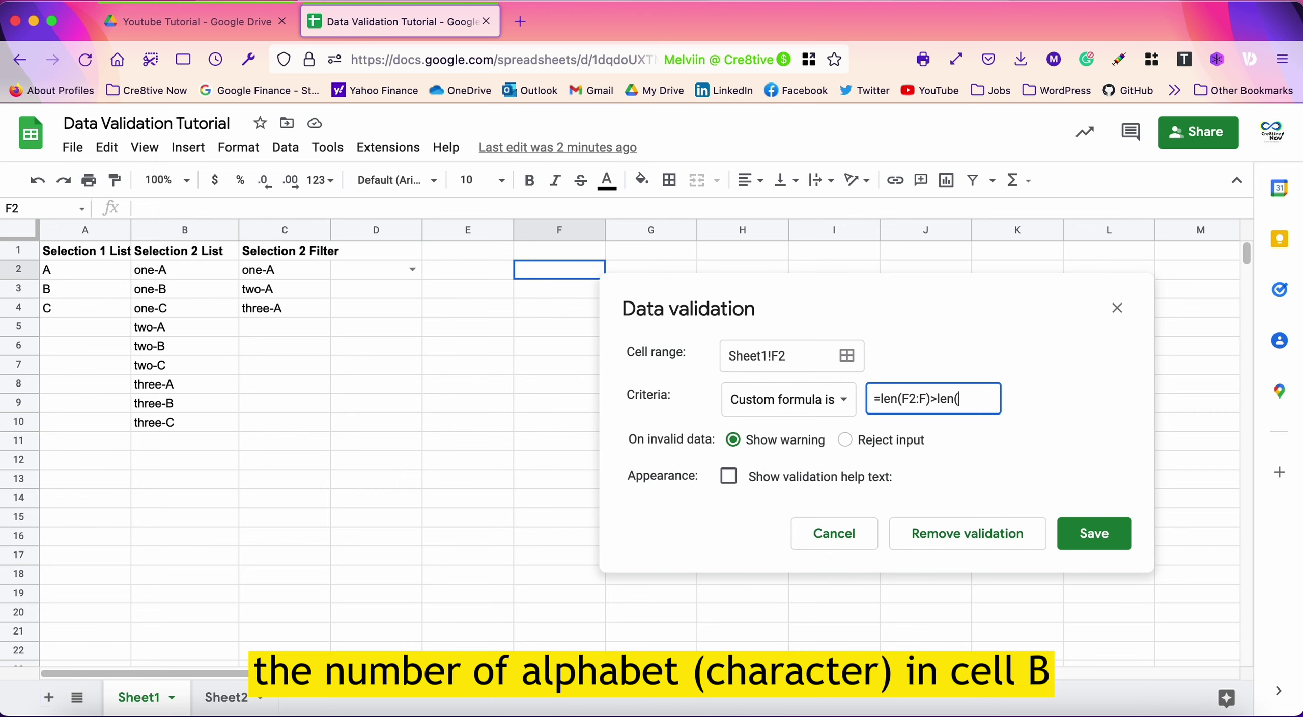
pyautogui.write('B2:B)')
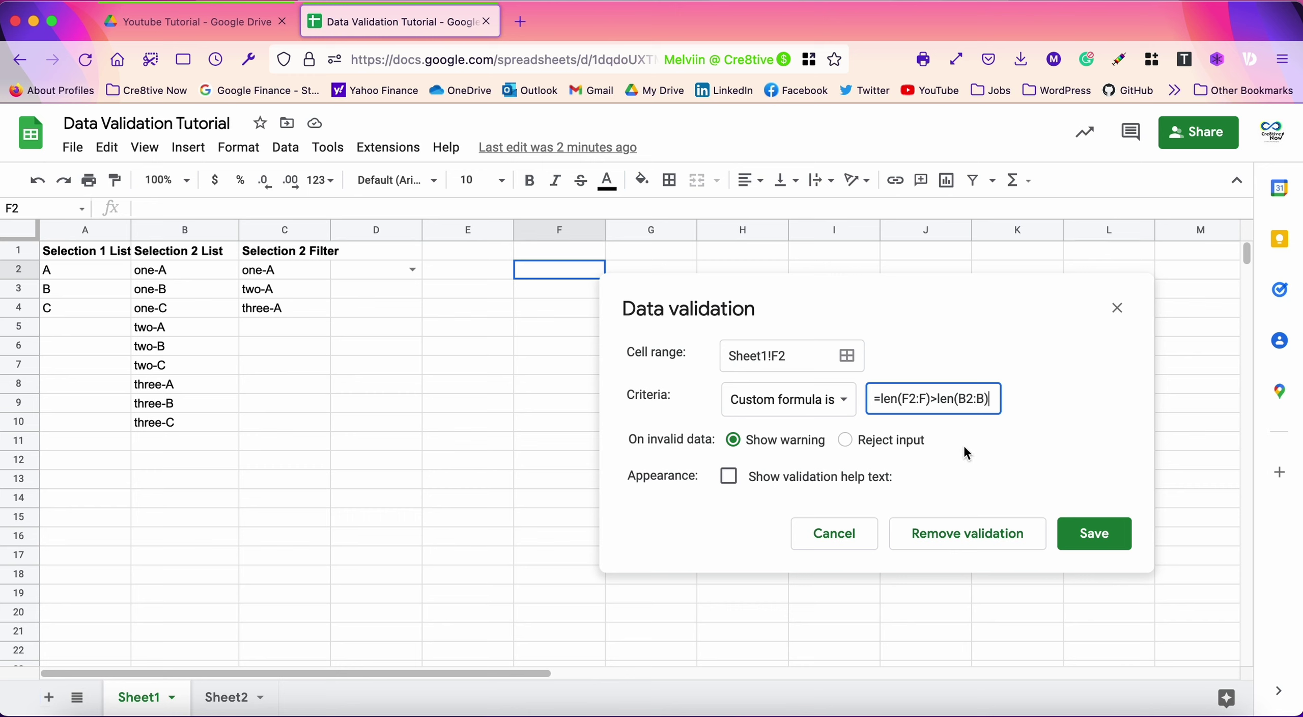
pyautogui.click(1086, 529)
pyautogui.click(743, 421)
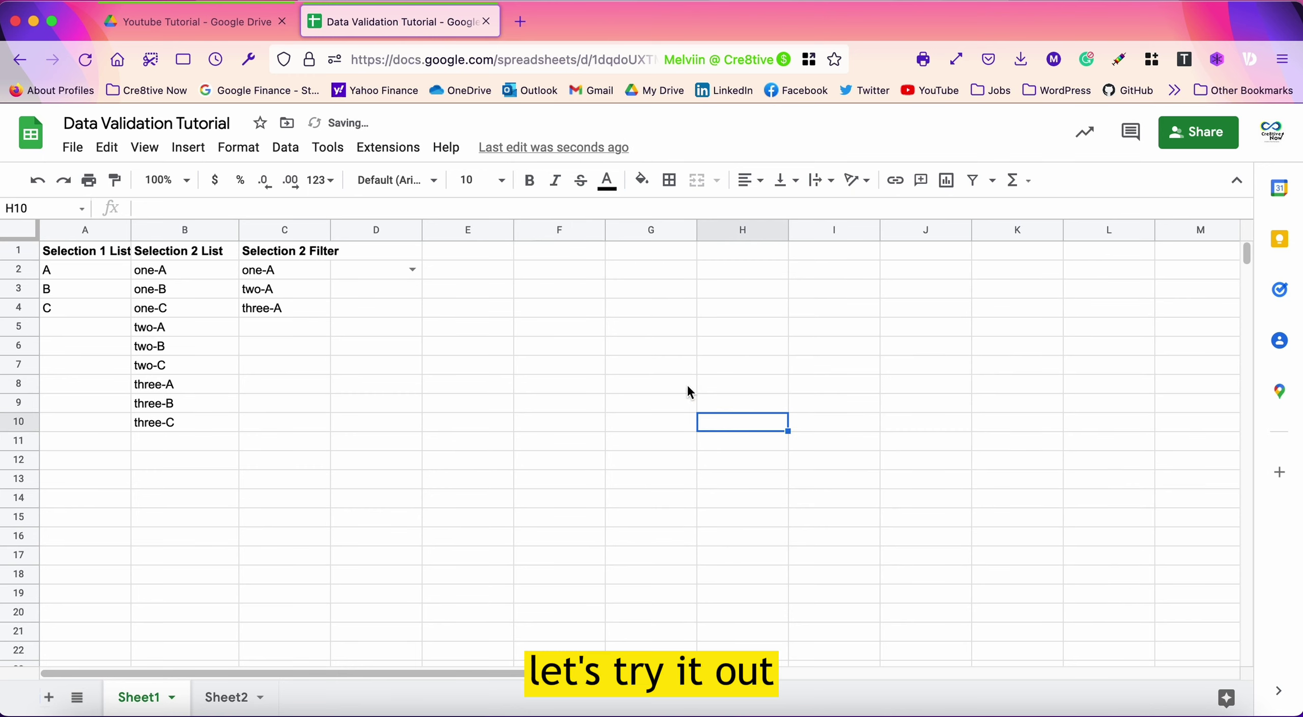
# Step: Extend the cell range of the custom formula validation to Sheet1!F2:F and save it
pyautogui.click(590, 280)
pyautogui.click(285, 147)
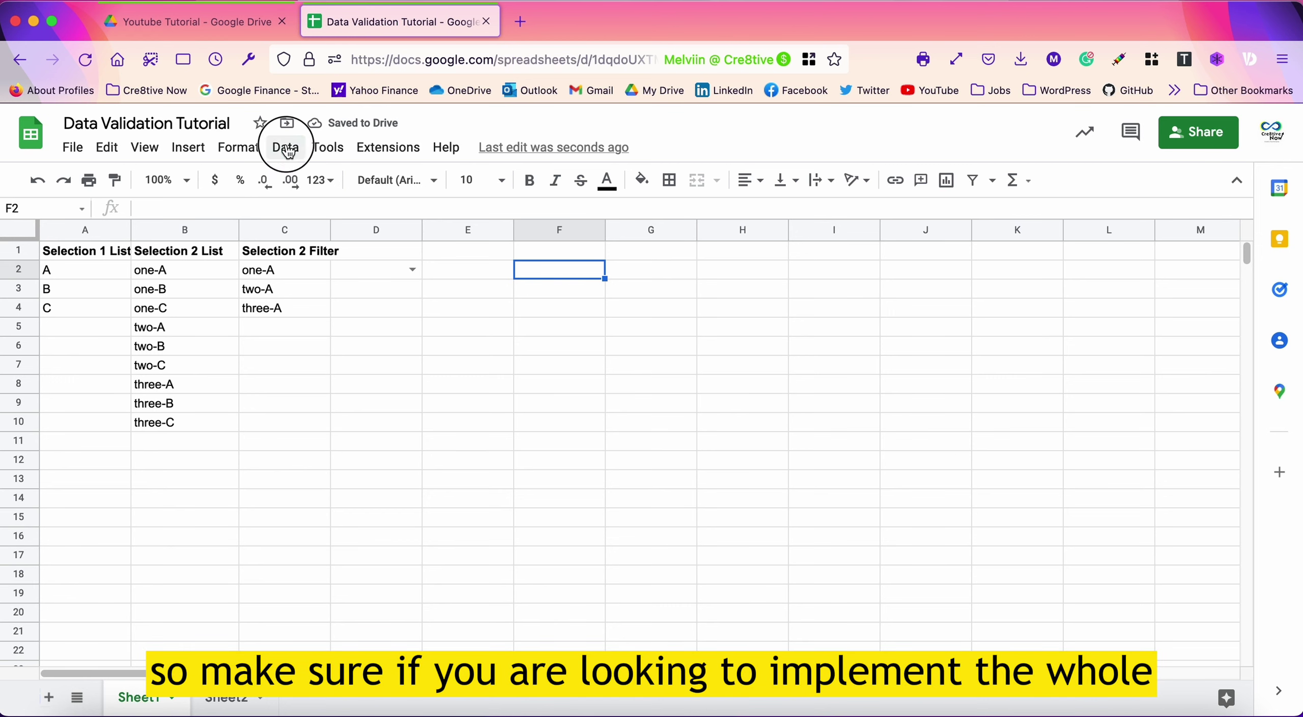
pyautogui.click(397, 489)
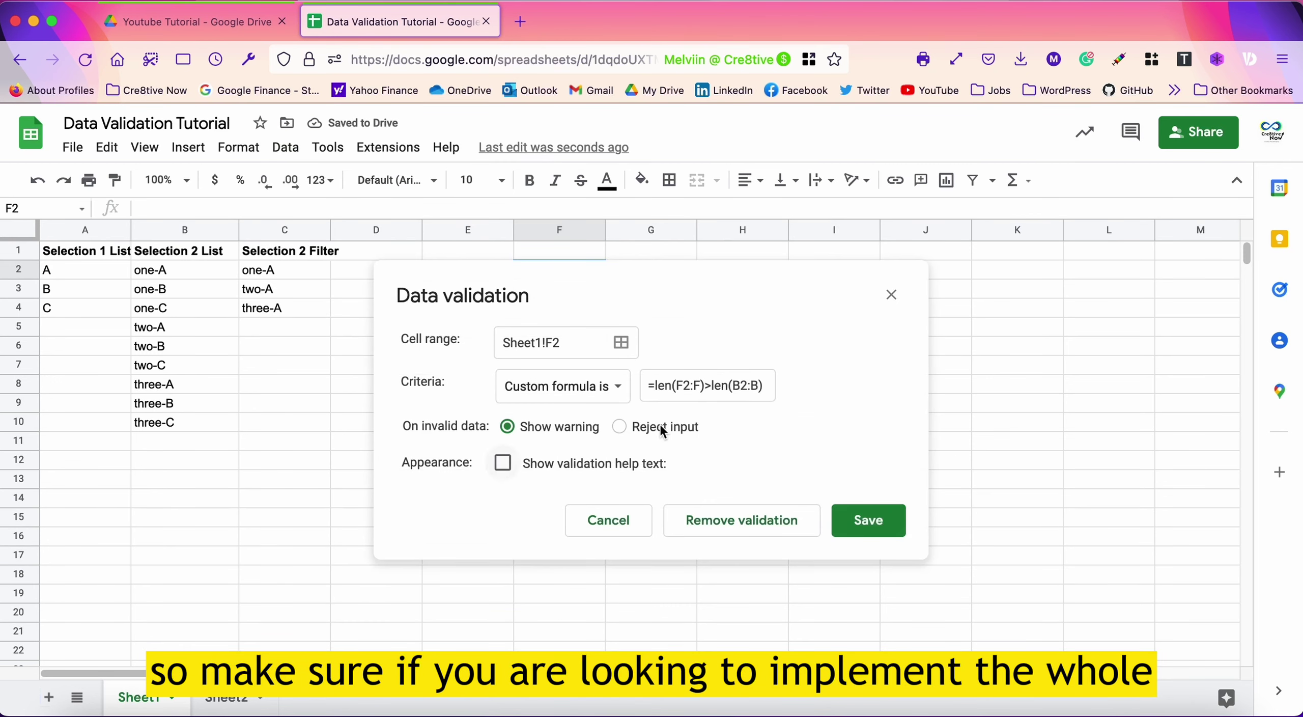
pyautogui.click(568, 342)
pyautogui.write(':F')
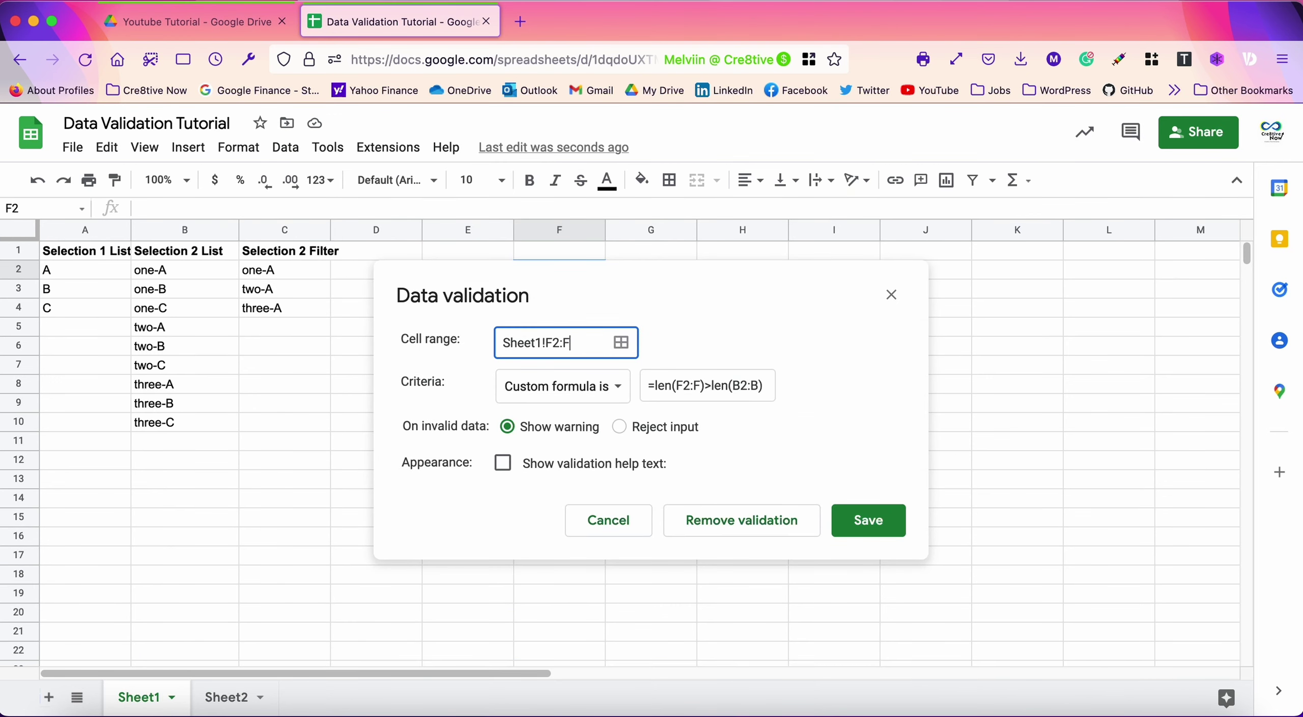
pyautogui.click(695, 329)
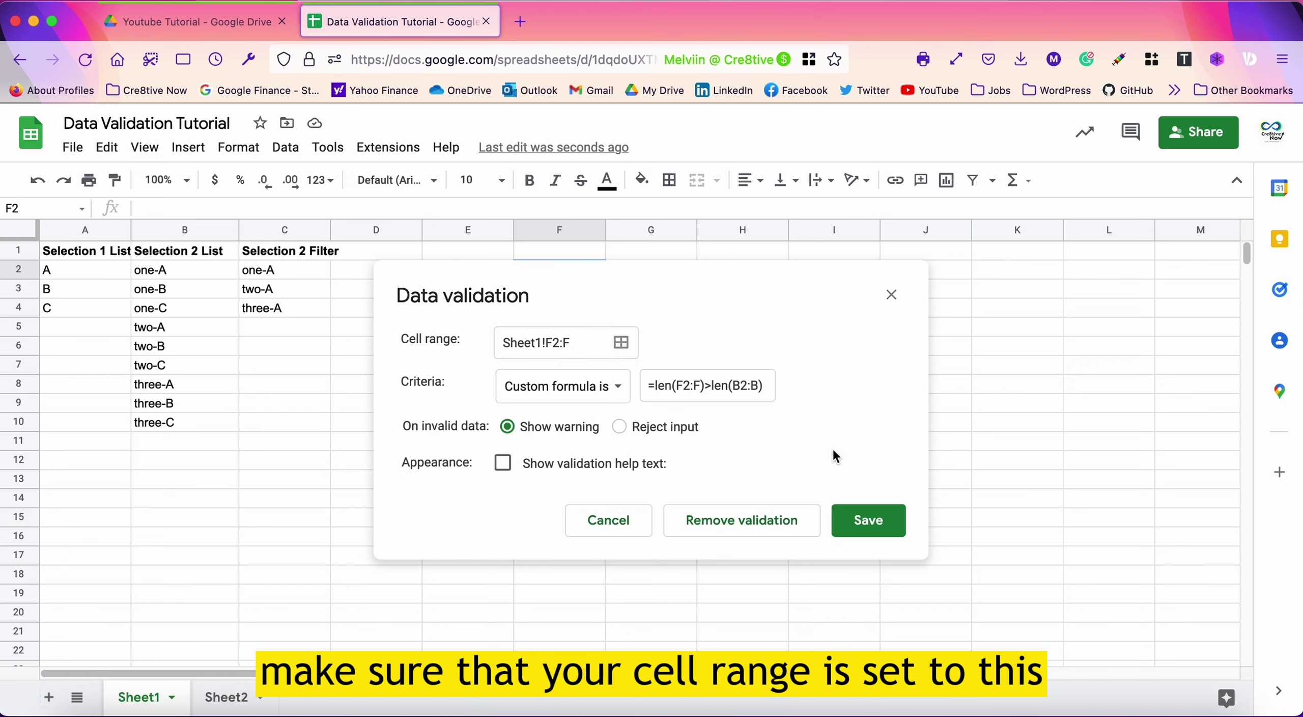
pyautogui.click(873, 522)
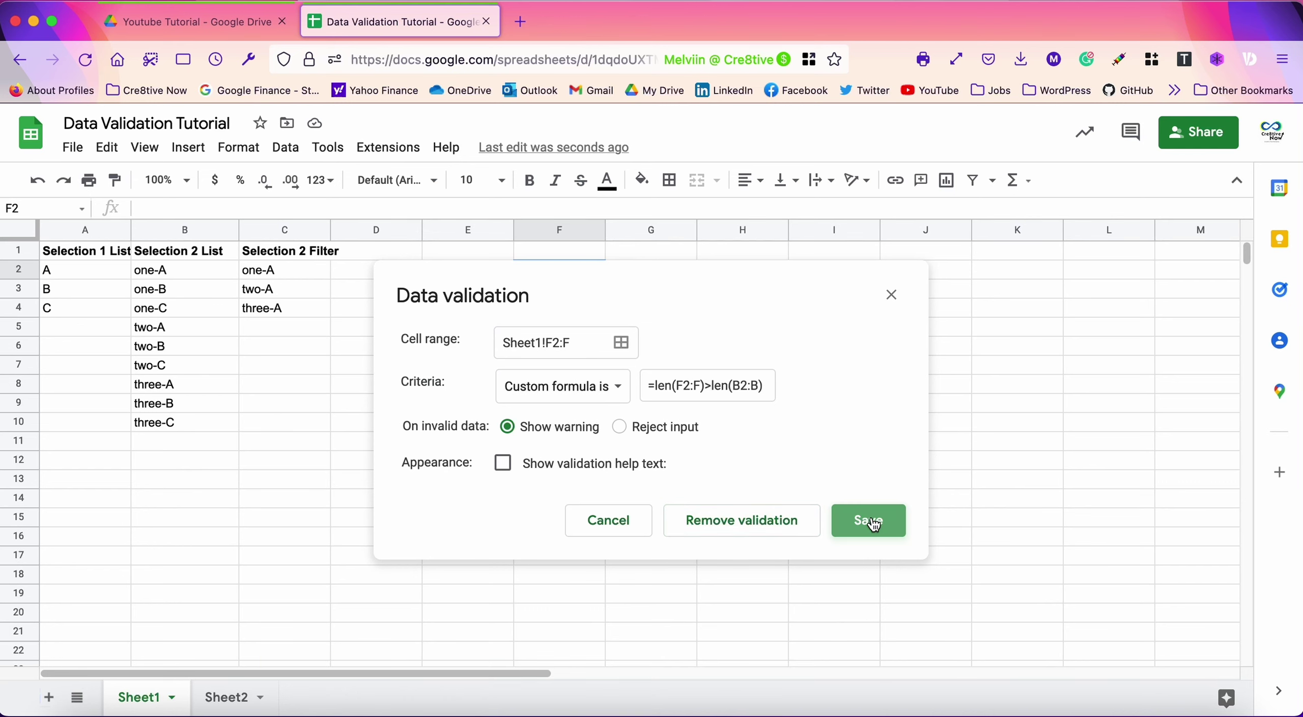
pyautogui.click(652, 422)
# Step: Test the length rule in F2 by entering one-A and changing the entry to one-Az
pyautogui.click(554, 279)
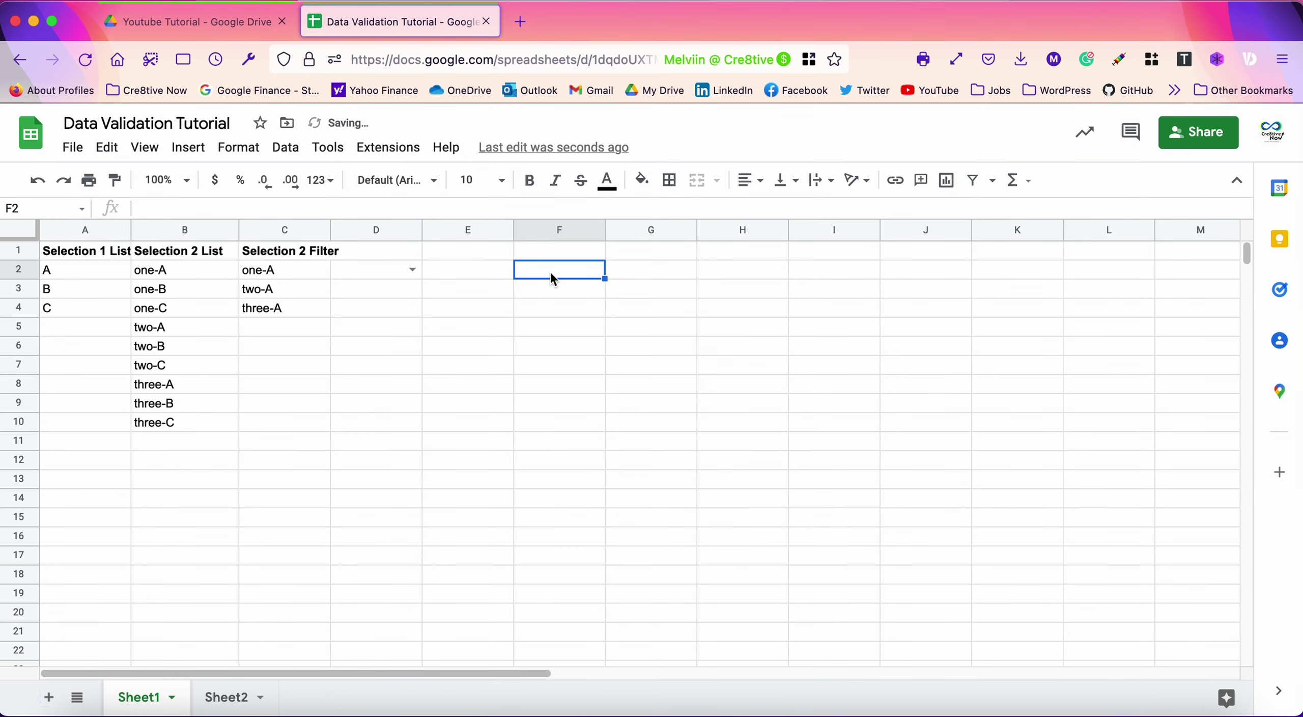
pyautogui.write('one-A')
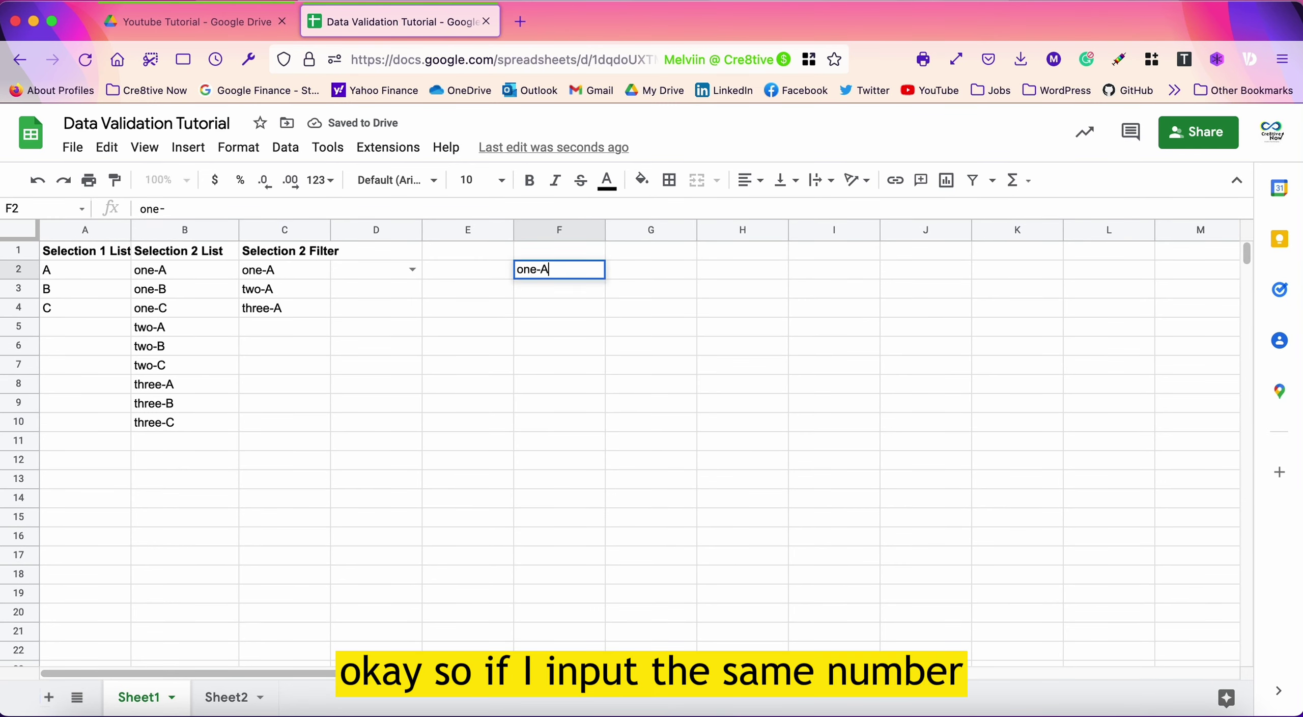
pyautogui.press('Return')
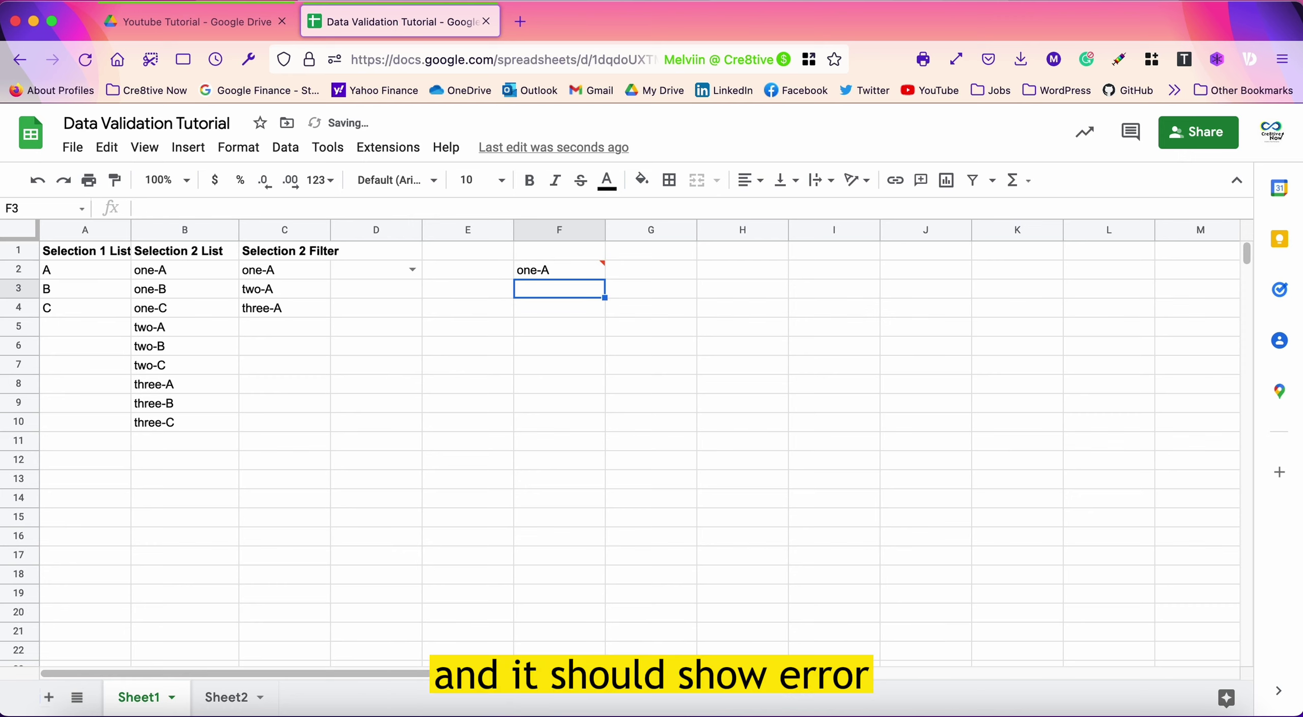
pyautogui.click(586, 271)
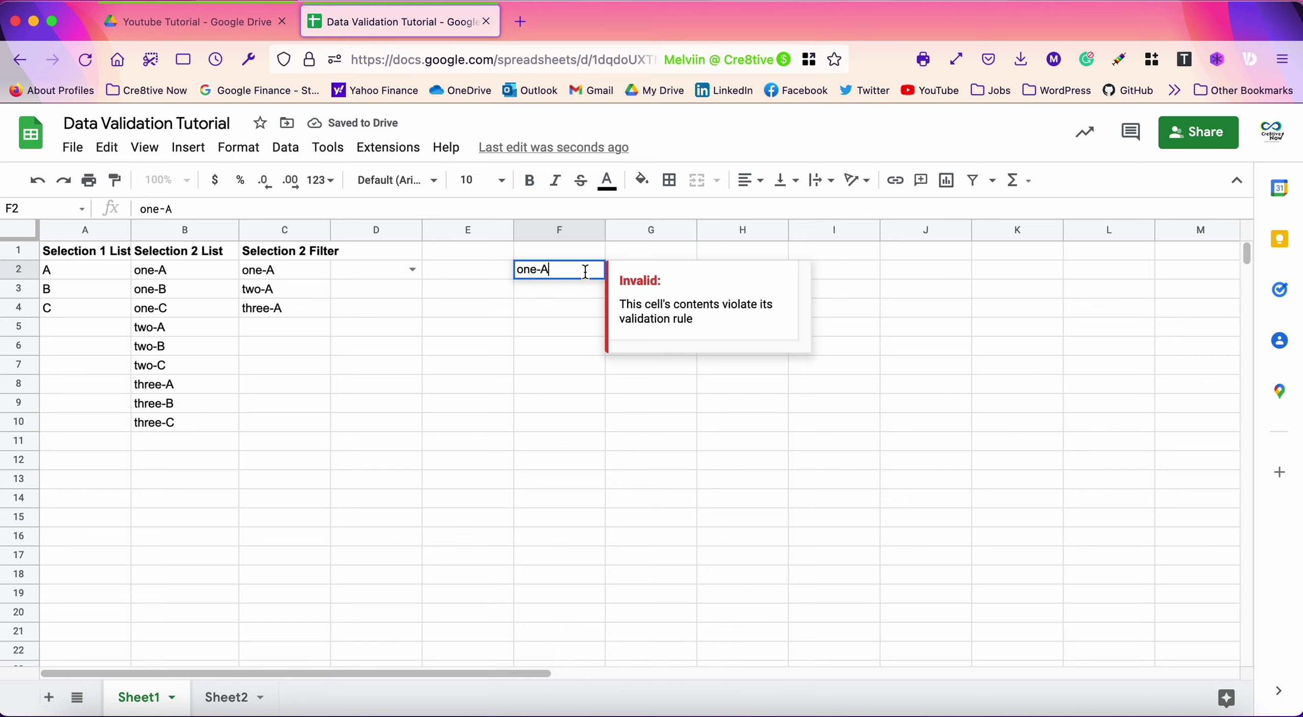
pyautogui.write('z')
pyautogui.press('Return')
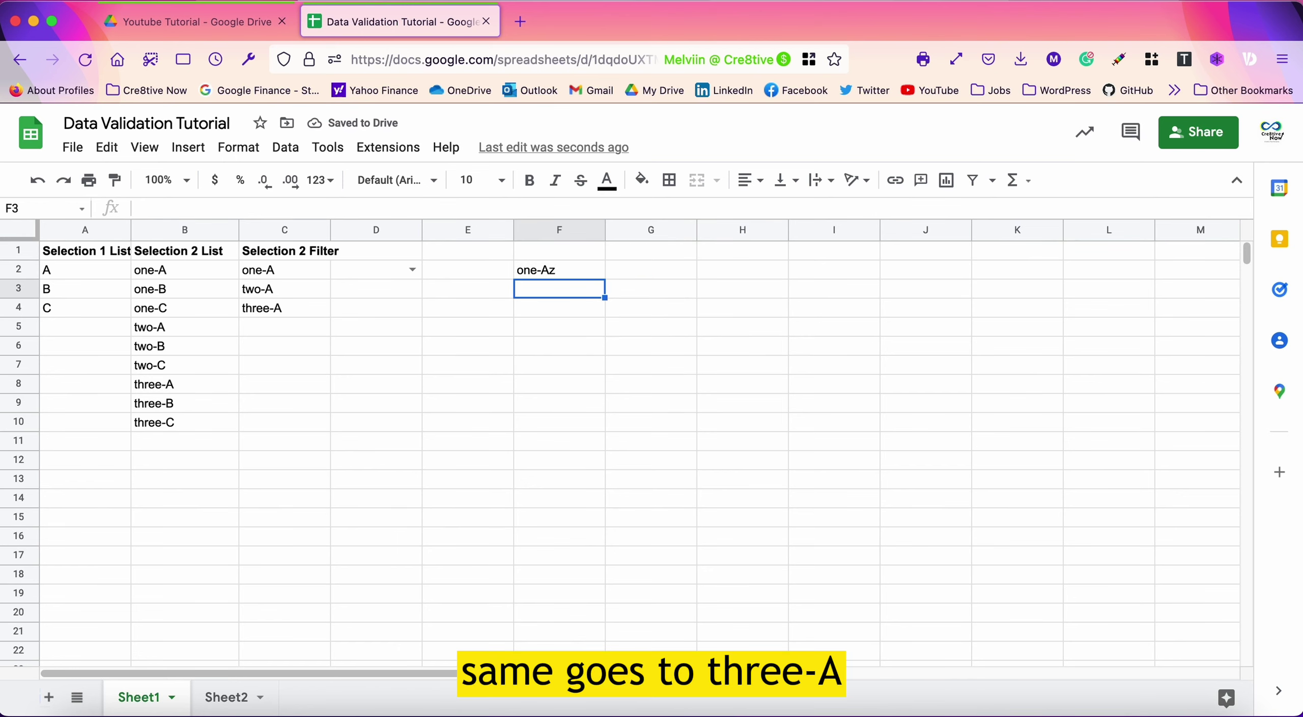
# Step: Test the length rule in F8 by entering three-A and extending the entry to three-Aa
pyautogui.press('Down')
pyautogui.press('Down')
pyautogui.press('Down')
pyautogui.press('Down')
pyautogui.press('Down')
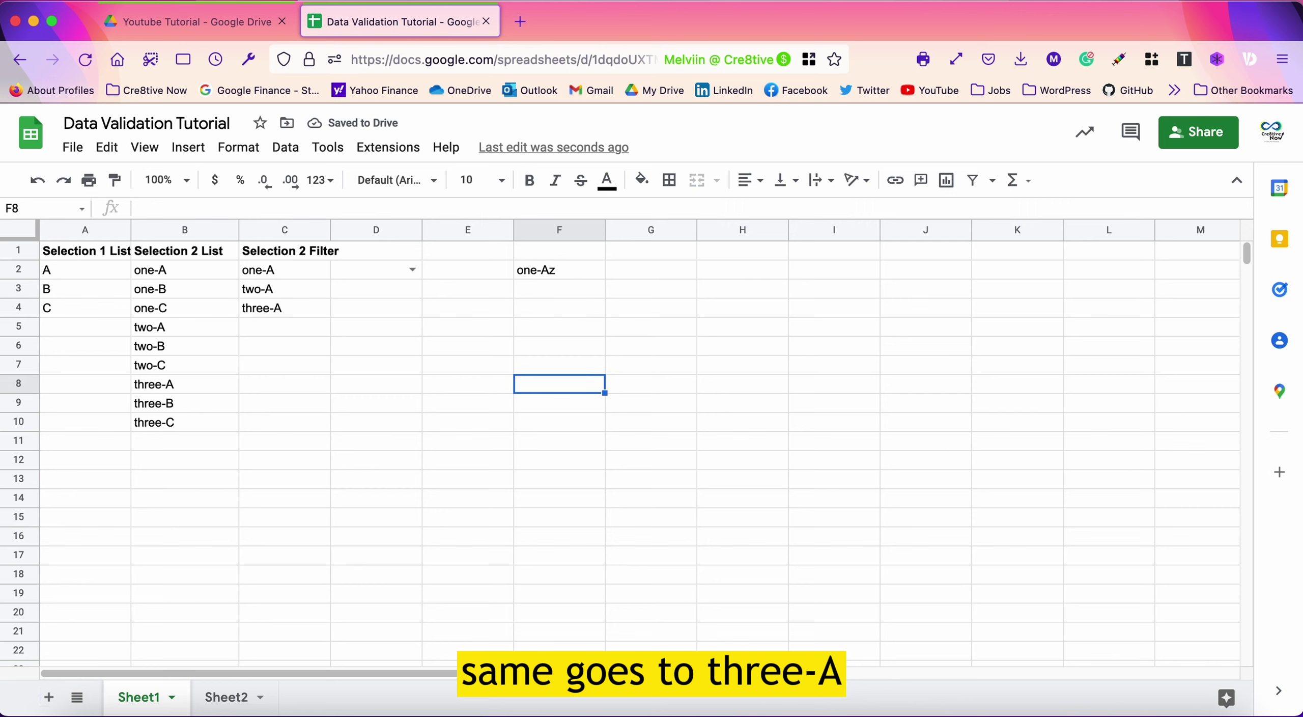
pyautogui.write('three-')
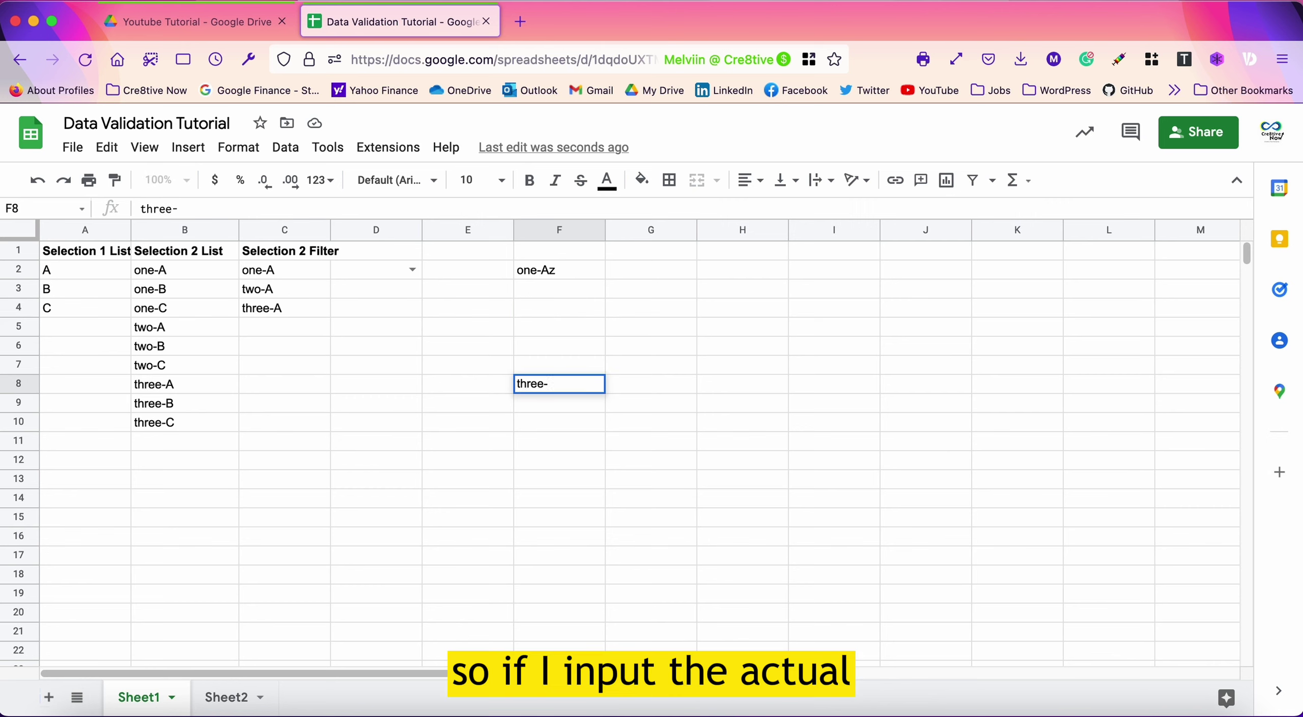
pyautogui.write('A')
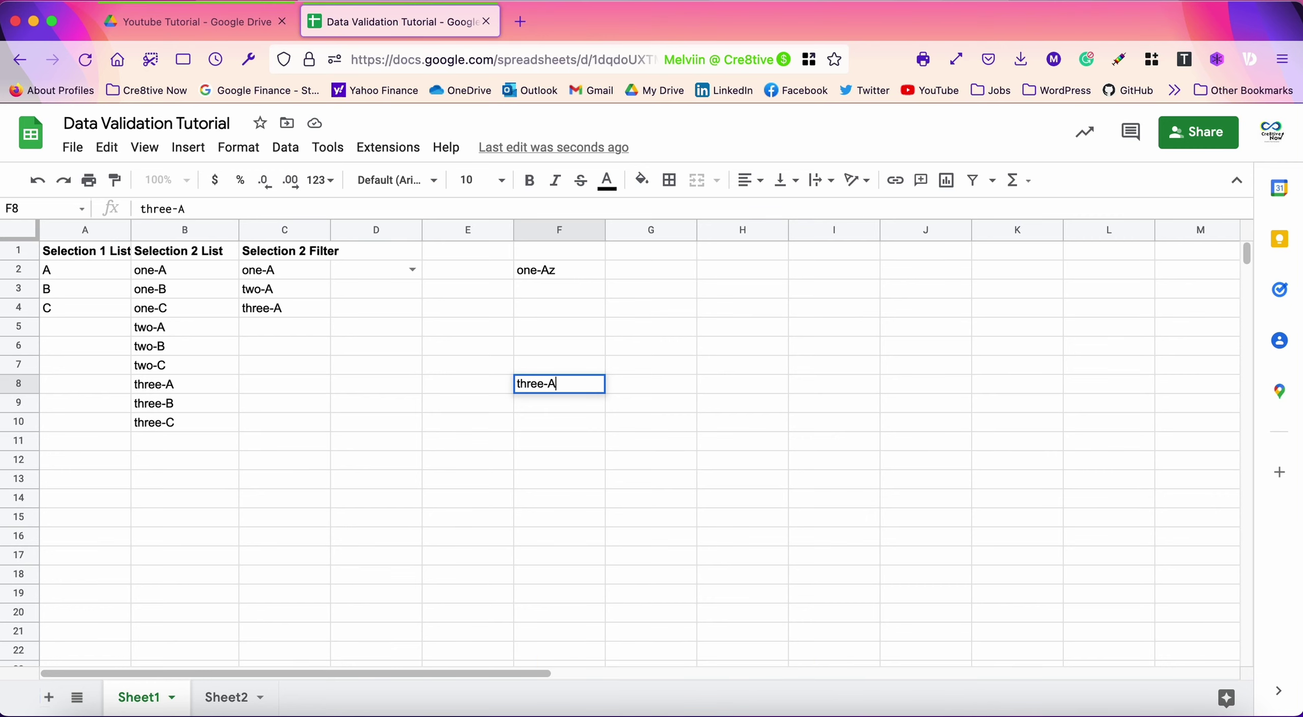
pyautogui.press('Return')
pyautogui.press('Up')
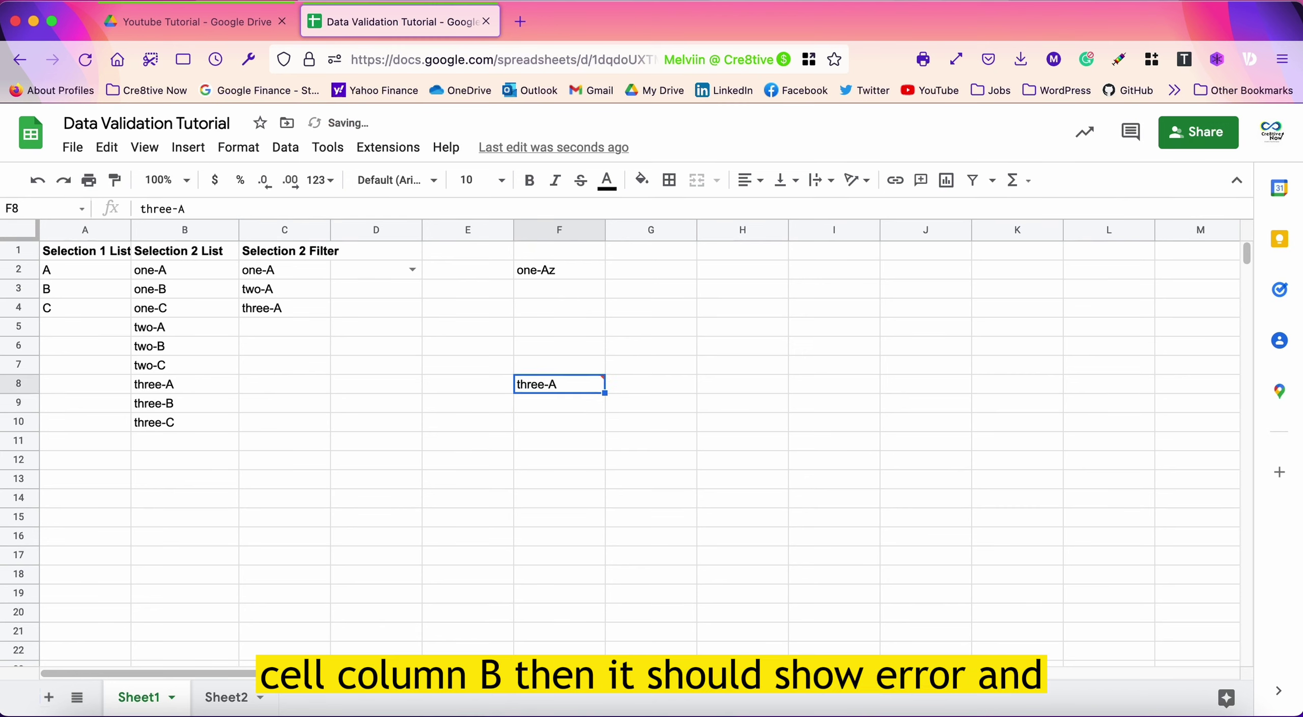
pyautogui.click(387, 207)
pyautogui.write('a')
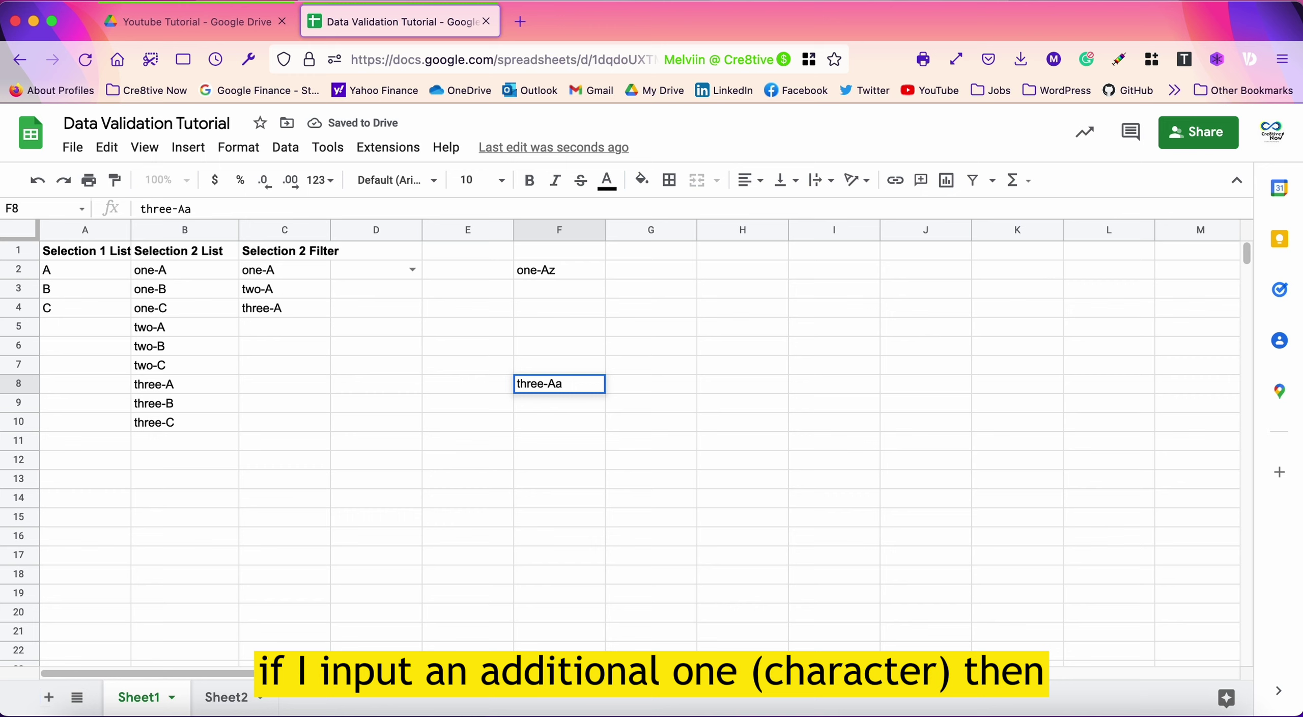
pyautogui.press('Return')
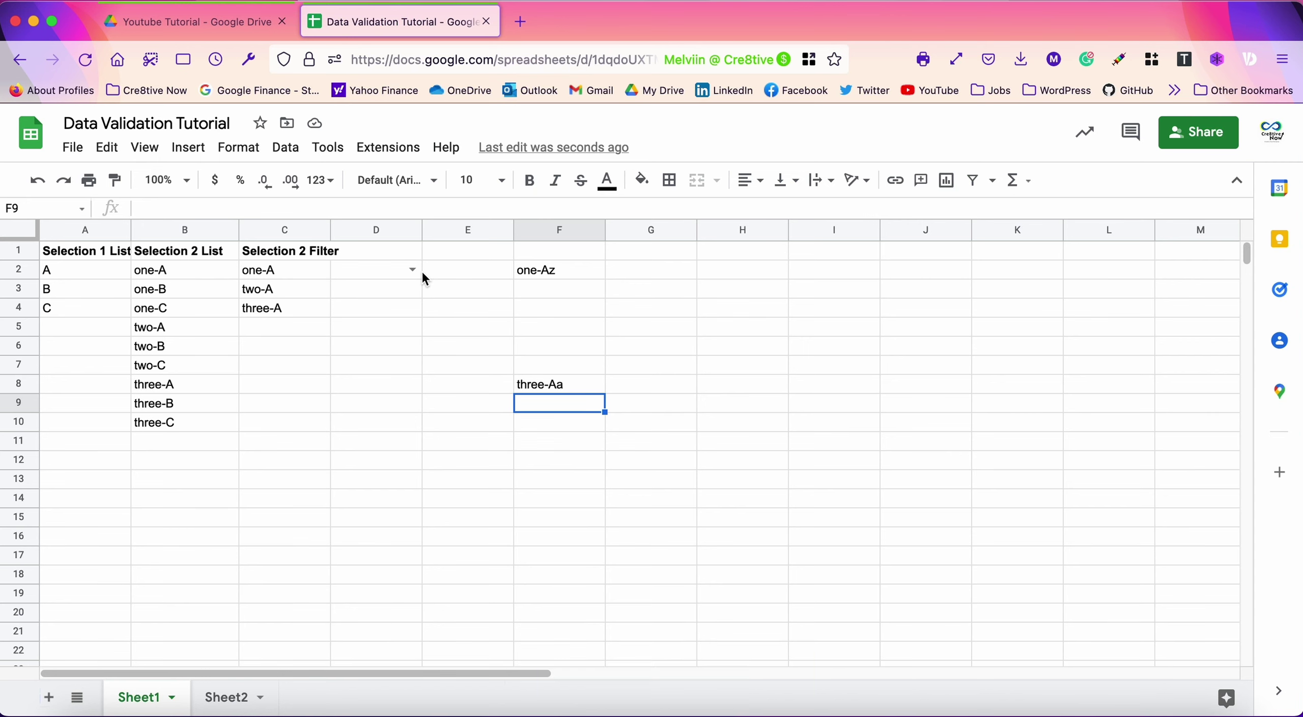
# Step: Review the custom formula in the data validation settings of cell F9 and close them without changes
pyautogui.click(286, 149)
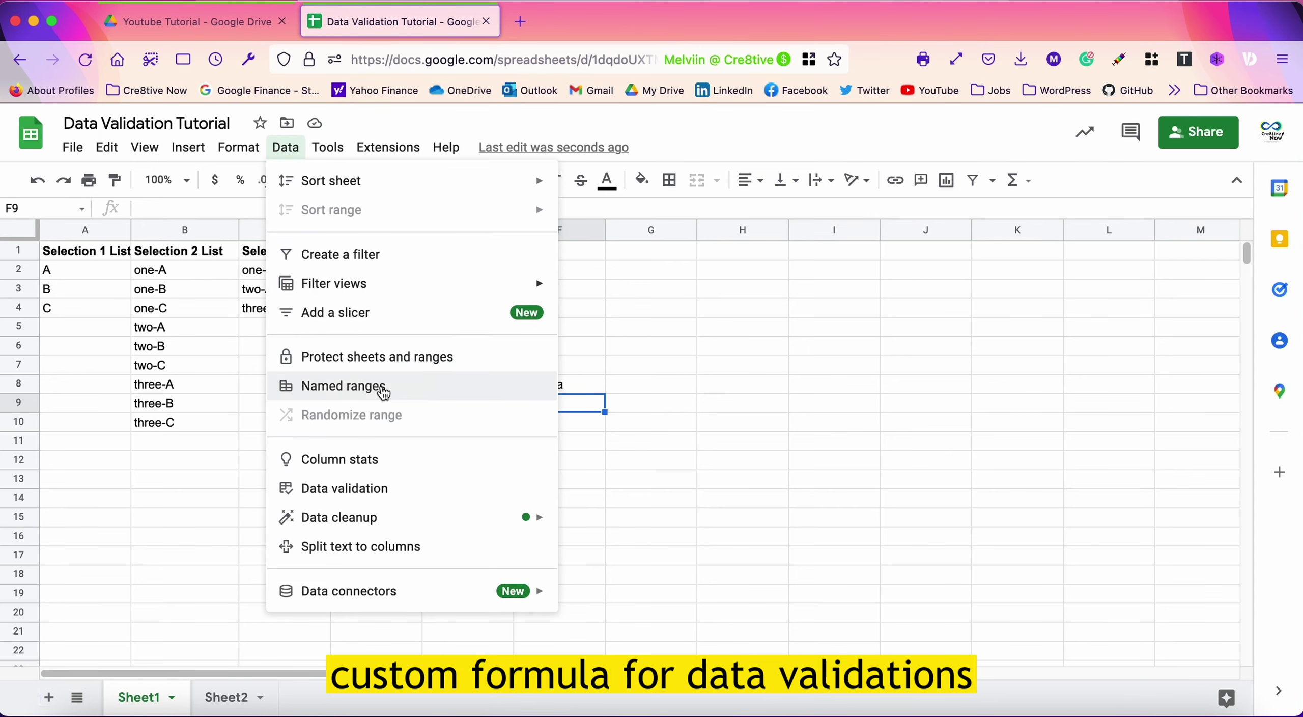
pyautogui.click(393, 490)
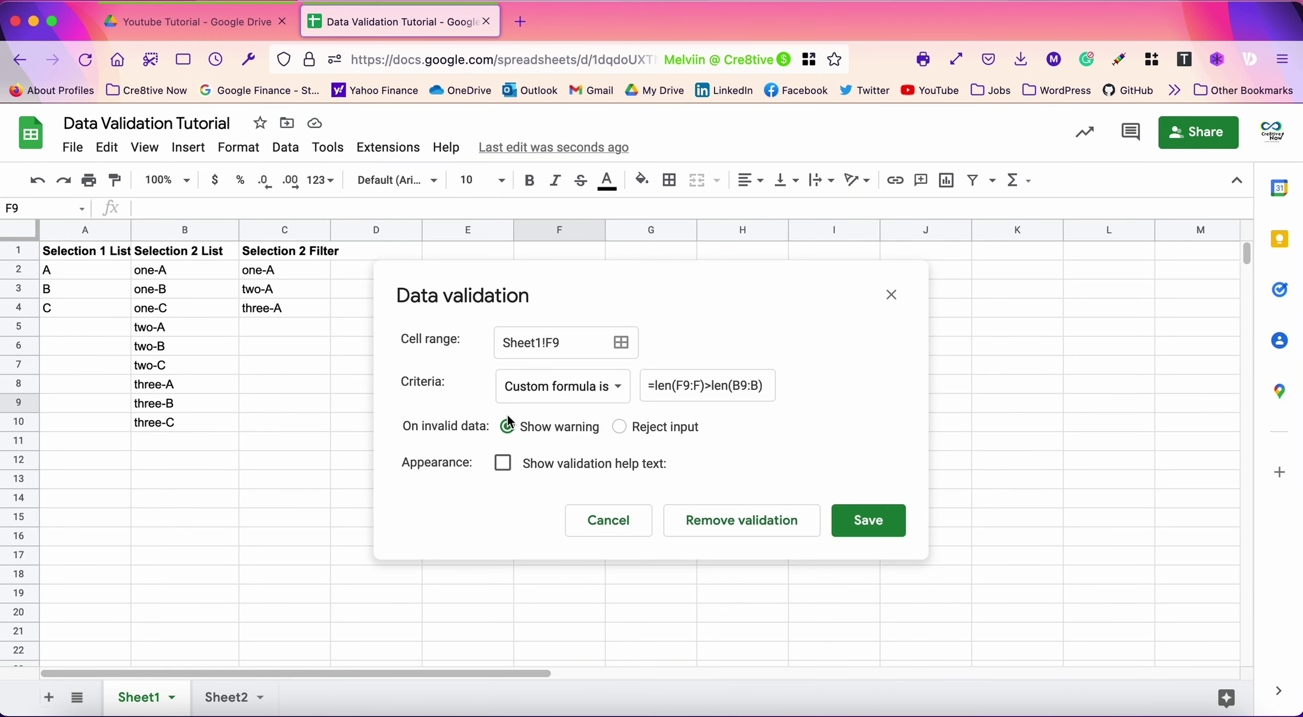
pyautogui.click(892, 295)
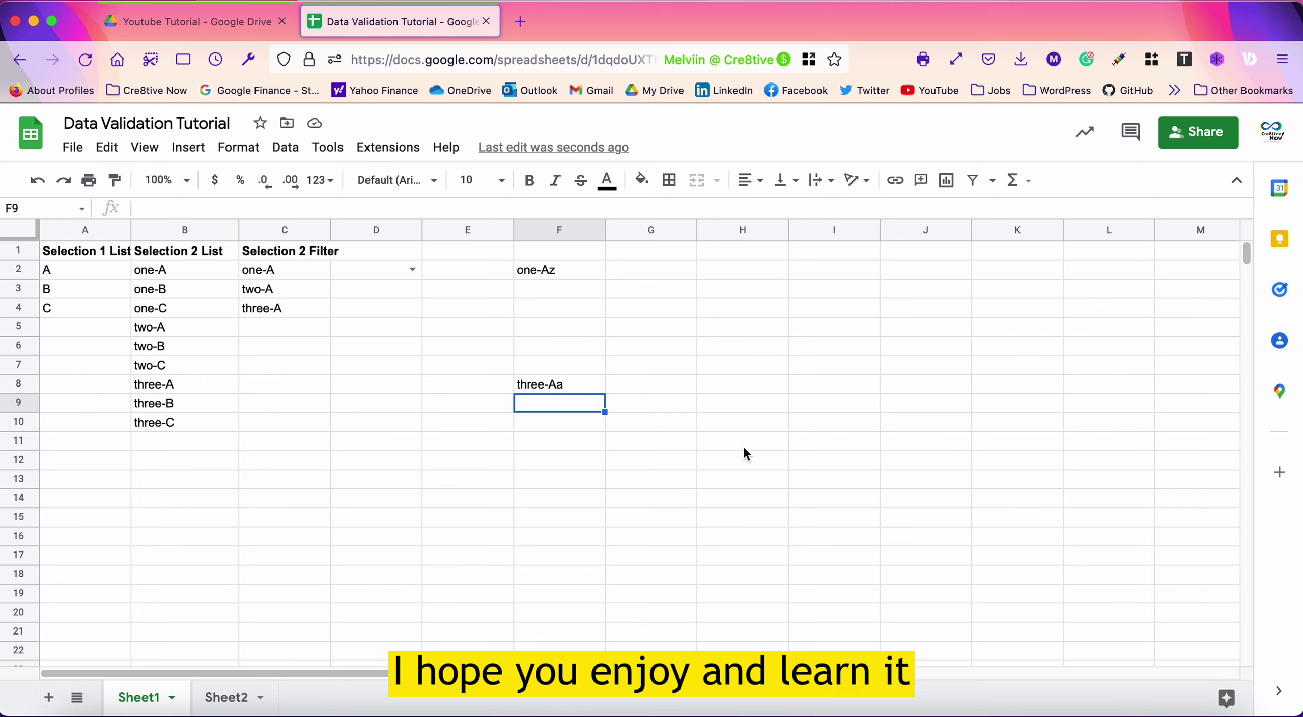